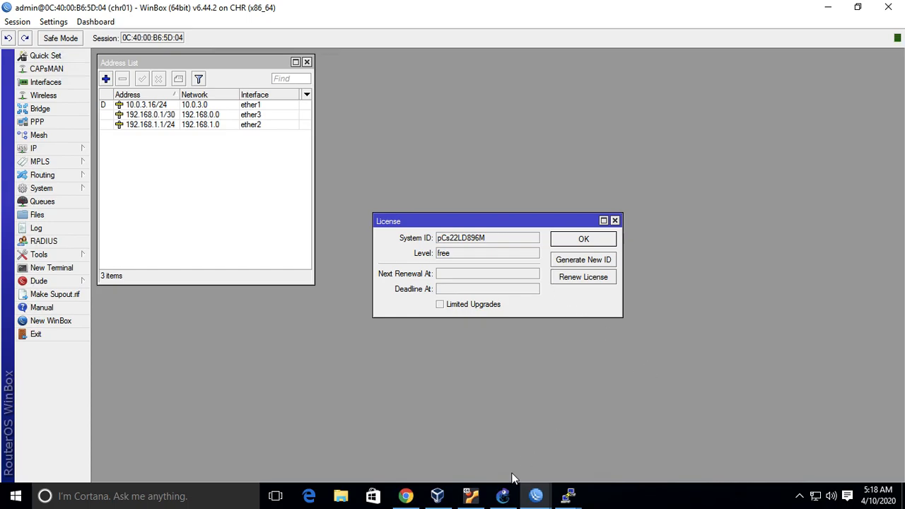
Switch to GNS3 and add a third MikroTik CHR 6.44.2 router to the topology, beside MikroTikCHR6.44.2-2.
click(503, 495)
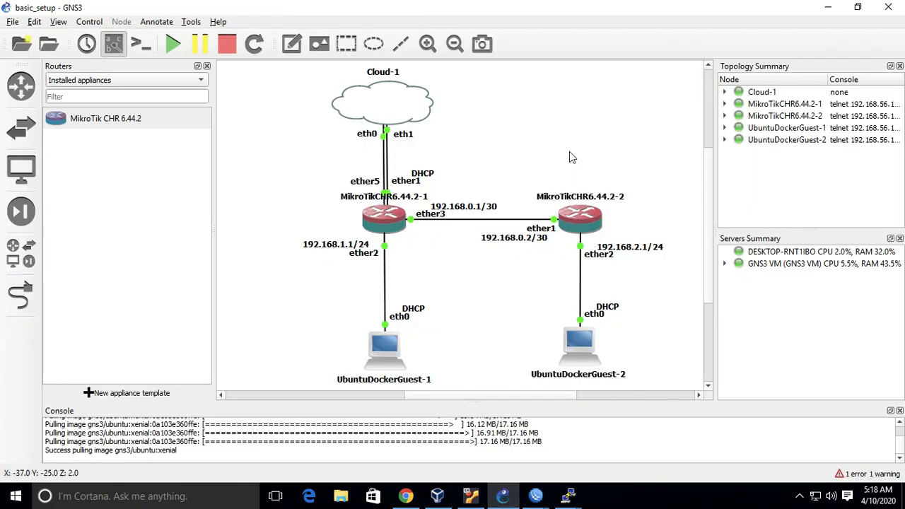
scroll(569, 151, right, 2)
scroll(569, 151, right, 1)
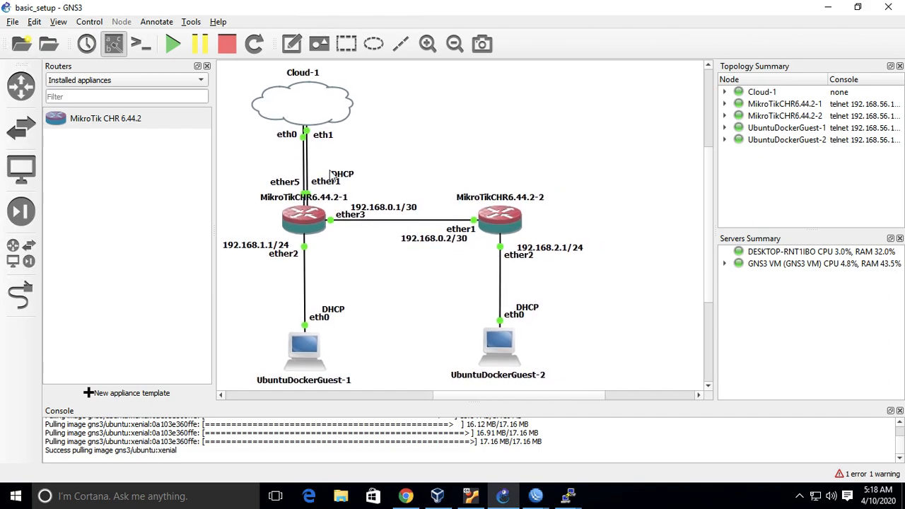
drag(99, 118, 656, 224)
click(672, 223)
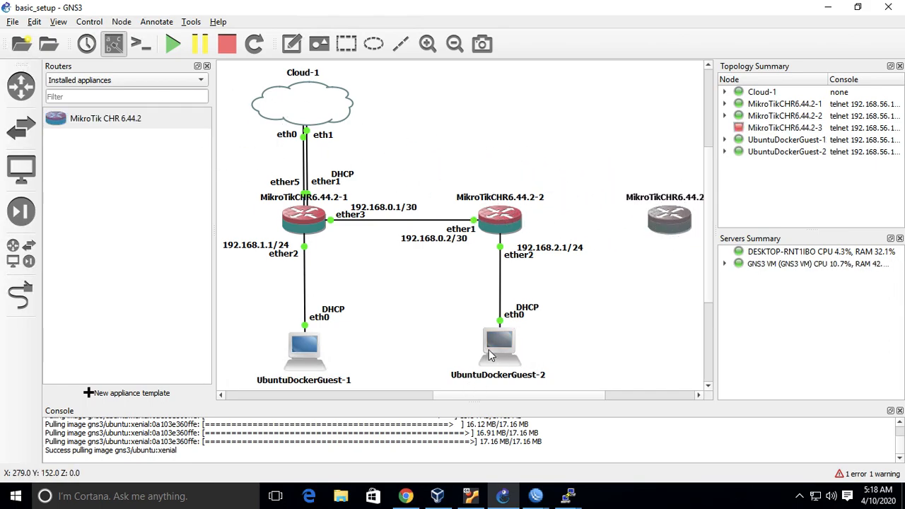
mouse_move(490, 355)
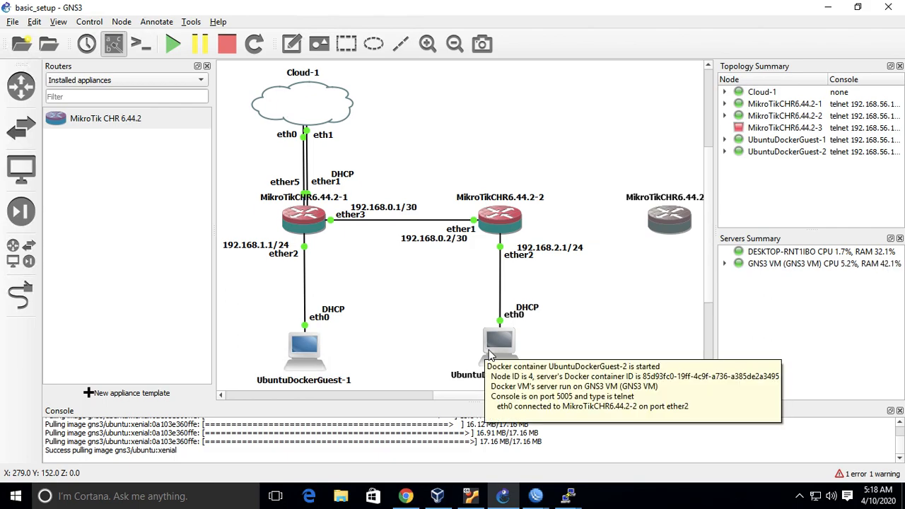
drag(669, 230, 653, 229)
click(591, 111)
Link ether1 of the new third router to ether3 of MikroTikCHR6.44.2-2.
click(20, 296)
click(653, 224)
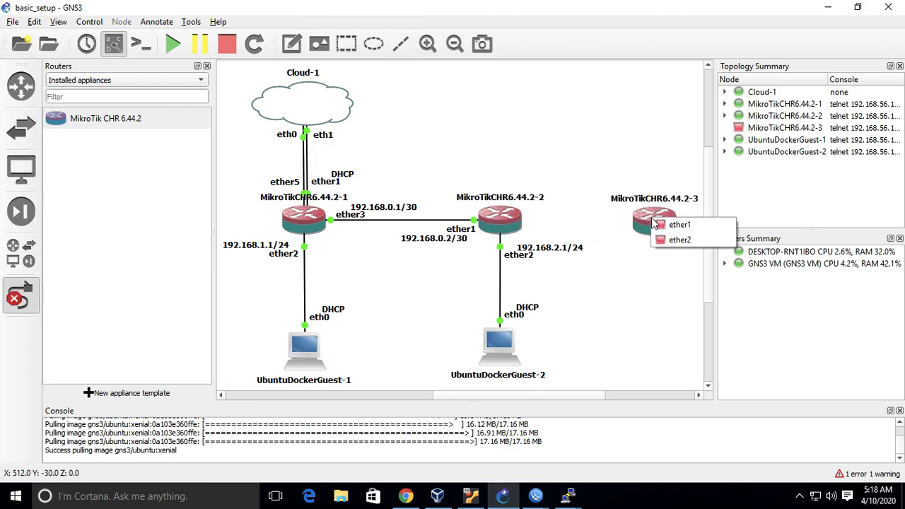
click(668, 228)
click(508, 223)
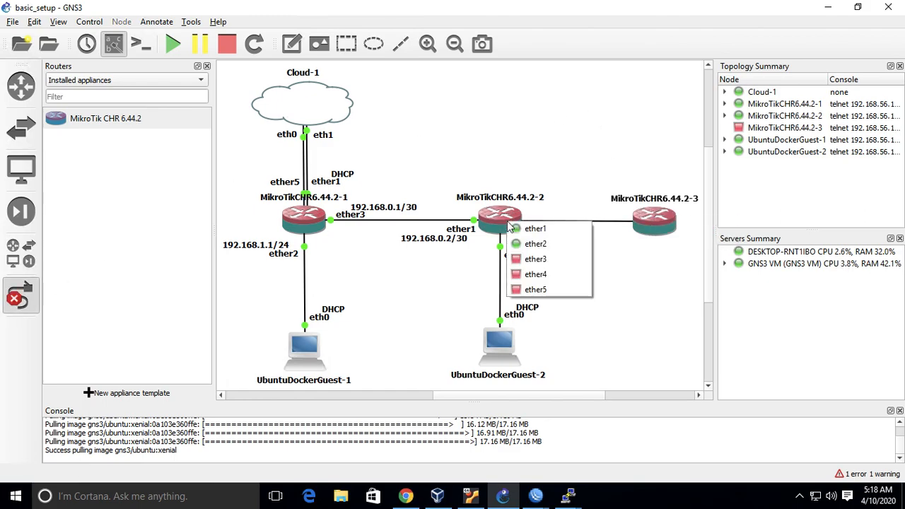
click(555, 259)
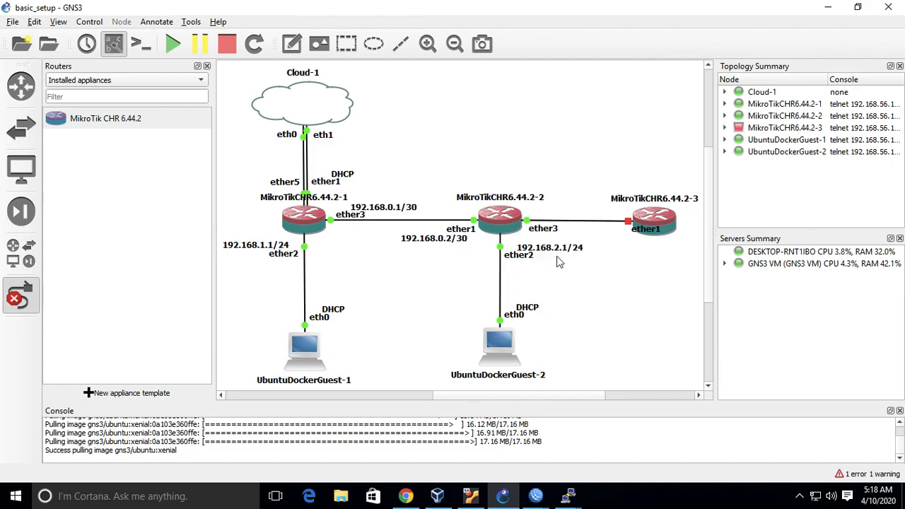
key(Escape)
Start the MikroTikCHR6.44.2-3 router.
right_click(656, 226)
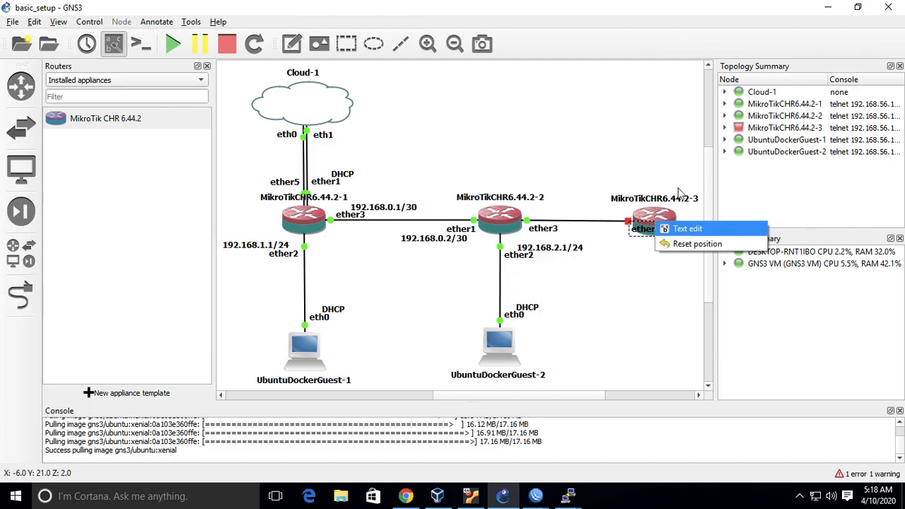
click(662, 168)
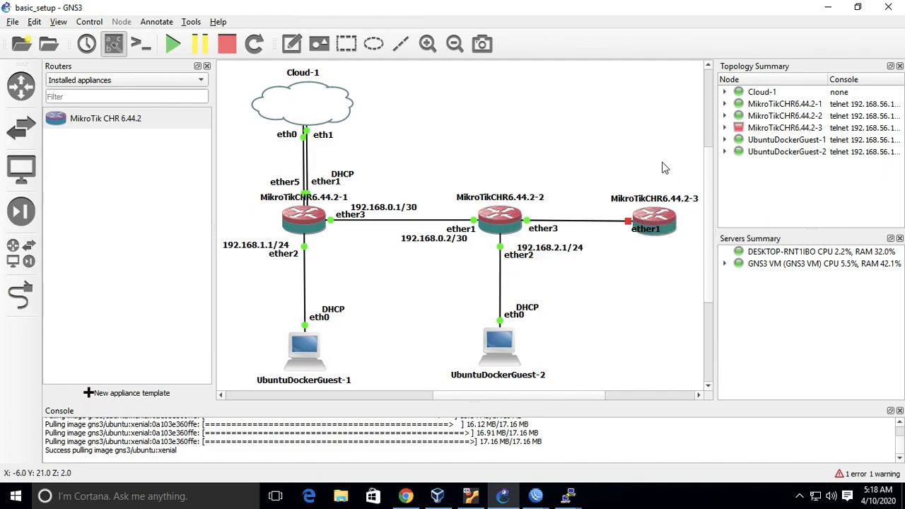
right_click(660, 215)
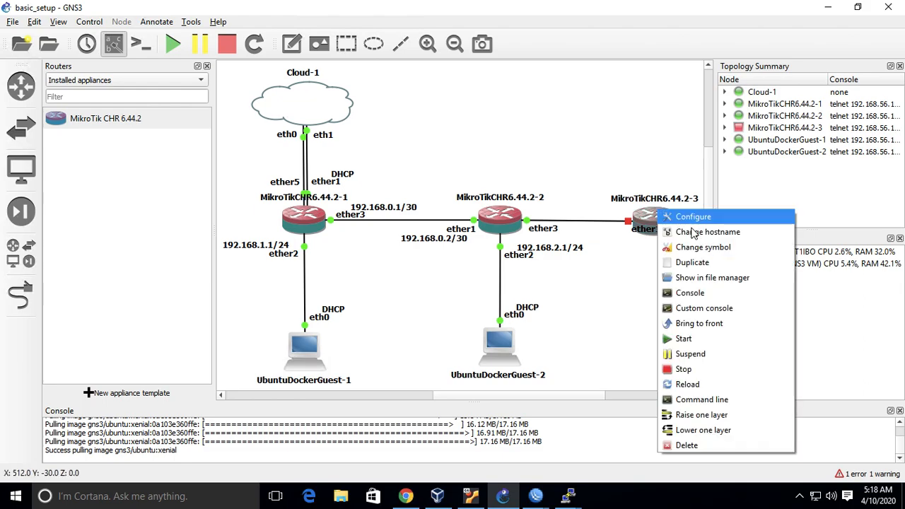
click(714, 342)
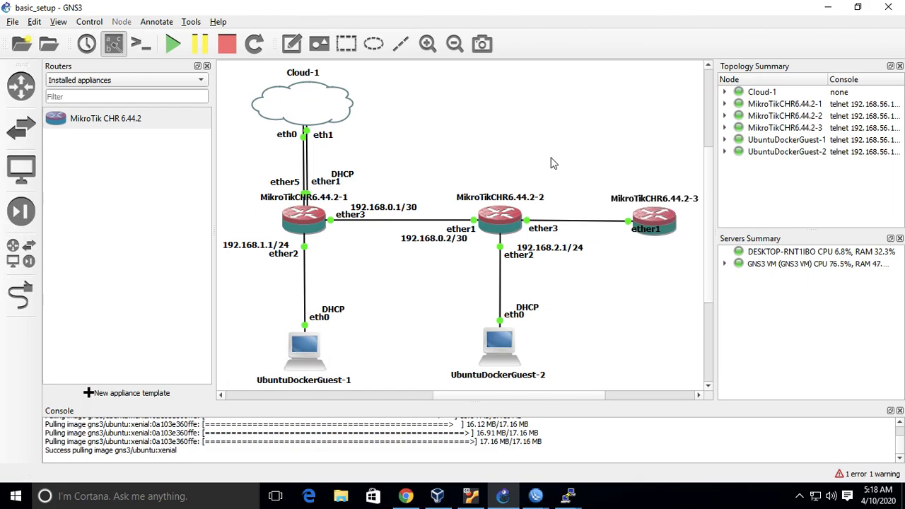
drag(655, 214, 659, 215)
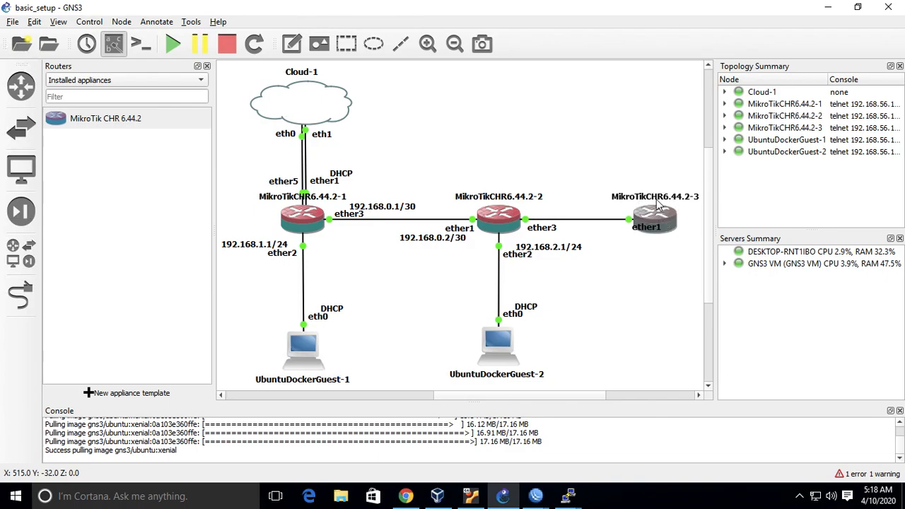
click(651, 163)
click(645, 216)
click(592, 162)
click(300, 220)
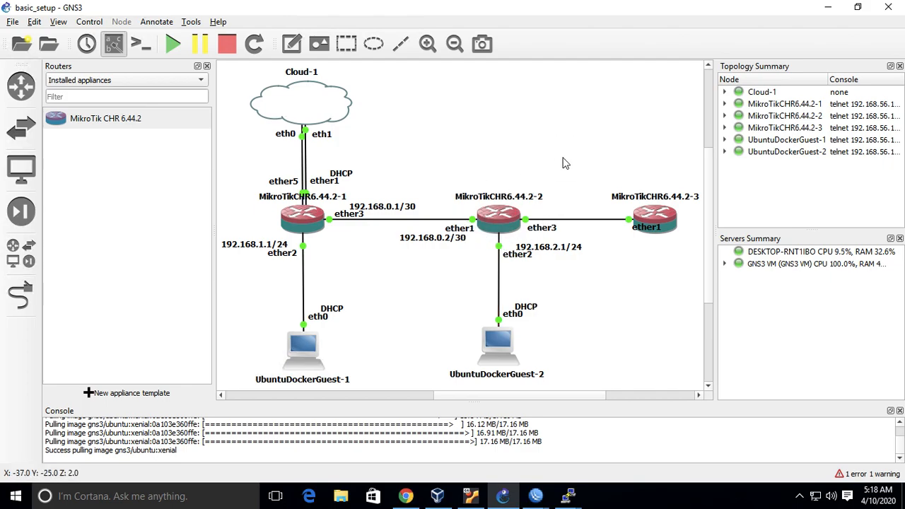
Open the console of MikroTikCHR6.44.2-3, log in as admin with a blank password, and decline viewing the software license.
right_click(656, 216)
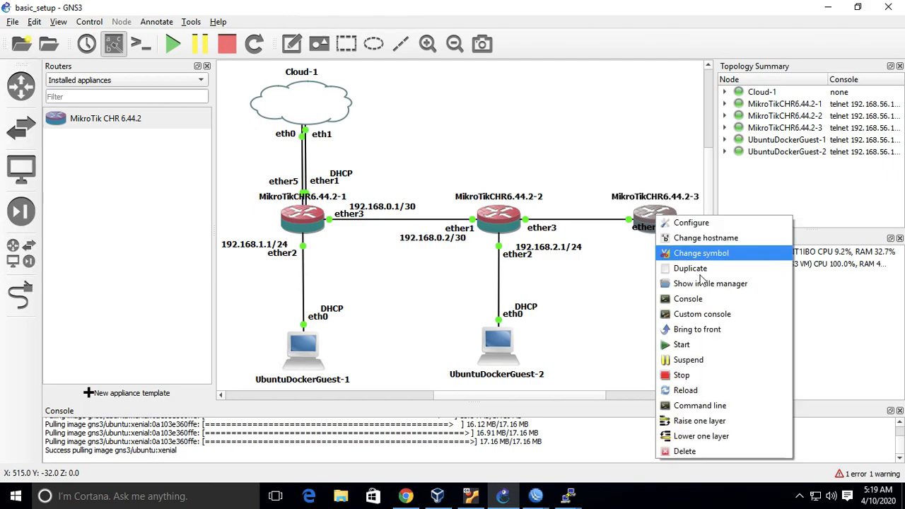
click(704, 298)
text(admin)
key(Return)
key(Return)
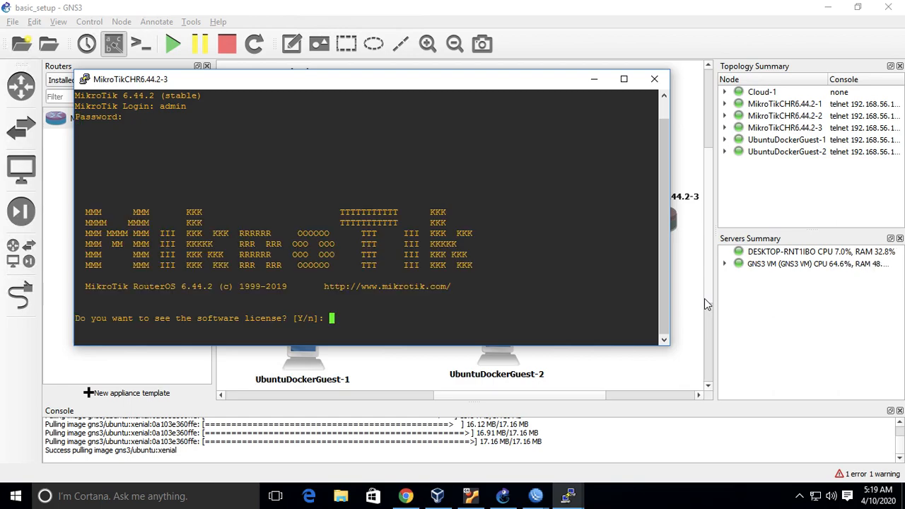
text(n)
key(Return)
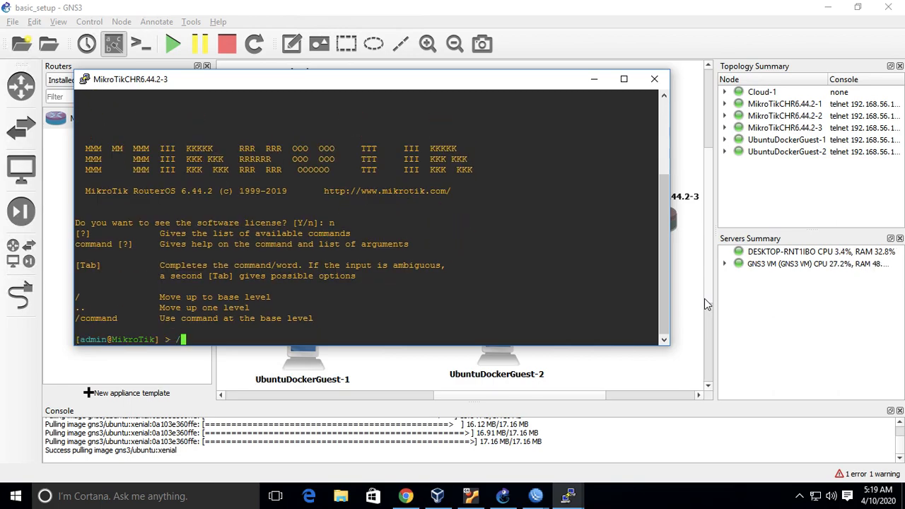
Enable RoMON on the third router with the /tool romon set command, including the shared RoMON secret.
text(/tool romon s)
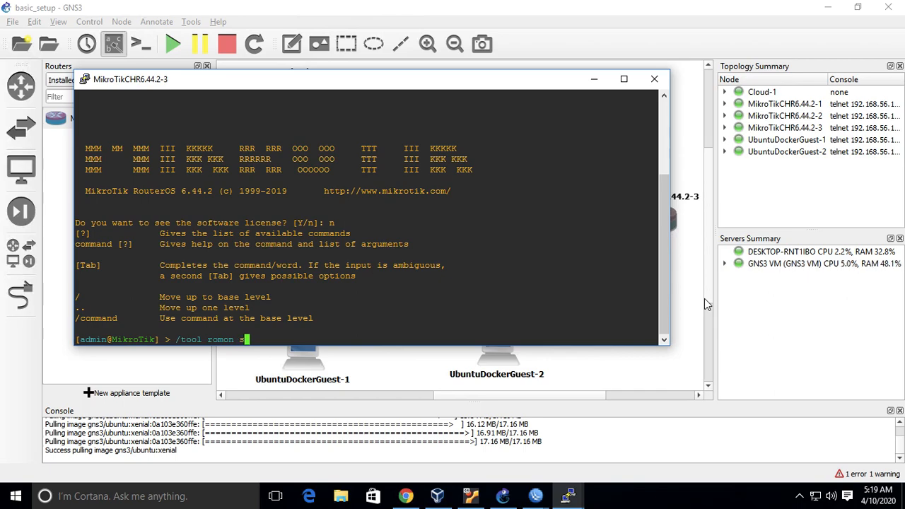
text(et enabled=yes secrets=12345)
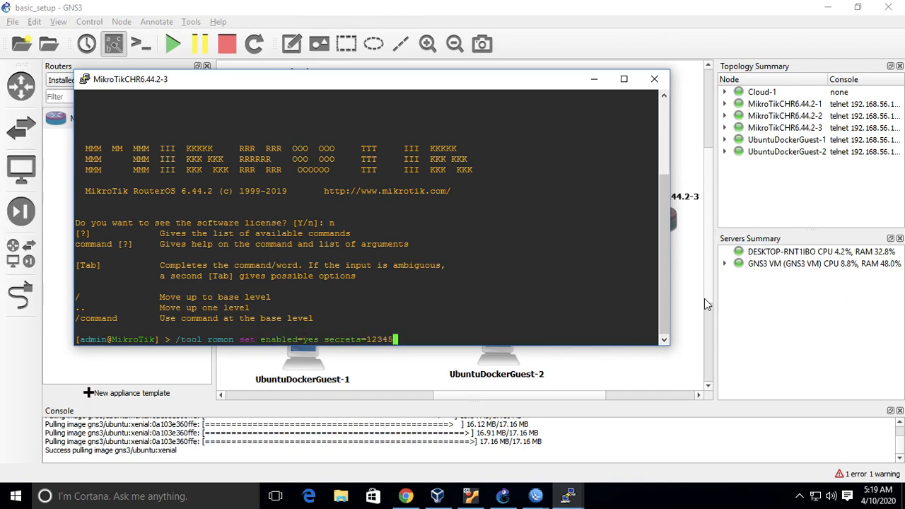
key(Return)
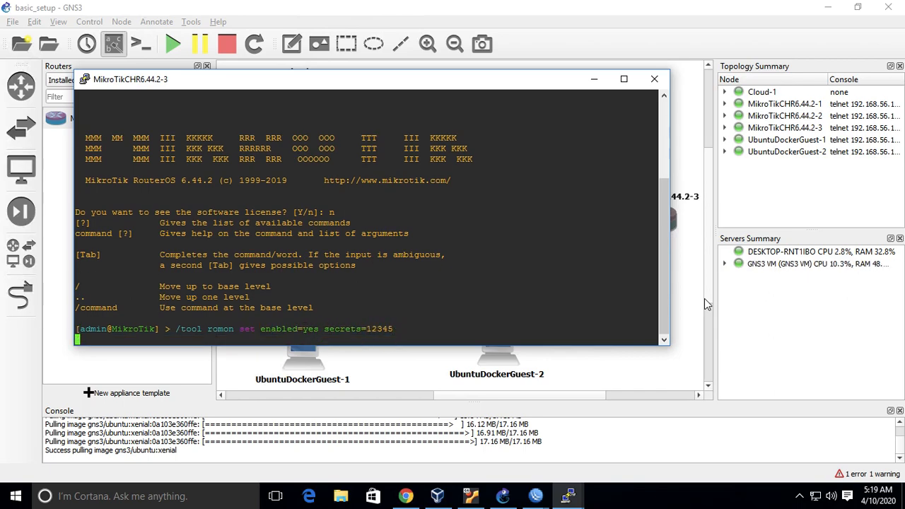
Set the router's system identity to chr03, then quit the session and close the console.
text(/sys)
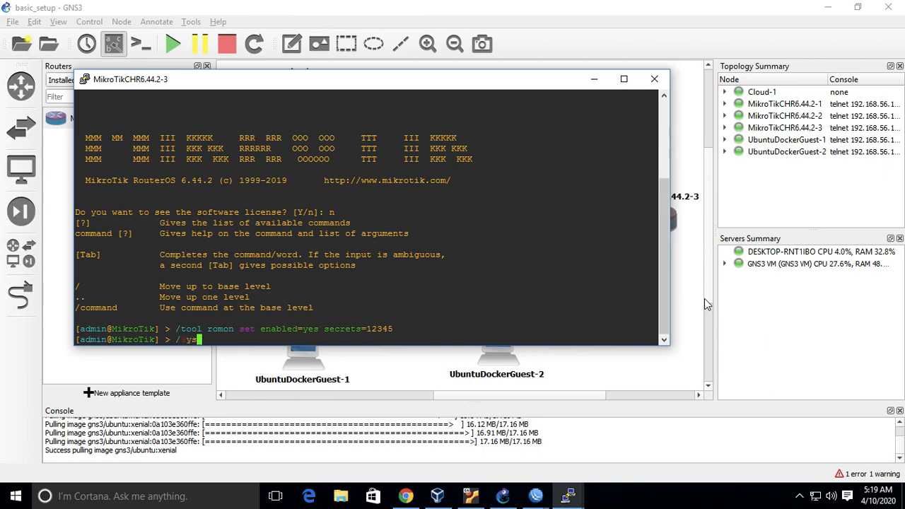
text(tem identity set n)
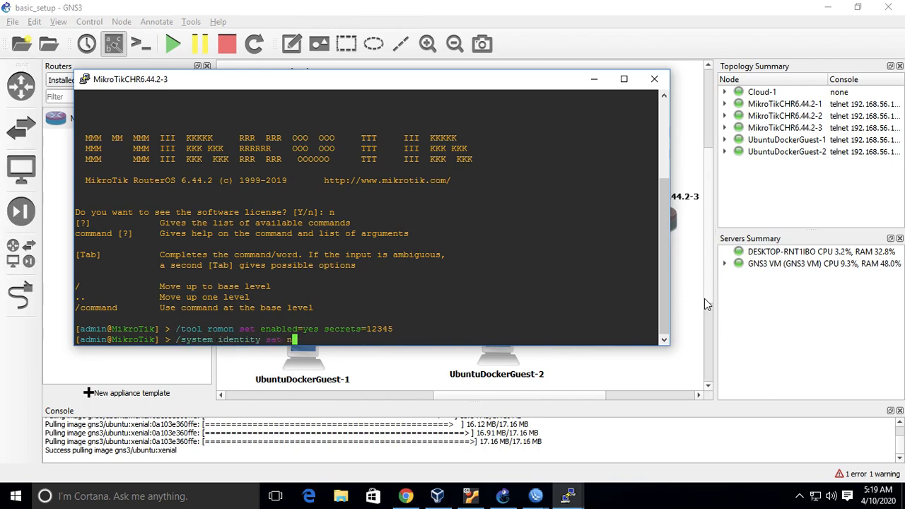
text(ame=chr03)
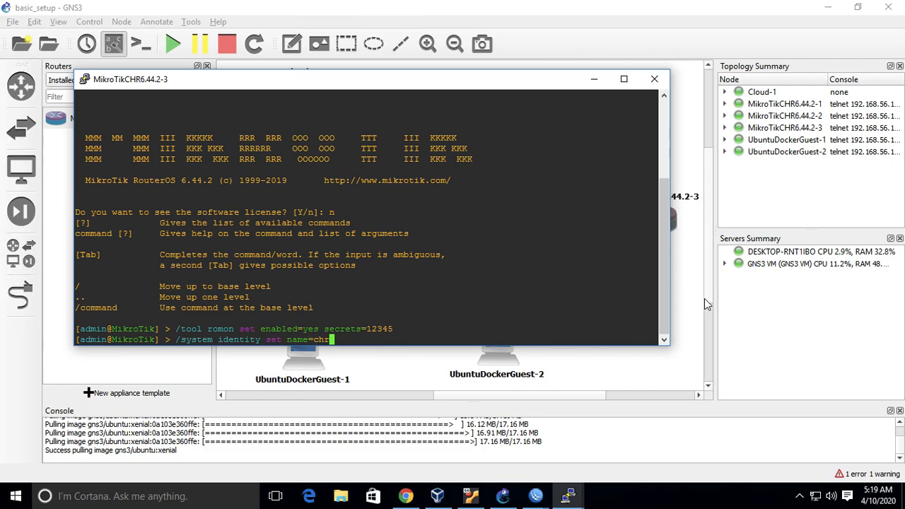
key(Return)
text(/quit)
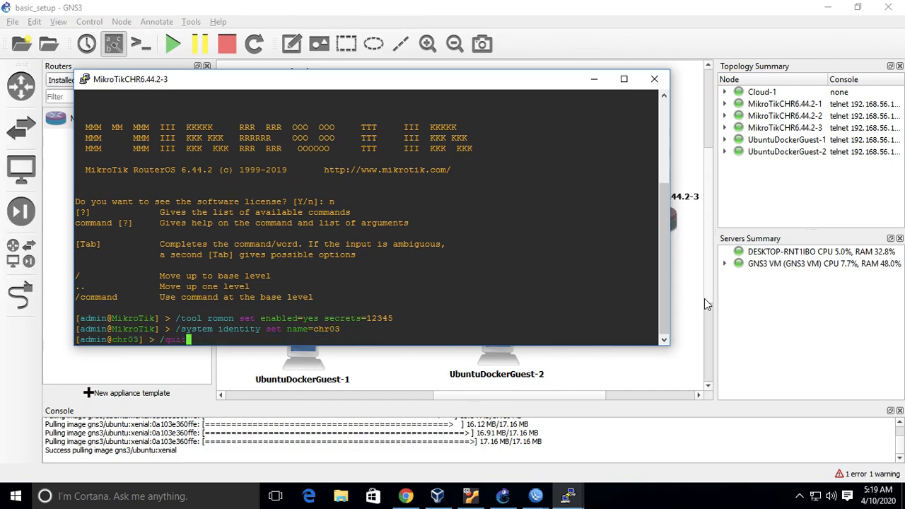
key(Return)
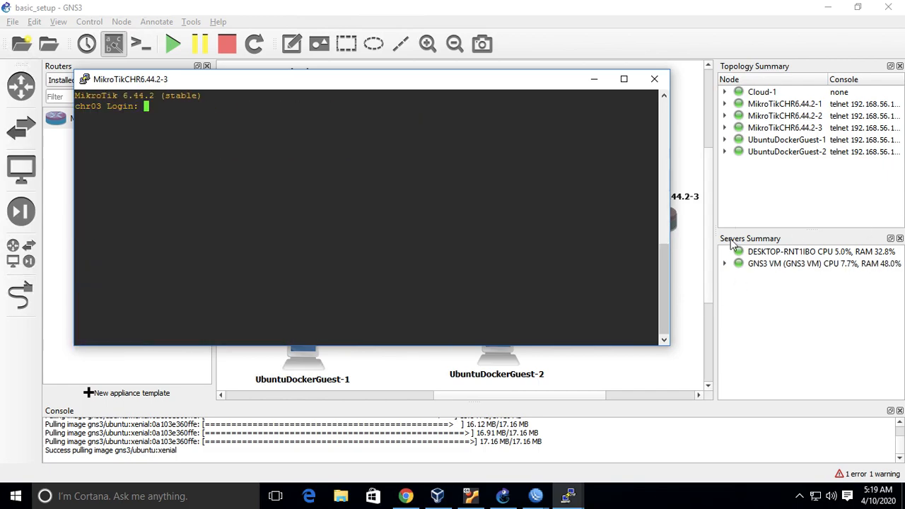
click(654, 79)
Switch to the WinBox login window, choose the chr01 router among the neighbors, and connect to RoMON through it.
mouse_move(535, 496)
click(606, 451)
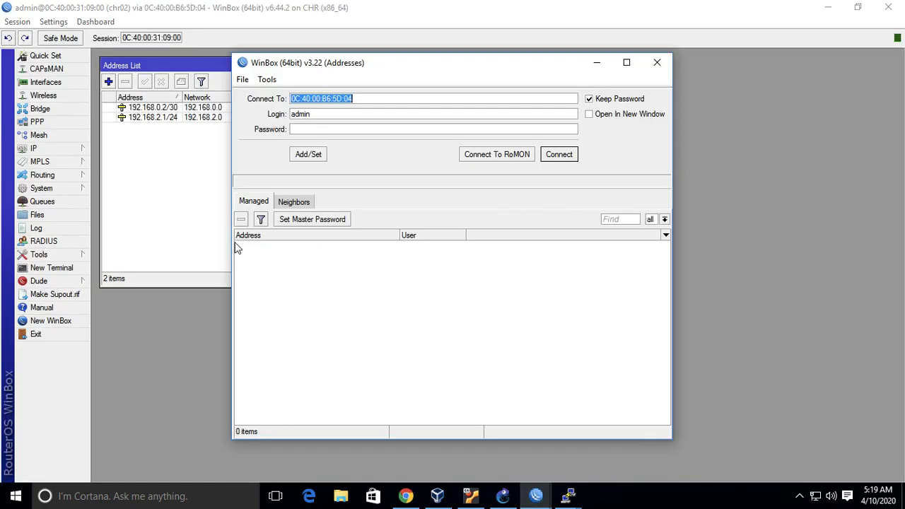
click(303, 203)
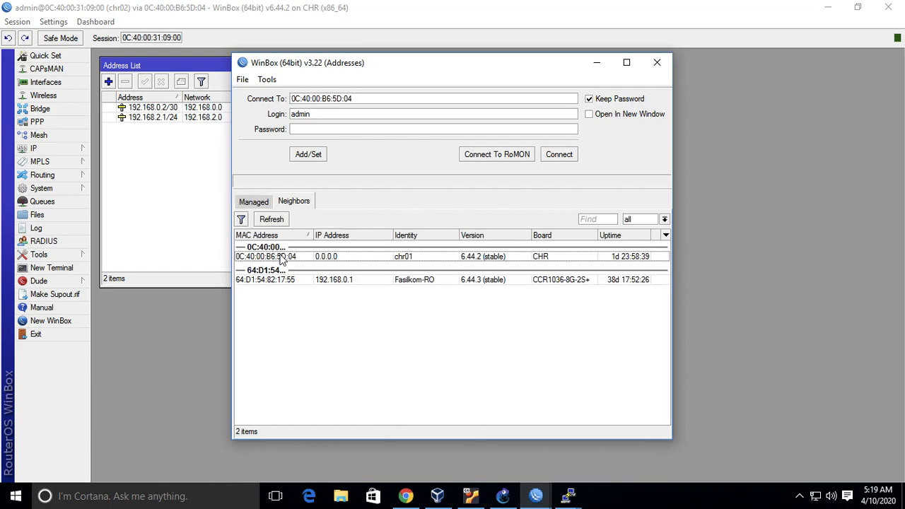
click(280, 257)
click(496, 153)
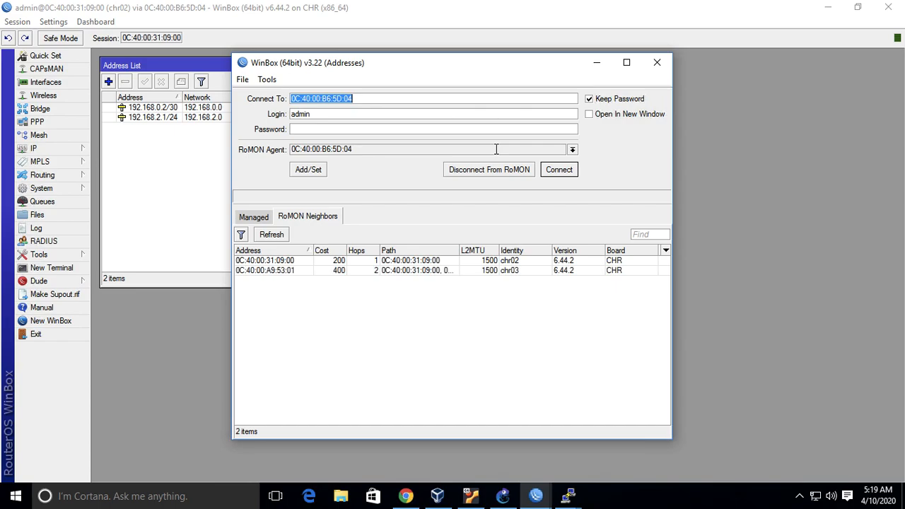
Connect to the RoMON neighbor chr03 and maximize its WinBox session window.
click(277, 272)
click(553, 173)
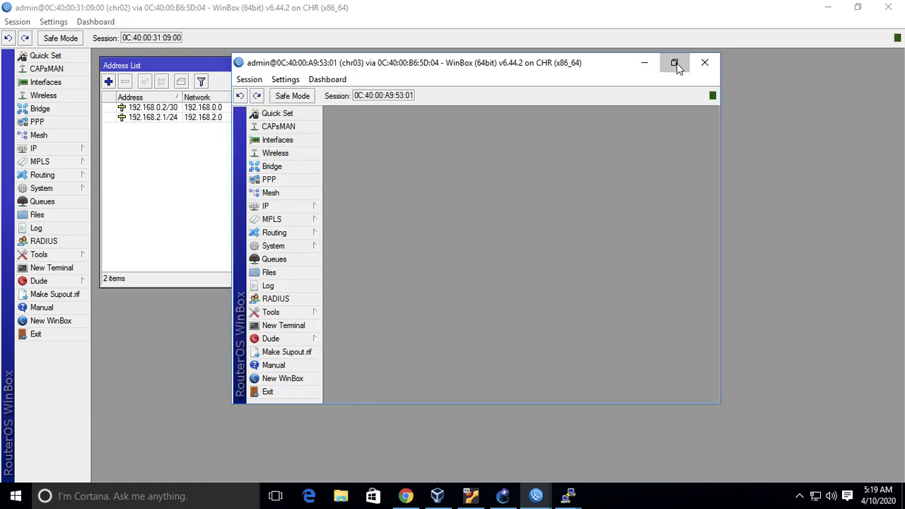
click(674, 63)
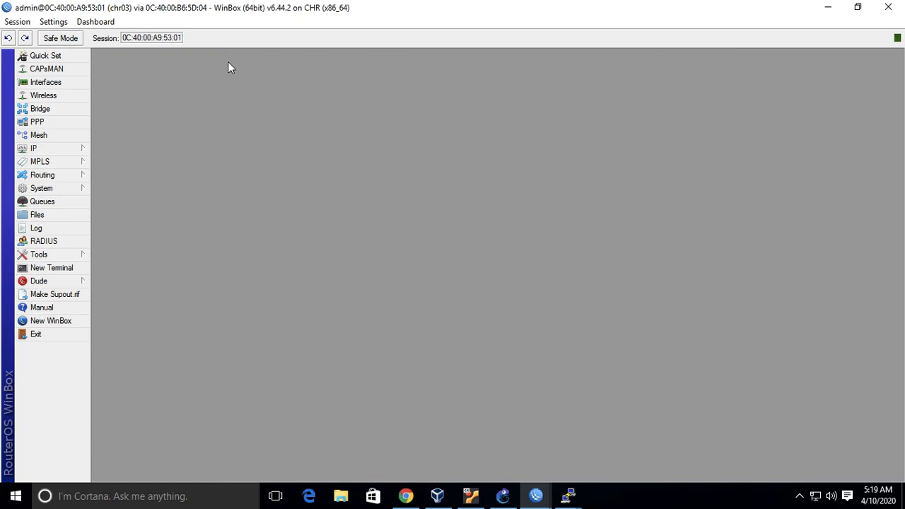
Switch to GNS3 and add the text note 192.168.0.5/30 above MikroTikCHR6.44.2-2.
click(504, 497)
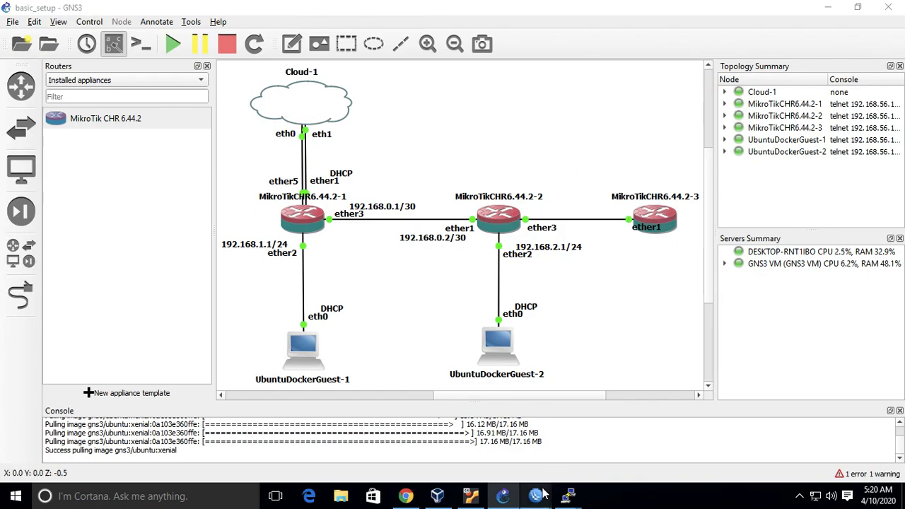
mouse_move(536, 495)
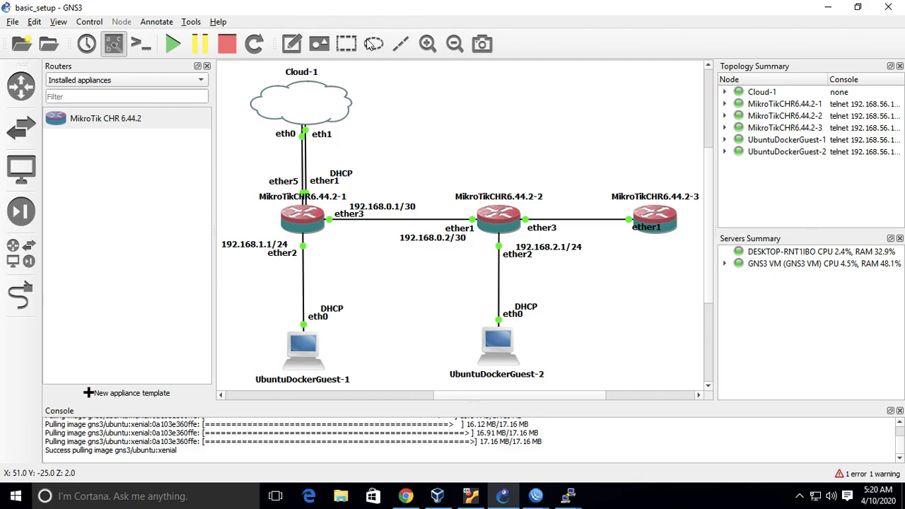
click(291, 43)
click(492, 153)
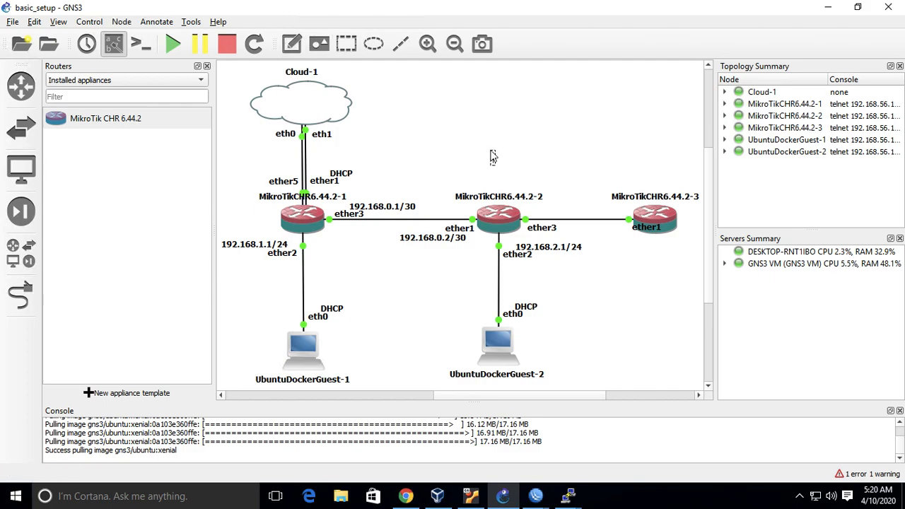
text(192.168.0.)
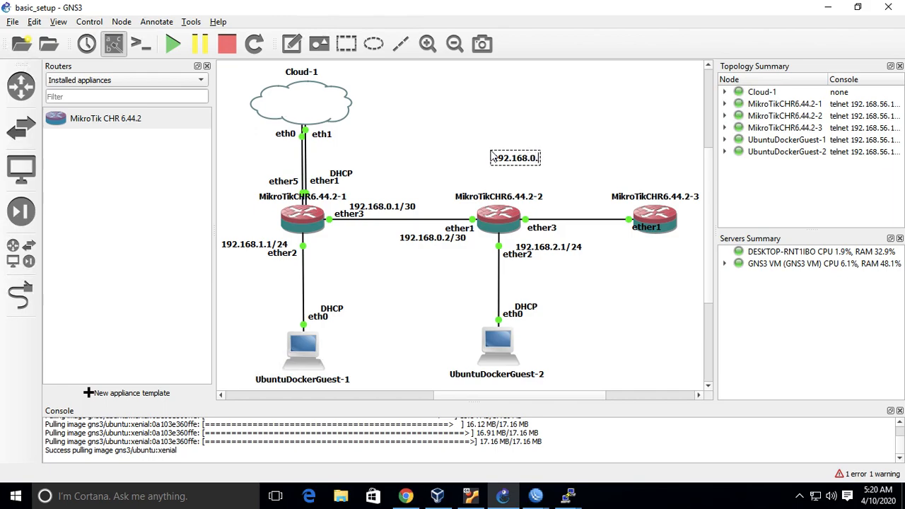
text(5/30)
click(612, 132)
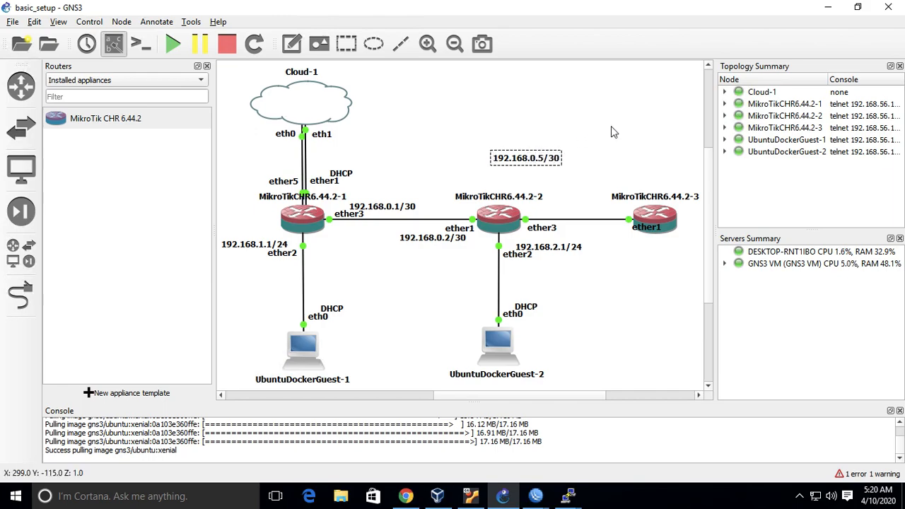
click(548, 228)
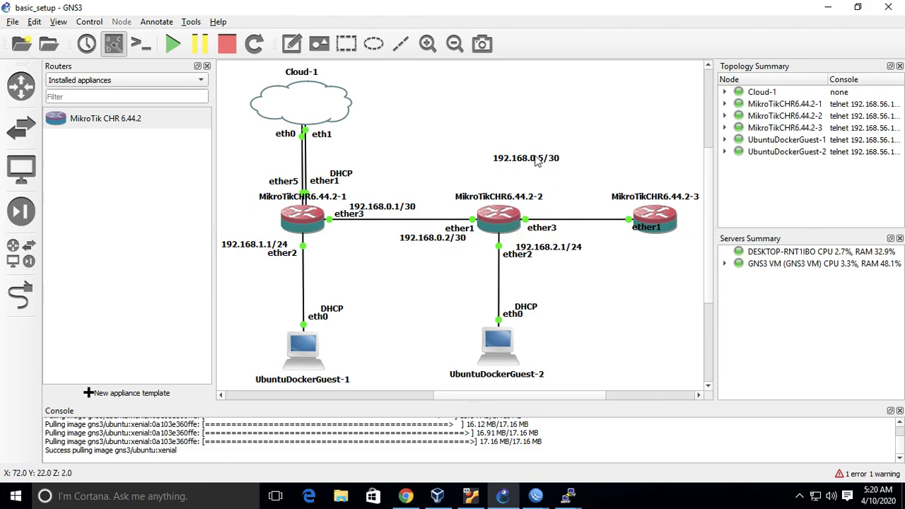
Place the 192.168.0.5/30 note below the link beside MikroTikCHR6.44.2-2's ether3 label, shifting the 192.168.2.1/24 note down to make room.
drag(530, 160, 566, 216)
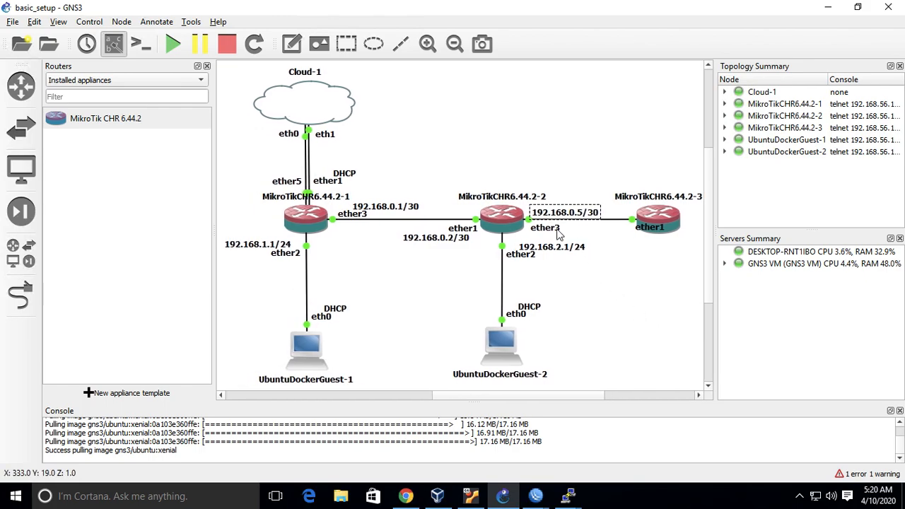
mouse_move(547, 249)
mouse_down()
mouse_move(551, 271)
mouse_move(547, 263)
mouse_up()
click(592, 243)
drag(570, 212, 572, 235)
click(663, 285)
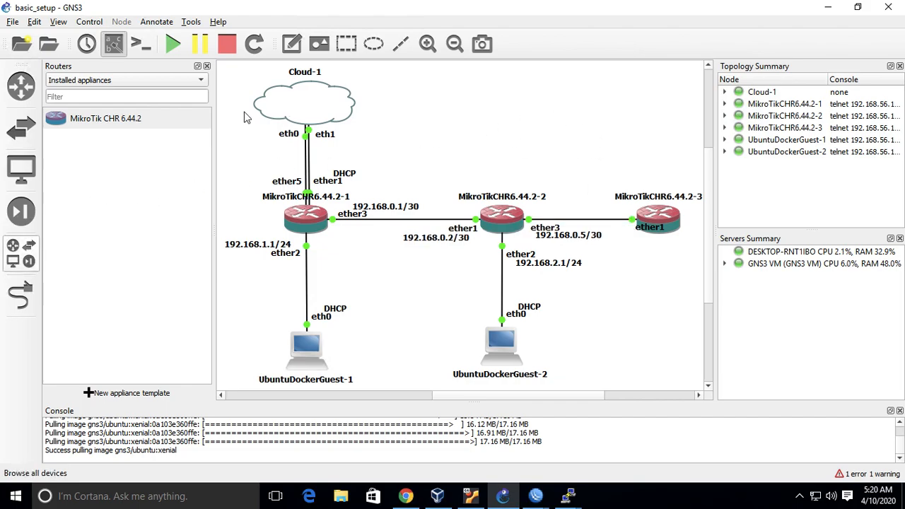
Add the text note 192.168.0.6/30 and place it above the link next to MikroTikCHR6.44.2-3.
click(291, 43)
click(518, 122)
text(192.168.0.6/30)
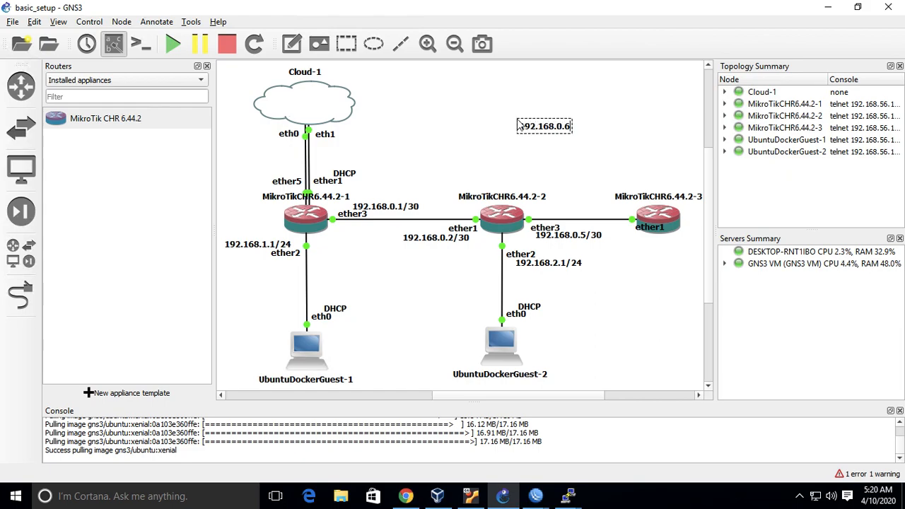
click(615, 113)
drag(570, 129, 622, 210)
click(635, 288)
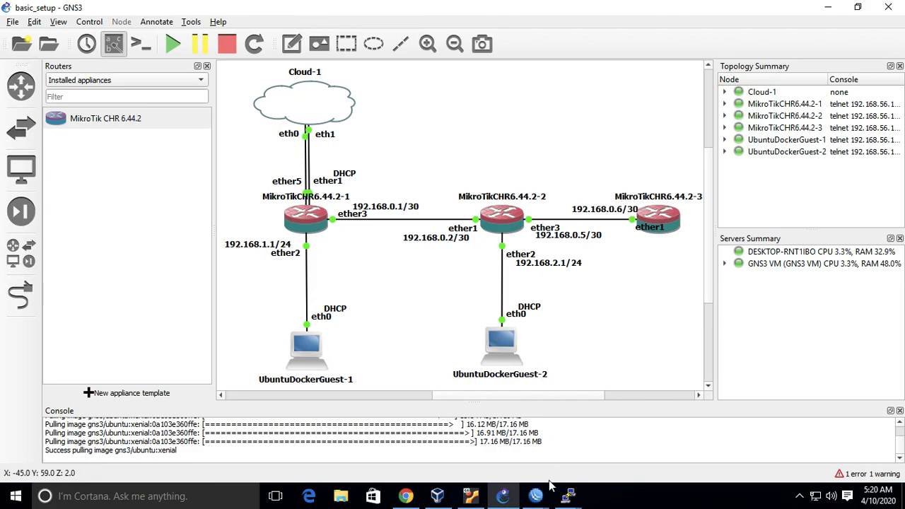
Switch to the chr03 WinBox session, add IP address 192.168.0.6/30 on ether1, and move the Address List to the workspace's upper-left corner.
click(673, 427)
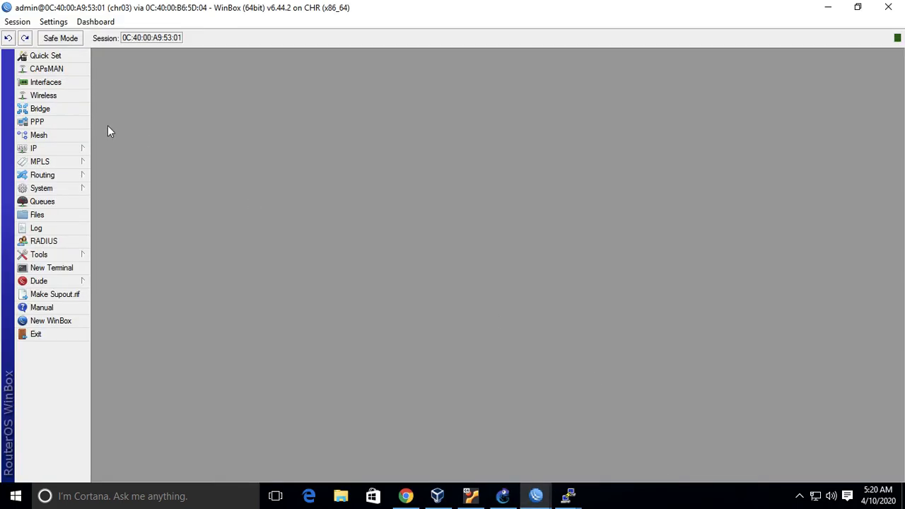
click(67, 149)
click(131, 176)
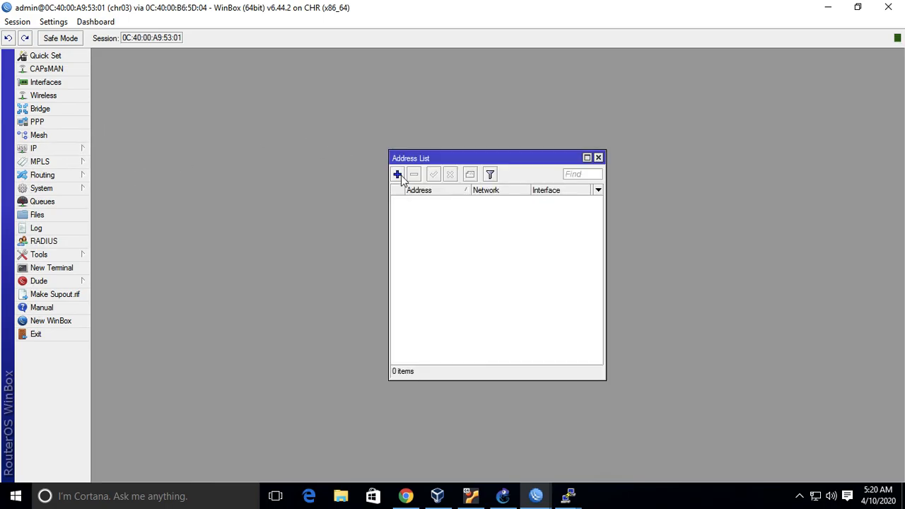
click(398, 174)
text(192.168)
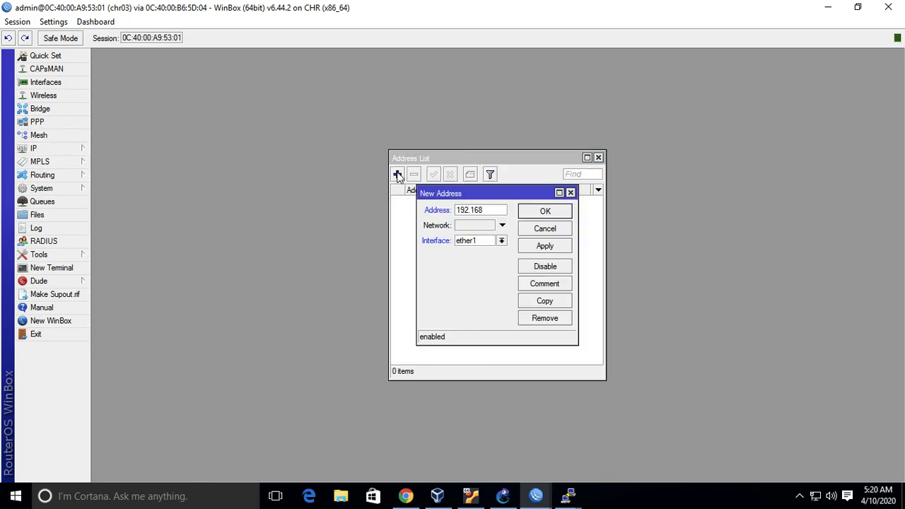
text(.0.6/30)
click(544, 212)
drag(533, 164, 244, 70)
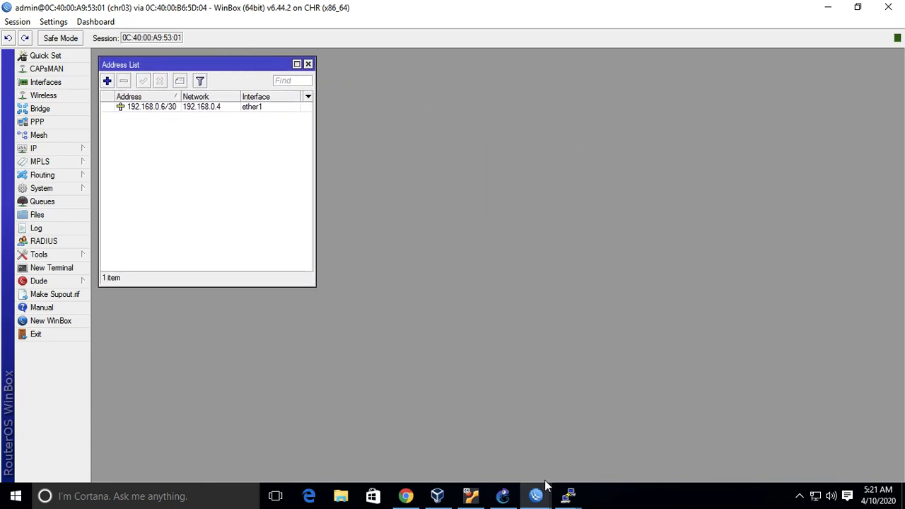
Switch to the chr02 WinBox session and add IP address 192.168.0.5/30 on interface ether3.
mouse_move(544, 486)
click(525, 436)
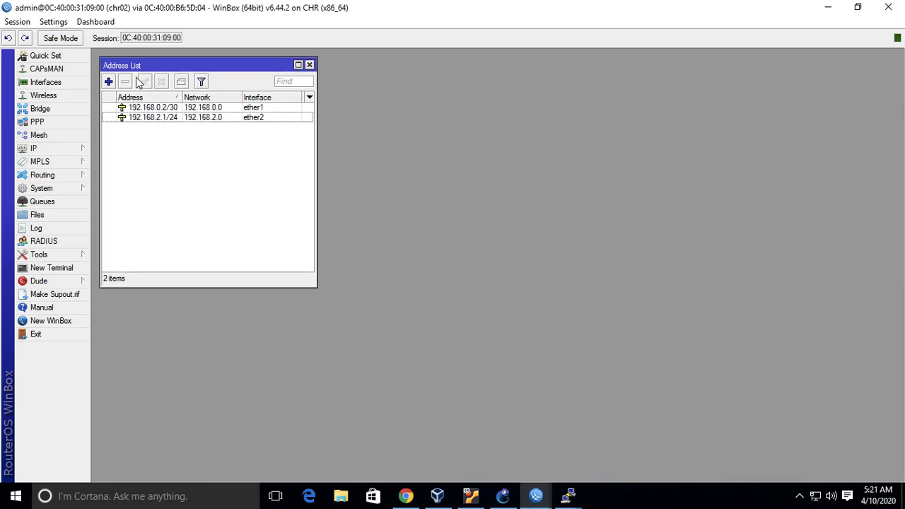
click(108, 81)
text(192.168.0.5/30)
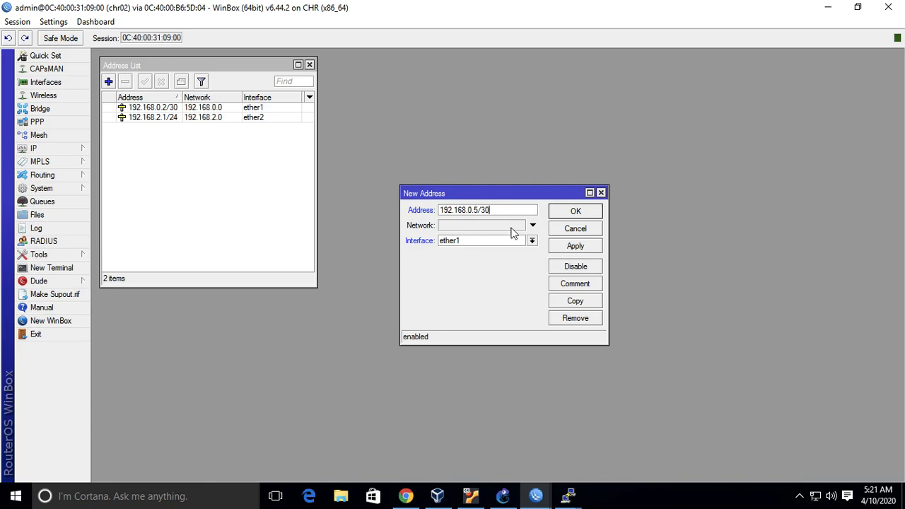
click(535, 241)
click(519, 272)
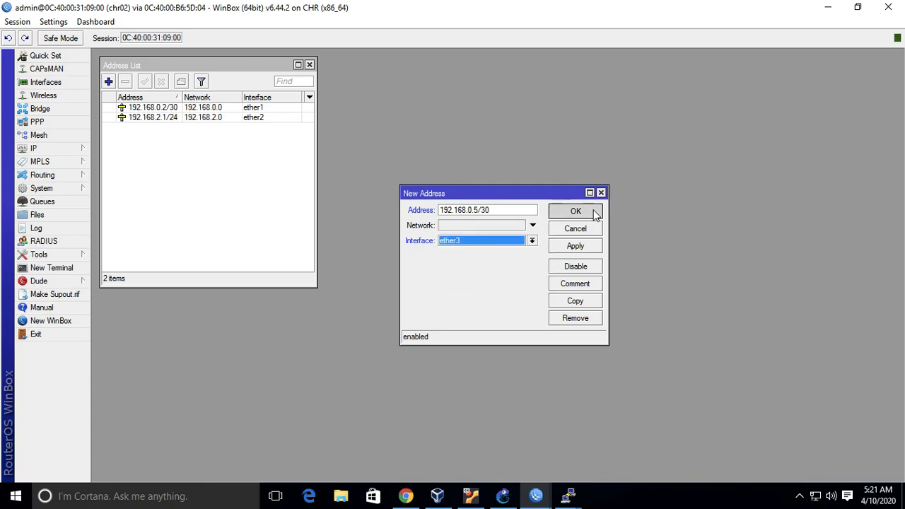
click(576, 211)
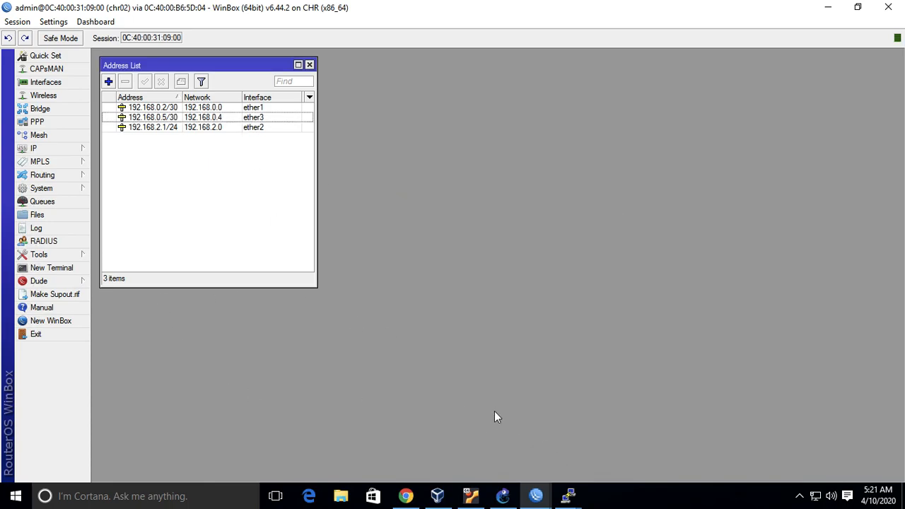
Ping 192.168.0.6 from a new terminal on chr02, and stop the ping after a few replies.
click(51, 269)
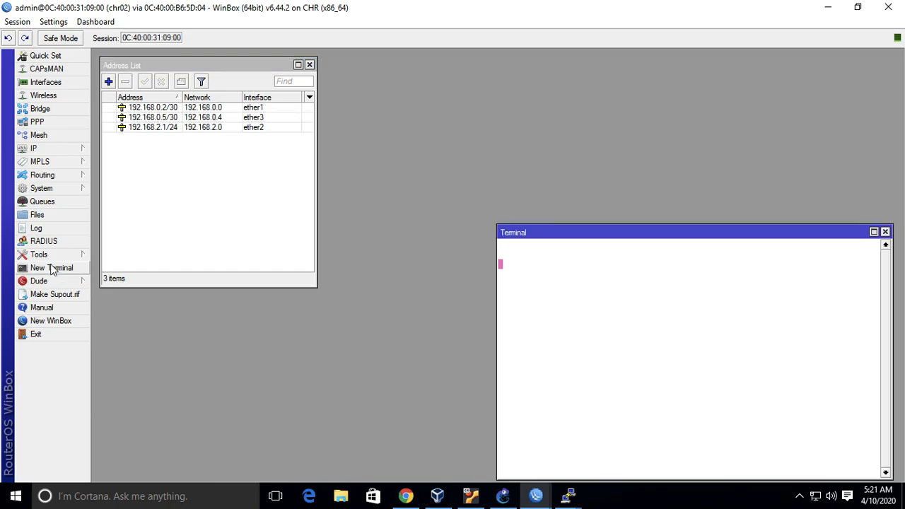
text(ping 192.168.0.6)
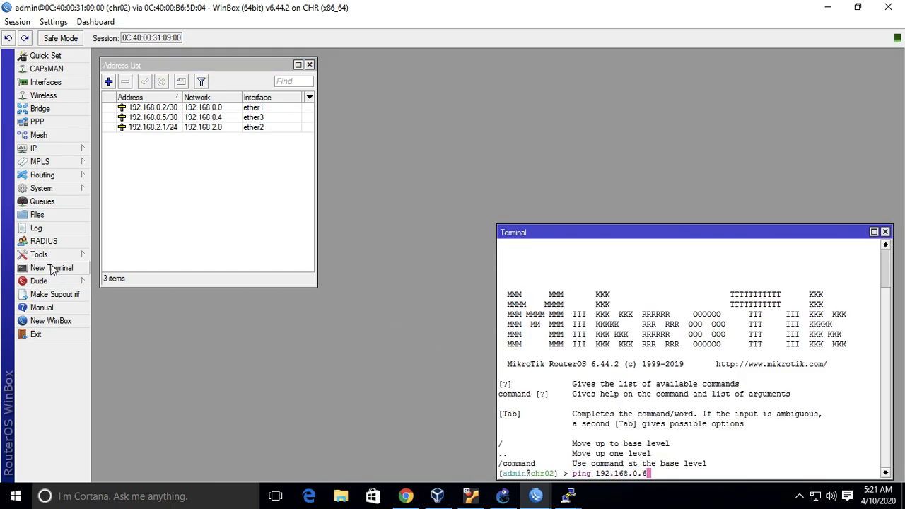
key(Return)
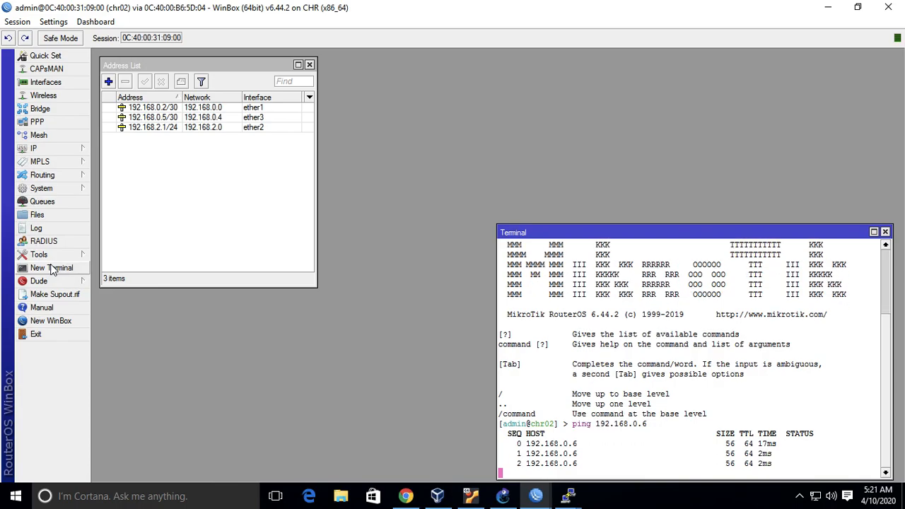
key(ctrl+c)
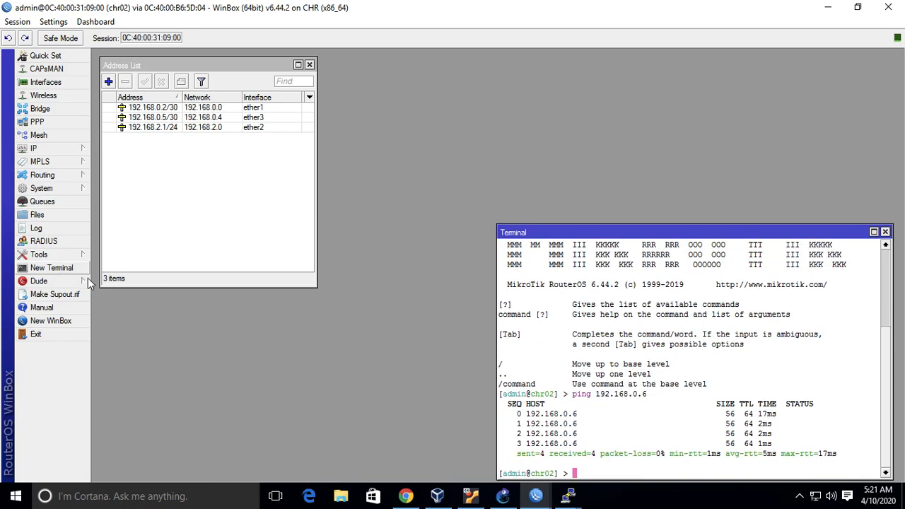
Check the topology in GNS3, return to the chr03 WinBox session, and add a default route 0.0.0.0/0 with gateway 192.168.0.5.
click(512, 497)
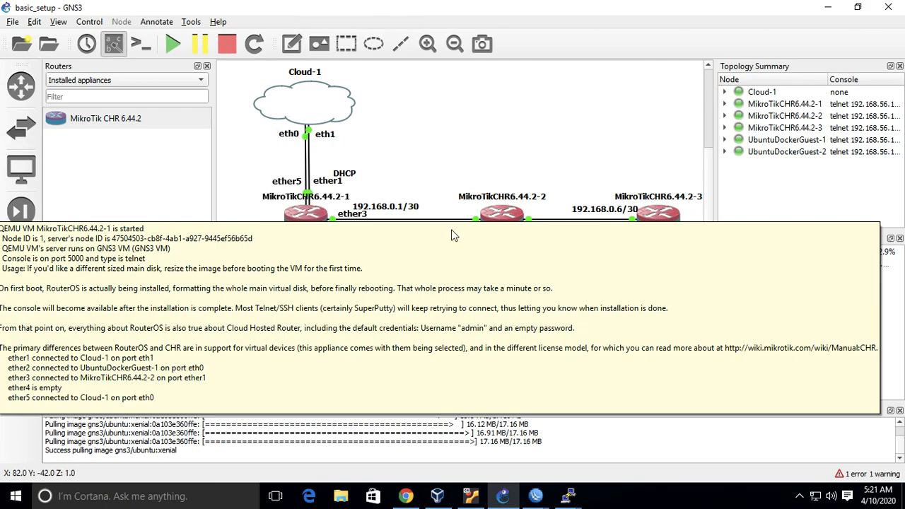
mouse_move(536, 496)
click(658, 446)
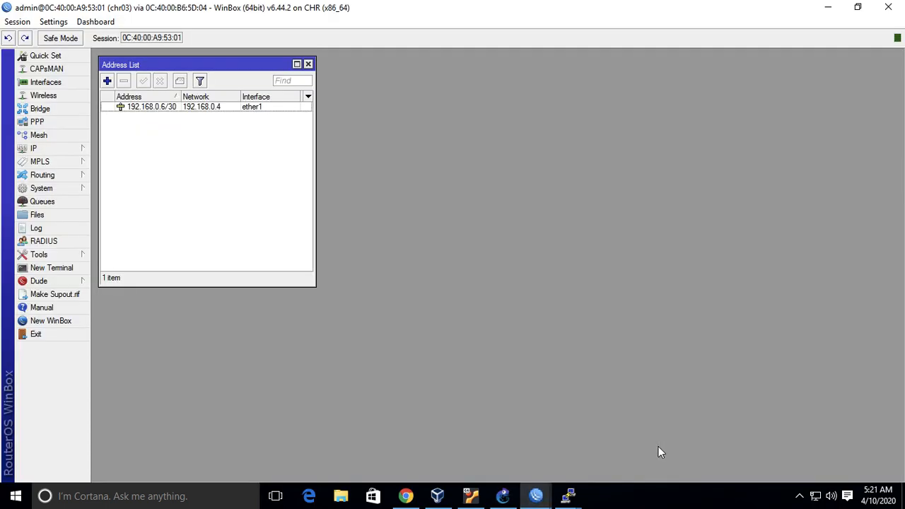
click(71, 150)
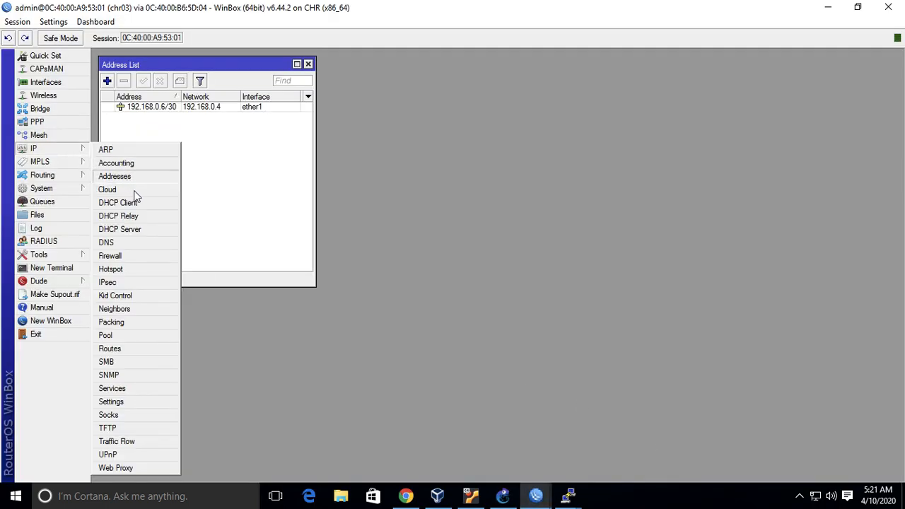
click(130, 351)
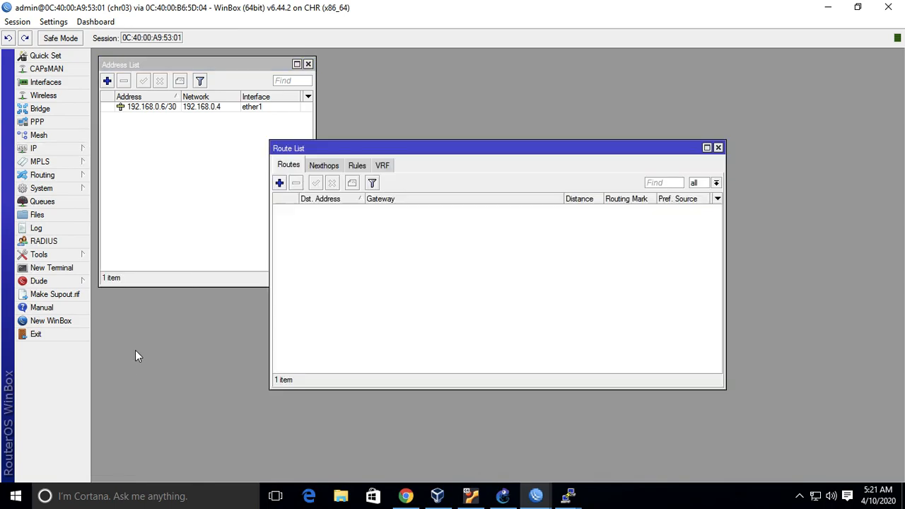
click(281, 185)
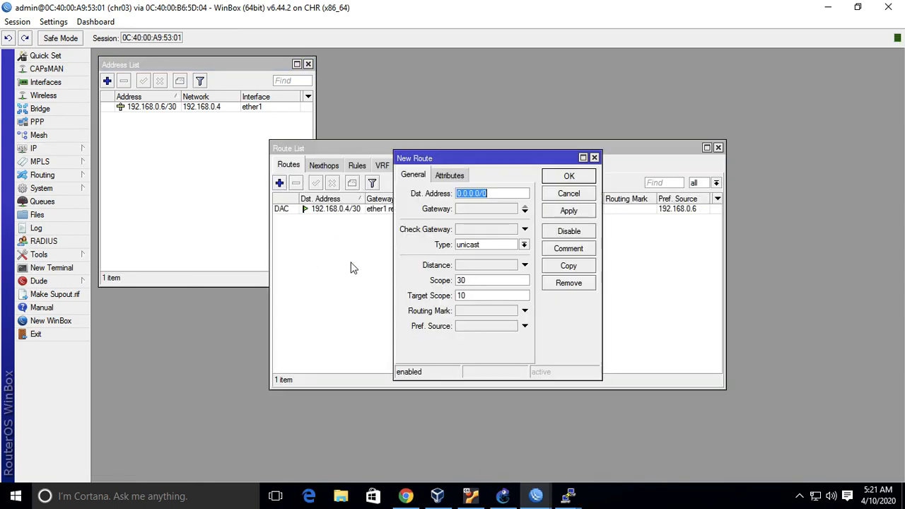
click(527, 209)
text(192.168)
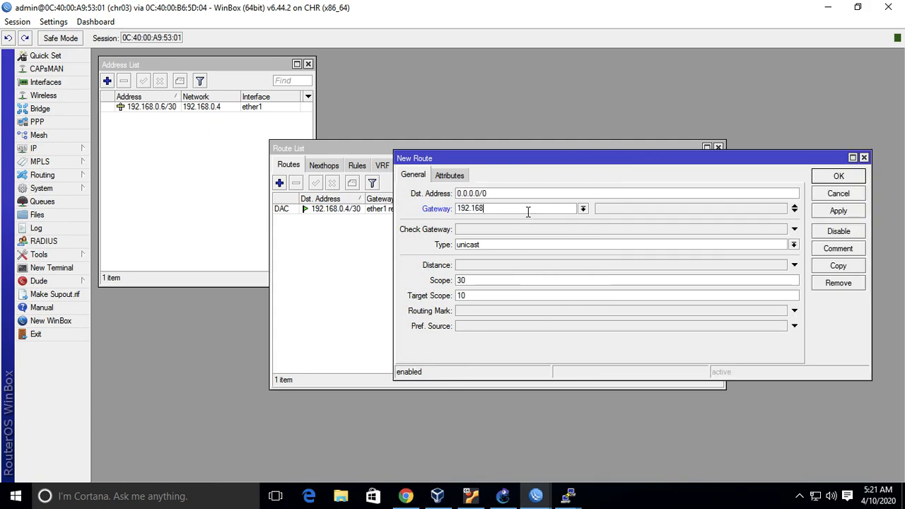
text(.0.5)
click(840, 181)
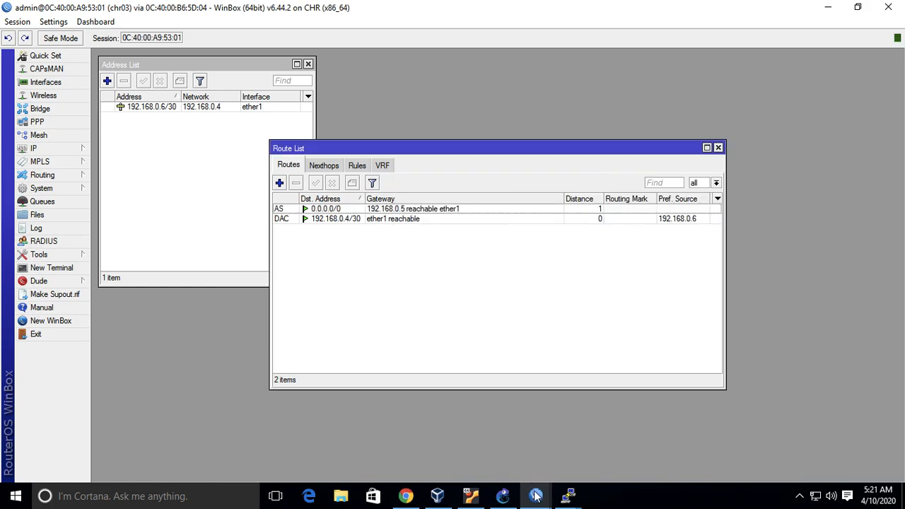
Check the link addresses in GNS3, then bring up the chr01 WinBox session and close its License window.
mouse_move(534, 496)
click(432, 445)
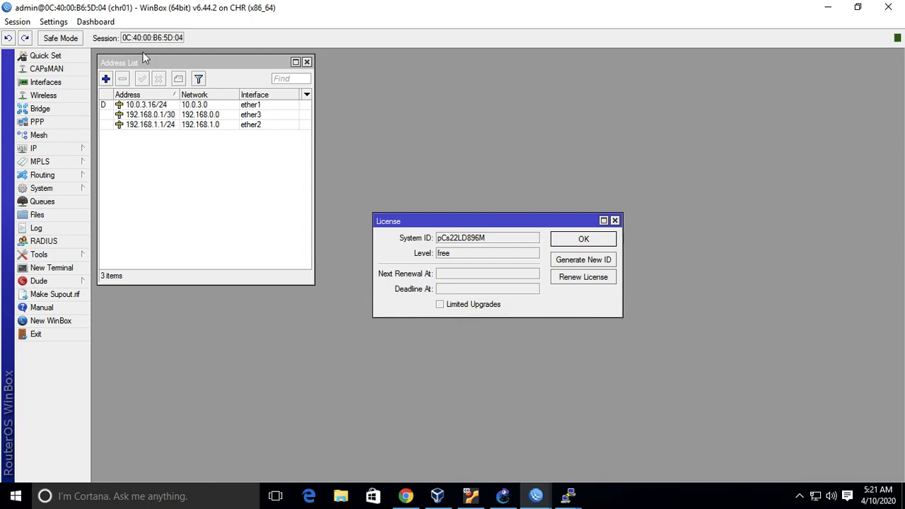
click(502, 495)
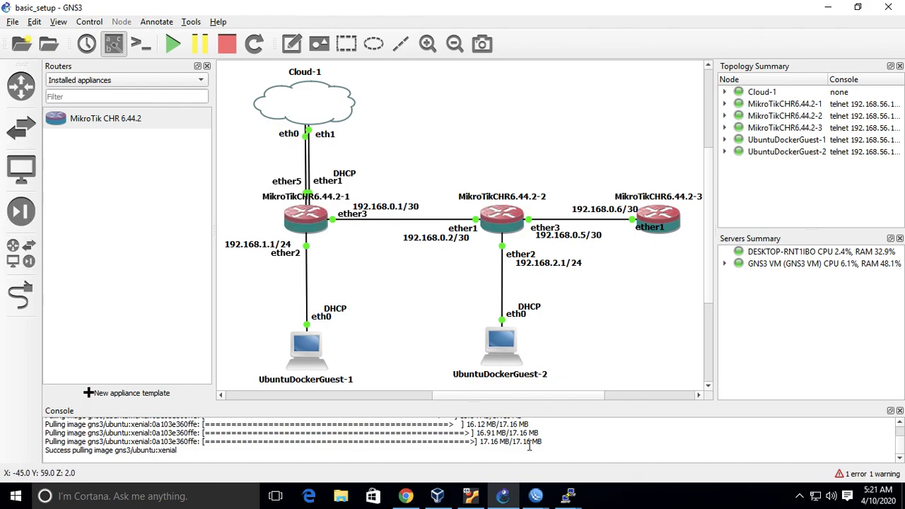
mouse_move(535, 495)
mouse_move(585, 447)
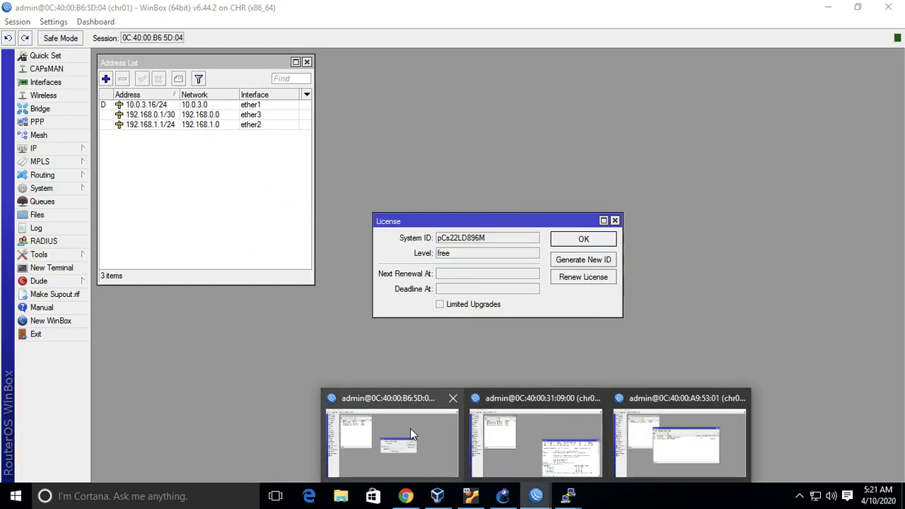
click(409, 428)
click(581, 238)
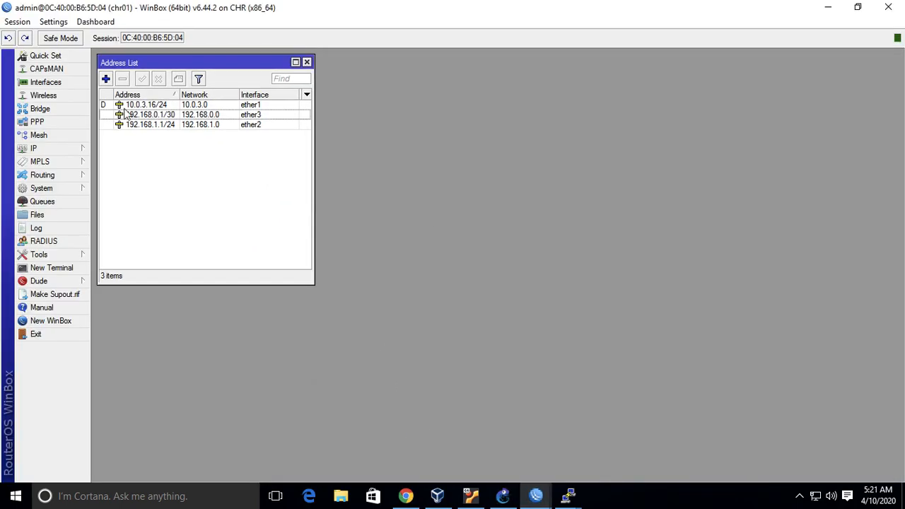
Add a static route on chr01 to 192.168.0.4/30 with gateway 192.168.0.2.
click(73, 151)
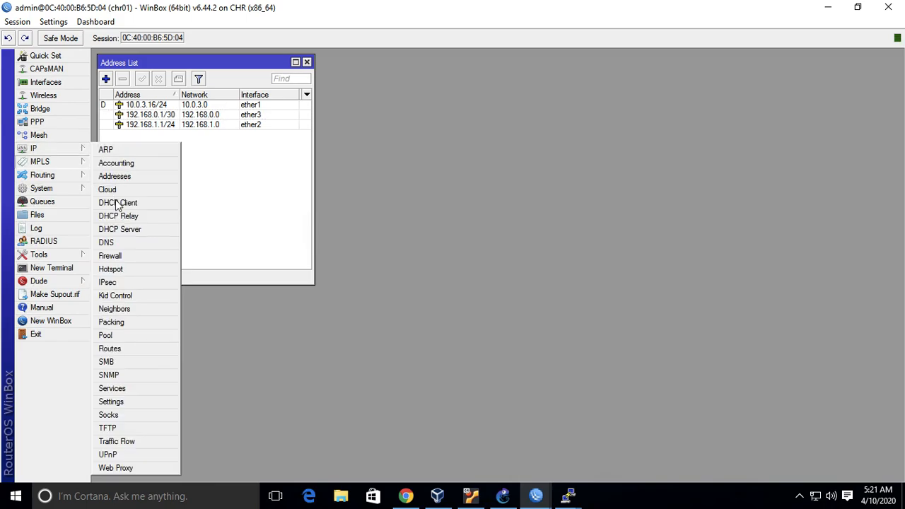
click(127, 349)
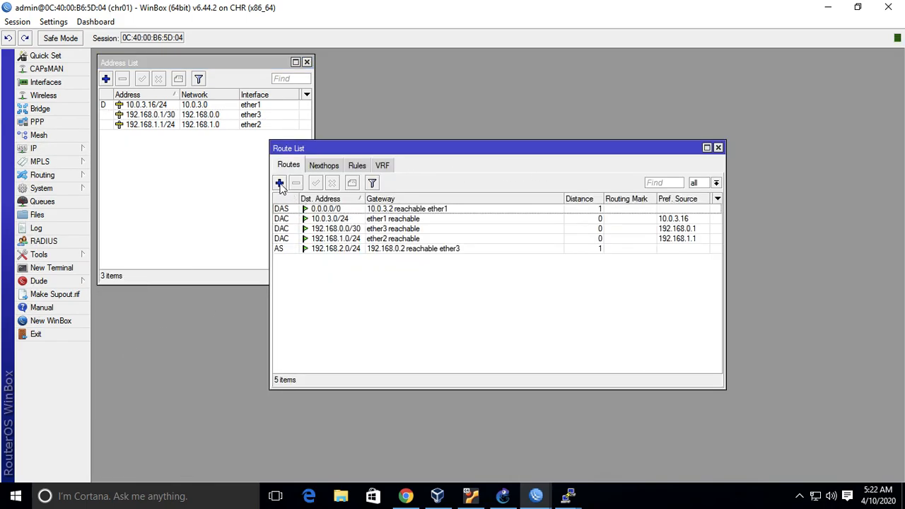
click(279, 183)
text(192.168.0.4/30)
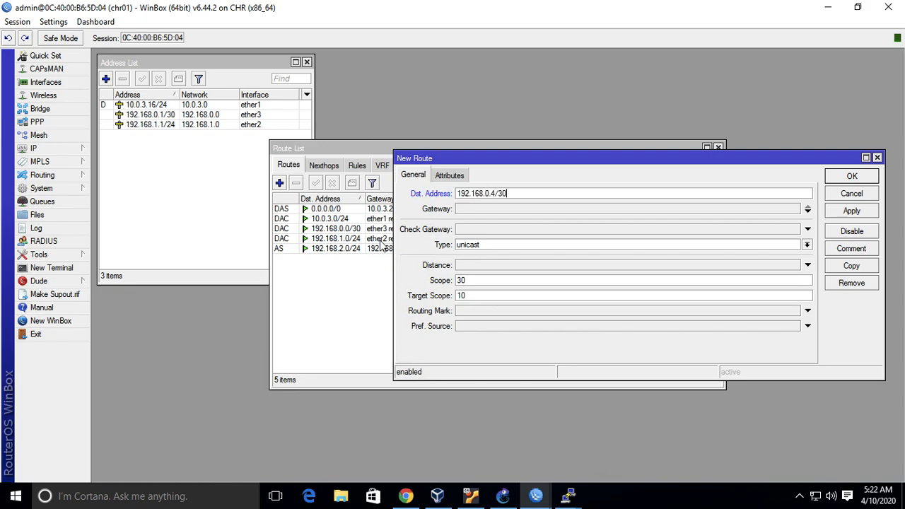
click(807, 209)
text(192.168.0.2)
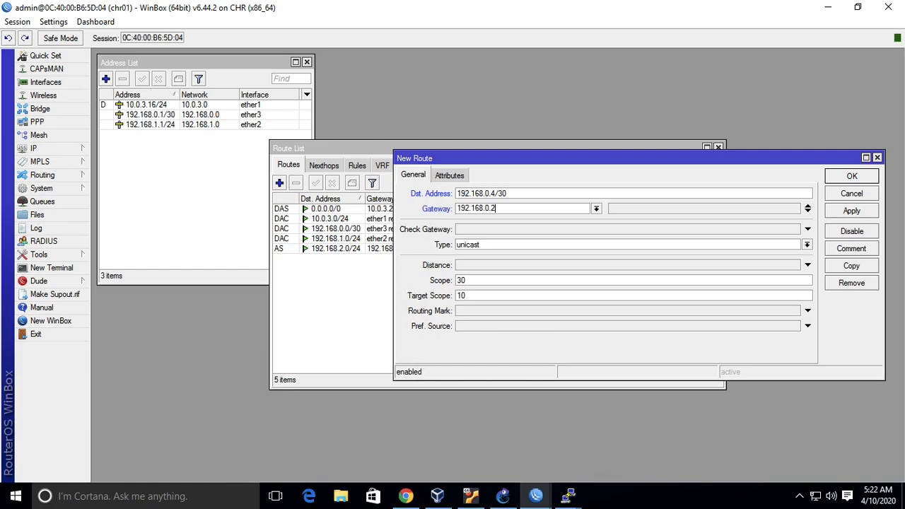
click(874, 176)
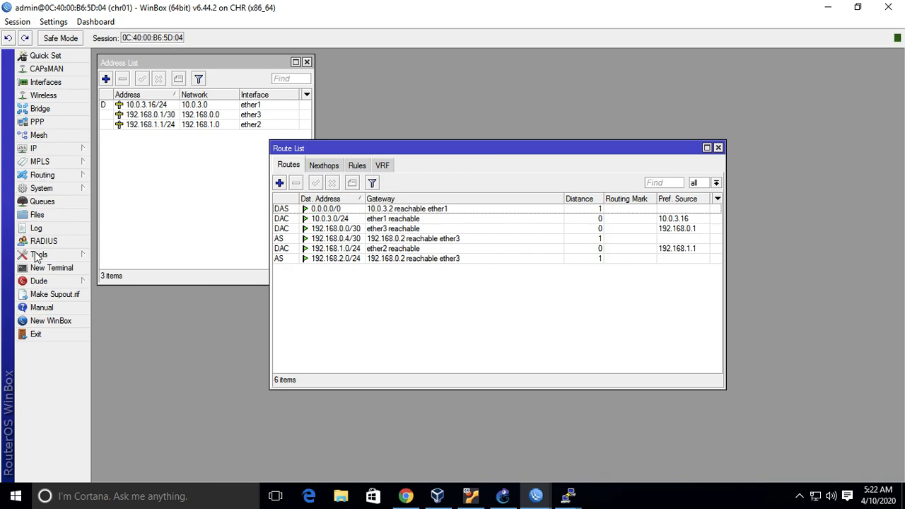
Open a terminal on chr01, move it clear of the route list, and ping 192.168.0.6.
click(77, 269)
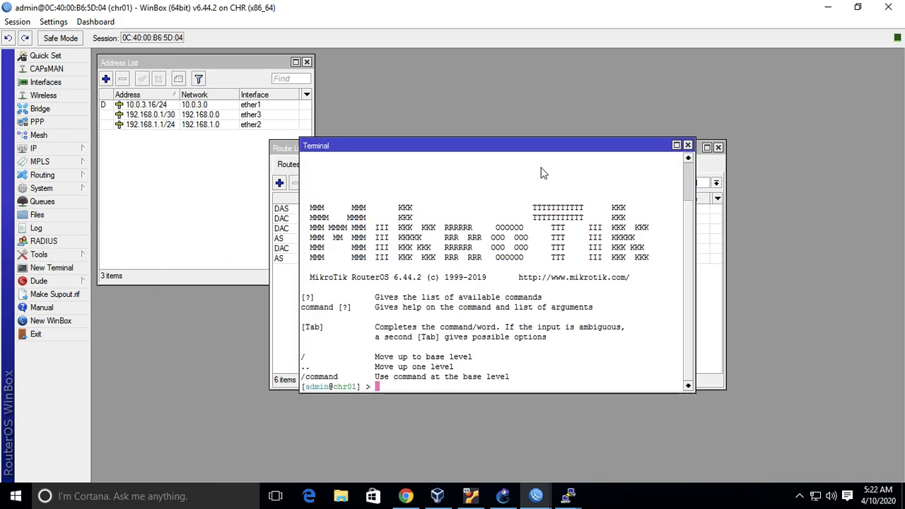
drag(572, 148, 773, 225)
text(ping 192.168.0.6)
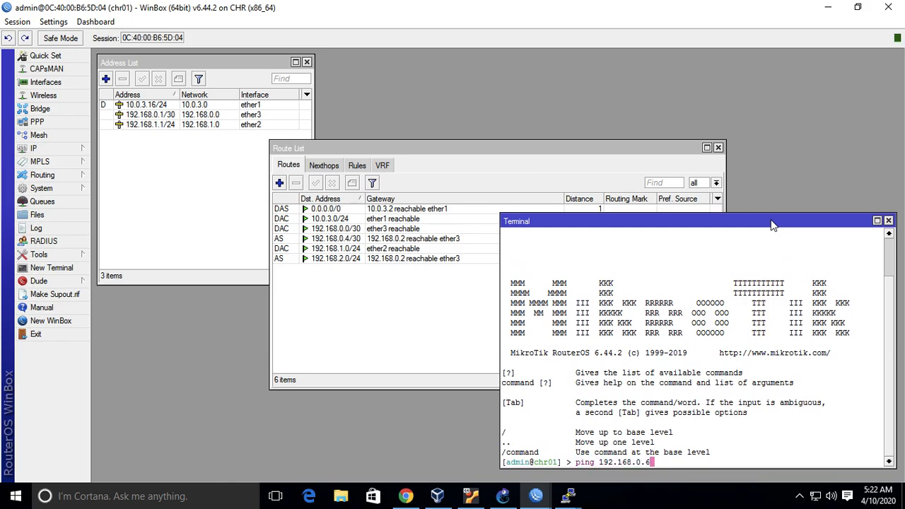
key(Return)
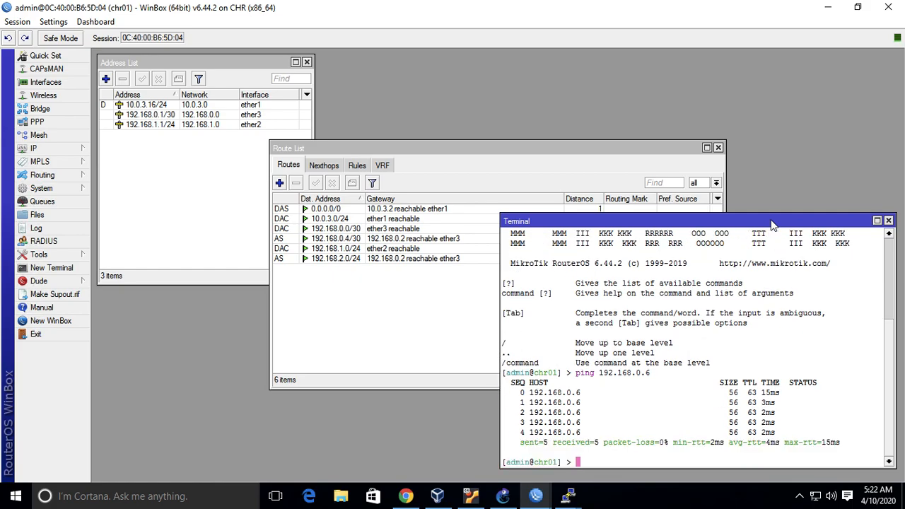
Bring up the chr03 WinBox session and close its Route List window.
mouse_move(540, 491)
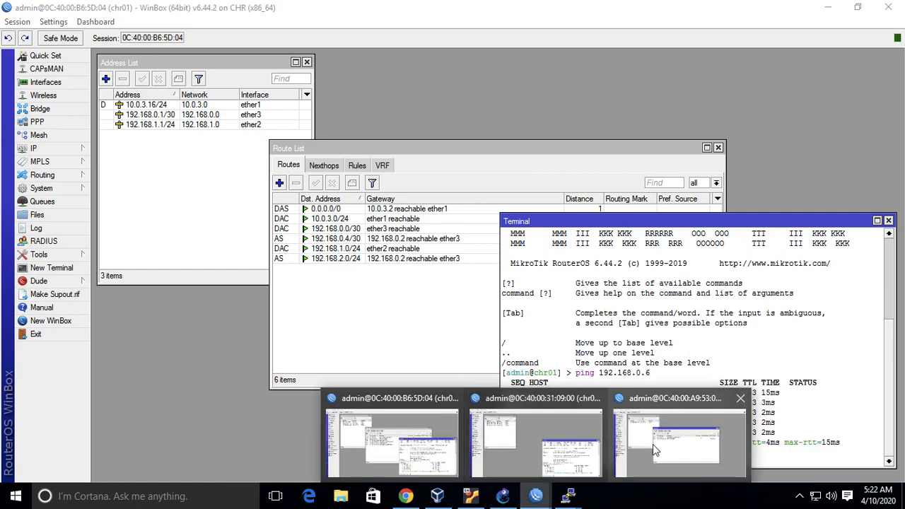
click(652, 444)
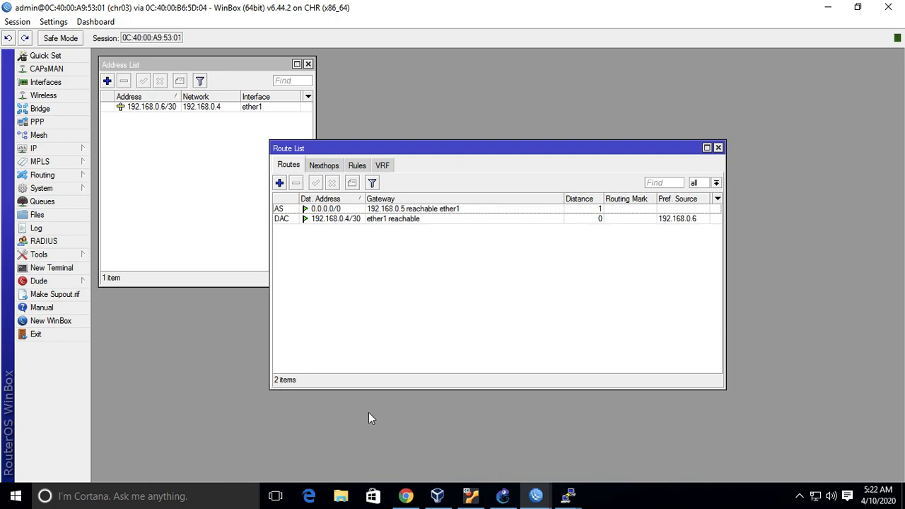
click(718, 148)
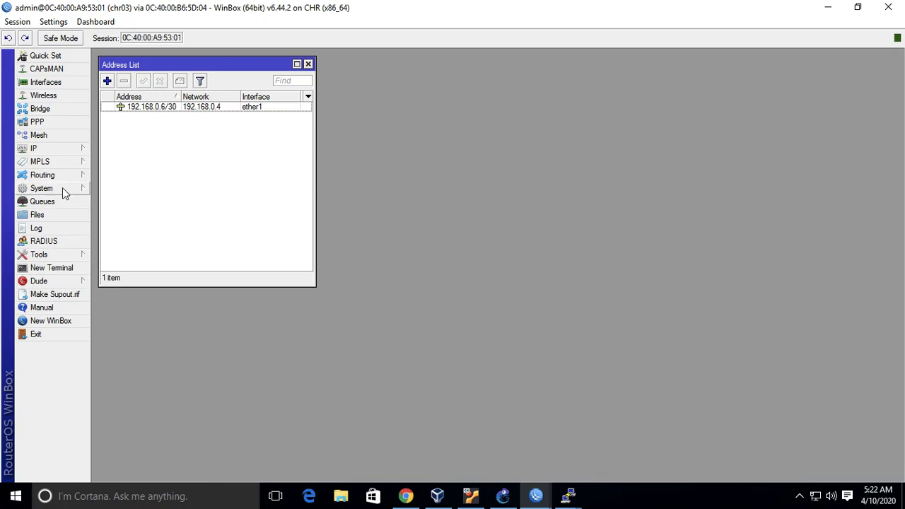
Run a UDP Bandwidth Test from chr03 to 192.168.0.1 in the receive direction, restart it once, and stop it.
click(70, 255)
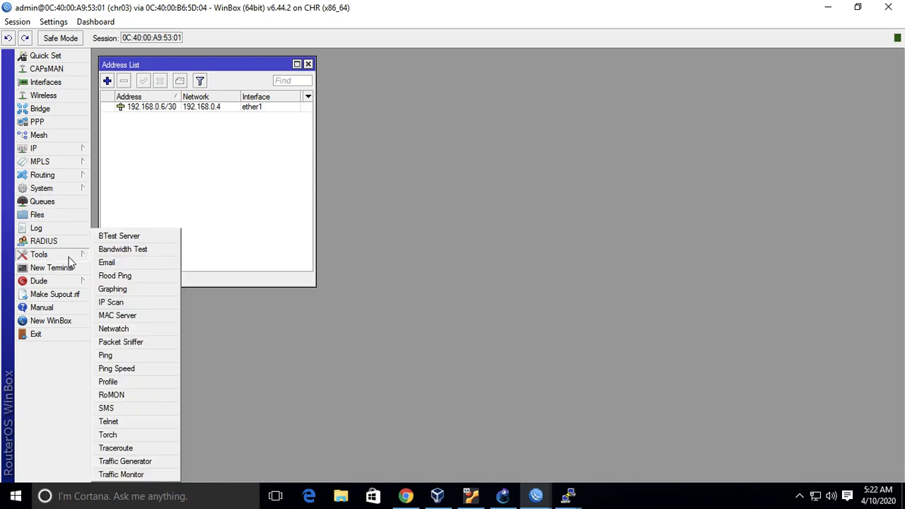
click(124, 250)
text(1)
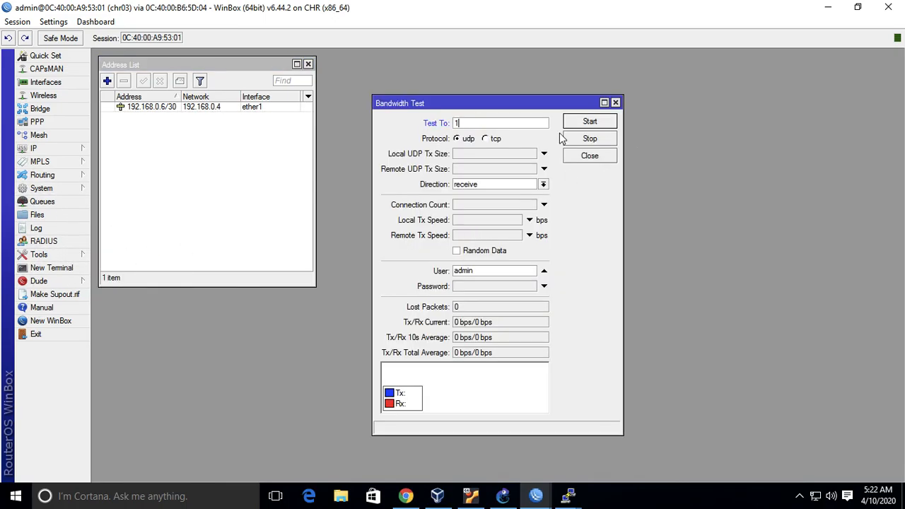
text(92.168.0.1)
click(582, 124)
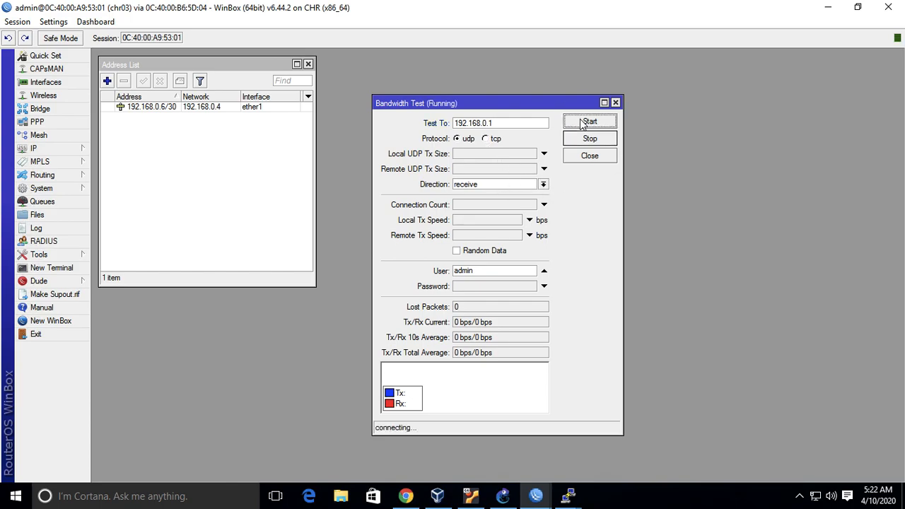
click(586, 140)
click(495, 270)
click(602, 122)
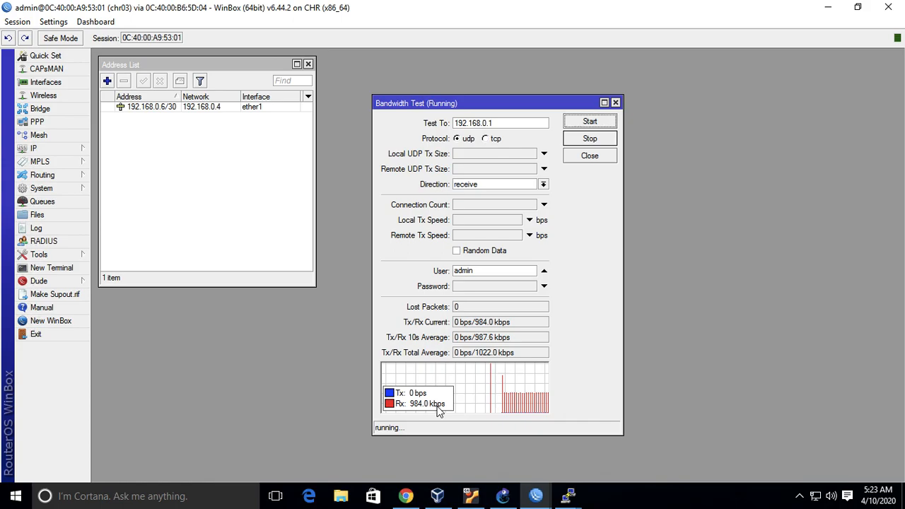
click(590, 139)
Switch the Bandwidth Test to the tcp protocol with direction both, run it against 192.168.0.1, and stop it.
click(485, 139)
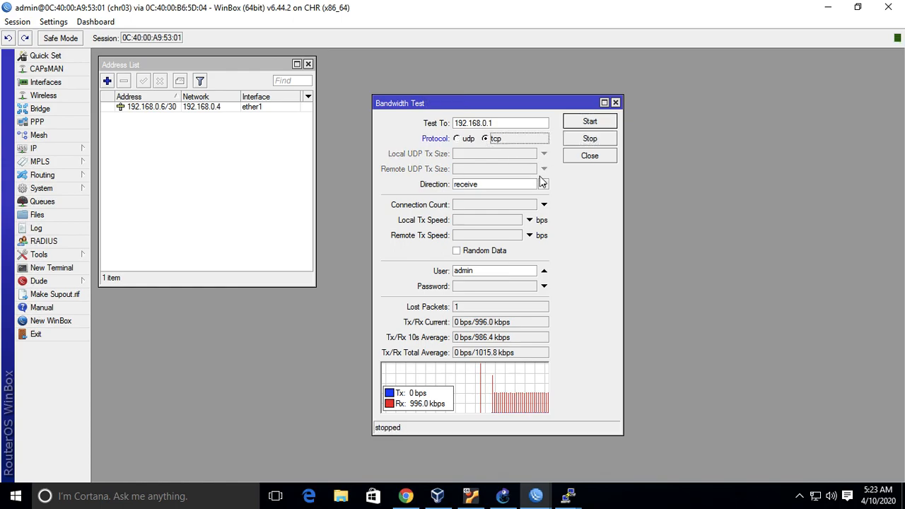
click(543, 184)
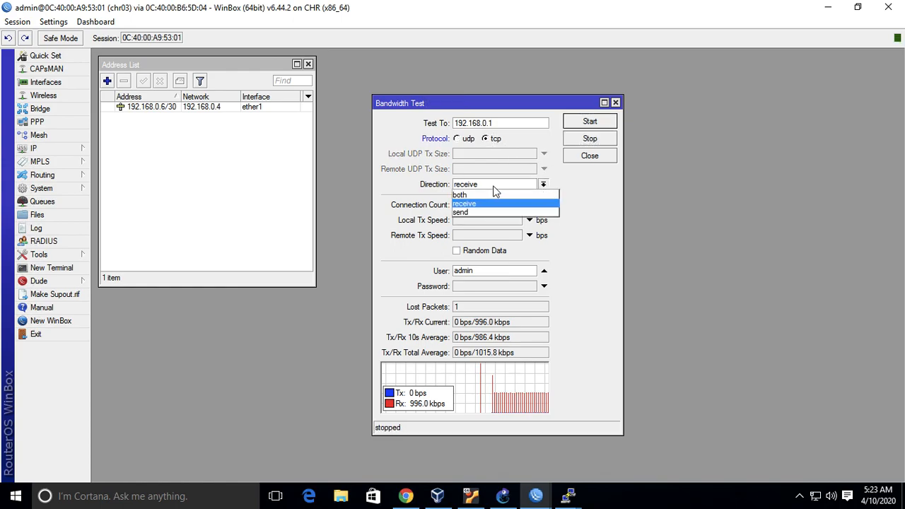
click(477, 195)
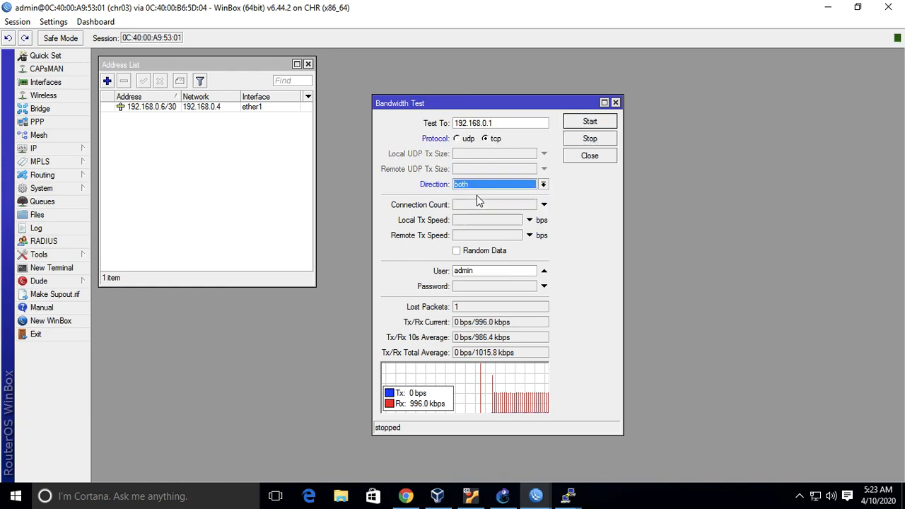
click(603, 121)
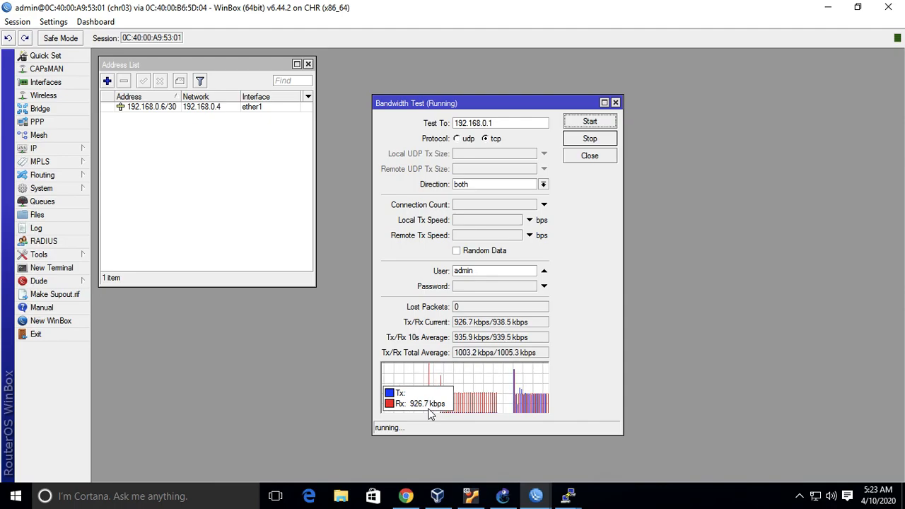
click(585, 141)
Set the Bandwidth Test direction to send, run the TCP test to 192.168.0.1, and stop it.
click(544, 183)
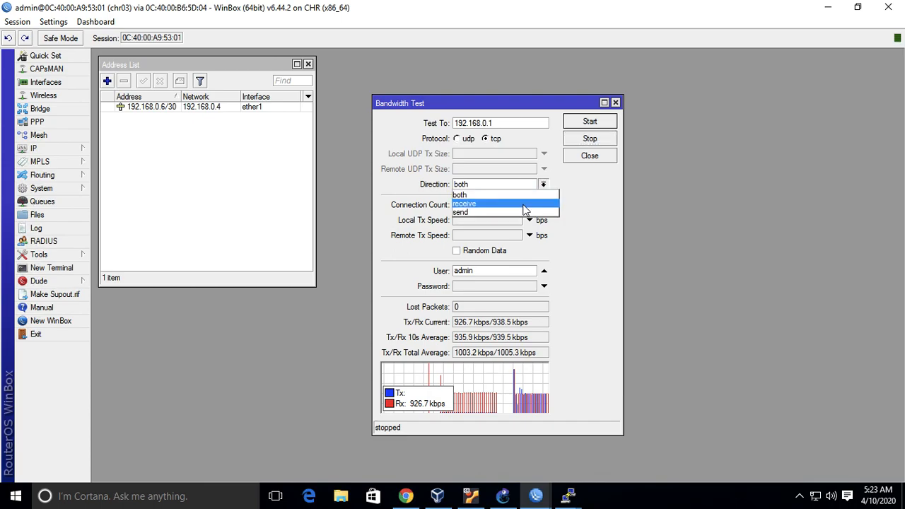
click(533, 209)
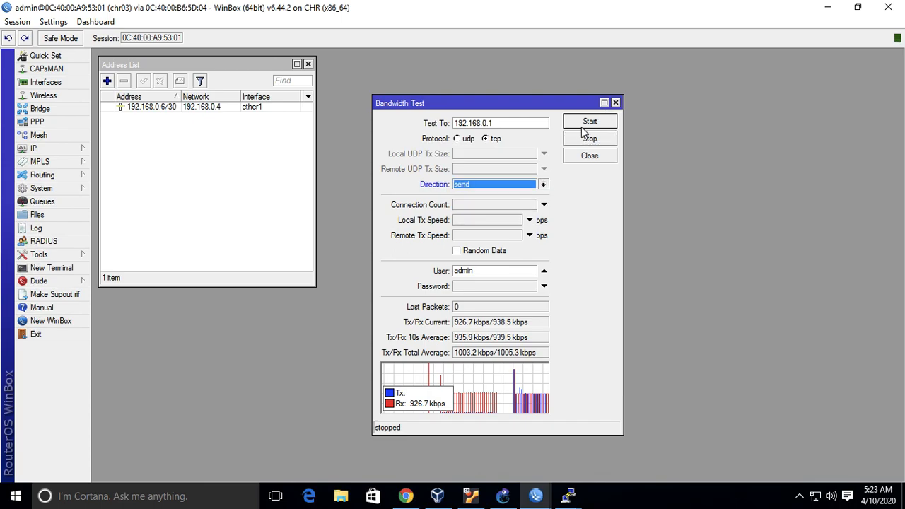
click(582, 127)
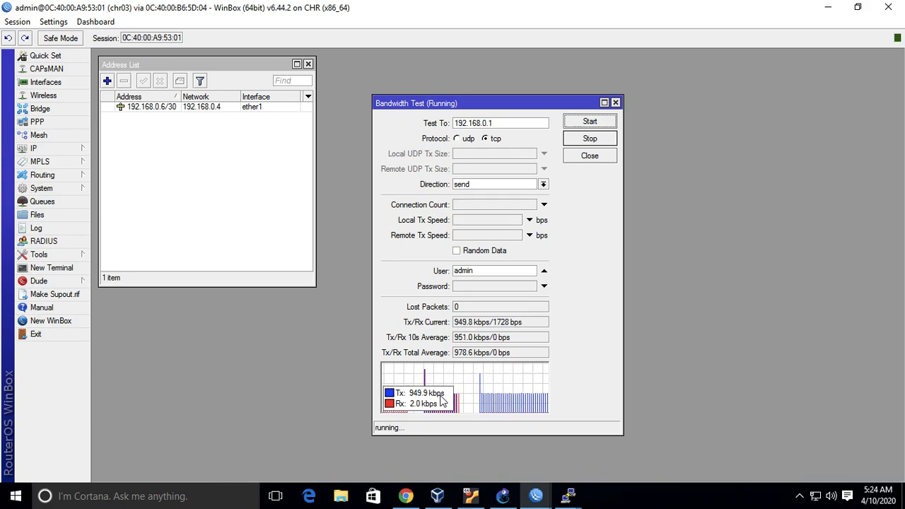
click(594, 138)
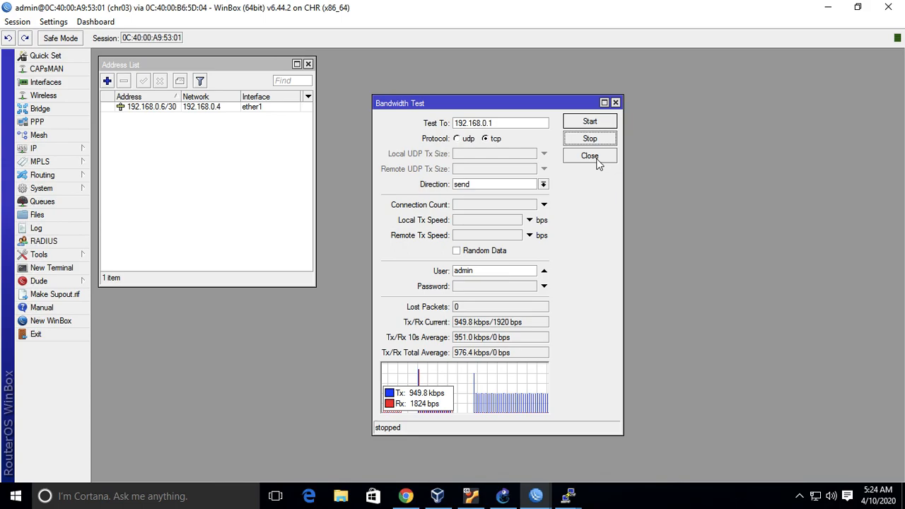
Check the router chain in the GNS3 topology, then bring up the chr02 WinBox session.
click(502, 495)
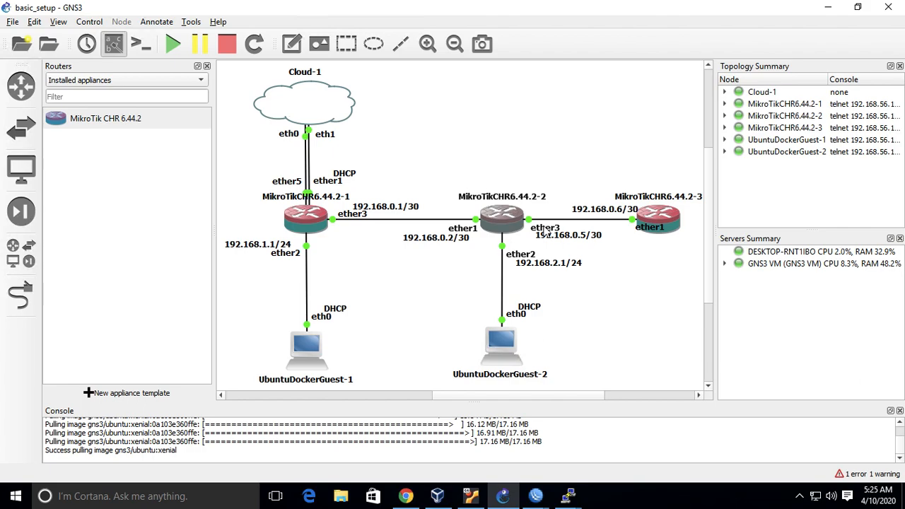
click(542, 496)
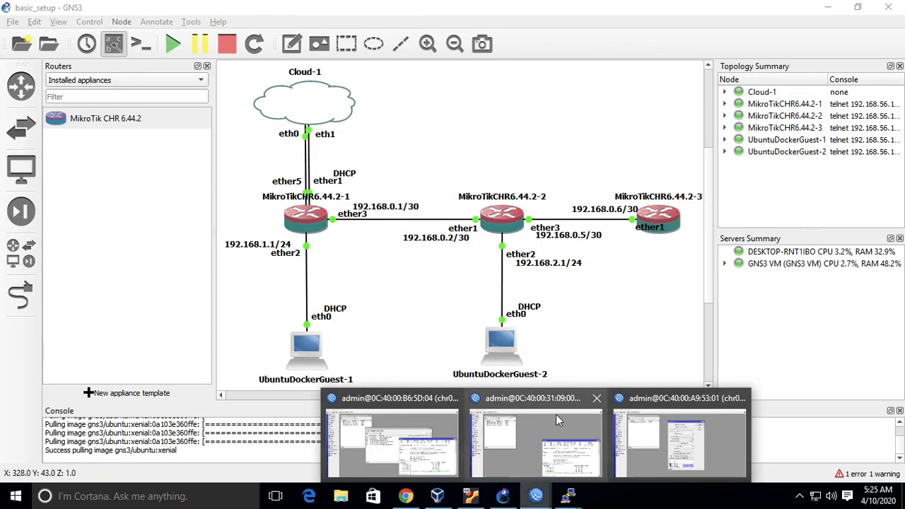
click(555, 435)
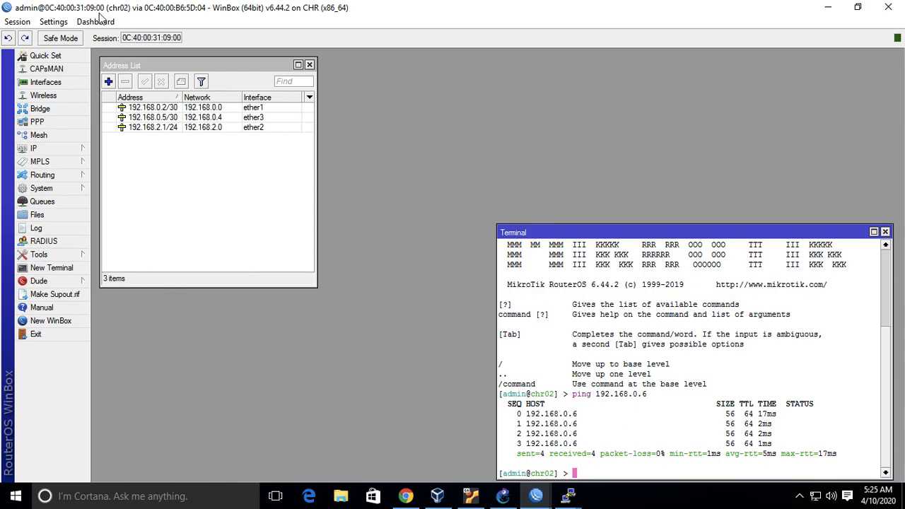
Start a new simple queue on chr02, and clear the workspace by closing Address List and Terminal and moving the Queue List aside.
click(59, 205)
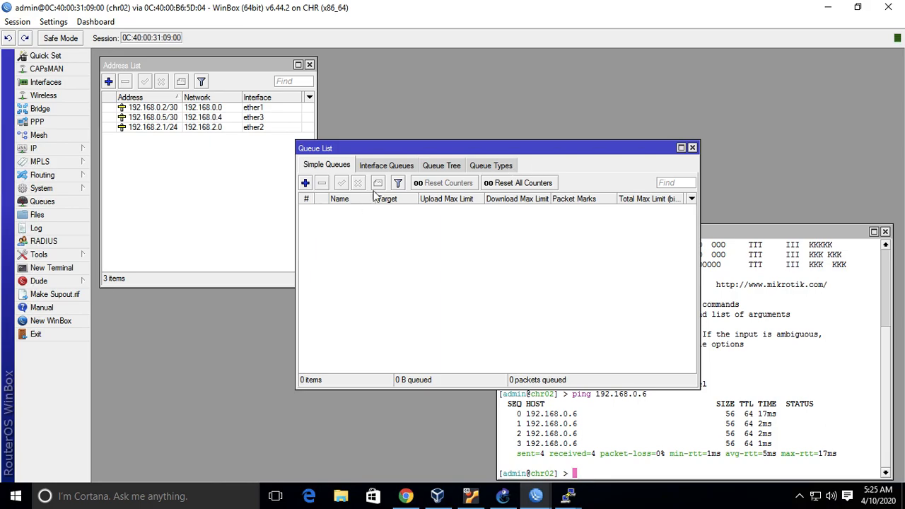
click(305, 184)
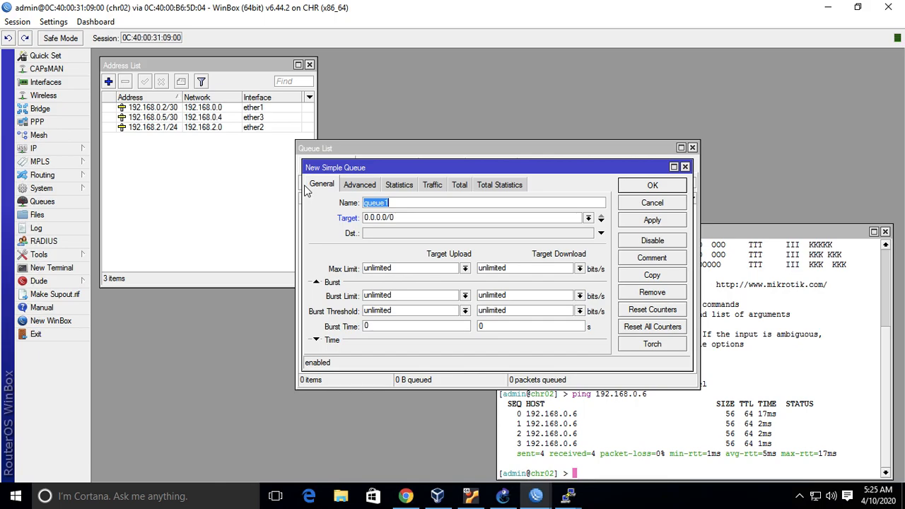
click(309, 64)
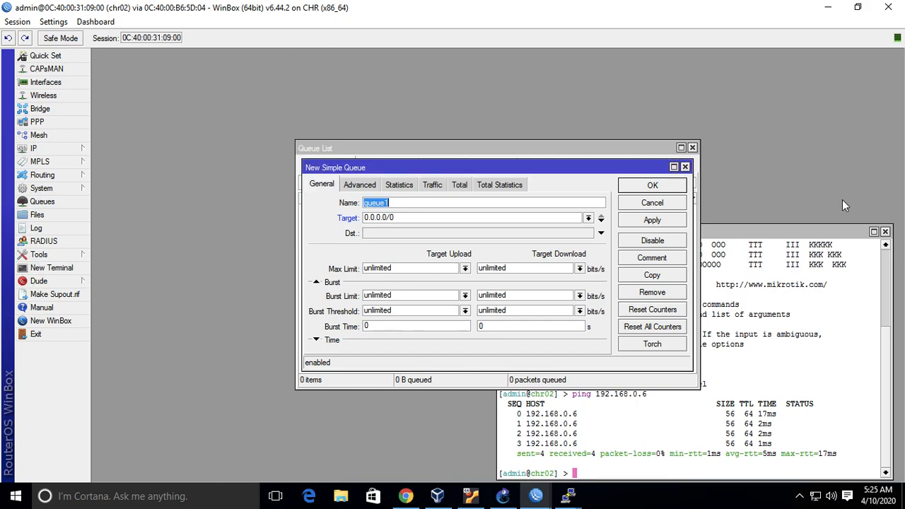
click(885, 233)
drag(591, 150, 398, 67)
click(600, 169)
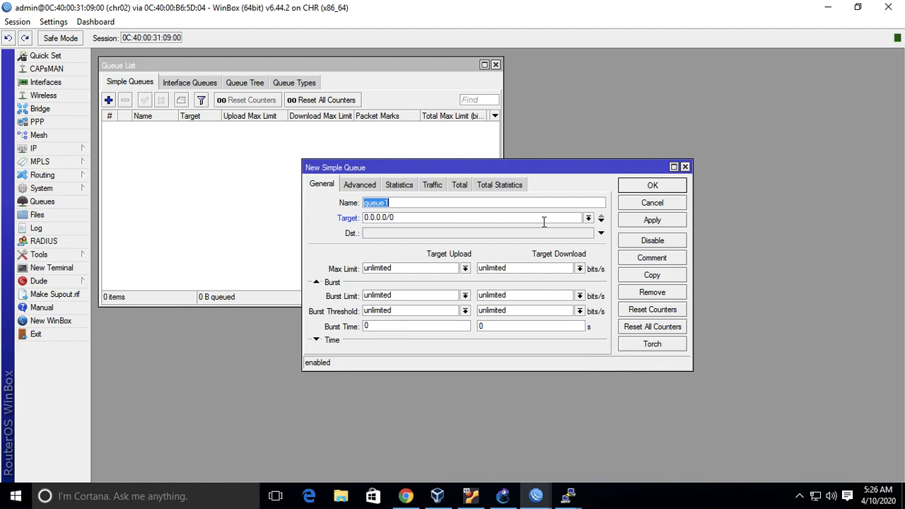
Check chr03's link address in GNS3, return to the chr02 session, and set the new queue's target to 192.168.0.6.
click(588, 218)
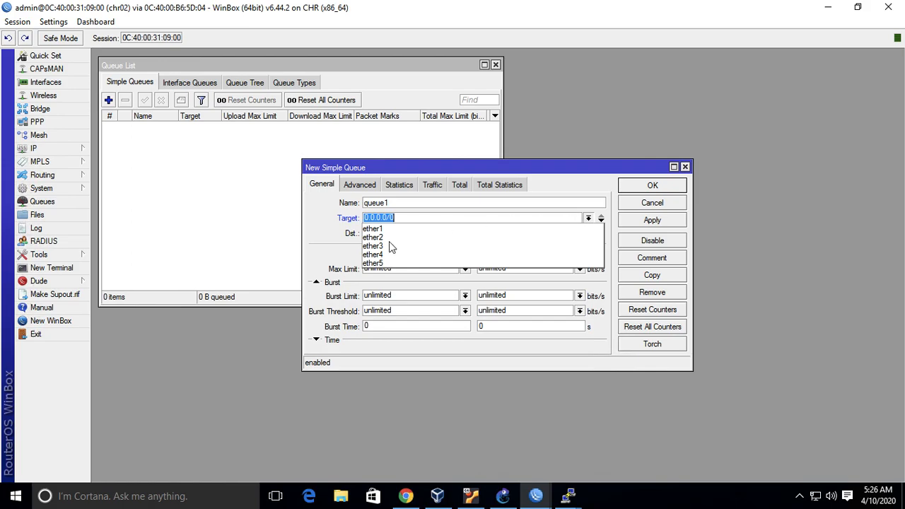
click(431, 217)
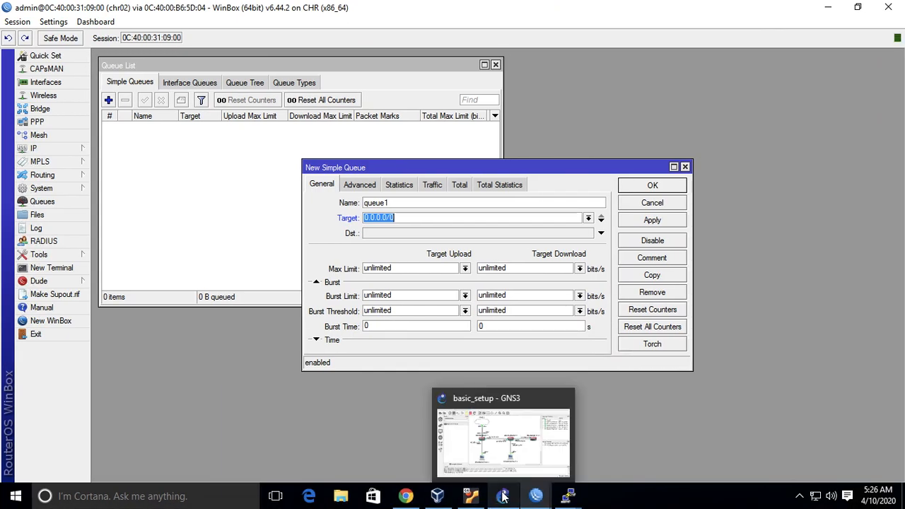
click(501, 496)
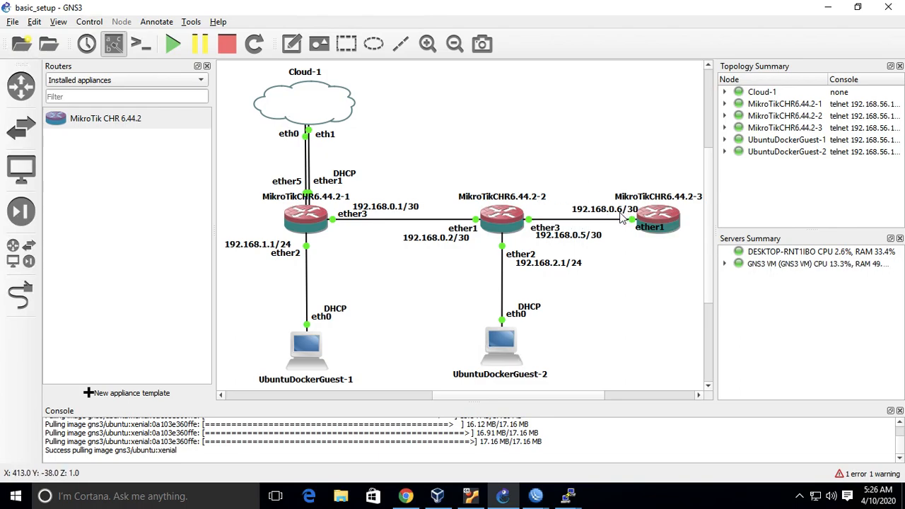
click(541, 498)
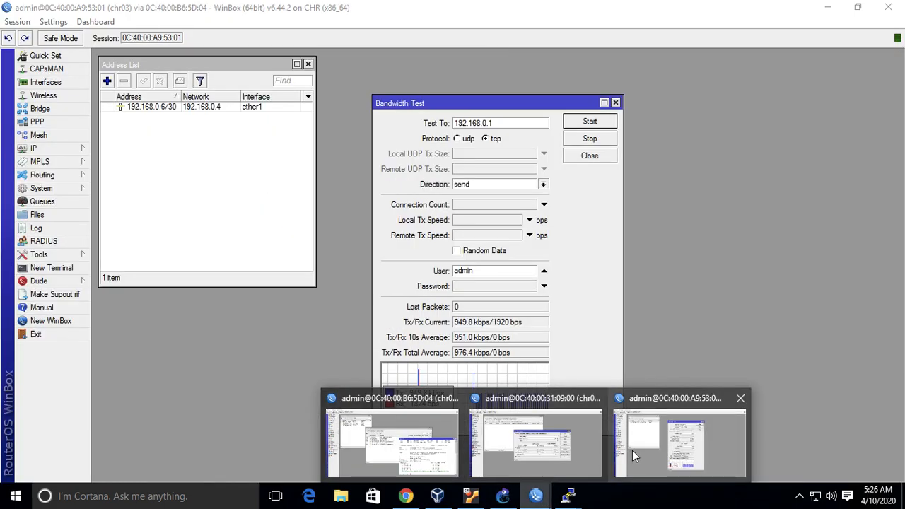
click(552, 449)
click(477, 218)
text(192.169.)
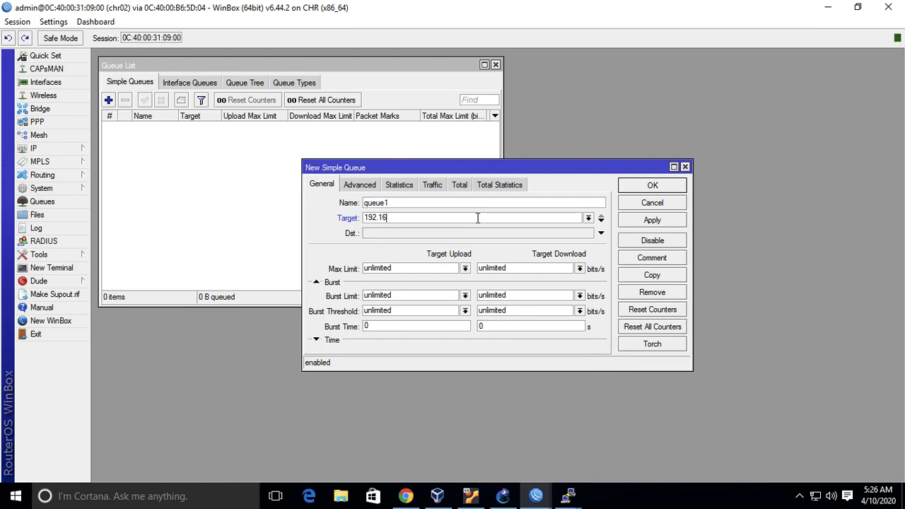
key(BackSpace)
key(BackSpace)
text(8.0.6)
Set queue1's max limit to 512k download and 256k upload, apply it, and close the queue's window.
click(579, 268)
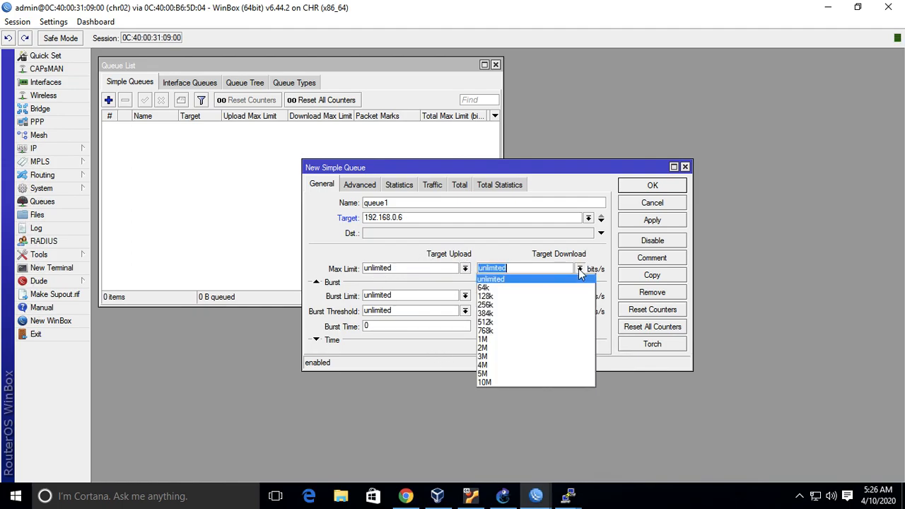
click(546, 320)
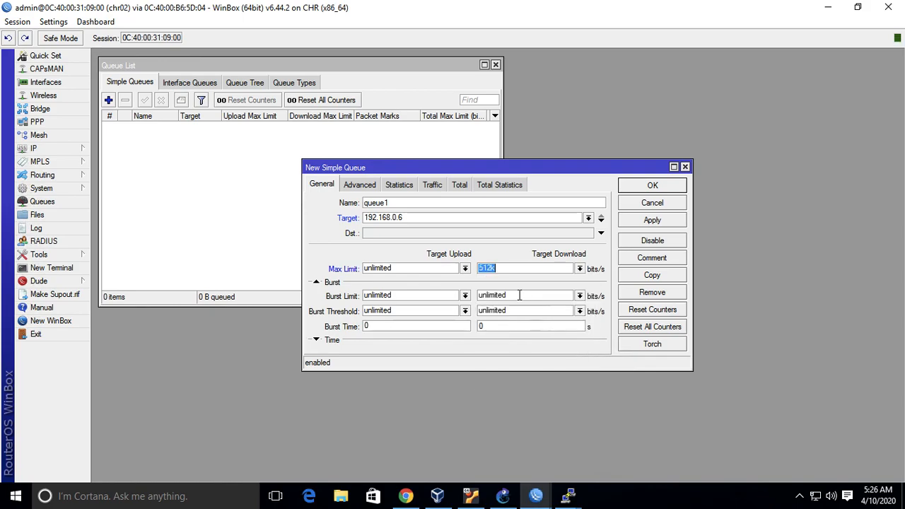
click(464, 268)
click(410, 305)
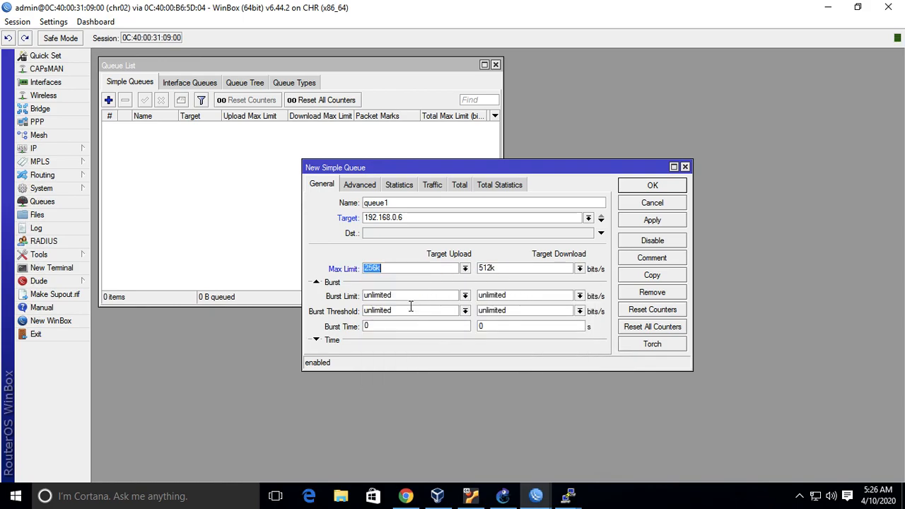
click(653, 222)
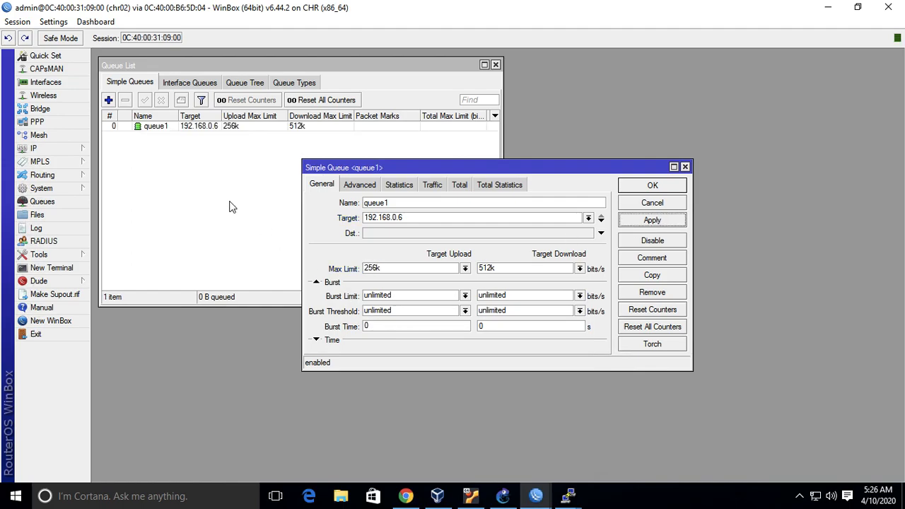
click(139, 128)
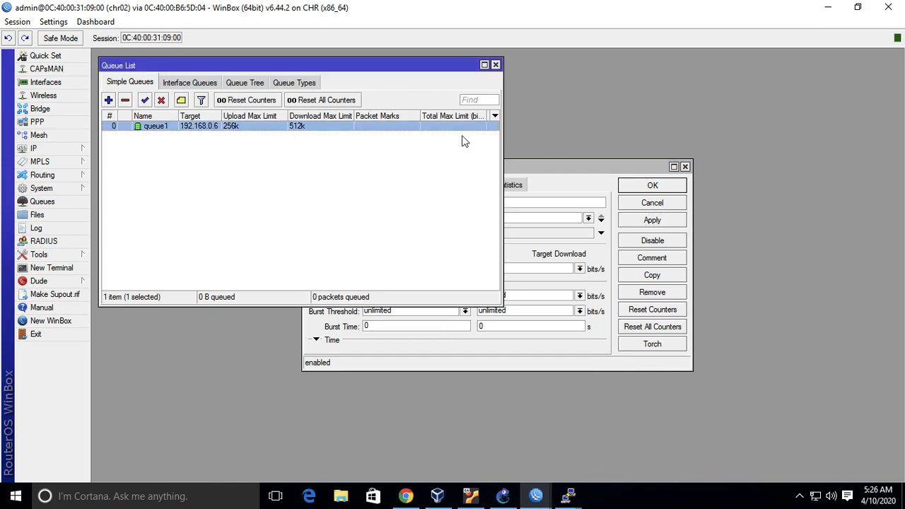
click(685, 166)
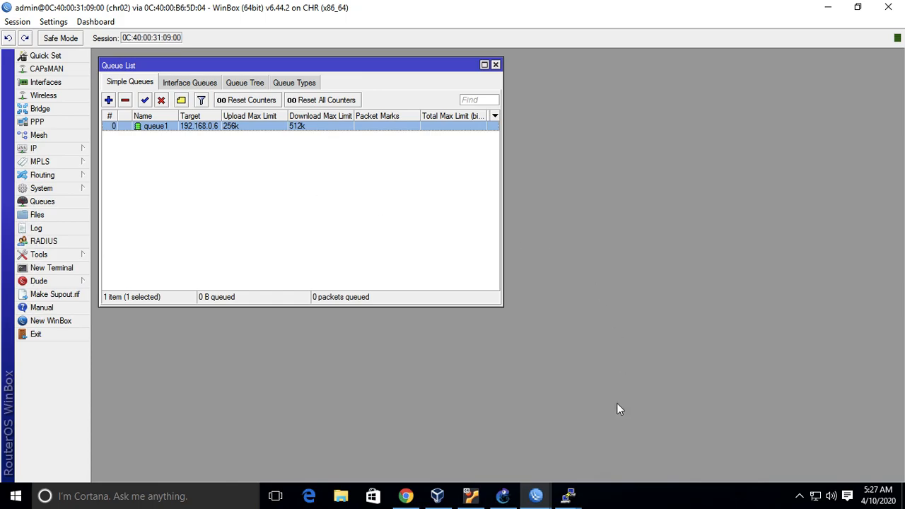
Return to the chr03 WinBox session and start a TCP Bandwidth Test to 192.168.0.1 in the receive direction.
mouse_move(535, 493)
click(674, 440)
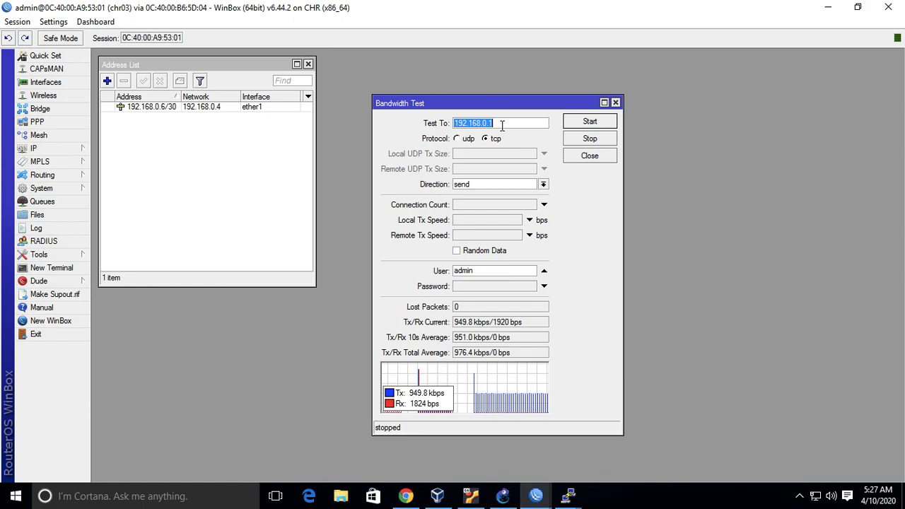
click(543, 184)
click(531, 204)
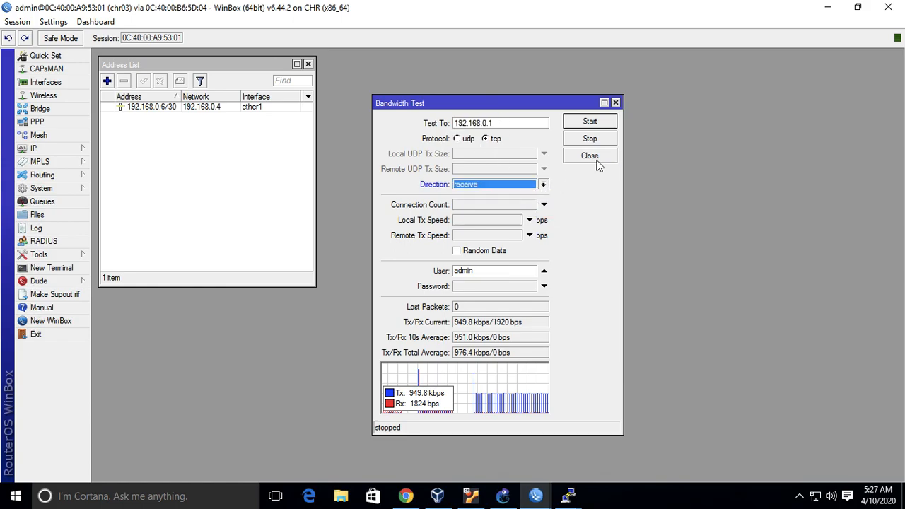
click(574, 125)
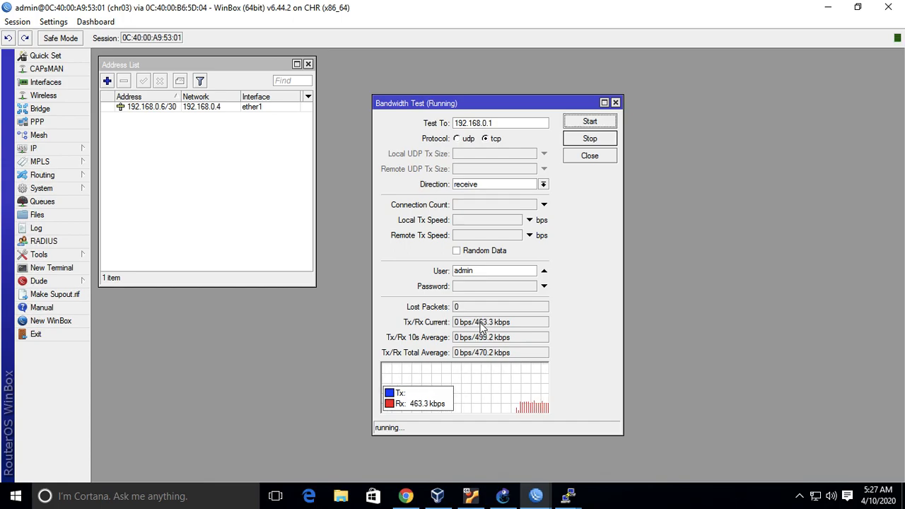
Stop the receive test, run a TCP bandwidth test to 192.168.0.1 in the send direction, and stop it.
click(606, 139)
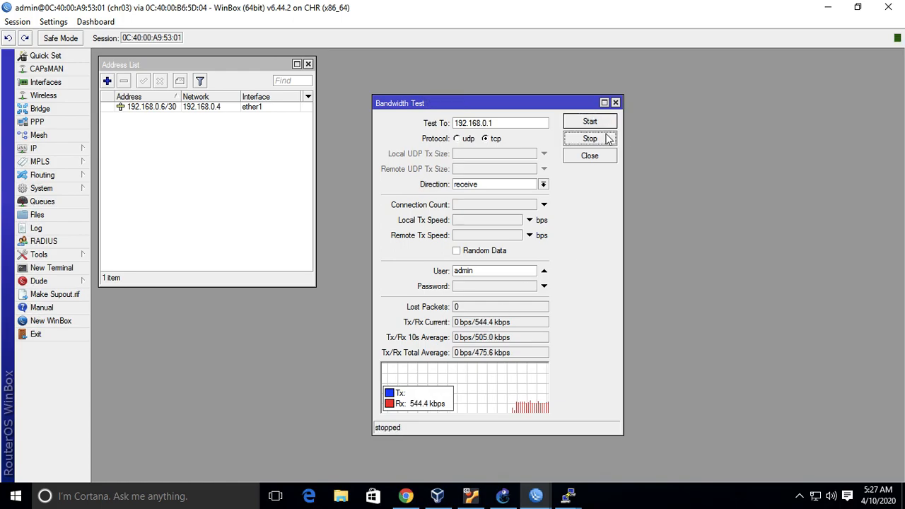
click(543, 184)
click(527, 214)
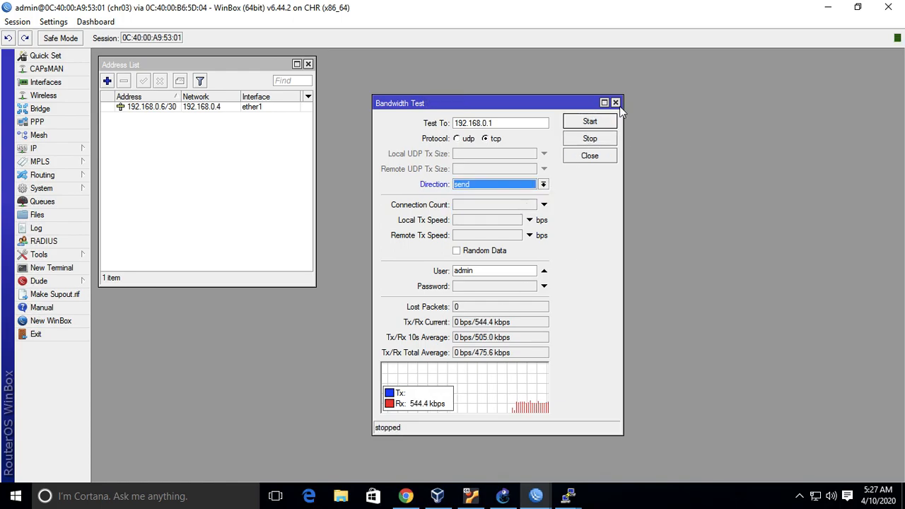
click(609, 121)
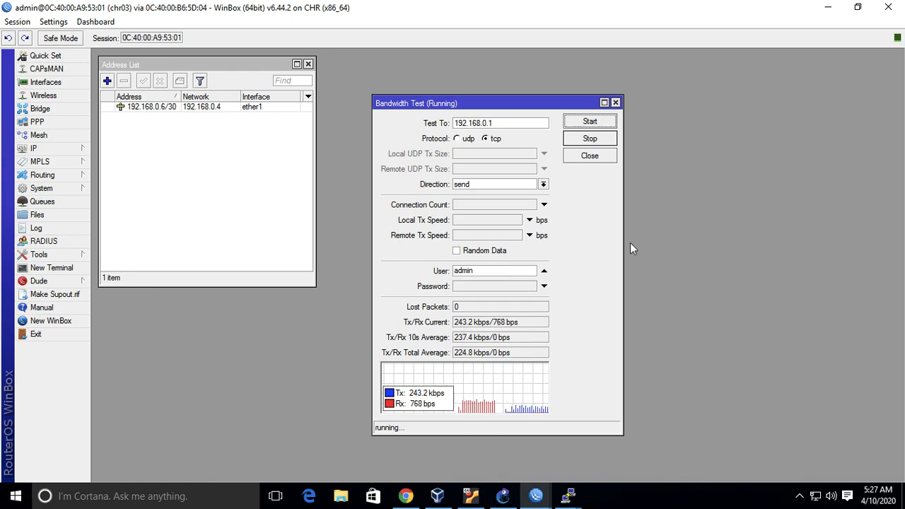
click(589, 139)
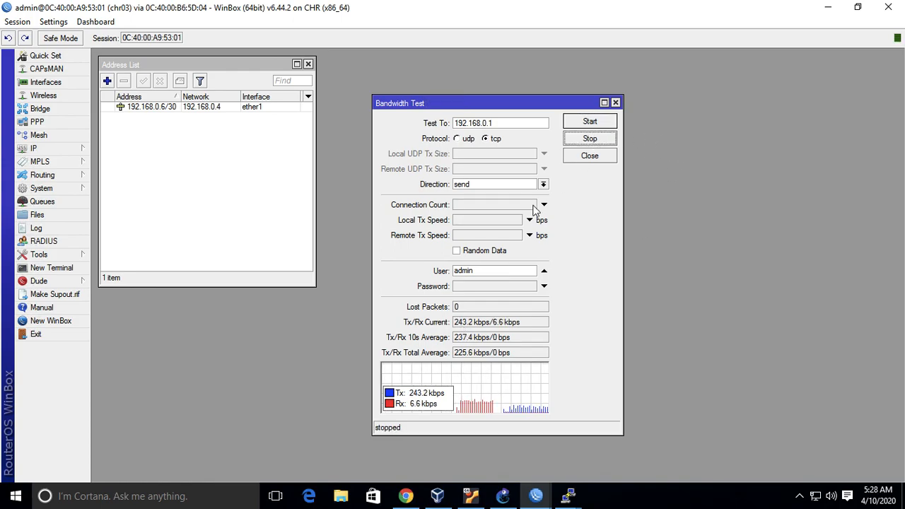
Switch to PowerPoint, review slide 4 on the general Simple Queue settings, and return to the WinBox session.
key(ctrl+Left)
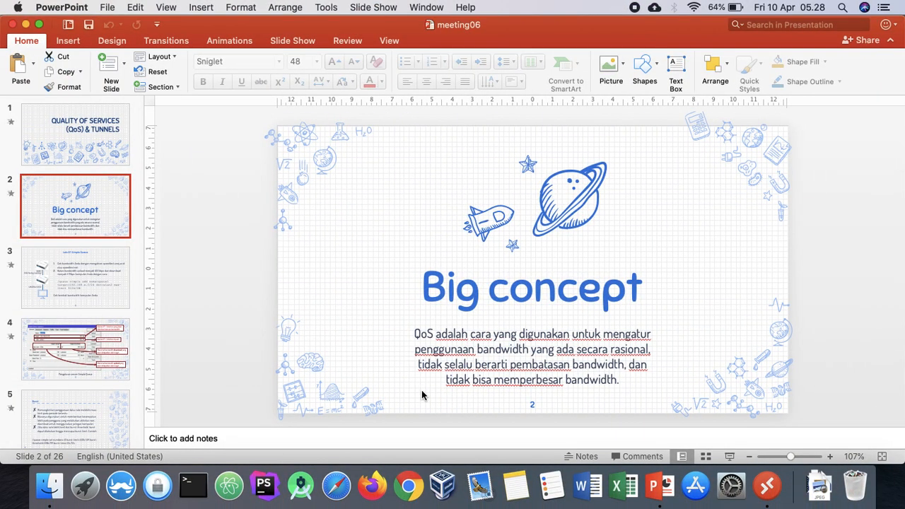
click(101, 350)
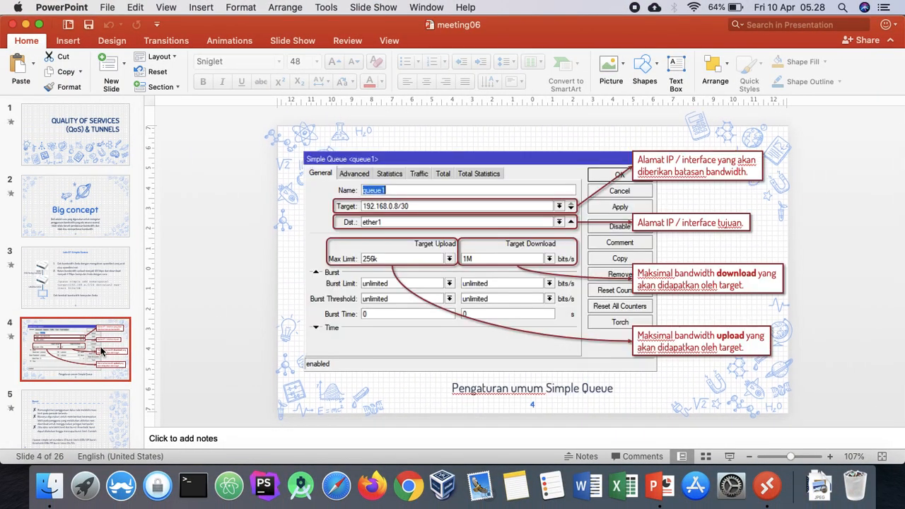
scroll(101, 350, down, 2)
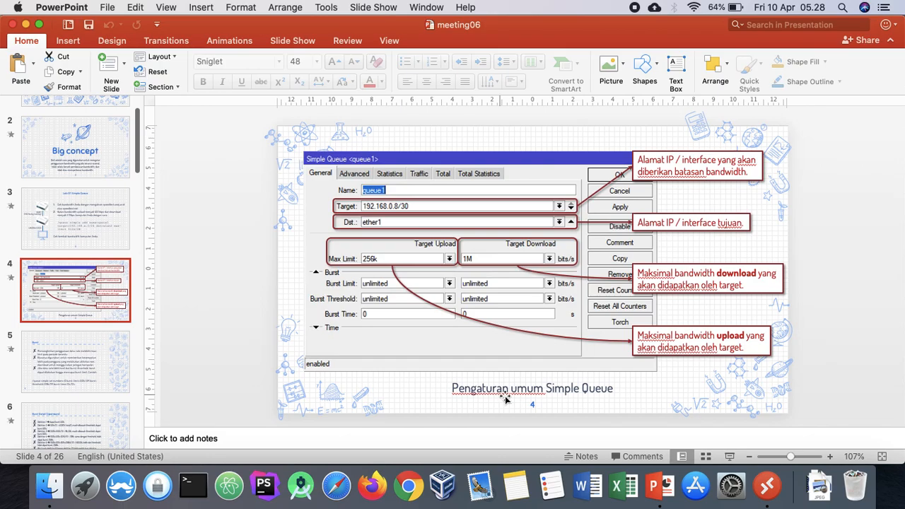
key(ctrl+Right)
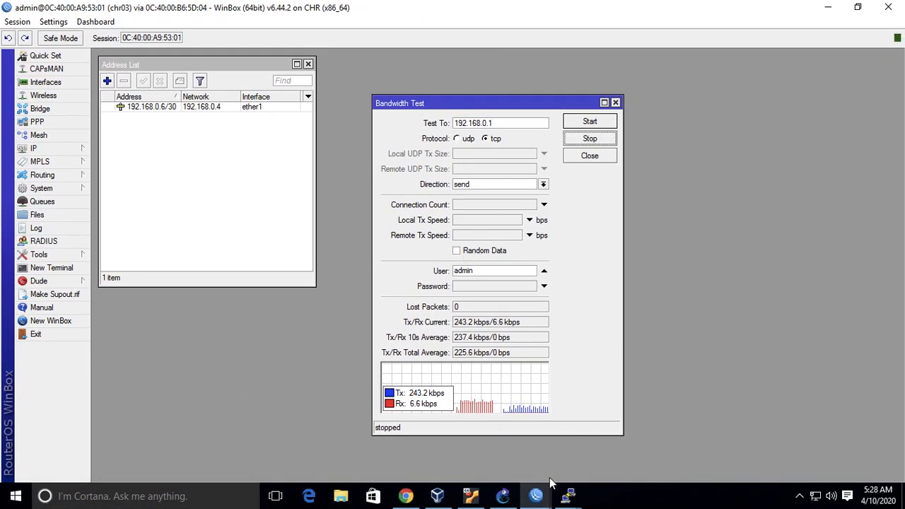
Switch to the chr02 WinBox session, reopen queue1, and set its destination to 192.168.0.1.
mouse_move(542, 496)
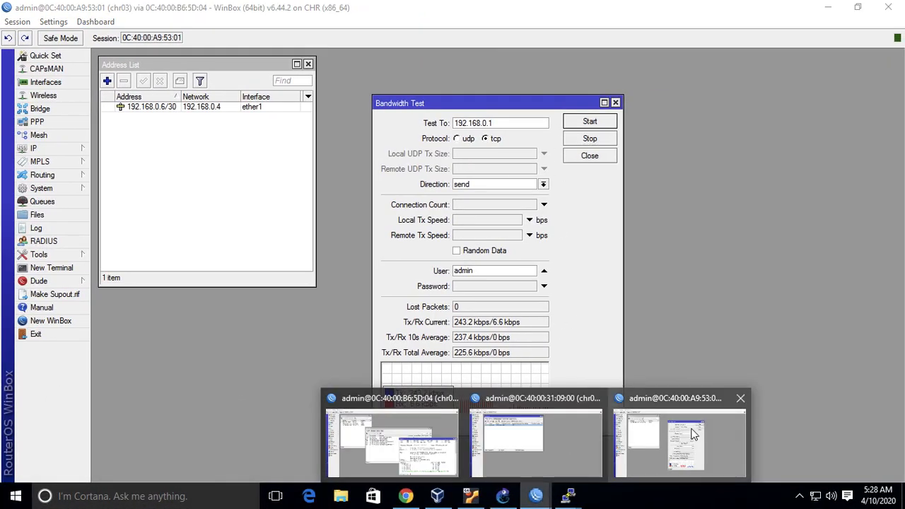
click(654, 446)
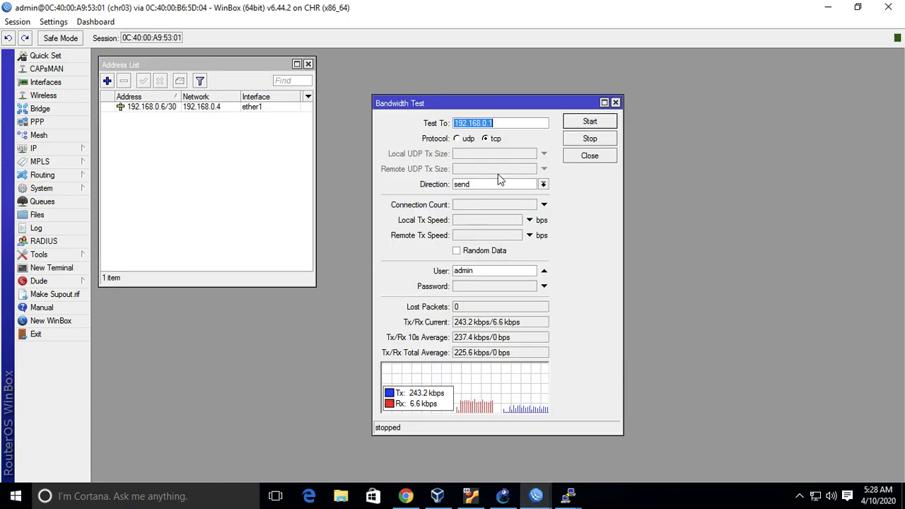
mouse_move(536, 497)
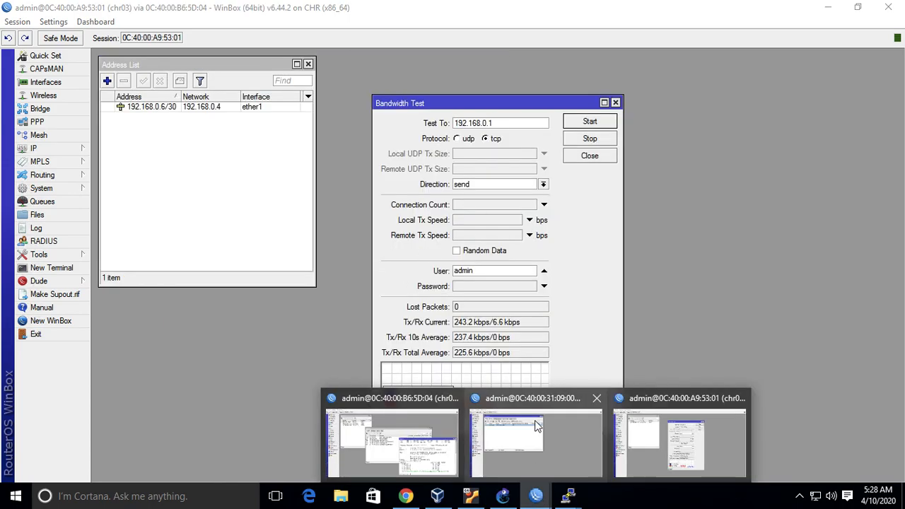
click(534, 421)
double_click(249, 133)
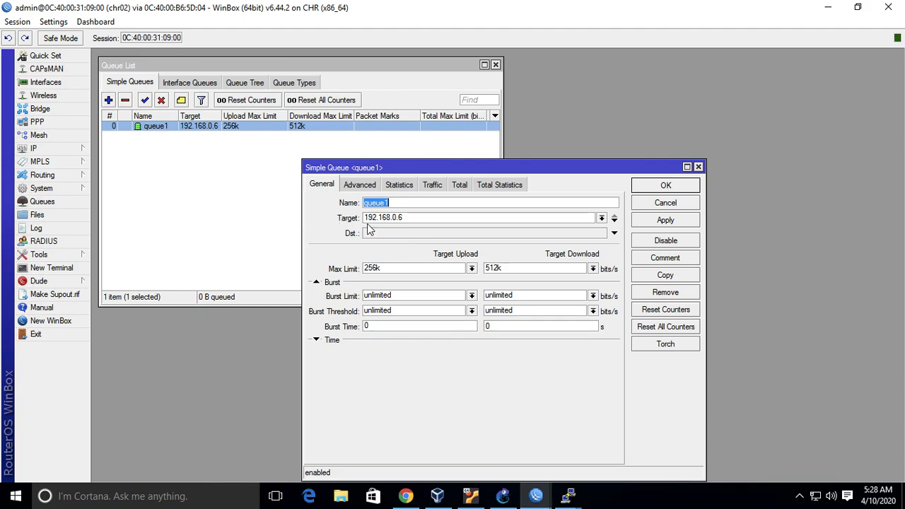
click(419, 221)
click(614, 233)
text(192.168.0.1)
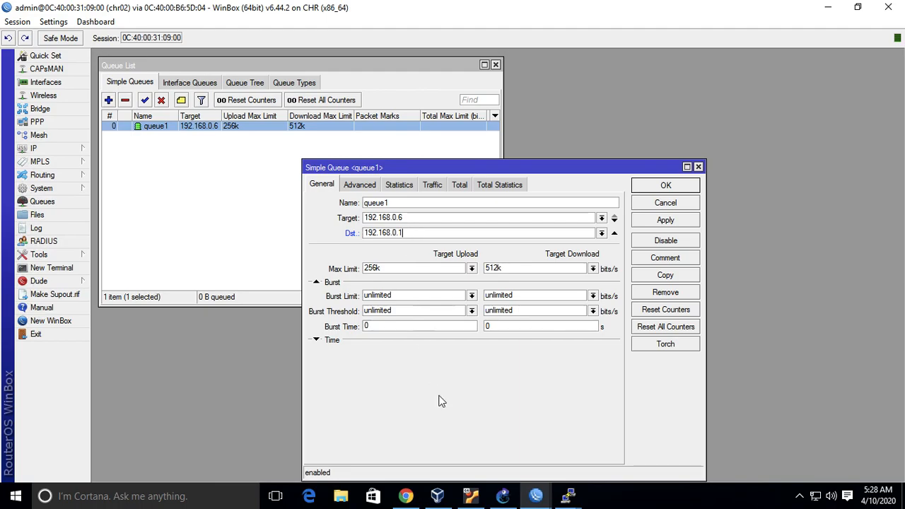
Examine the links between the three MikroTik routers in GNS3, and open slide 5 on Burst in PowerPoint.
click(504, 497)
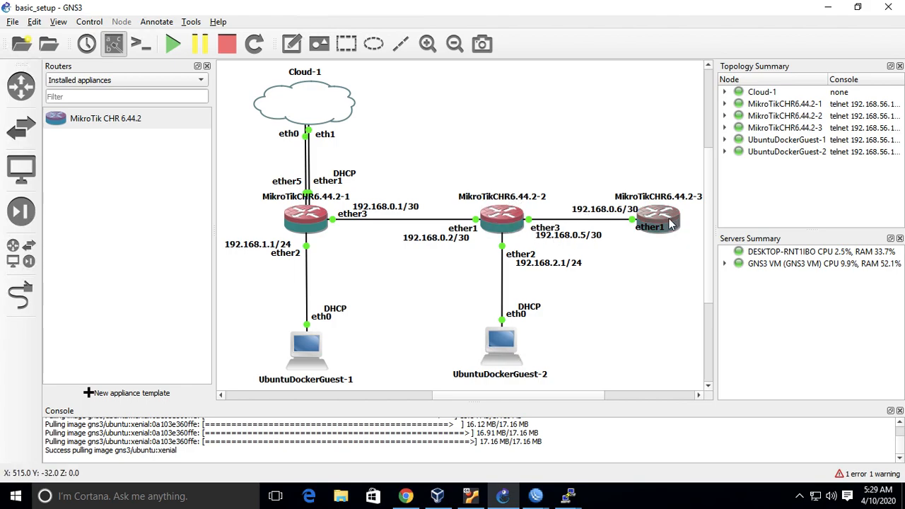
mouse_move(508, 212)
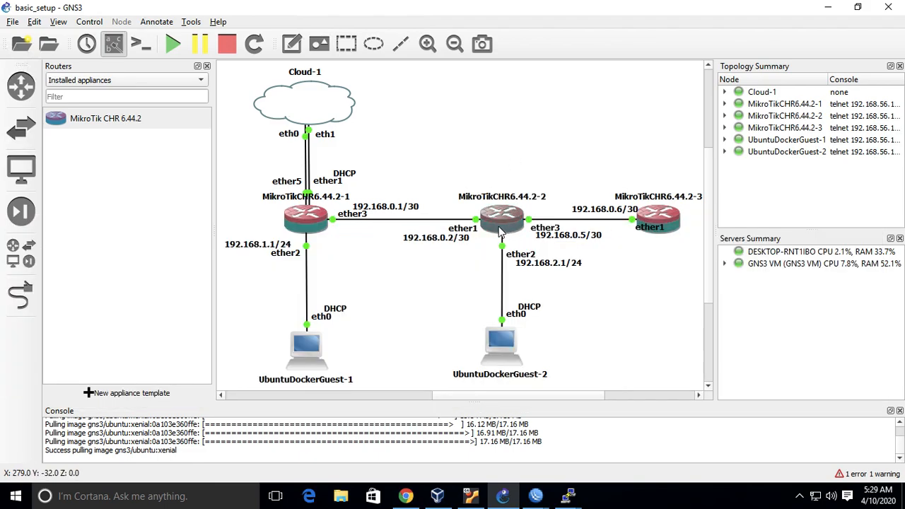
mouse_move(499, 232)
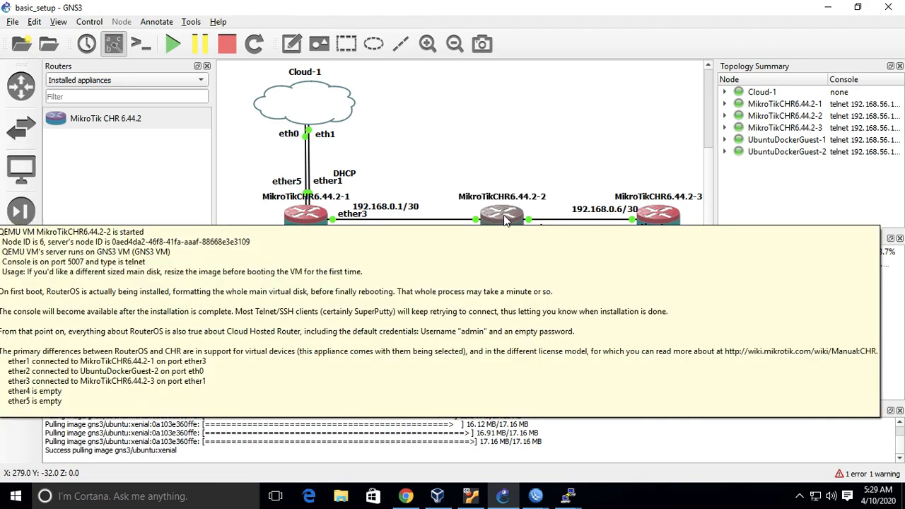
mouse_move(303, 213)
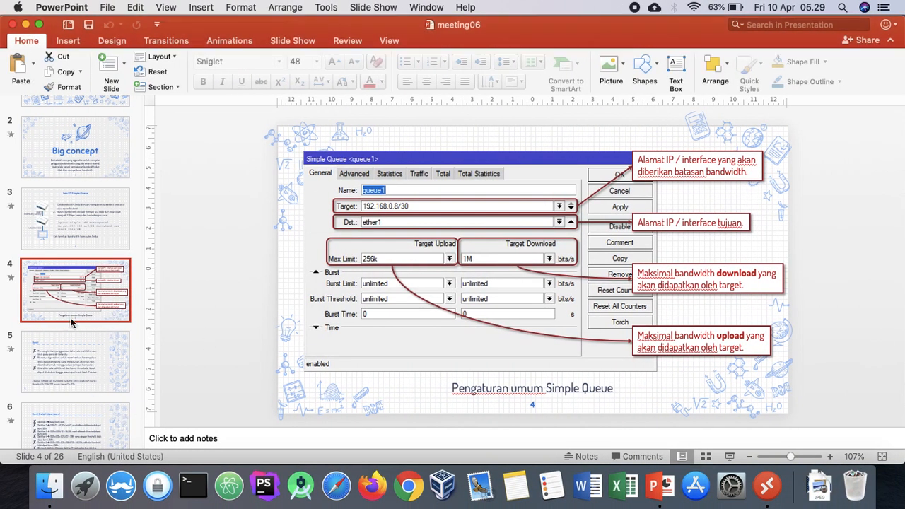
click(103, 379)
scroll(106, 318, down, 3)
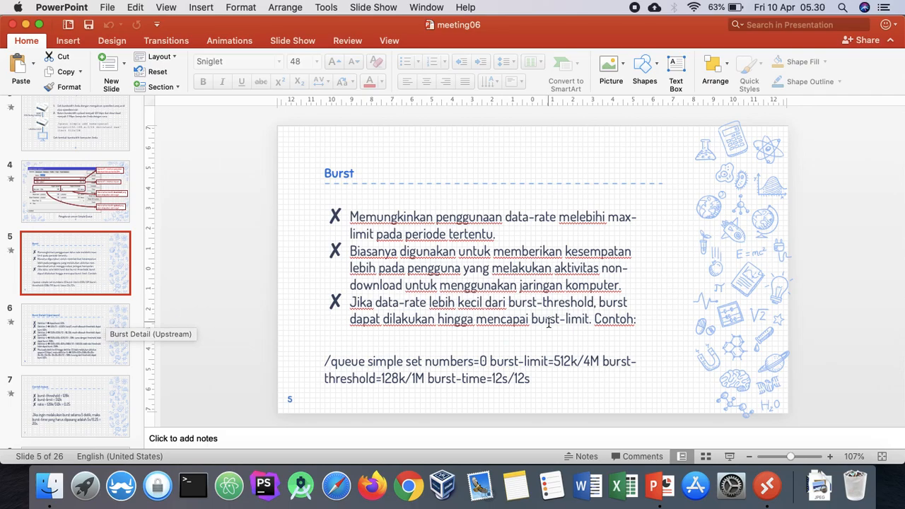
Return to the chr02 WinBox session and move queue1's window higher in the workspace, over the Queue List.
key(ctrl+Right)
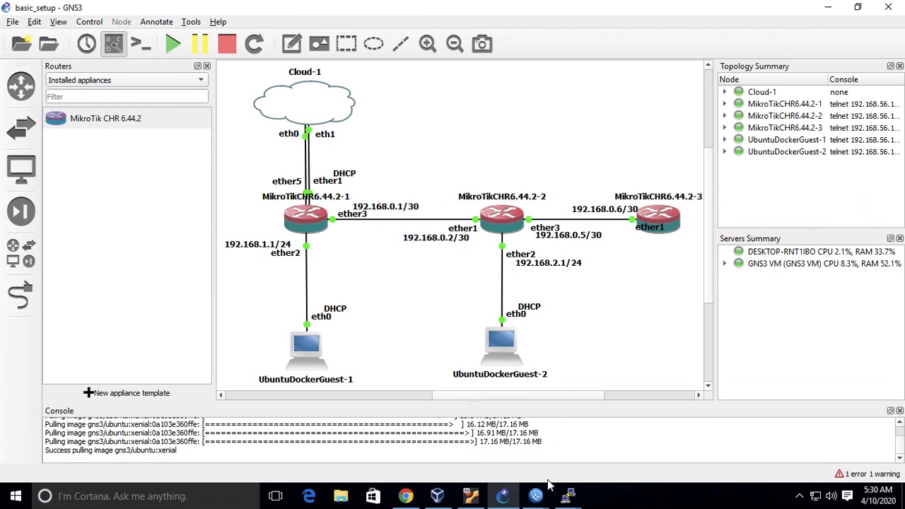
mouse_move(550, 485)
click(548, 444)
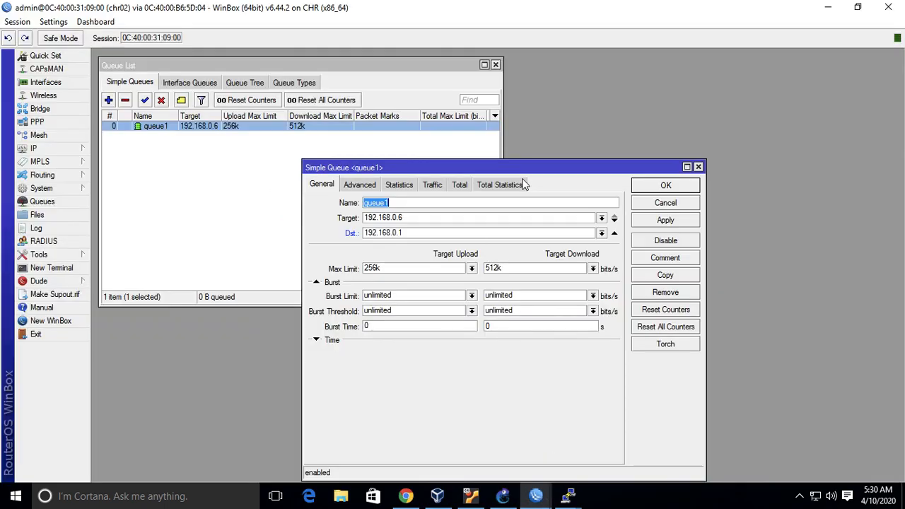
drag(534, 166, 505, 97)
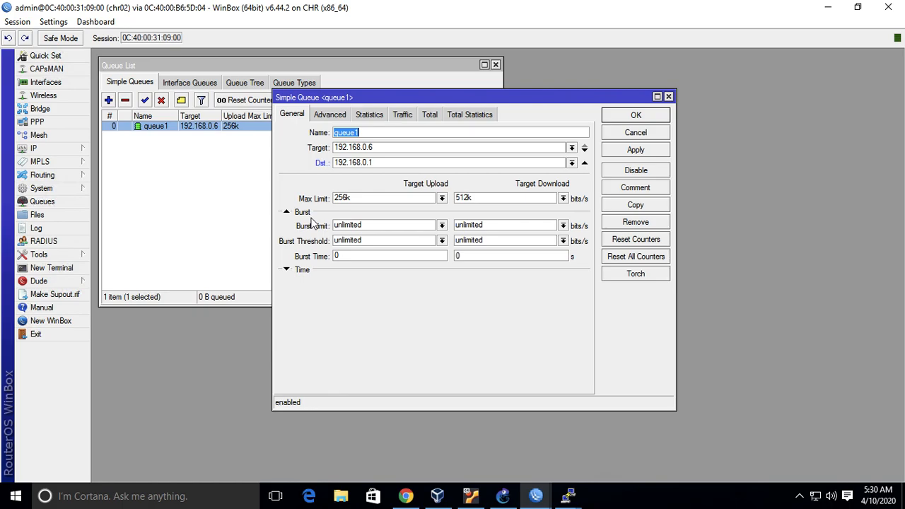
Review the Burst and Burst Detail (Upstream) slides in PowerPoint for how burst limit, threshold and time work.
key(ctrl+Left)
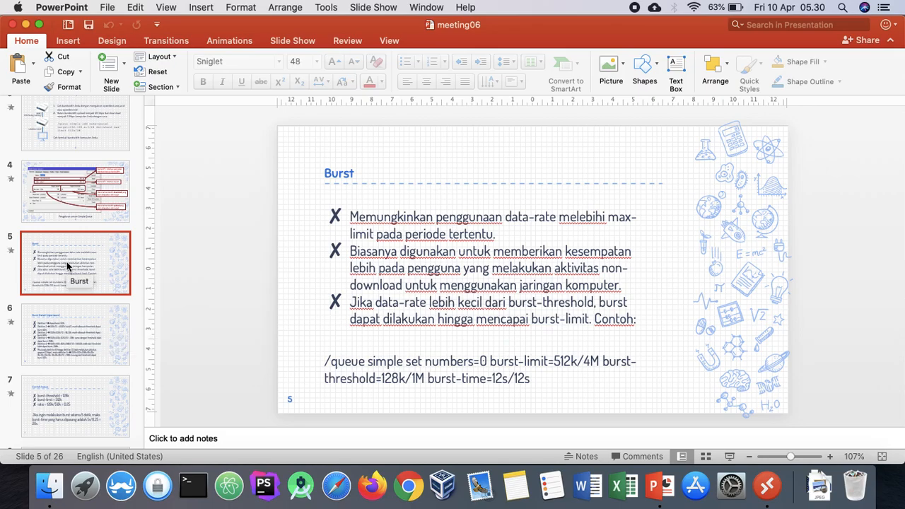
key(ctrl+Right)
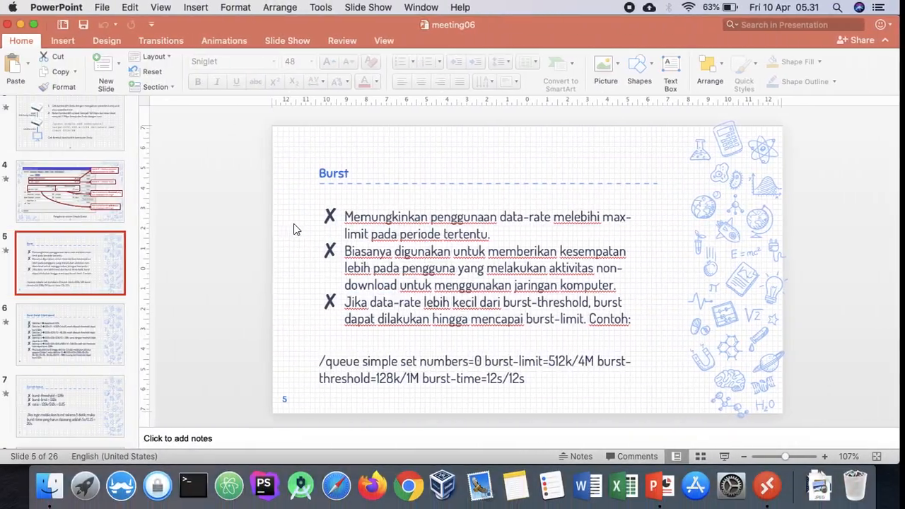
click(87, 320)
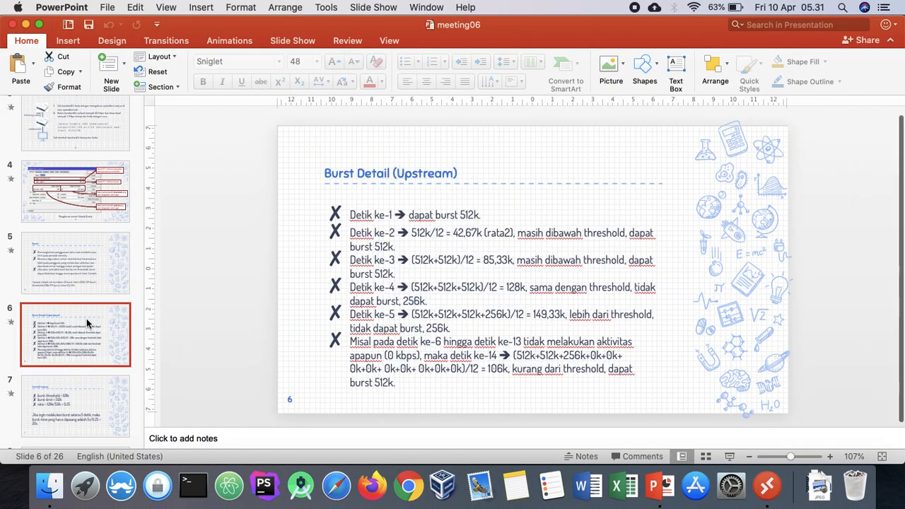
click(83, 262)
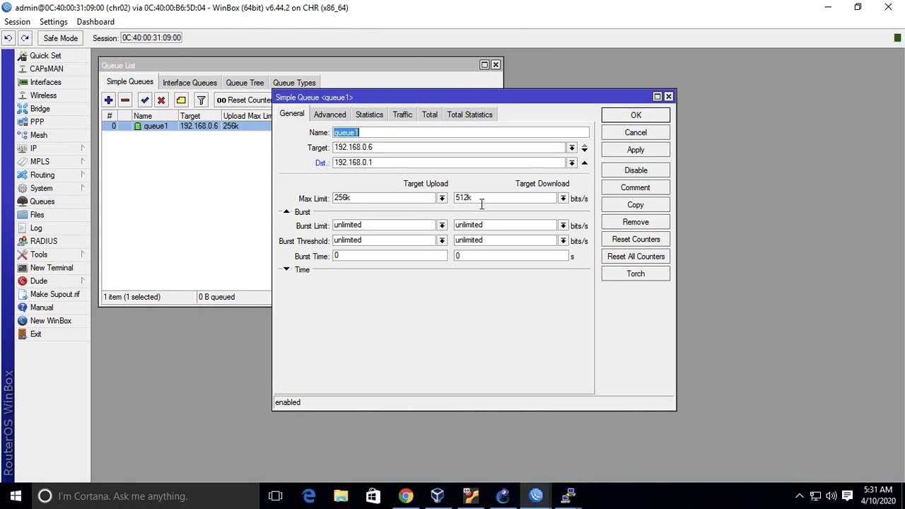
Set queue1's download burst threshold to 256k and its download burst limit to 768k.
click(563, 241)
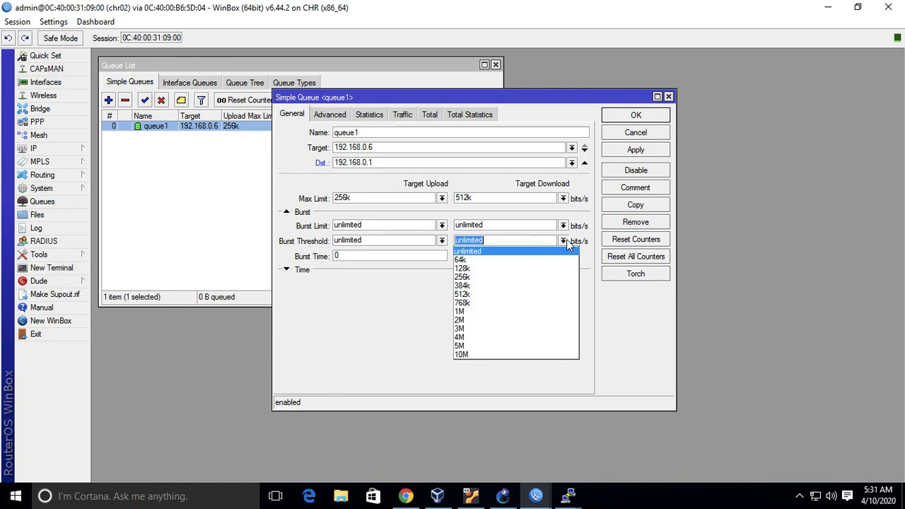
click(546, 278)
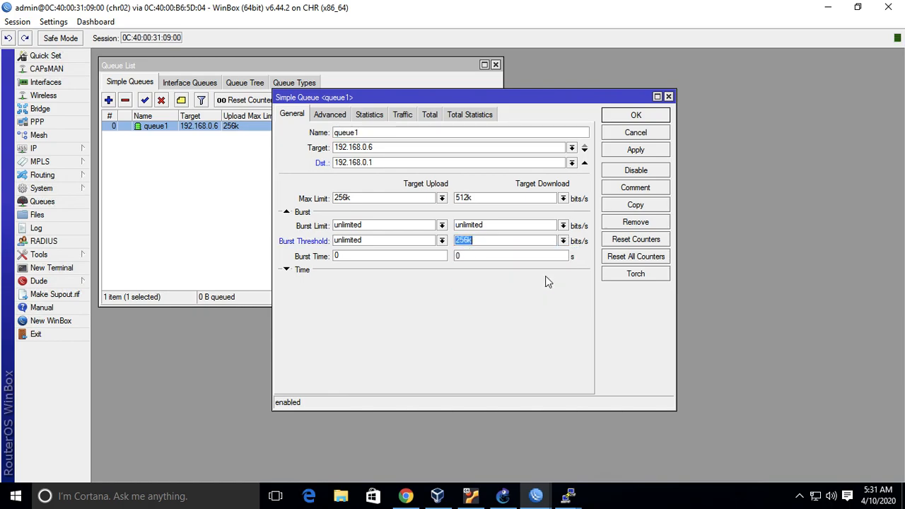
click(563, 226)
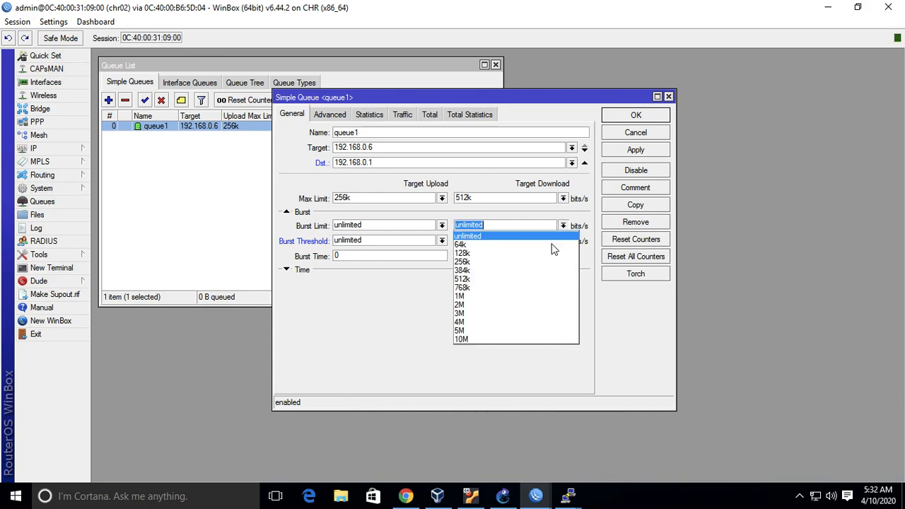
click(545, 292)
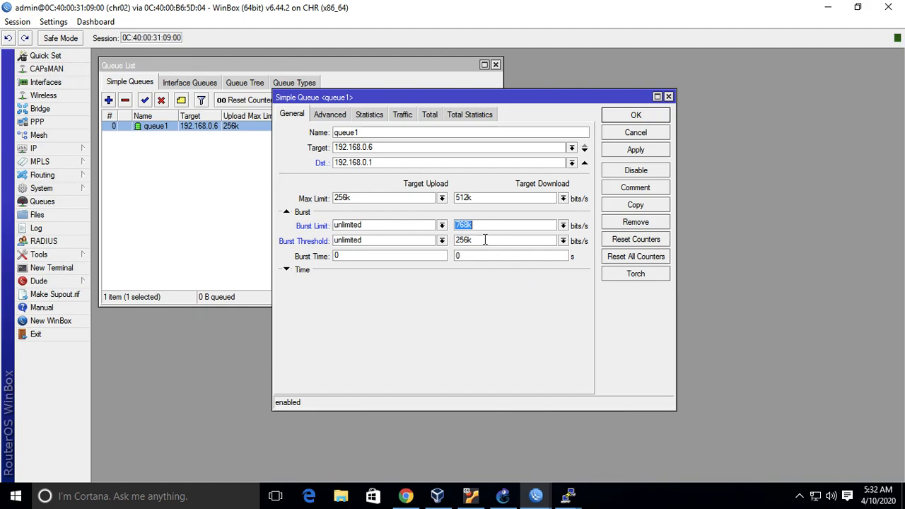
Set queue1's upload burst limit to 512k and its upload burst threshold to 128k.
click(442, 225)
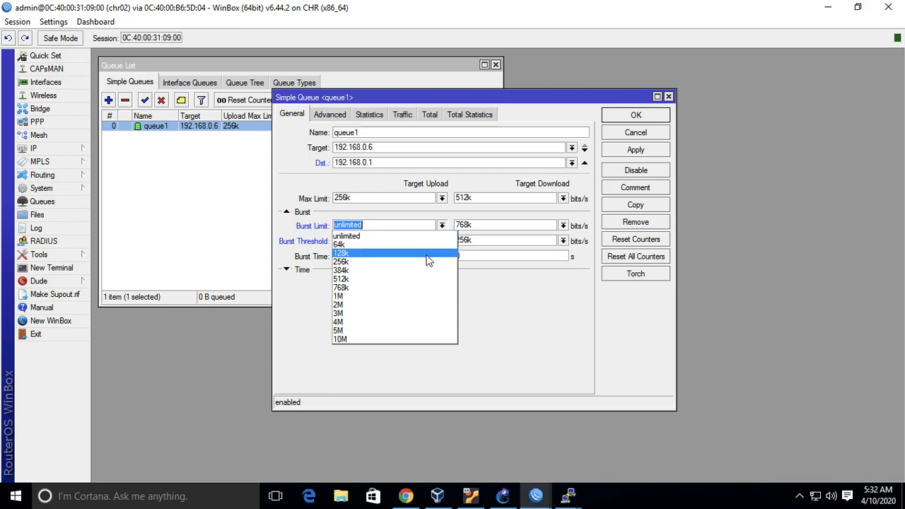
click(421, 282)
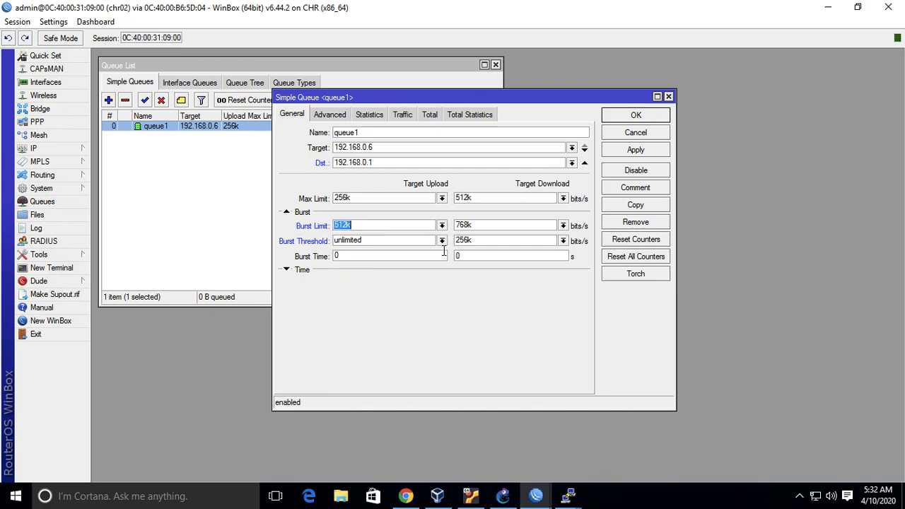
click(441, 241)
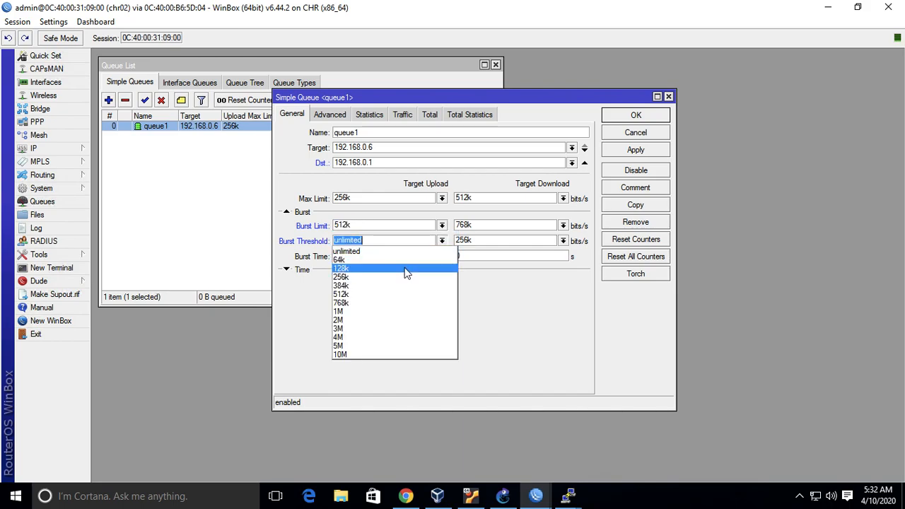
click(407, 270)
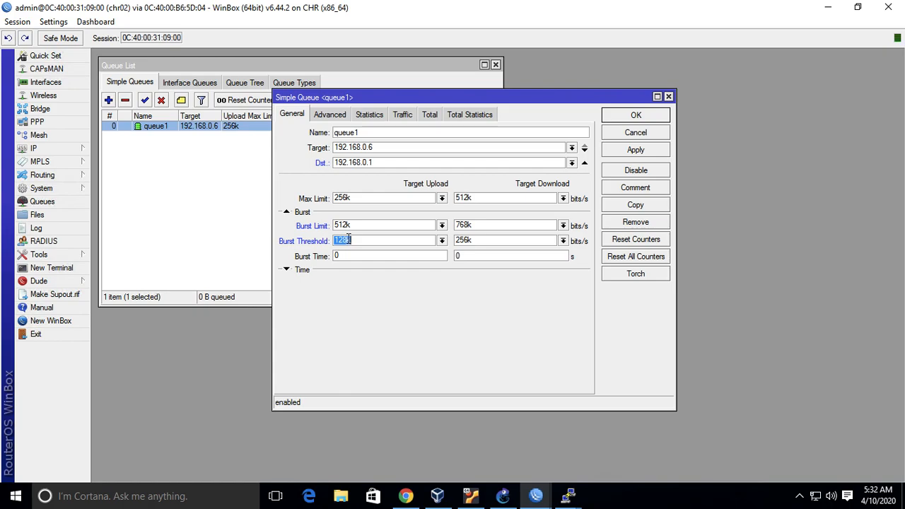
Review the burst slides and the Contoh kasus example in PowerPoint for how to calculate queue1's burst time.
key(ctrl+Left)
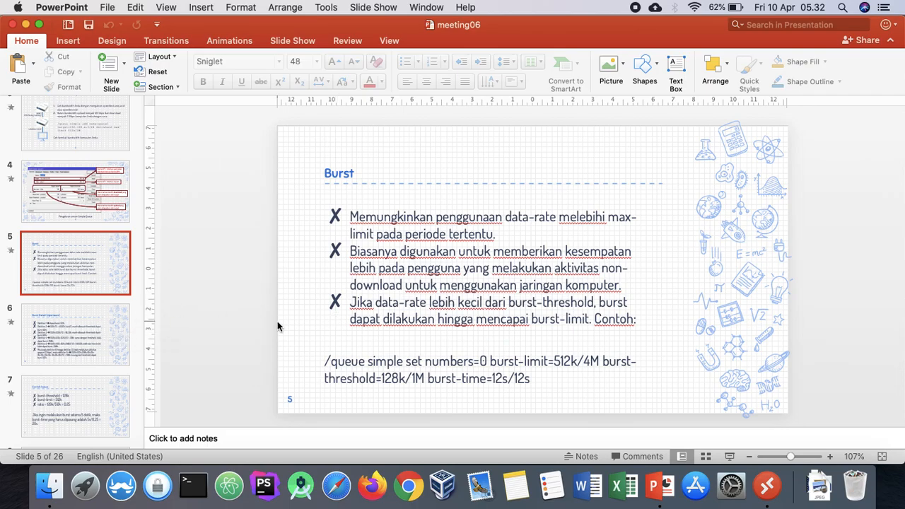
key(ctrl+Right)
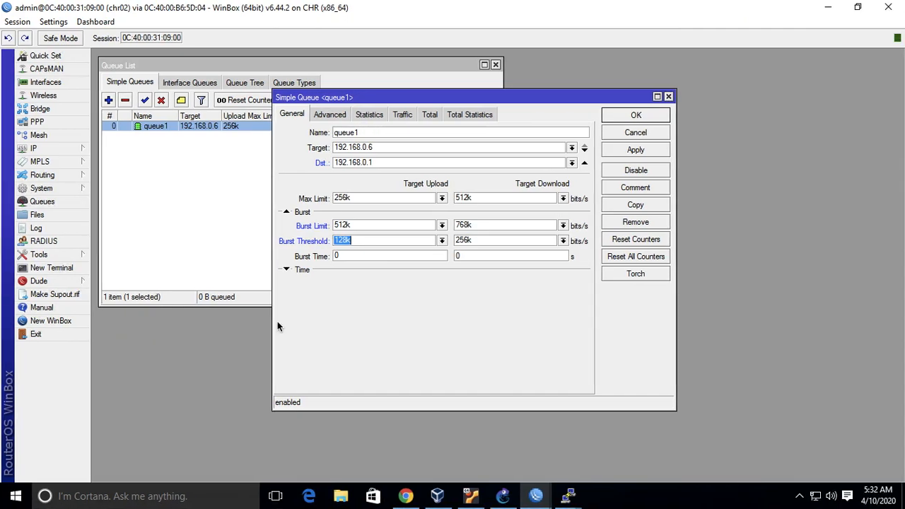
click(366, 255)
key(ctrl+Left)
click(95, 337)
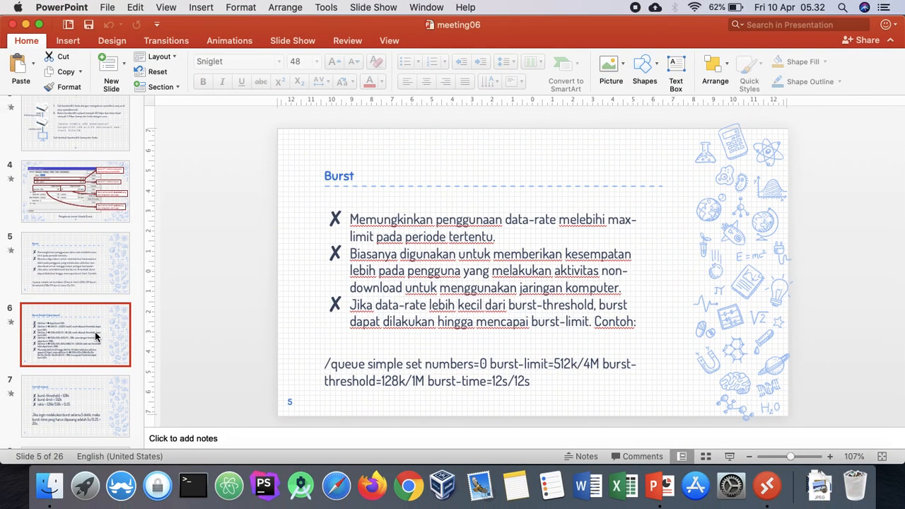
key(Down)
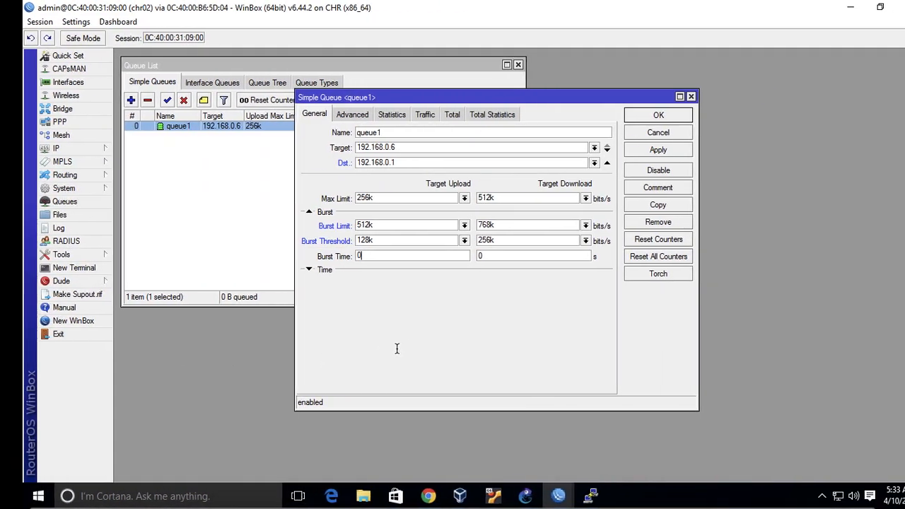
In the chr02 WinBox session, set queue1's upload and download burst times to 20 seconds.
key(BackSpace)
text(10)
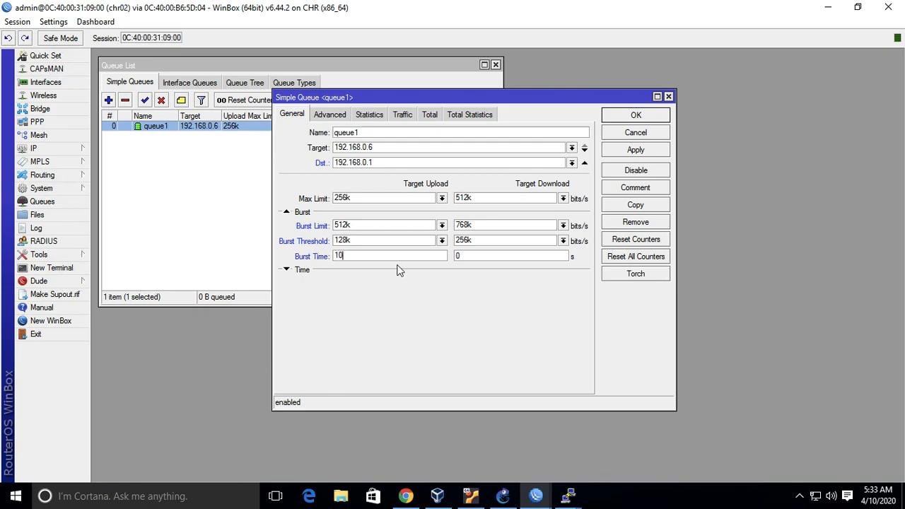
key(BackSpace)
key(BackSpace)
text(20)
click(468, 257)
key(BackSpace)
text(20)
Review the Limit At (Batas Bawah Bandwidth) slide in PowerPoint.
key(ctrl+Left)
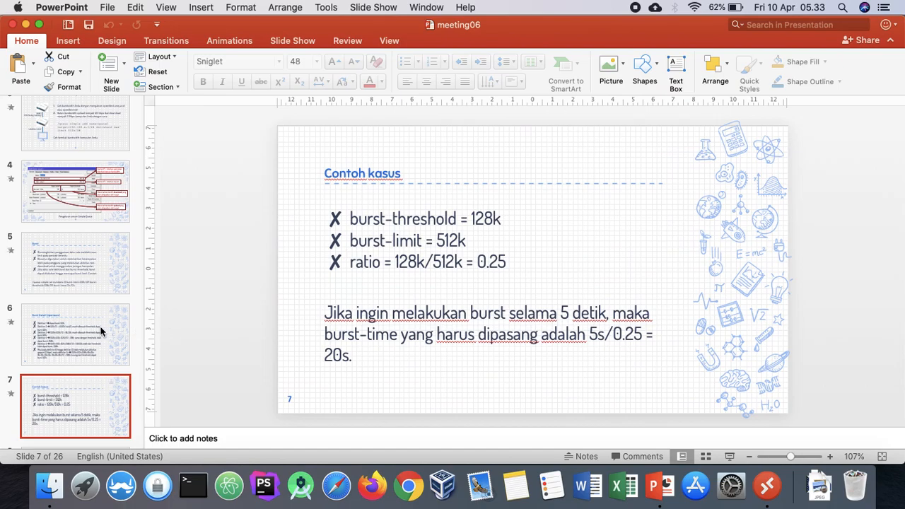
scroll(92, 325, down, 5)
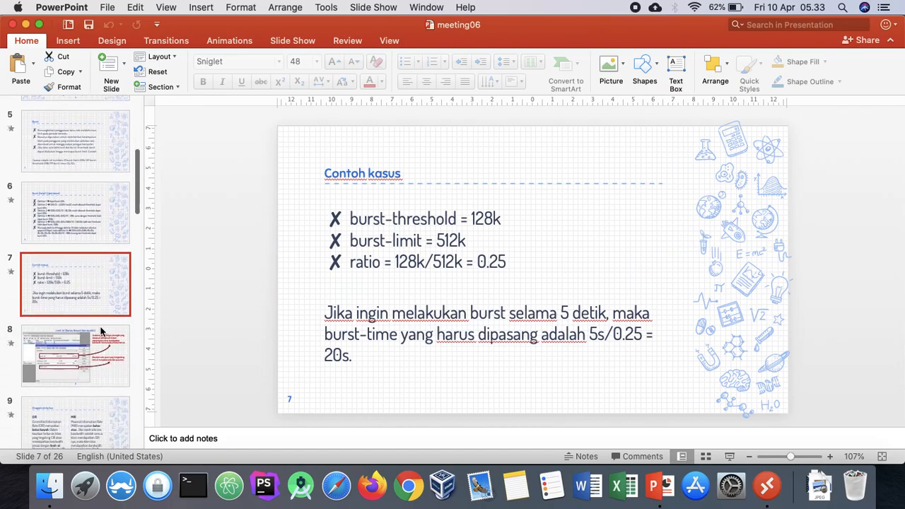
click(80, 314)
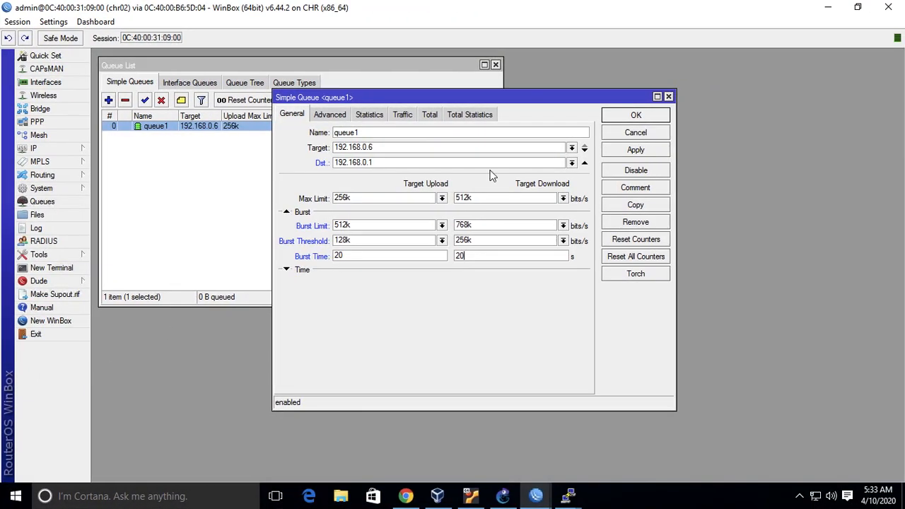
Return to chr02's WinBox session, apply queue1's burst settings, and change its target to 192.168.0.4/30.
click(641, 155)
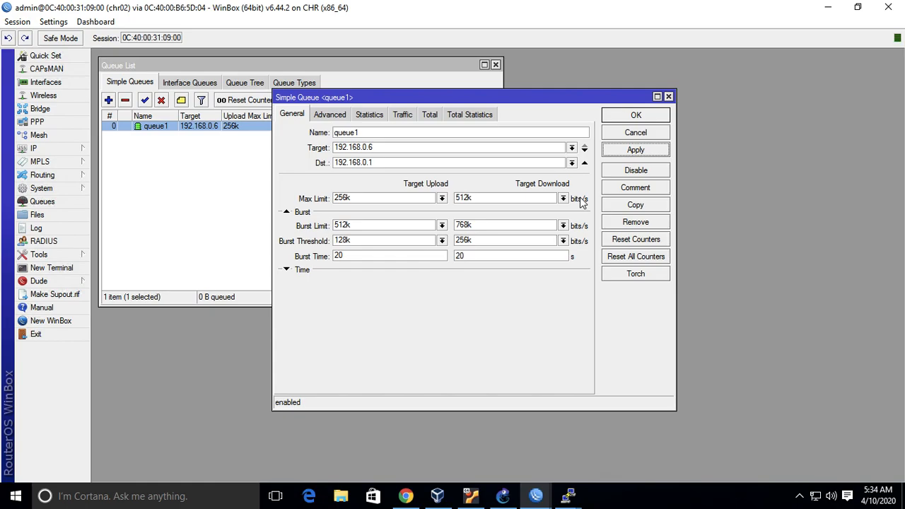
click(512, 94)
drag(523, 97, 732, 153)
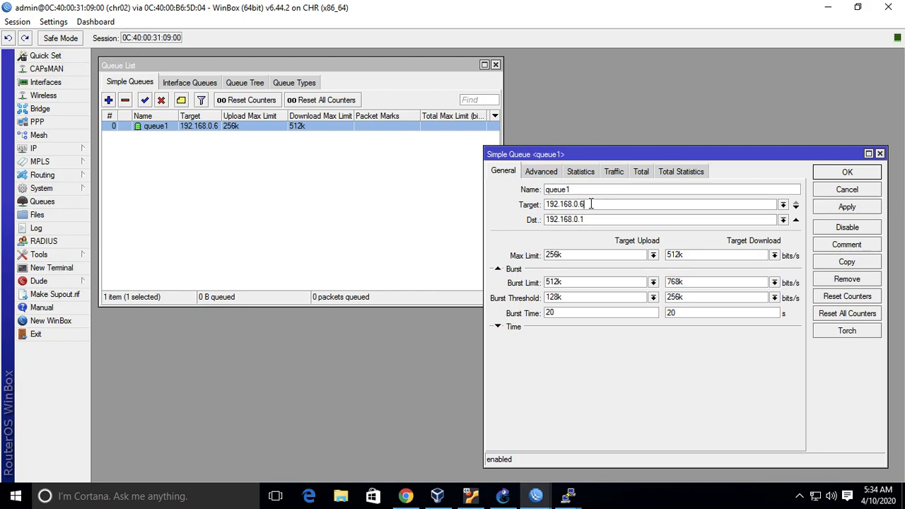
key(BackSpace)
text(4/30)
click(848, 208)
Switch to PowerPoint and read the Staged Limitation slide for how CIR and MIR relate to limit-at and max-limit.
key(ctrl+Left)
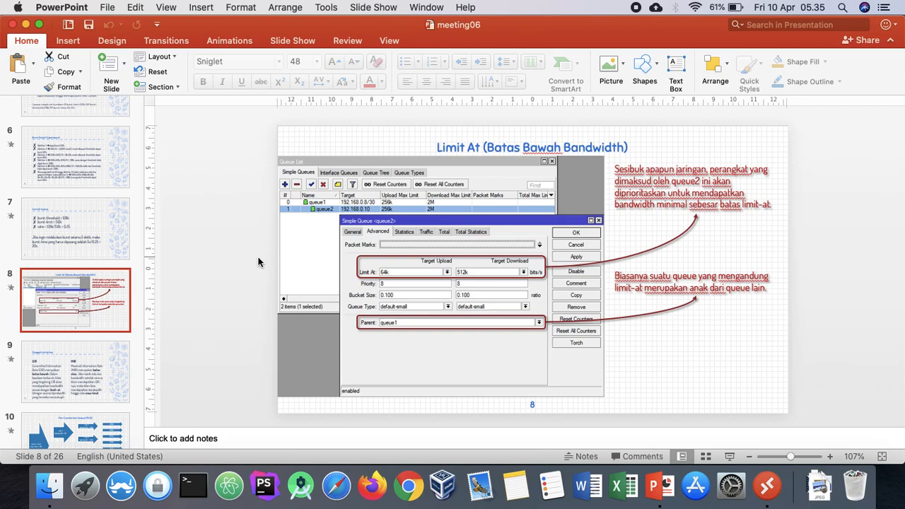
click(70, 354)
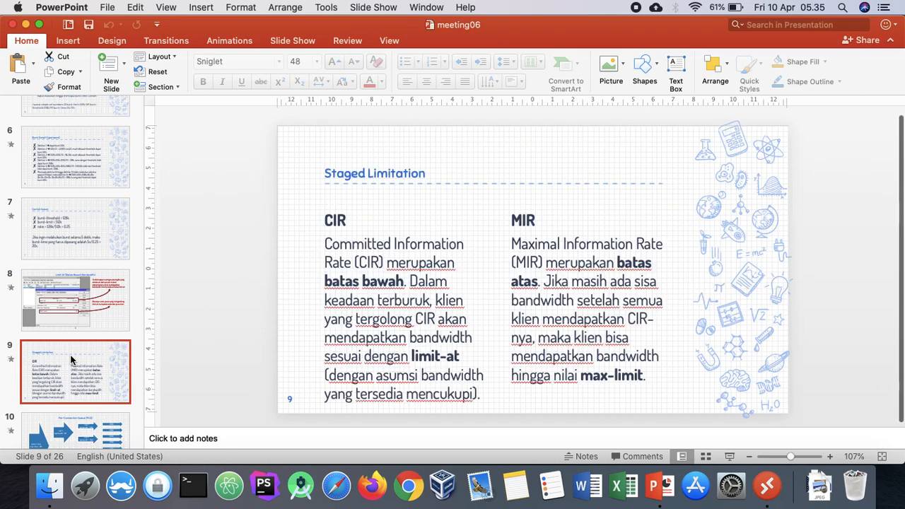
scroll(71, 357, down, 3)
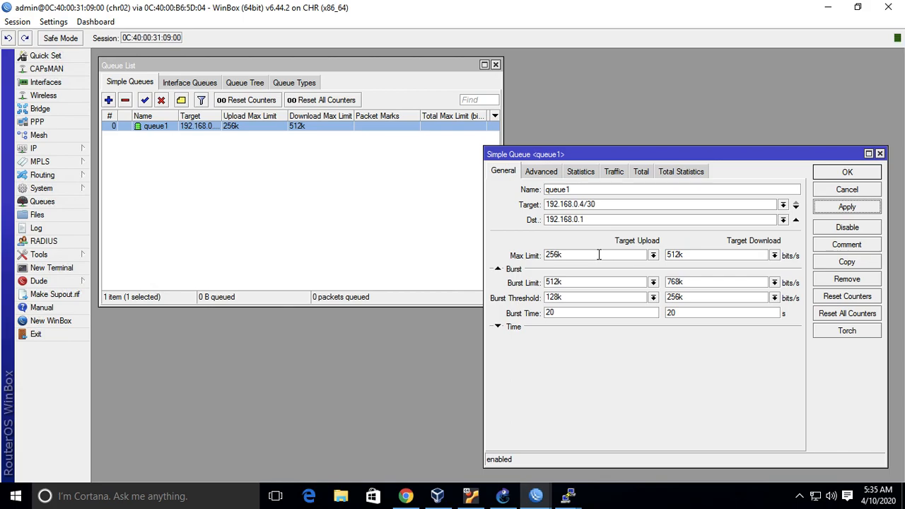
Back in WinBox, inspect queue1's advanced Limit At options and close the queue without changing them.
click(540, 172)
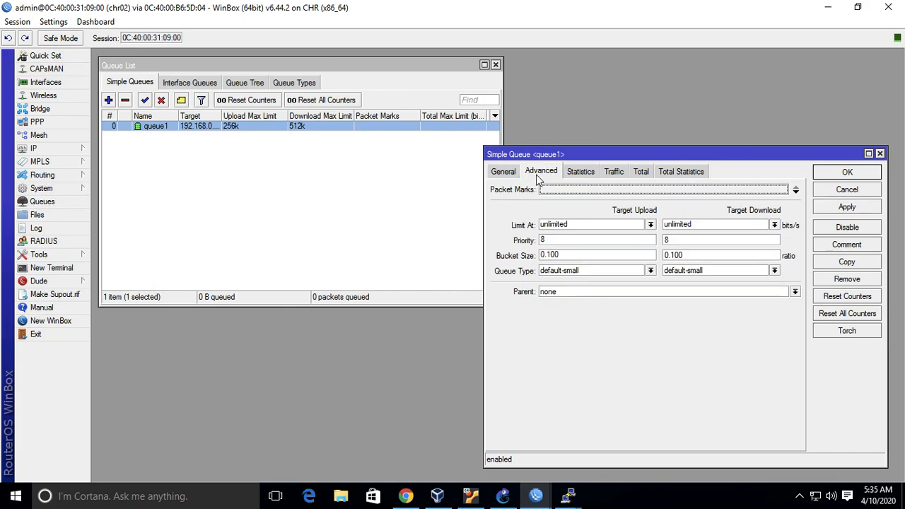
click(651, 224)
click(651, 224)
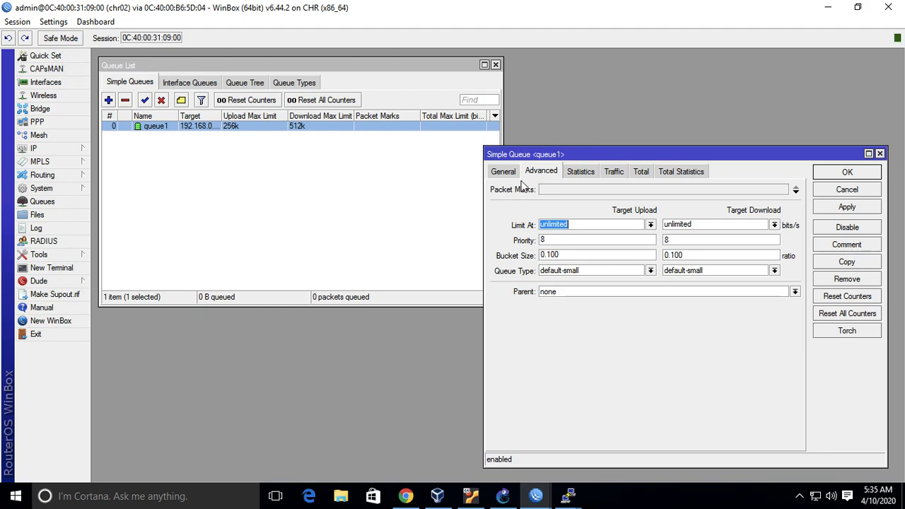
click(864, 186)
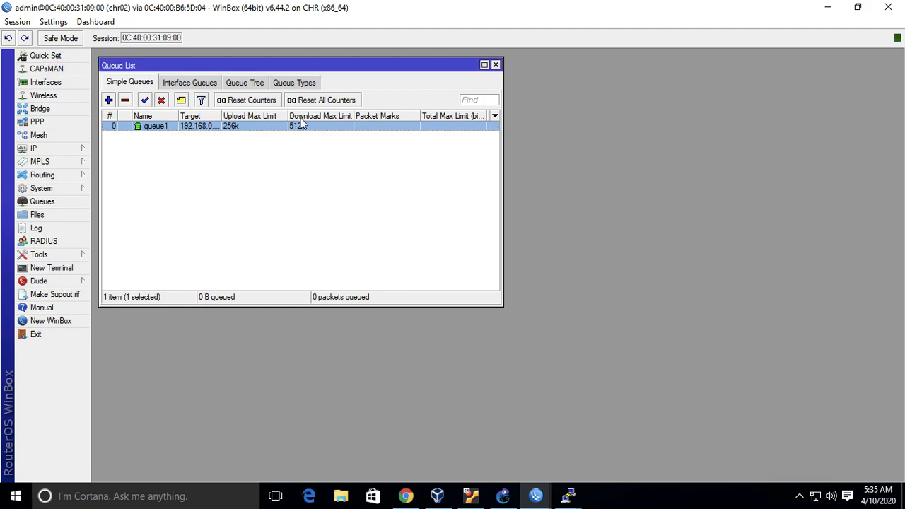
Reopen queue1 and reset its upload and download burst limits and burst thresholds to unlimited.
double_click(303, 127)
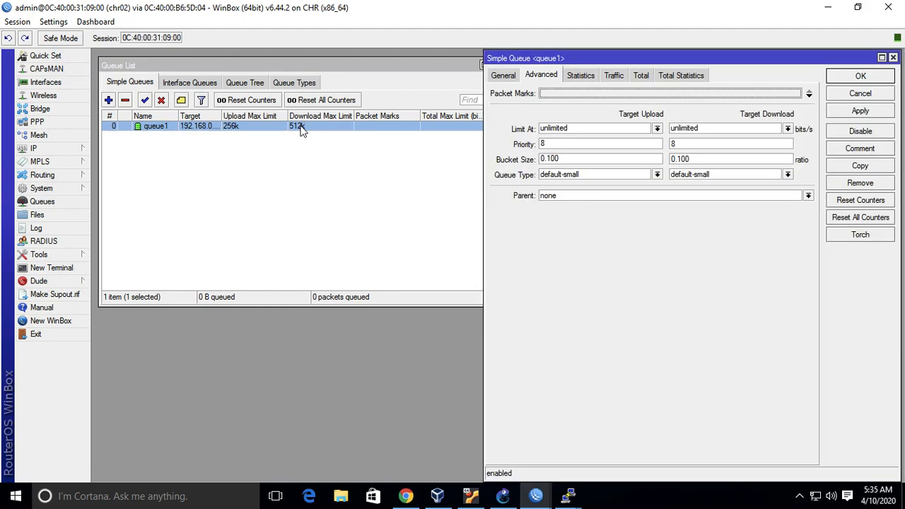
click(503, 75)
click(659, 186)
click(649, 197)
click(788, 186)
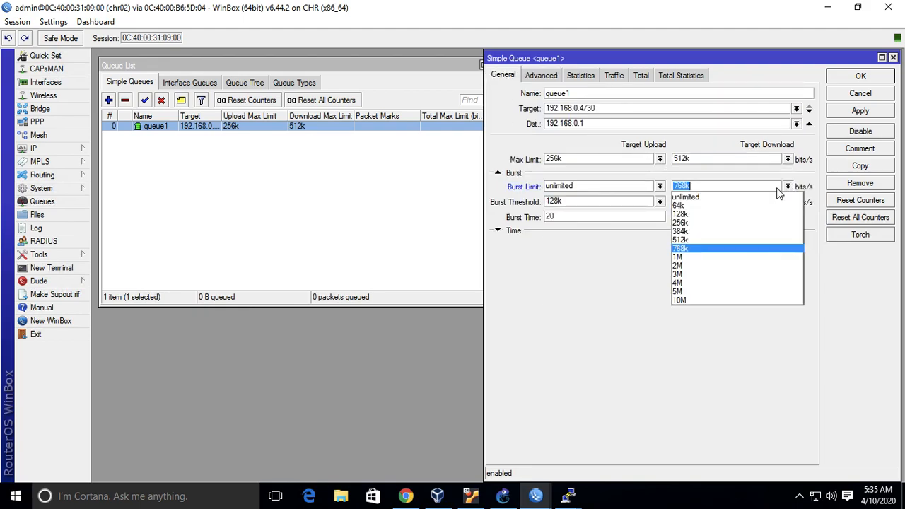
click(791, 197)
click(788, 202)
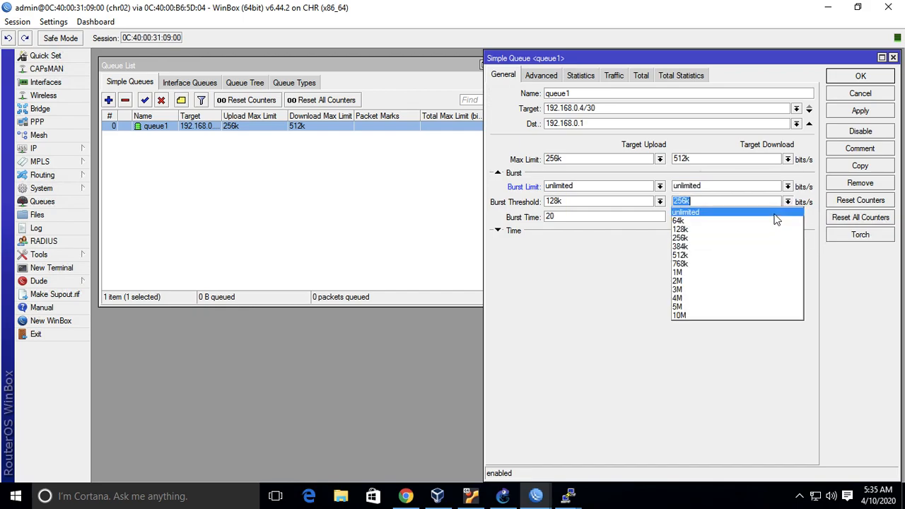
click(776, 212)
click(659, 201)
click(648, 214)
Set queue1's upload and download burst times to 0 and apply the changes.
click(692, 216)
key(BackSpace)
click(607, 217)
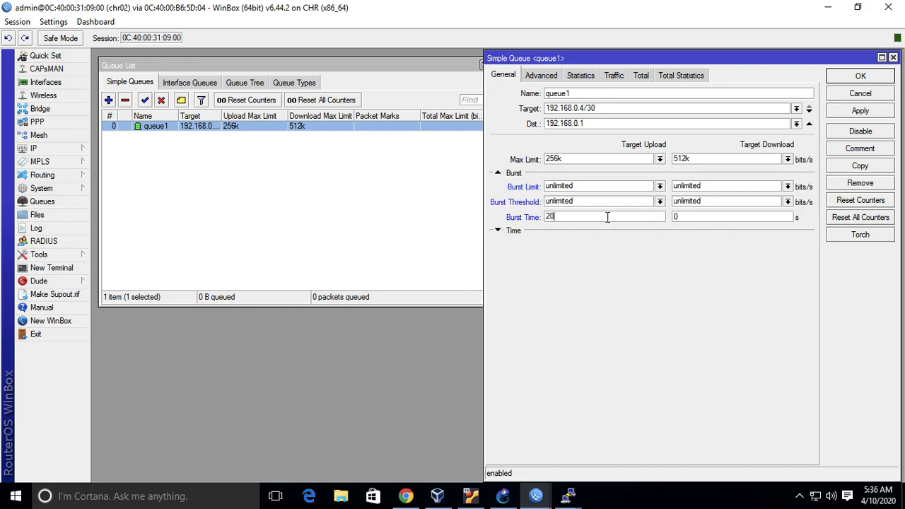
key(Left)
key(BackSpace)
click(883, 116)
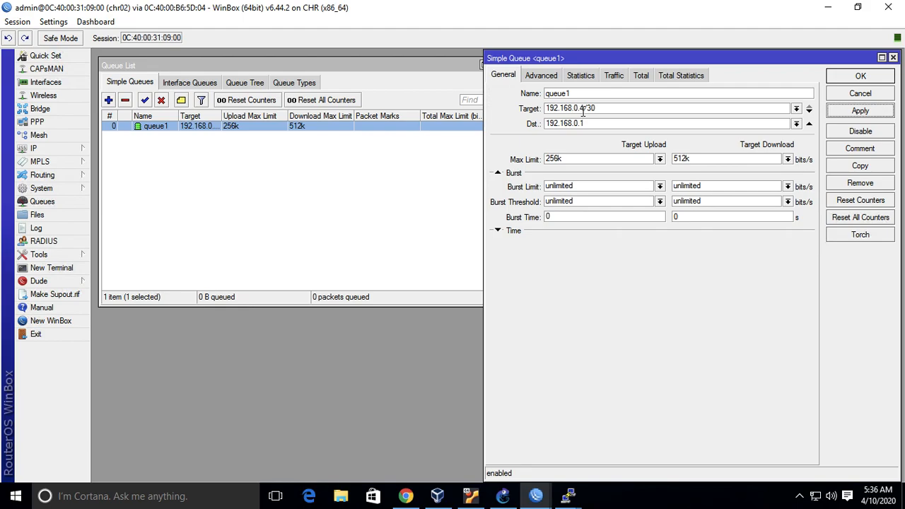
Clear queue1's destination address and save the queue after checking the network topology in GNS3.
click(808, 124)
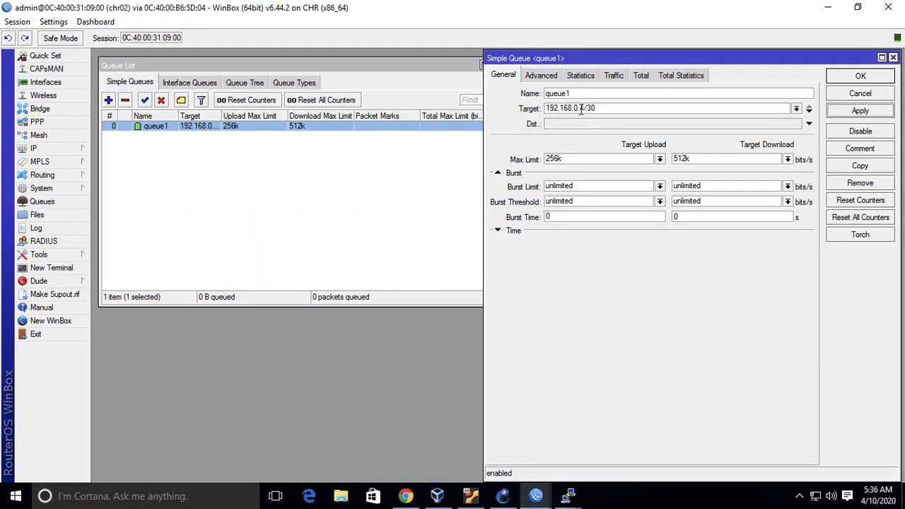
click(537, 495)
click(538, 438)
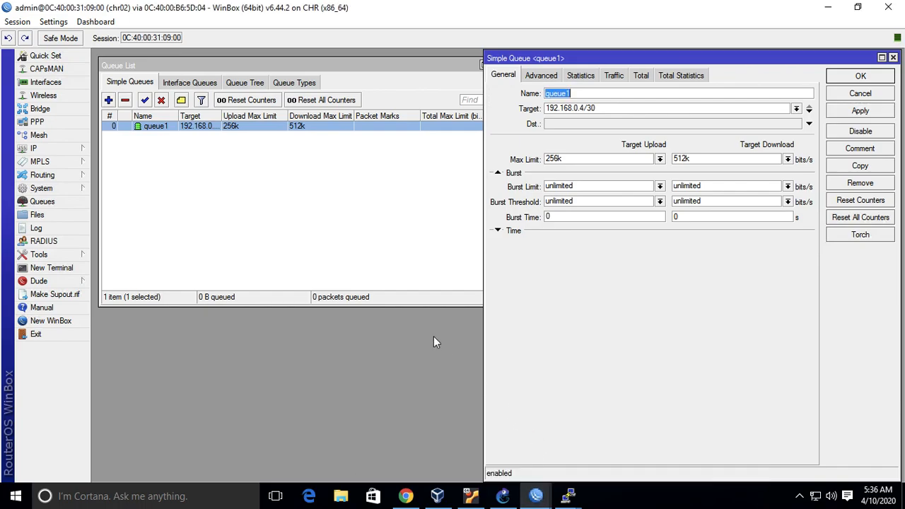
click(503, 496)
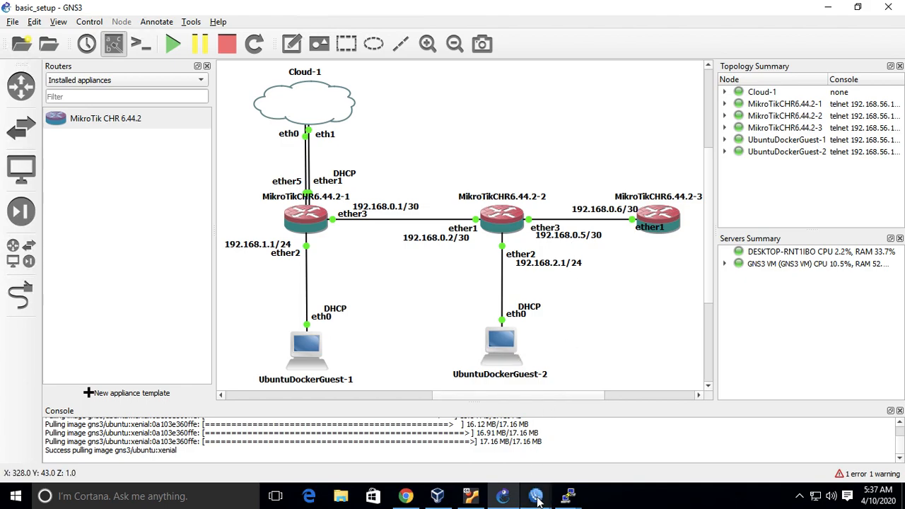
mouse_move(537, 499)
click(546, 452)
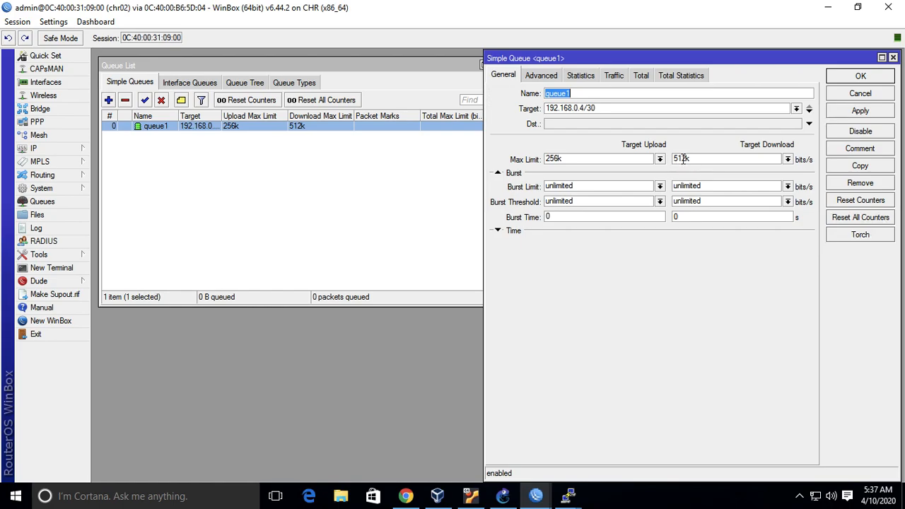
click(861, 75)
Widen the Queue List's Target column to show the full address, and check the GNS3 topology before returning to chr02's WinBox session.
click(395, 171)
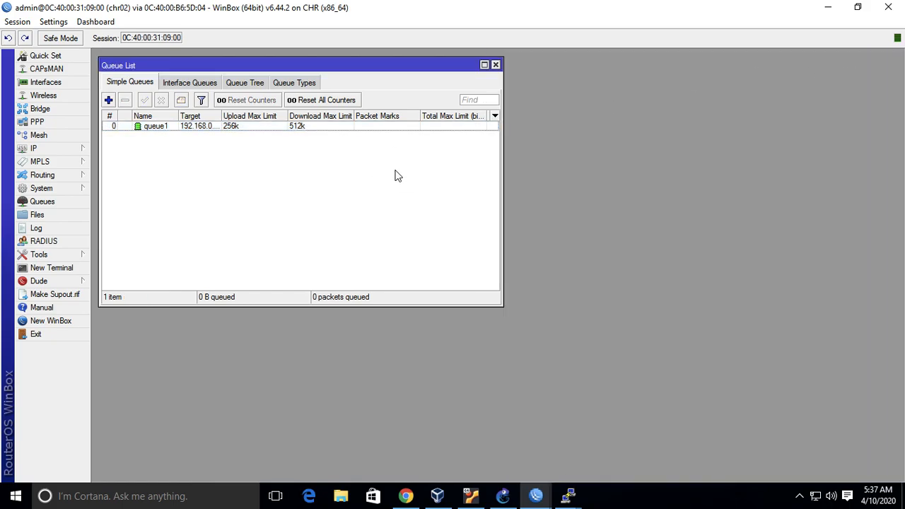
drag(222, 115, 236, 115)
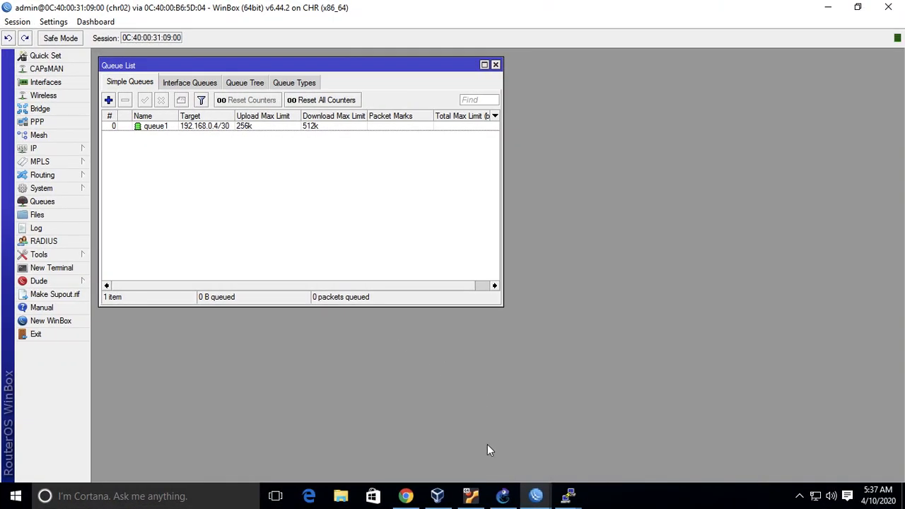
click(502, 496)
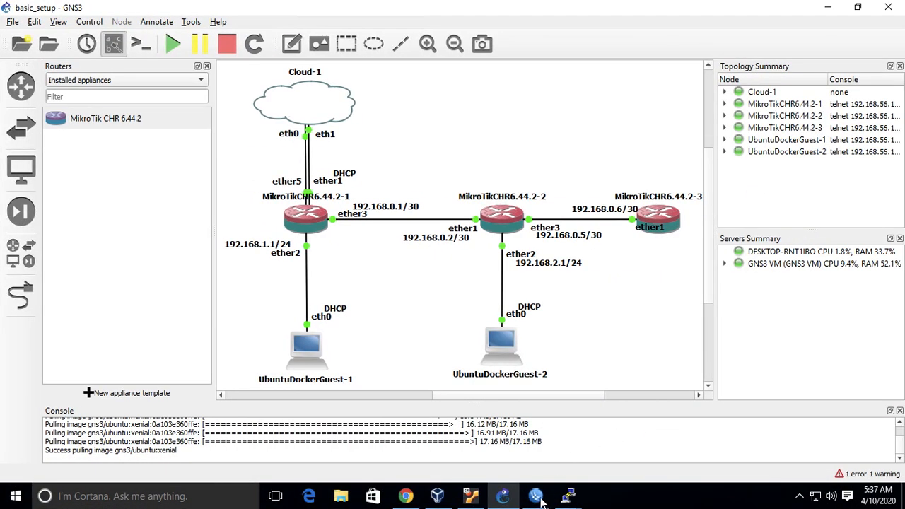
mouse_move(538, 497)
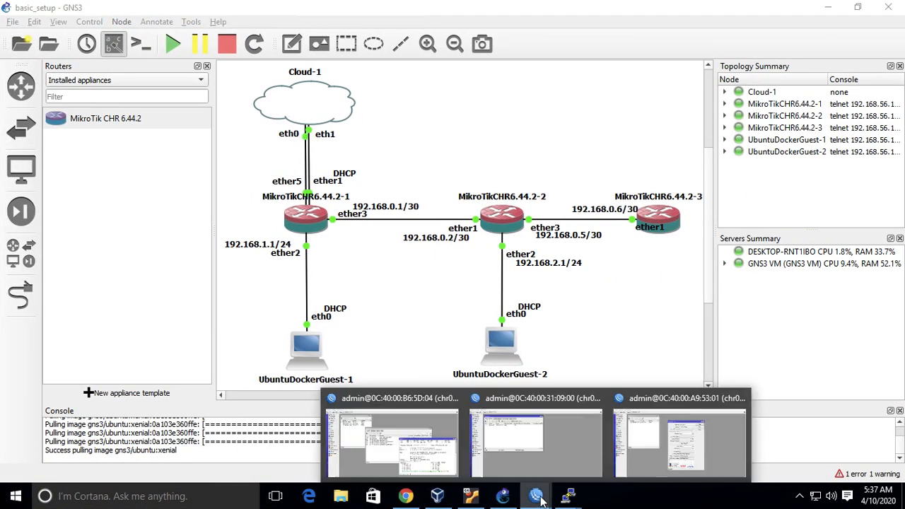
click(572, 453)
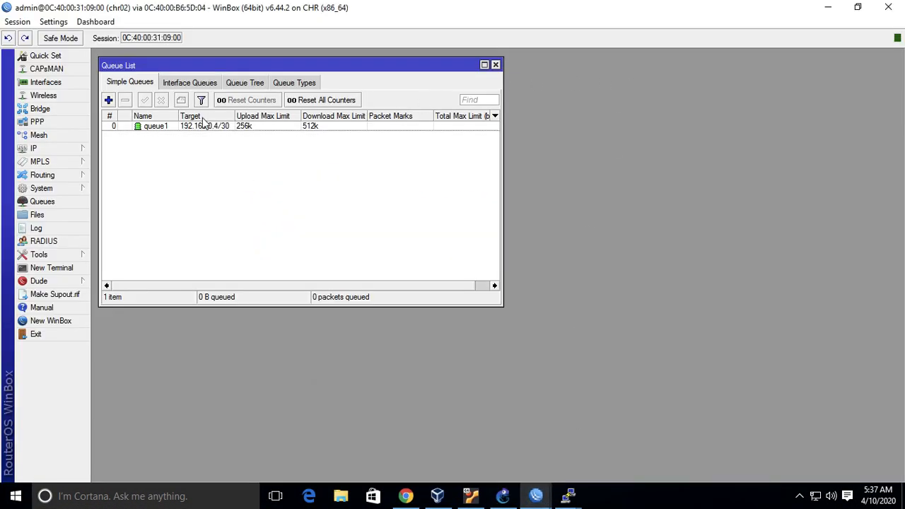
Start a new simple queue on chr02 with 192.168.0.5 as its target.
click(109, 100)
click(651, 106)
double_click(652, 107)
text(192.168)
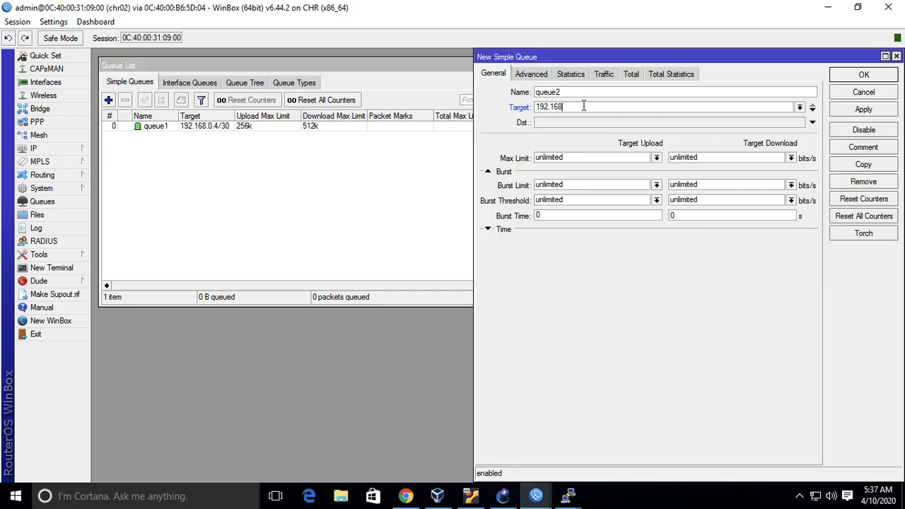
text(.0.5)
Set the new queue's max limit to 256k for upload and 512k for download.
click(656, 157)
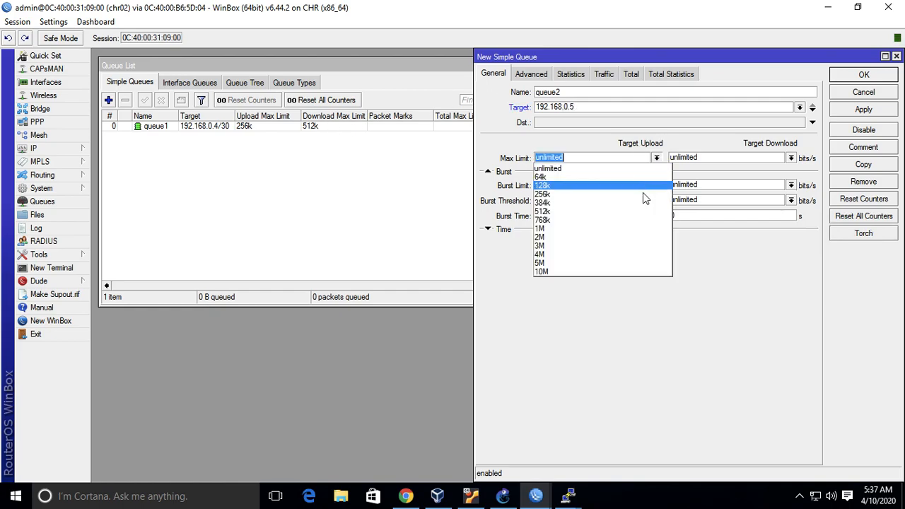
click(642, 192)
click(791, 158)
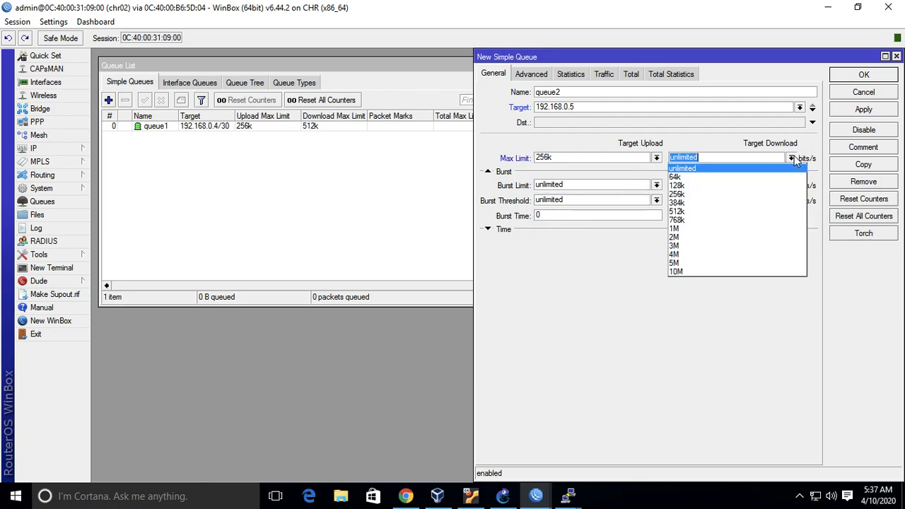
click(749, 211)
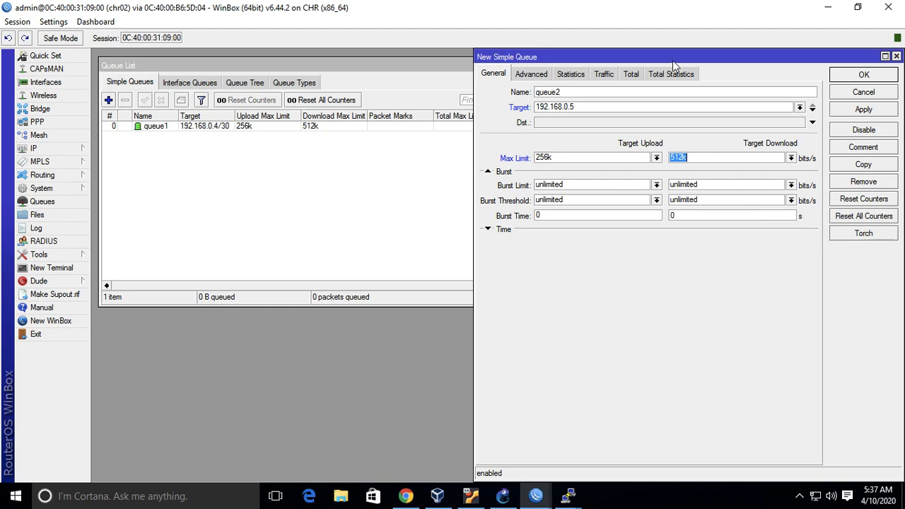
Set the new queue's Limit At to 128k for upload and 384k for download.
click(540, 75)
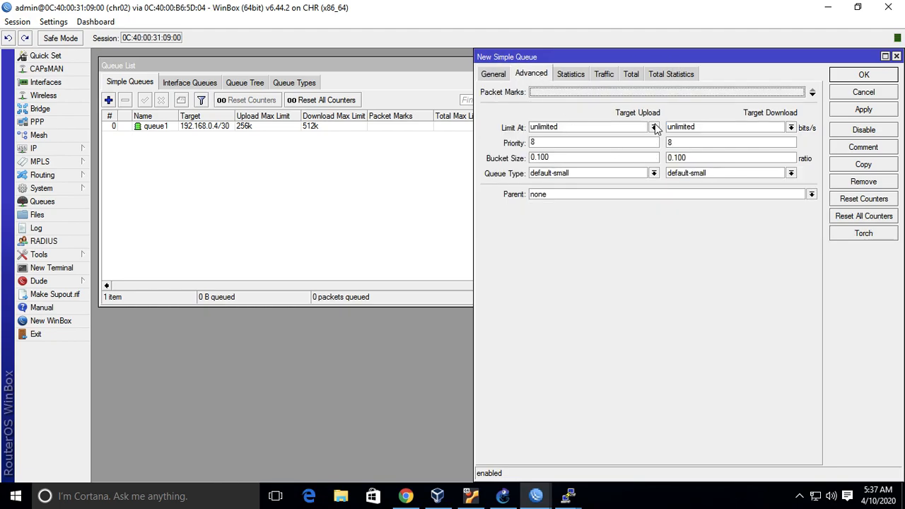
click(792, 128)
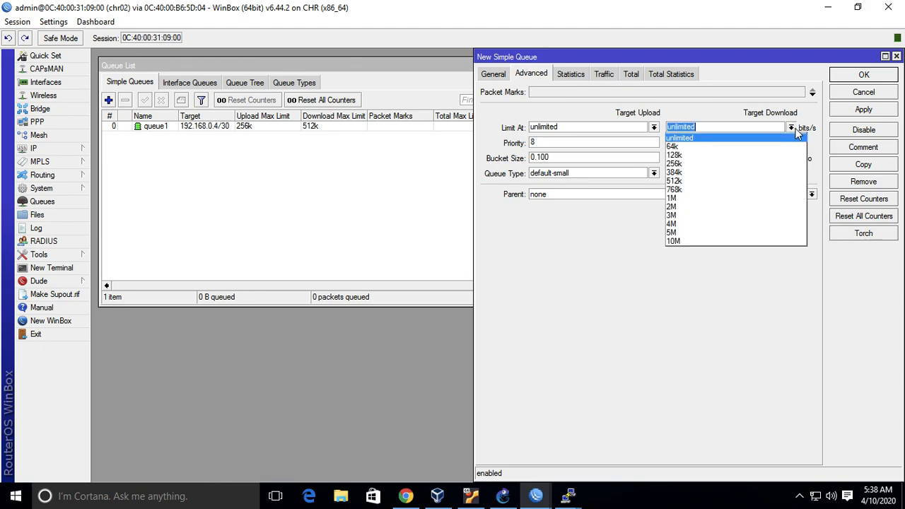
click(748, 173)
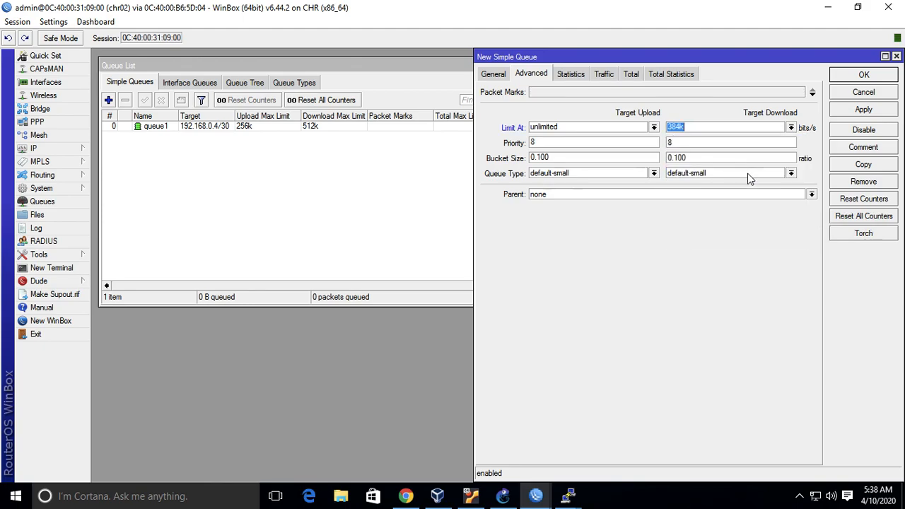
click(654, 128)
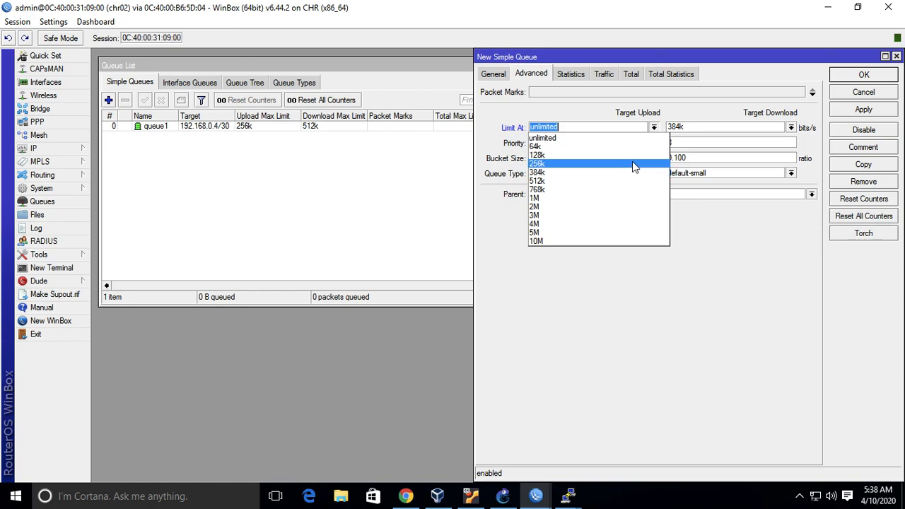
click(637, 156)
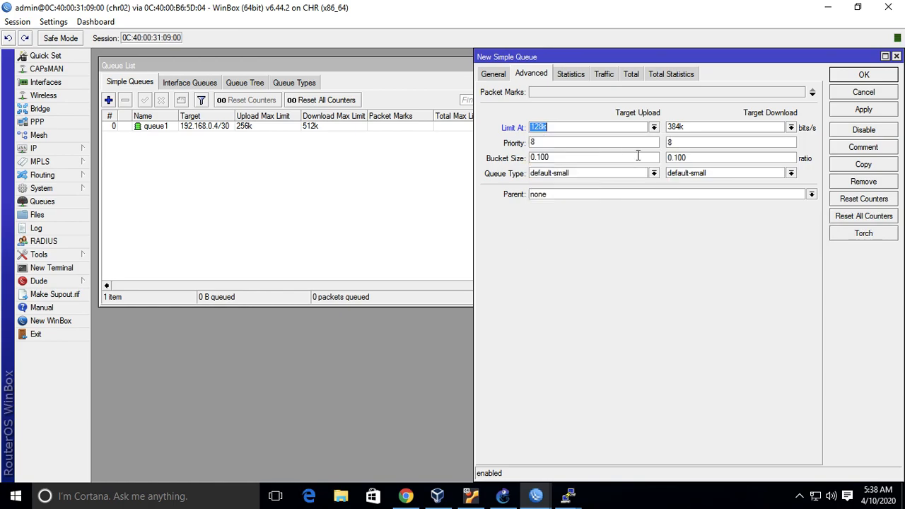
Make queue1 the parent of the new queue and save it.
click(662, 195)
click(662, 213)
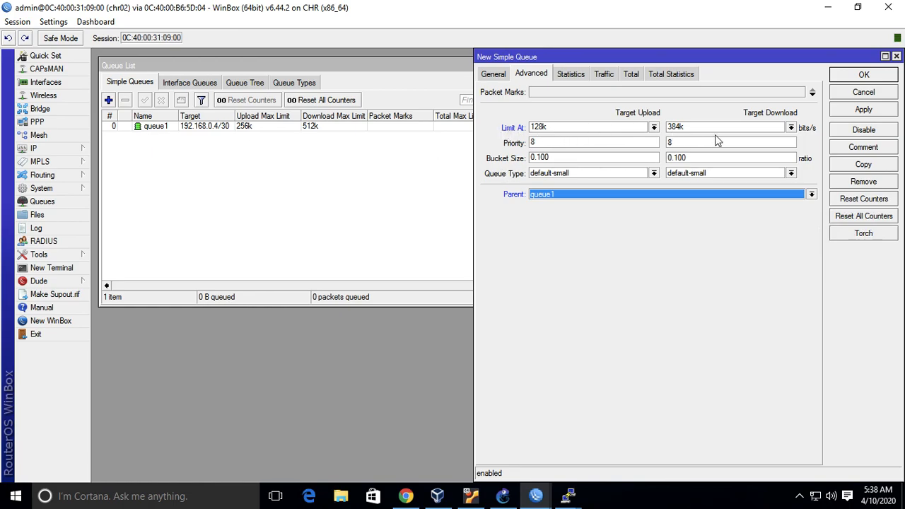
click(888, 77)
Widen the Queue List's Target column slightly and review queue2's Limit At and parent settings without changing them.
click(234, 116)
drag(234, 116, 236, 116)
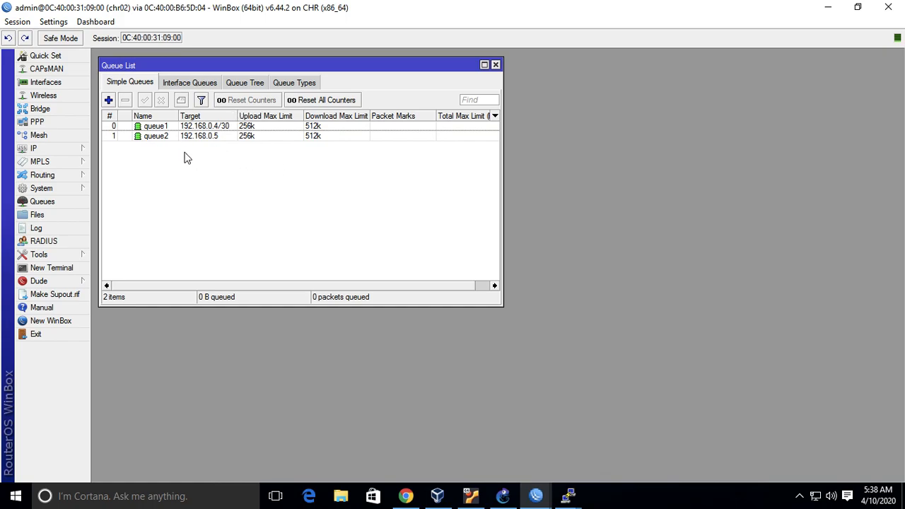
double_click(220, 135)
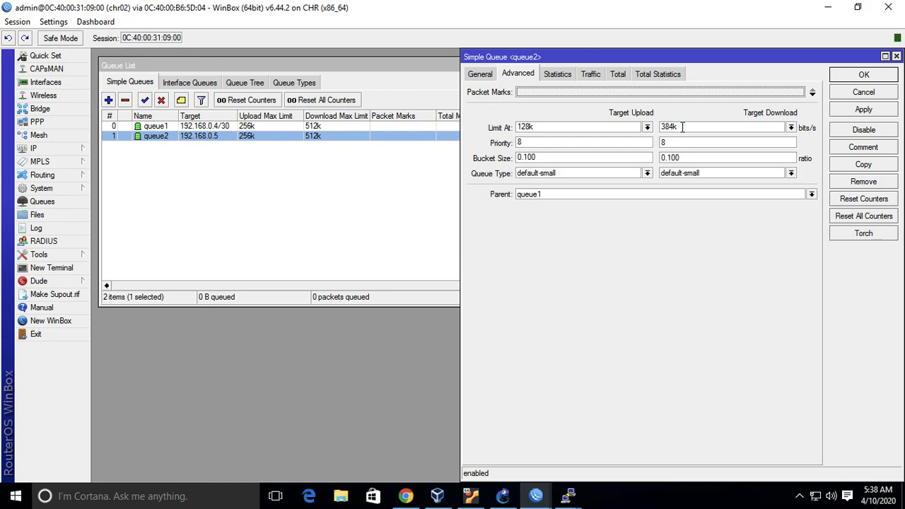
click(896, 56)
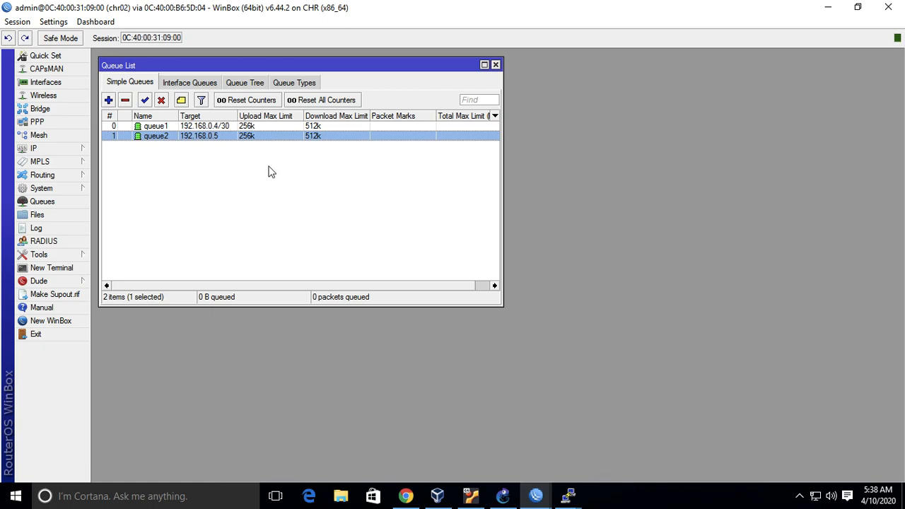
click(108, 100)
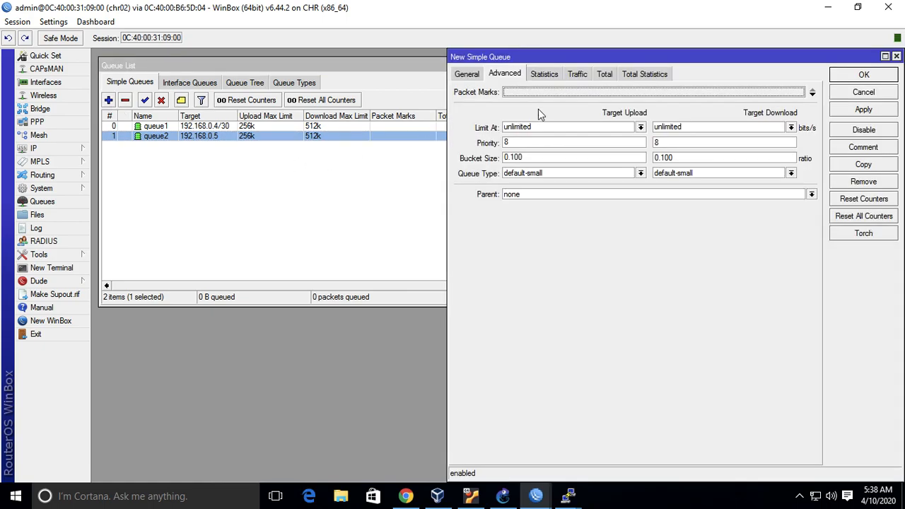
click(467, 75)
click(625, 111)
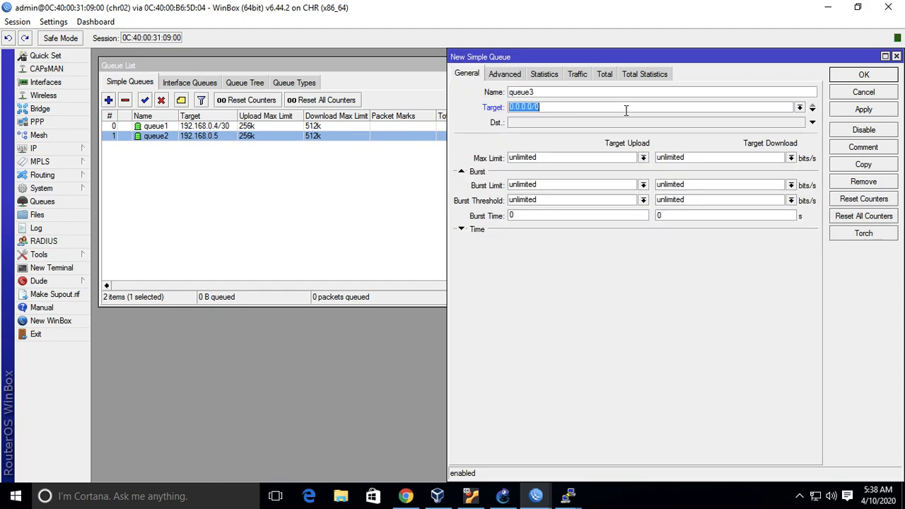
text(192.)
click(221, 125)
click(878, 93)
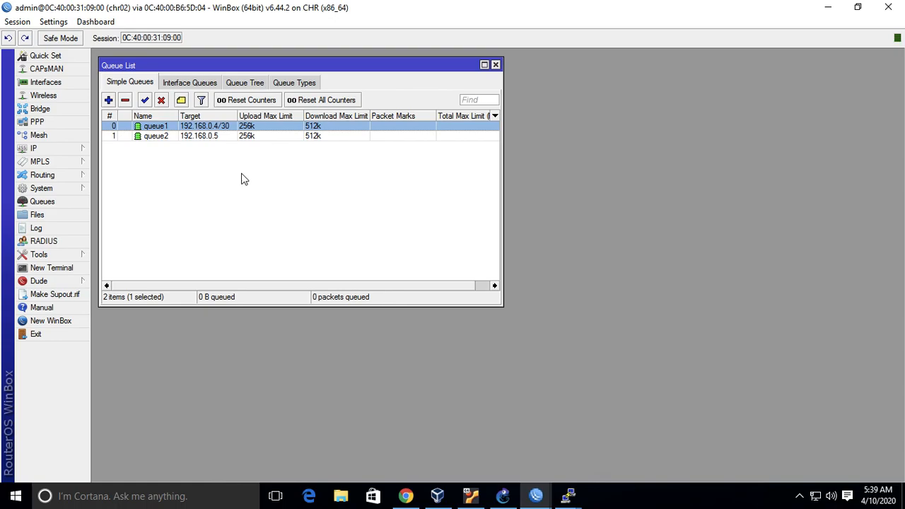
click(220, 136)
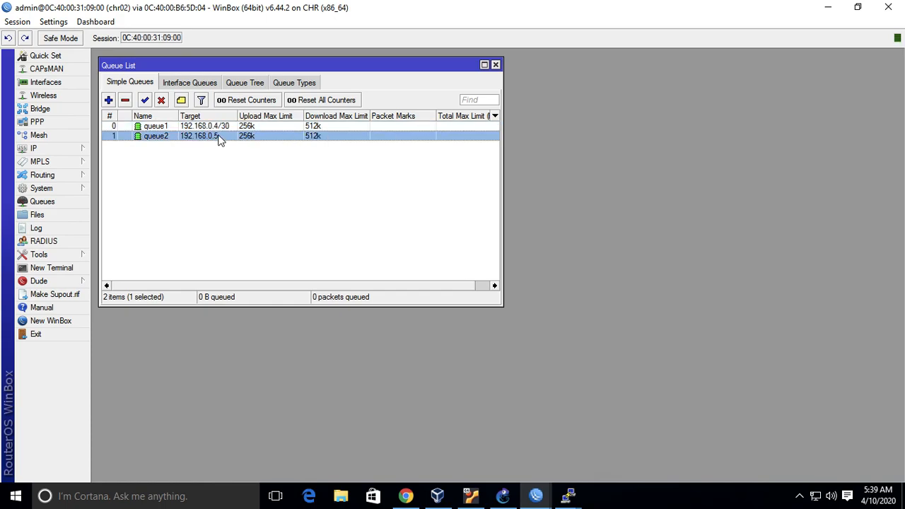
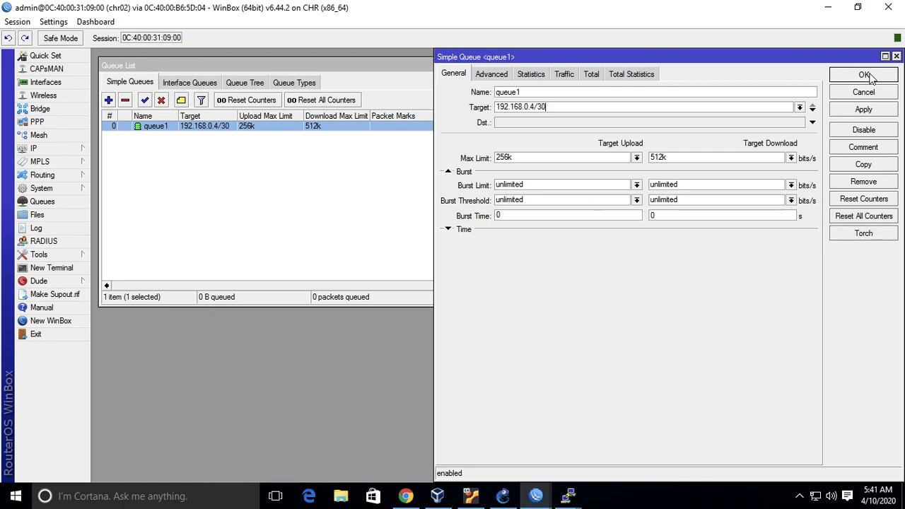
Apply queue1's target 192.168.0.4/30 and compare its advanced settings with the available queue types.
click(874, 111)
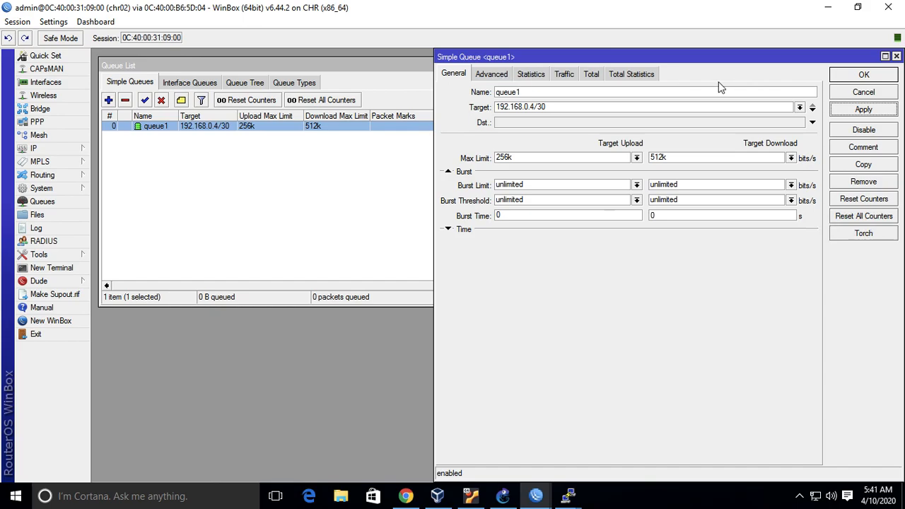
click(287, 173)
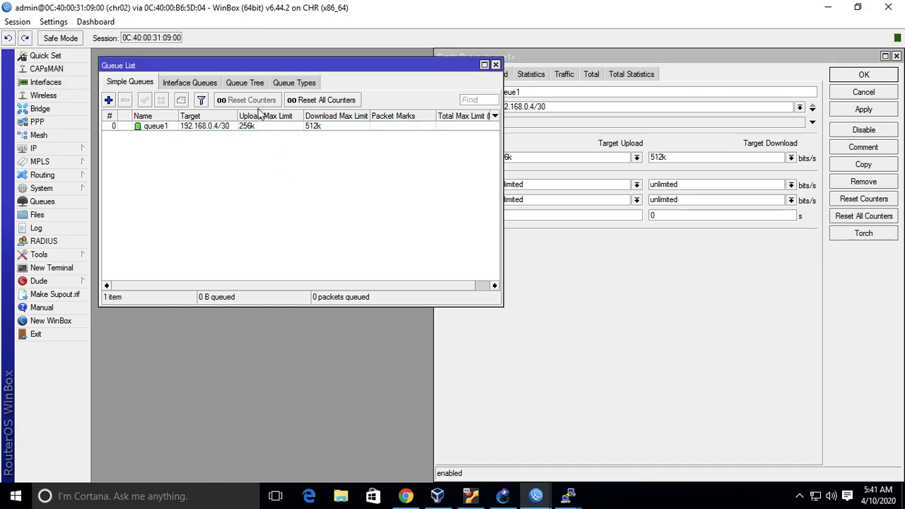
click(292, 83)
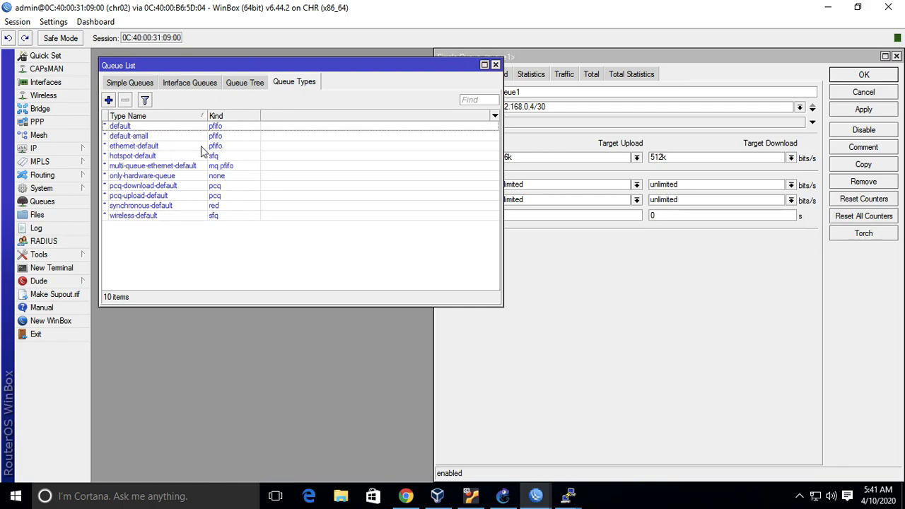
click(635, 60)
click(506, 74)
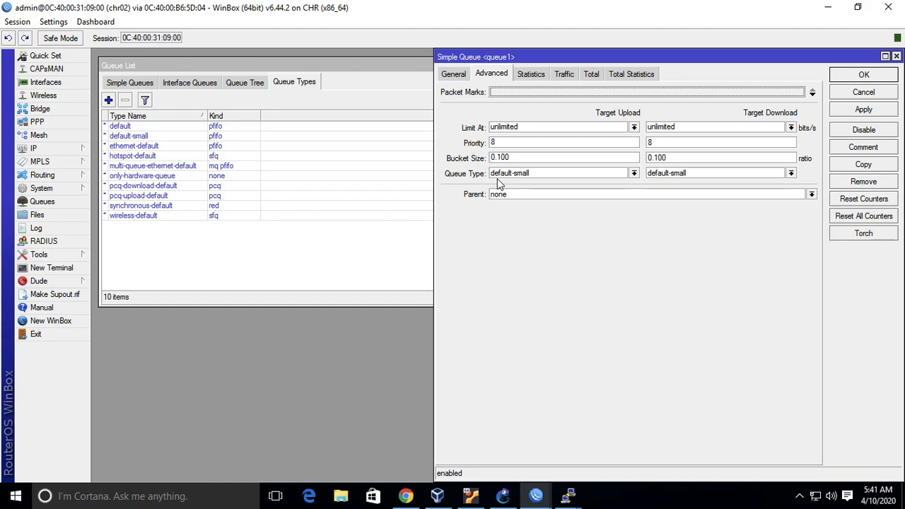
Inspect the default-small queue type's settings and locate the PCQ download and upload types in the list.
double_click(188, 138)
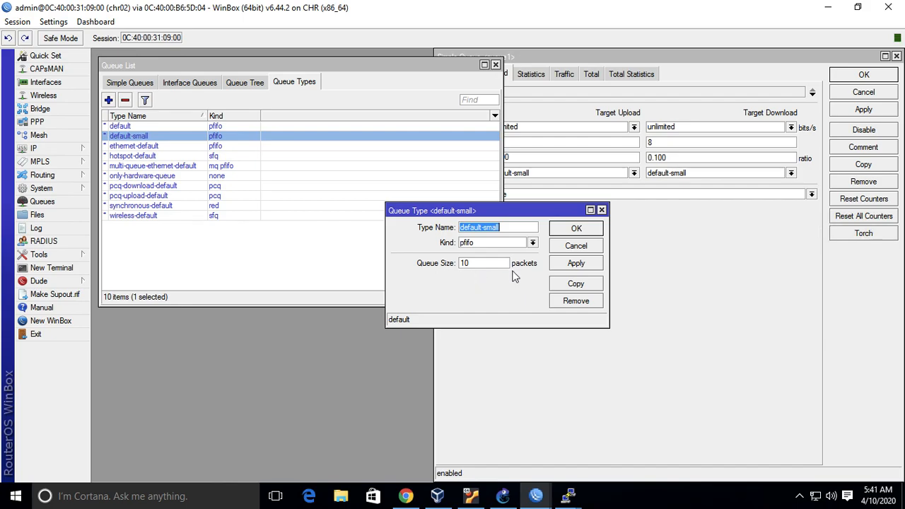
click(593, 247)
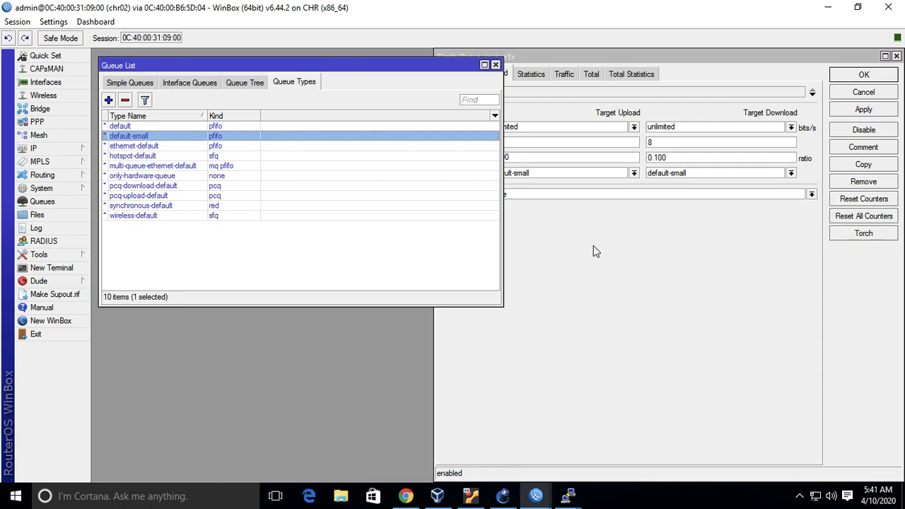
click(332, 236)
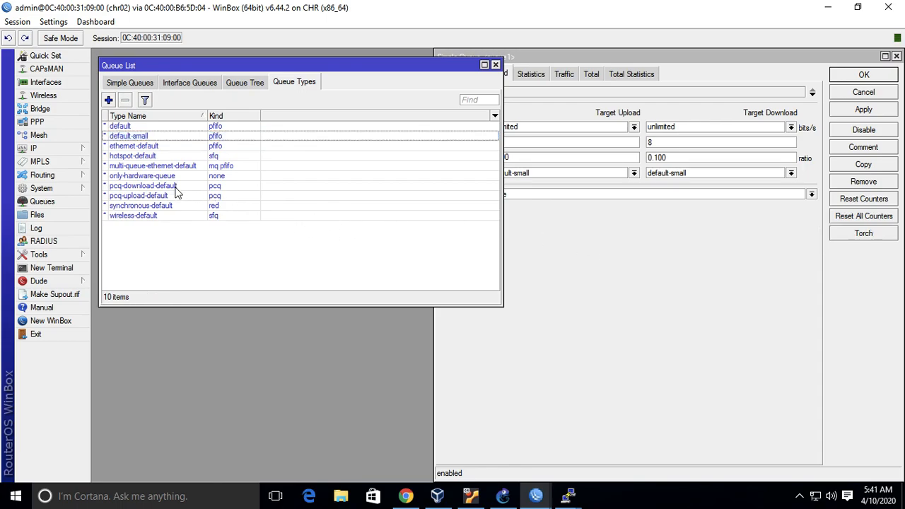
click(177, 191)
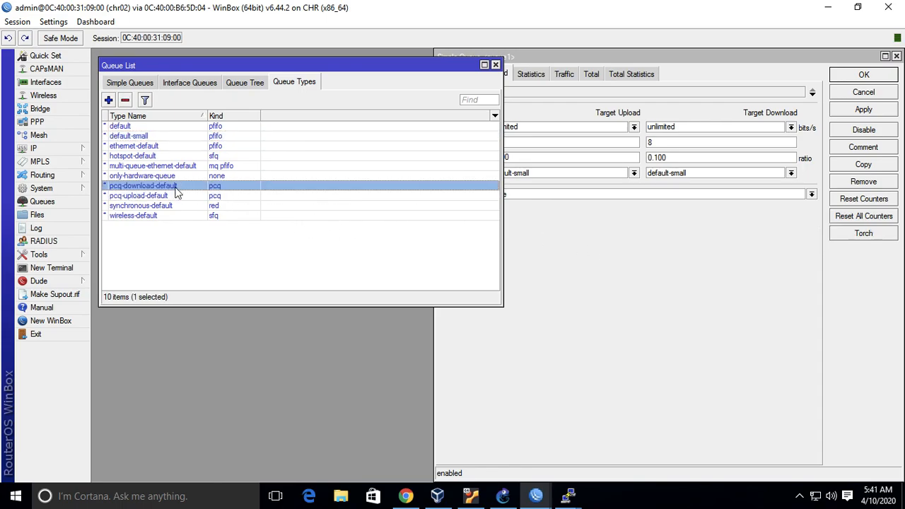
click(177, 194)
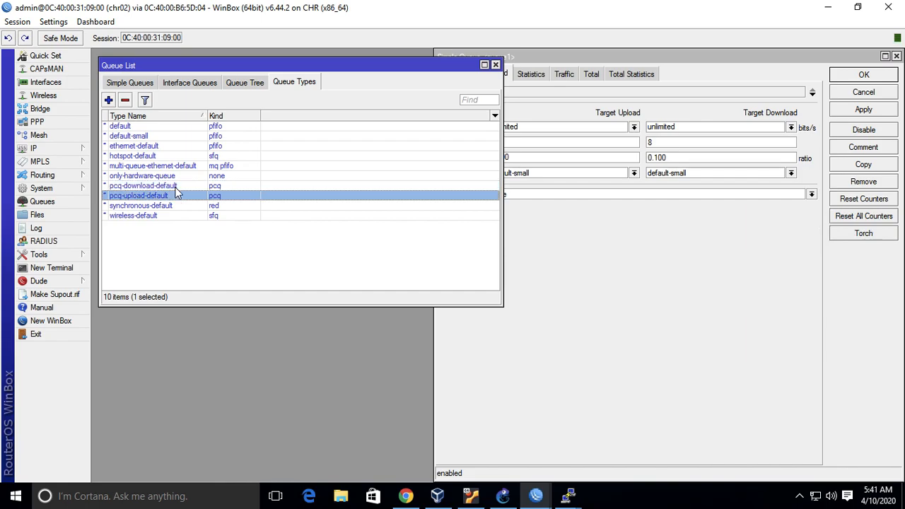
Set queue1's Queue Type to pcq-upload-default for upload and pcq-download-default for download, and apply it.
click(512, 284)
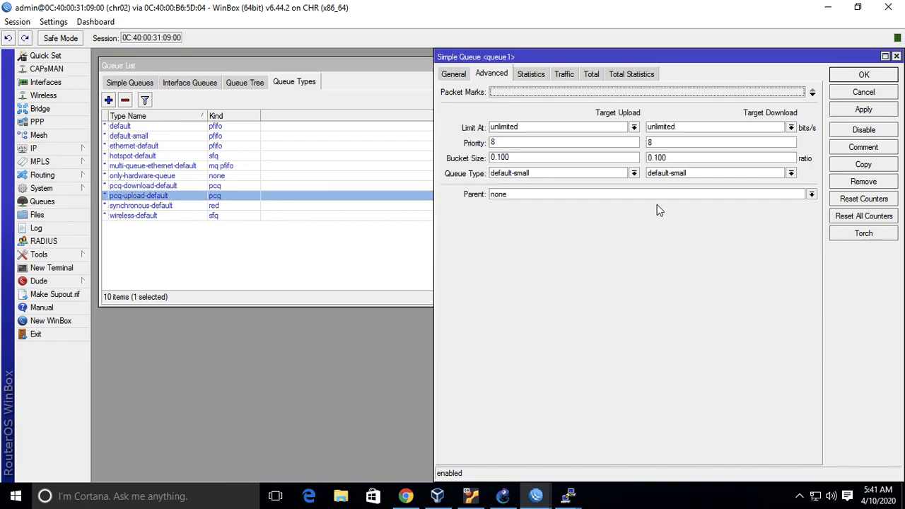
click(634, 173)
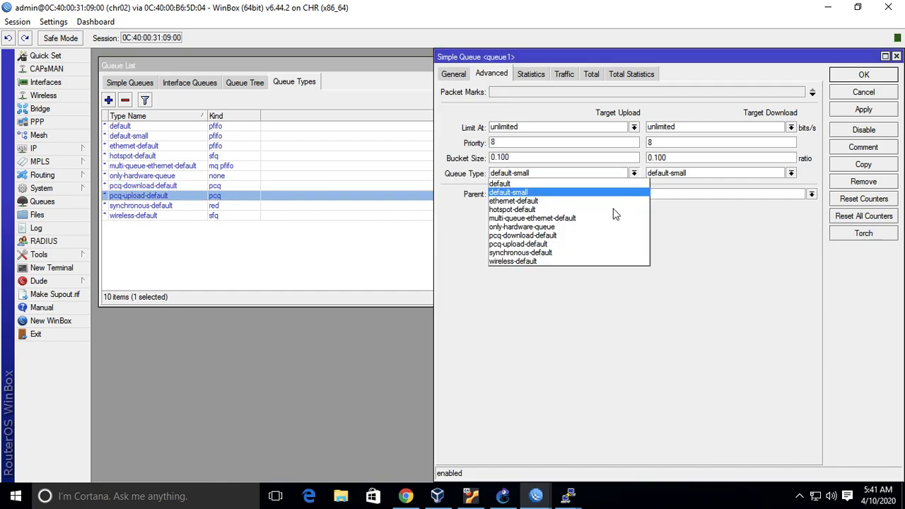
click(591, 244)
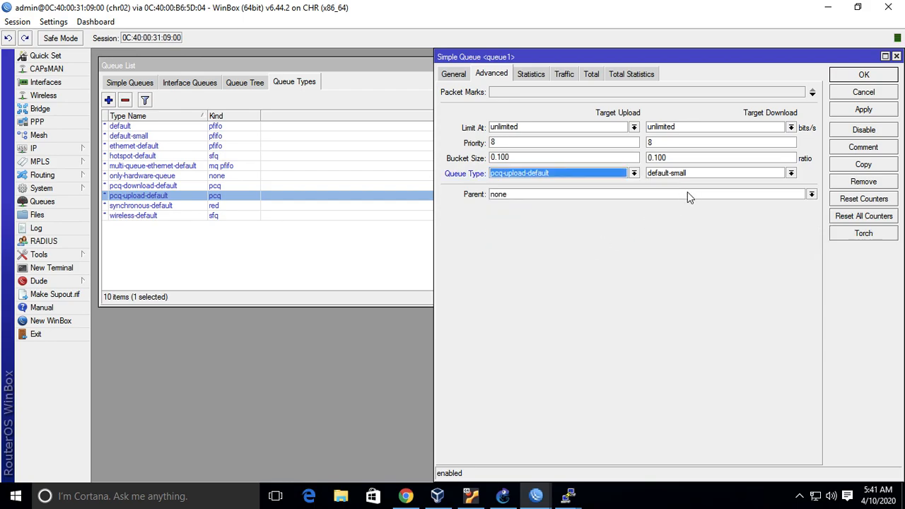
click(719, 170)
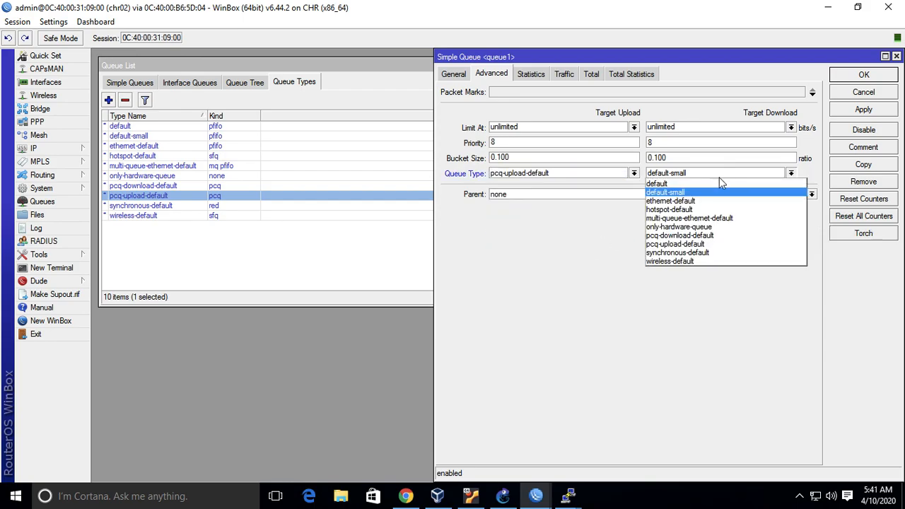
click(714, 235)
click(867, 111)
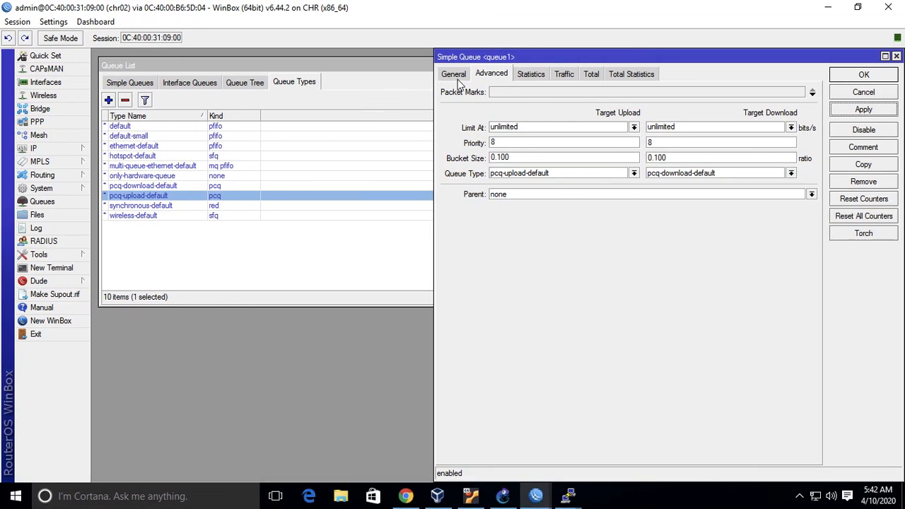
Review queue1's general and advanced settings alongside the rate, limits and classifier of the pcq-download-default queue type.
click(456, 76)
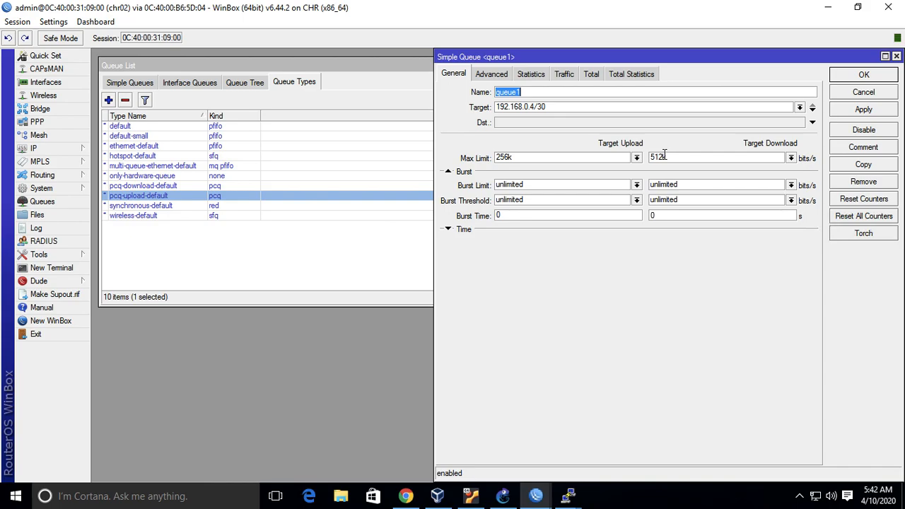
click(493, 73)
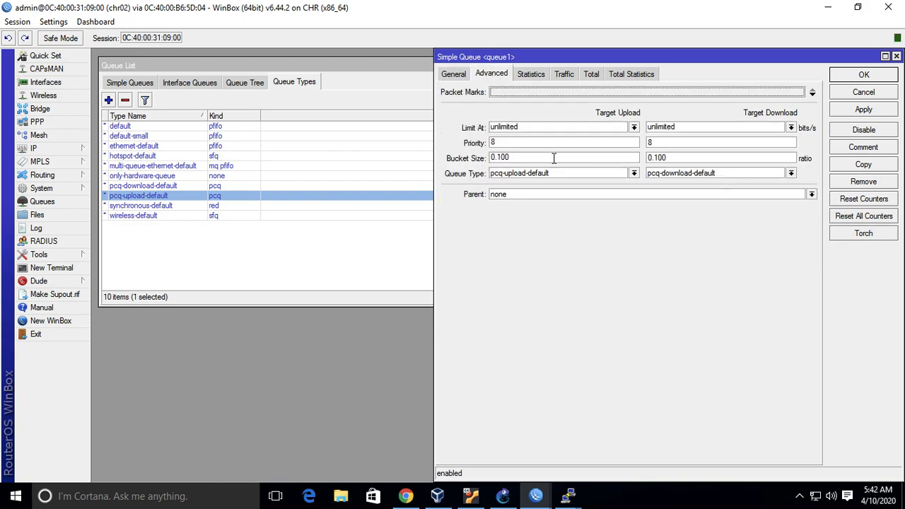
click(418, 238)
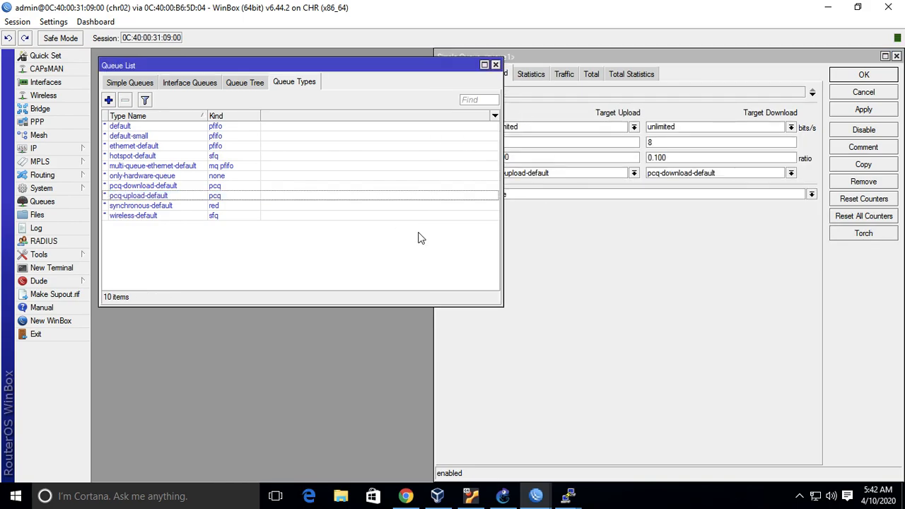
double_click(180, 187)
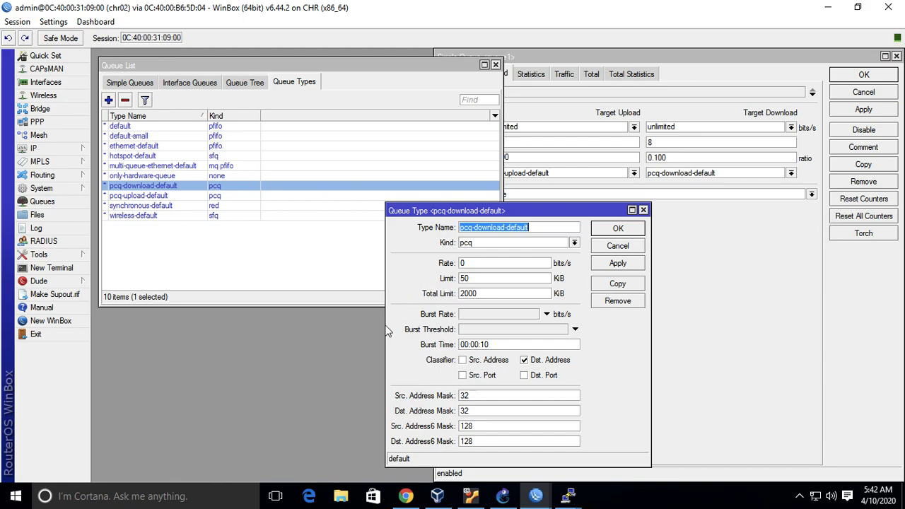
click(634, 252)
click(500, 75)
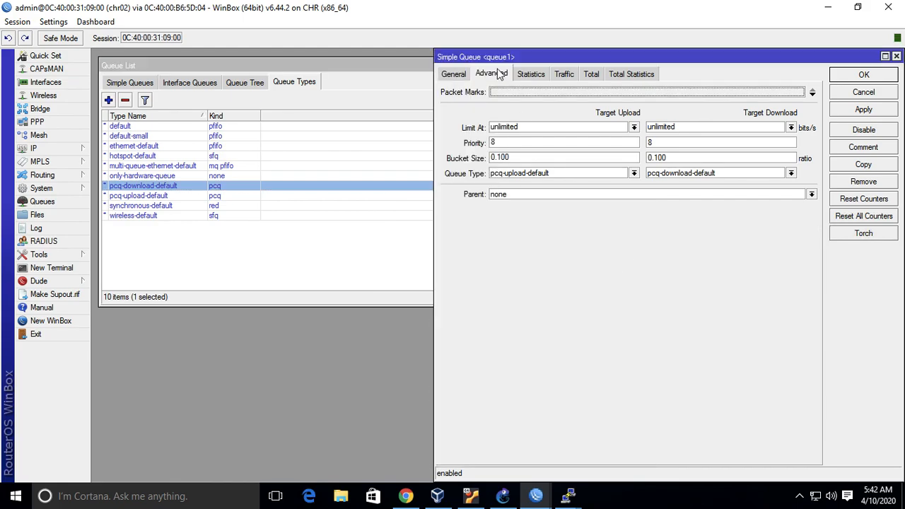
click(452, 76)
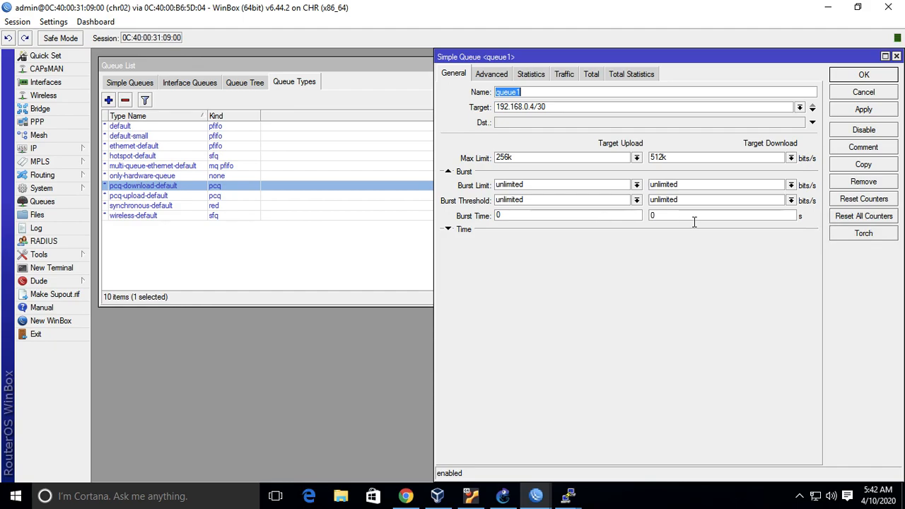
click(270, 246)
double_click(190, 186)
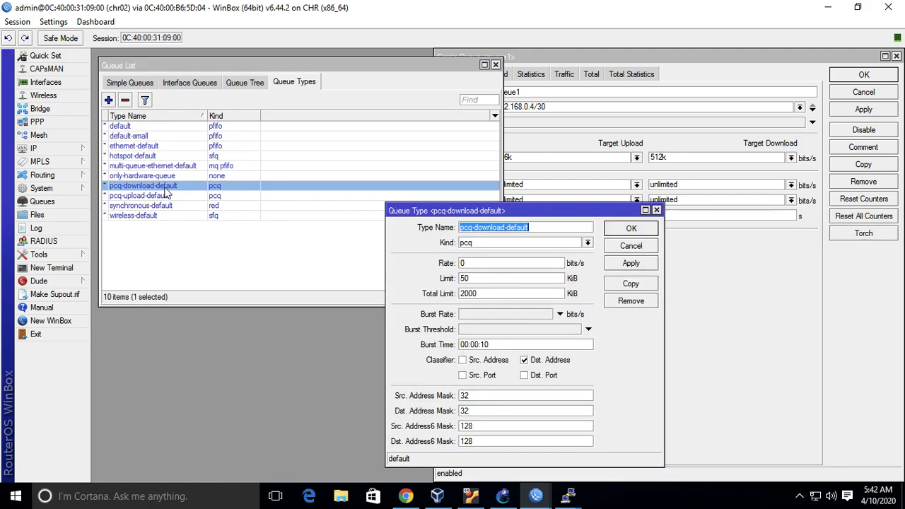
click(653, 245)
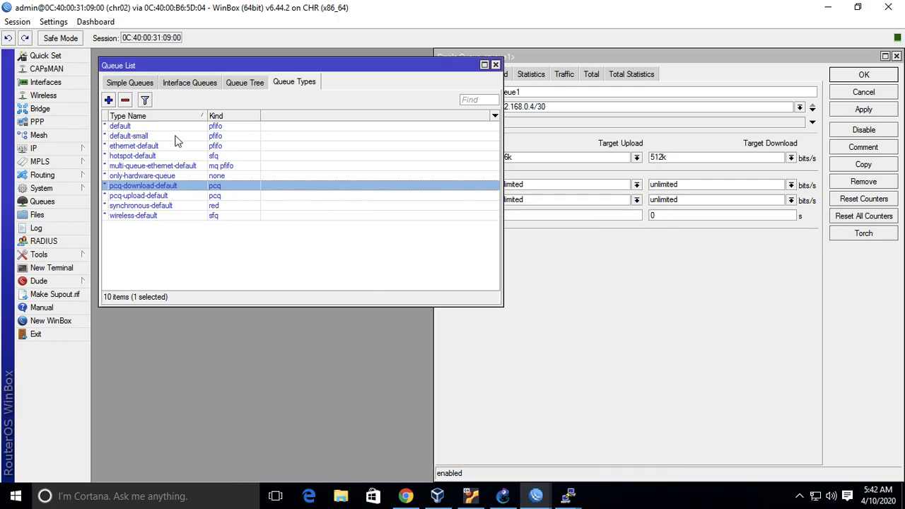
click(108, 100)
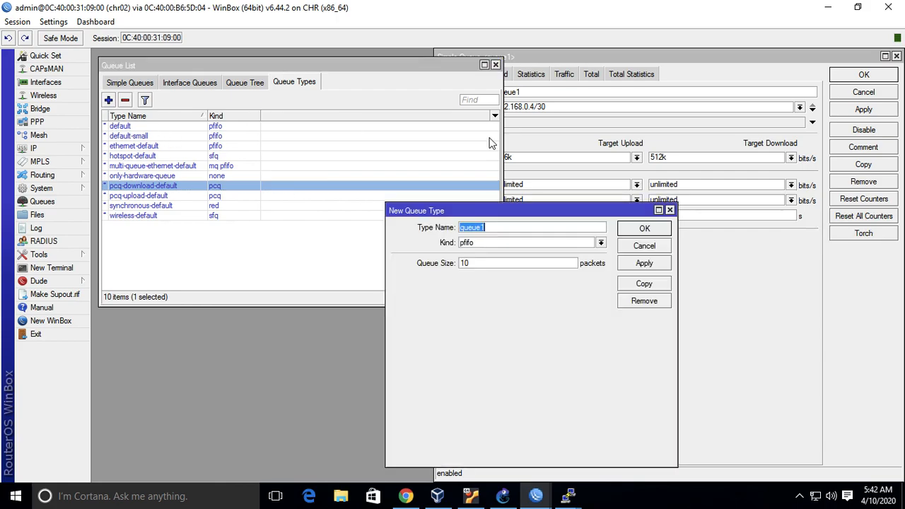
click(600, 242)
click(571, 277)
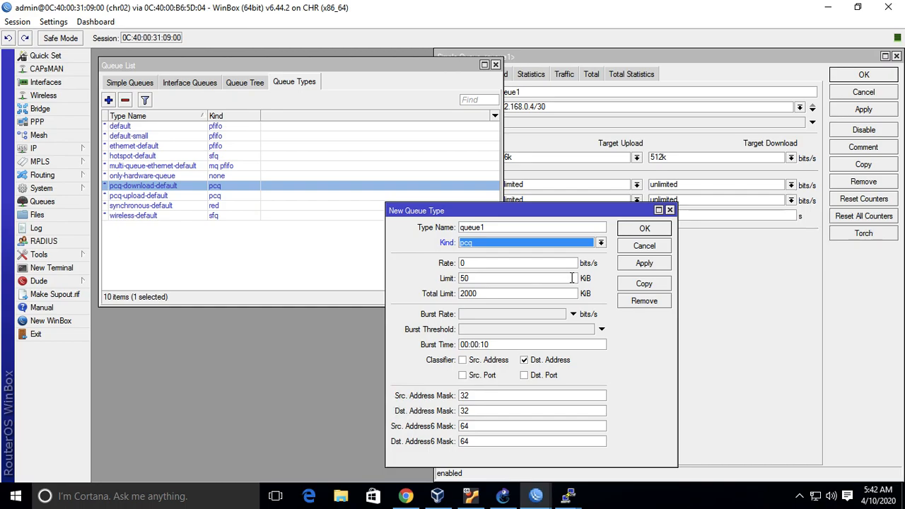
click(644, 246)
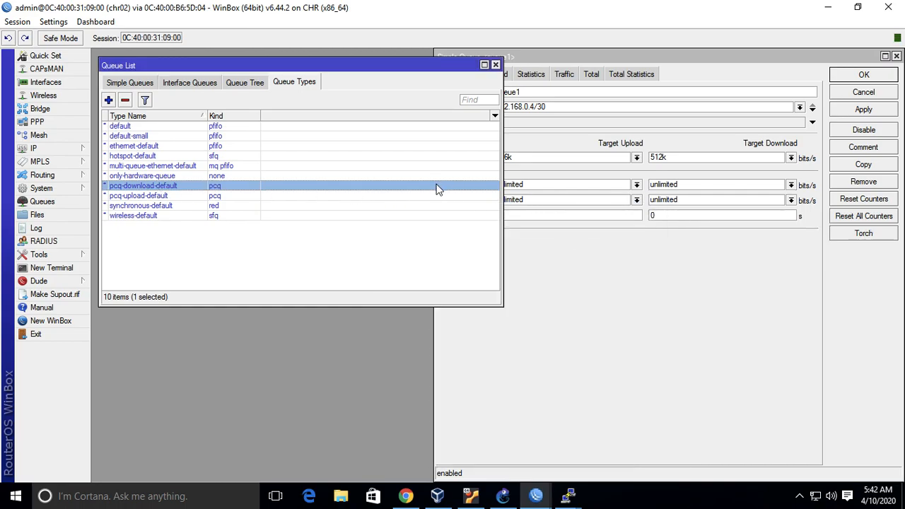
Inspect the pcq-download-default queue type and an unsaved copy of it, then close both without saving.
double_click(418, 189)
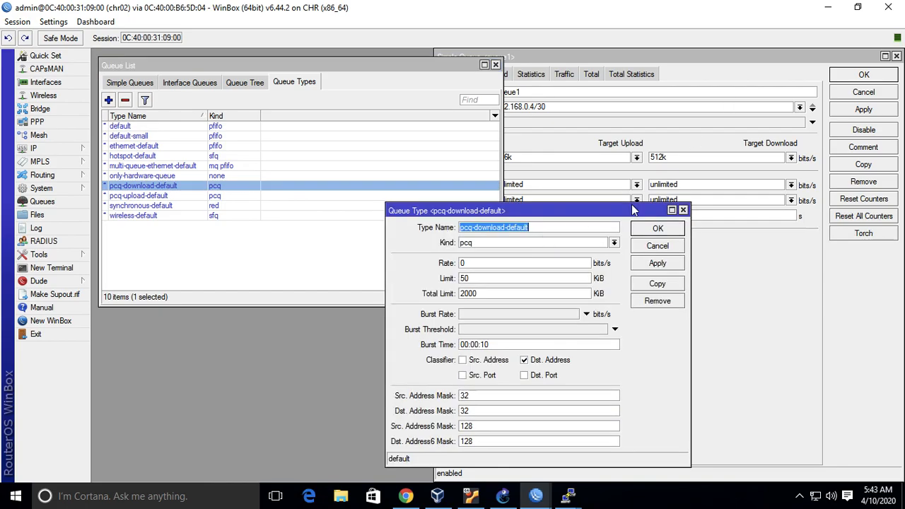
click(658, 284)
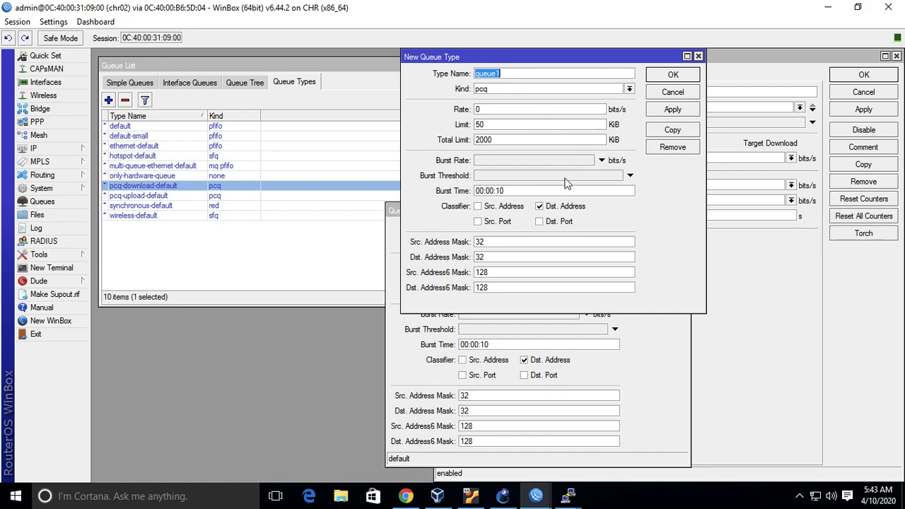
click(689, 92)
click(688, 91)
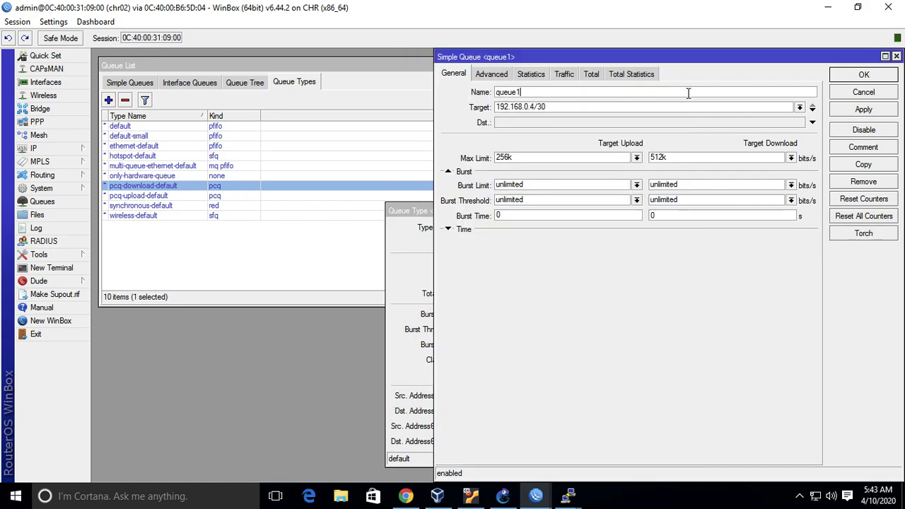
click(411, 281)
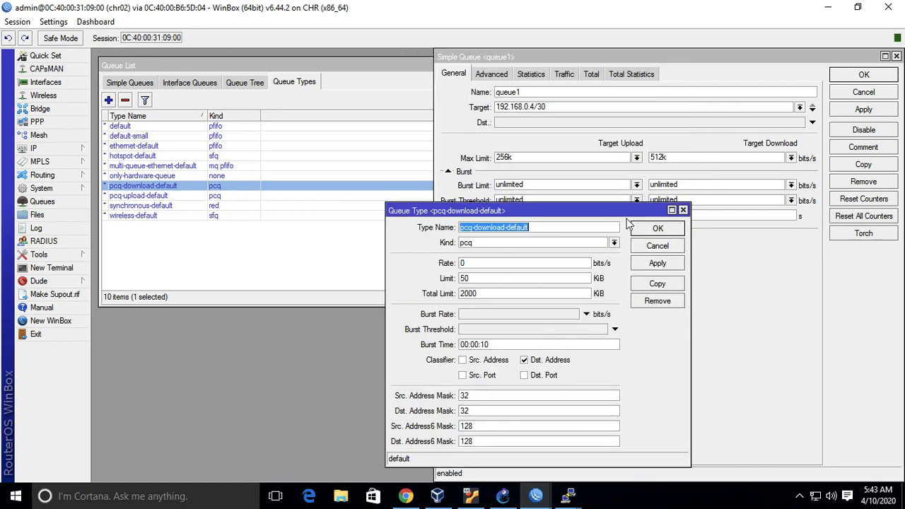
click(683, 210)
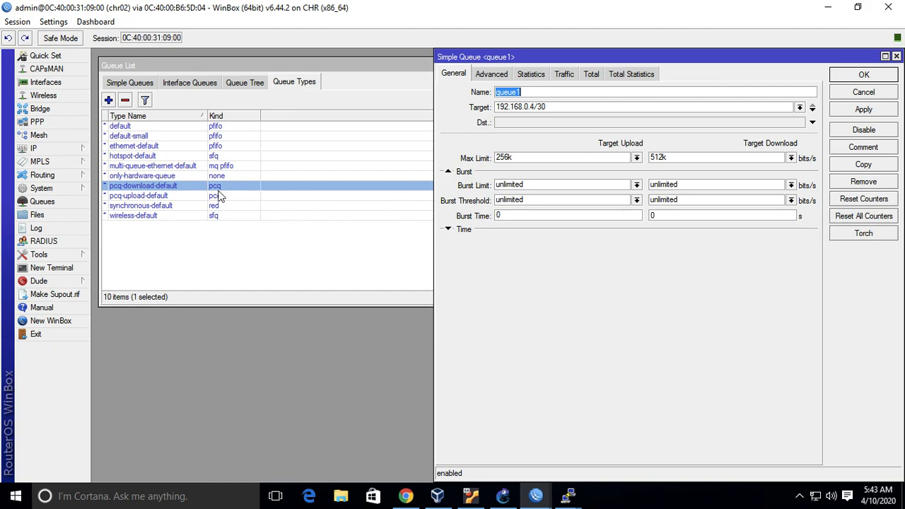
Switch to the meeting06 presentation in PowerPoint and review slides 11 and 12 on implementing PCQ in a simple queue.
key(ctrl+Left)
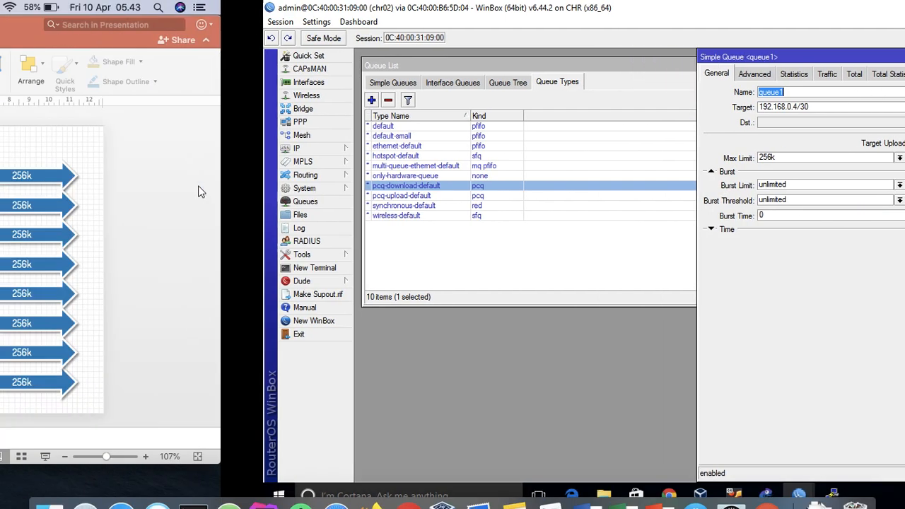
scroll(119, 337, down, 5)
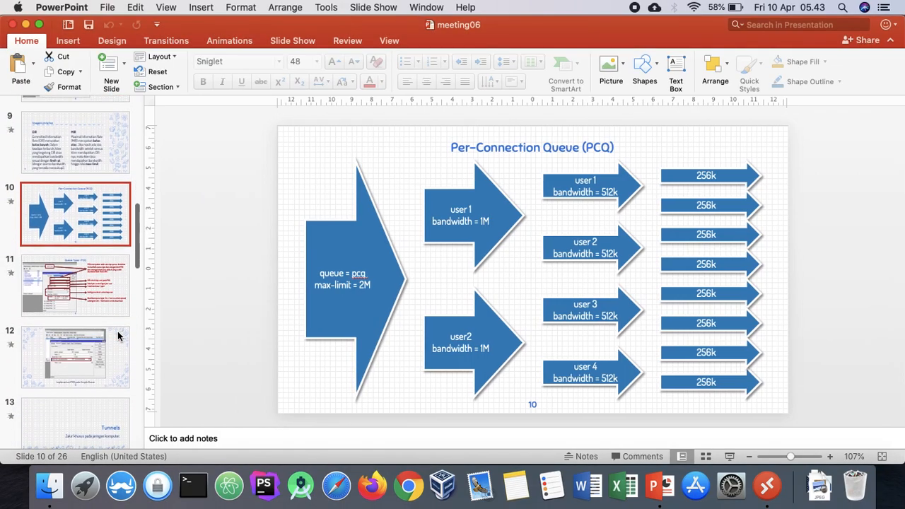
click(80, 267)
key(Down)
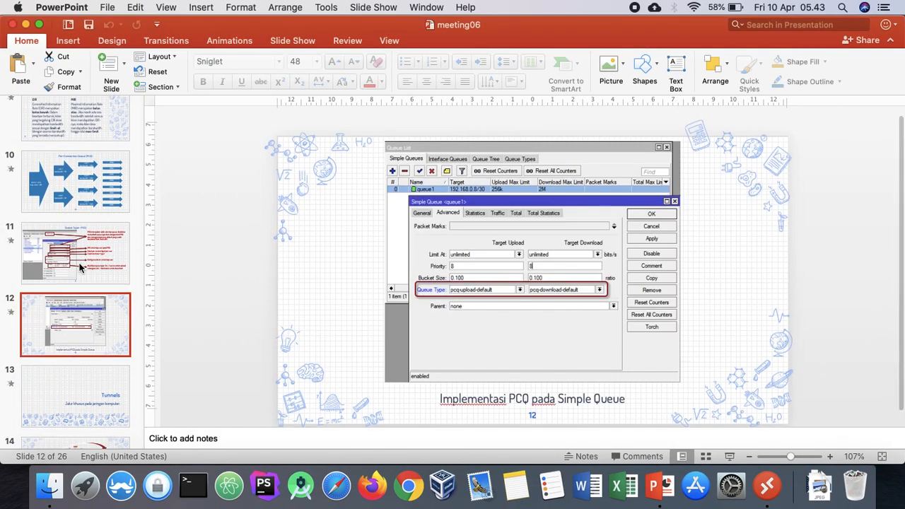
key(Up)
key(Down)
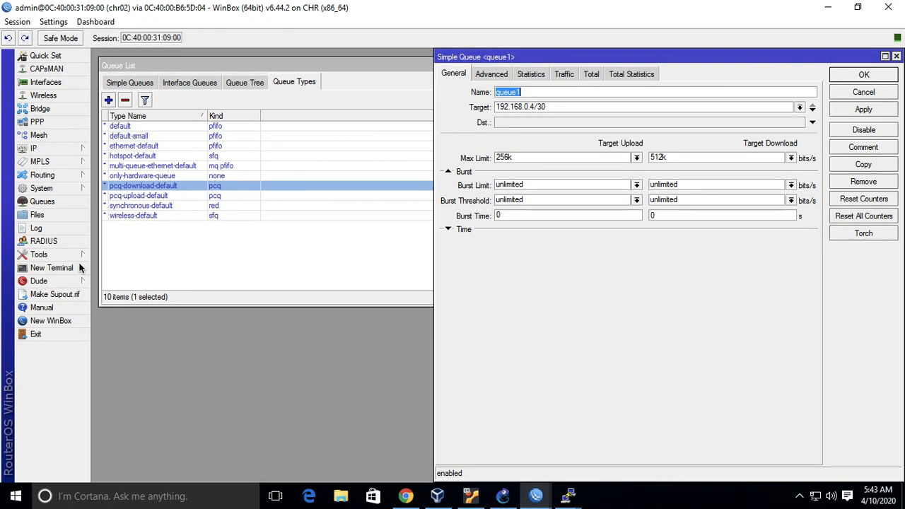
key(ctrl+Left)
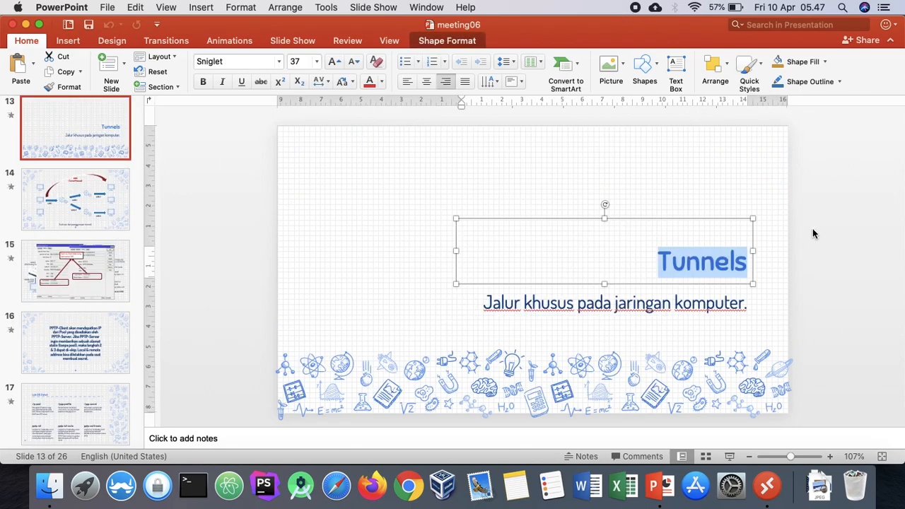
View slide 14 of the meeting06 presentation, illustrating the use of a tunnel.
click(812, 233)
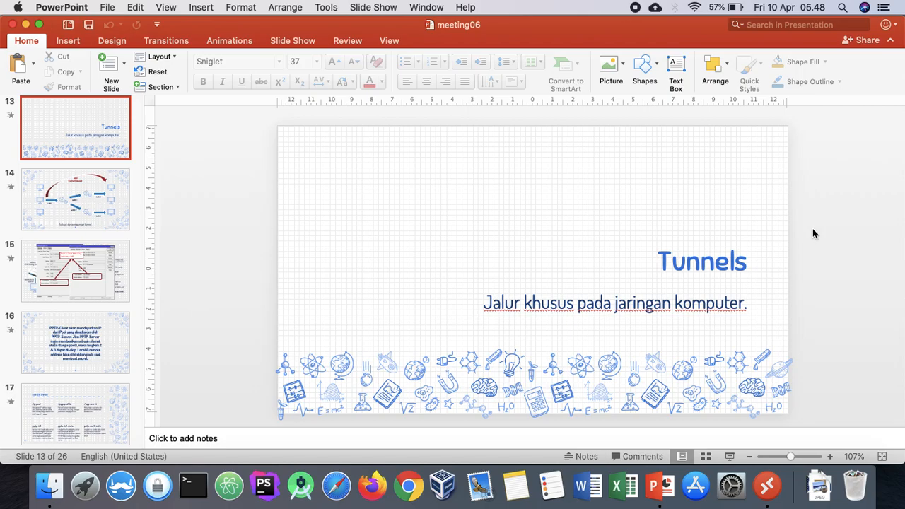
click(68, 202)
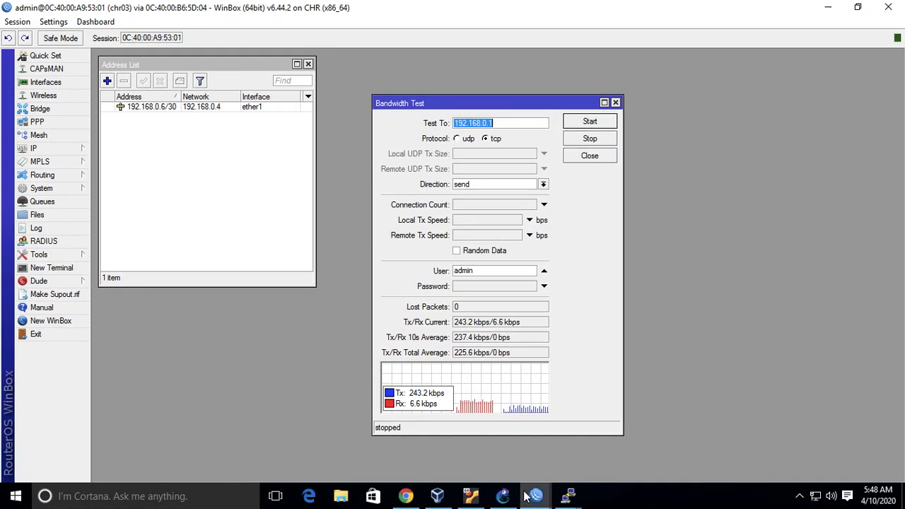
Switch to the chr02 WinBox session, delete queue1 from the simple queues, and close the queue windows.
mouse_move(503, 496)
click(586, 438)
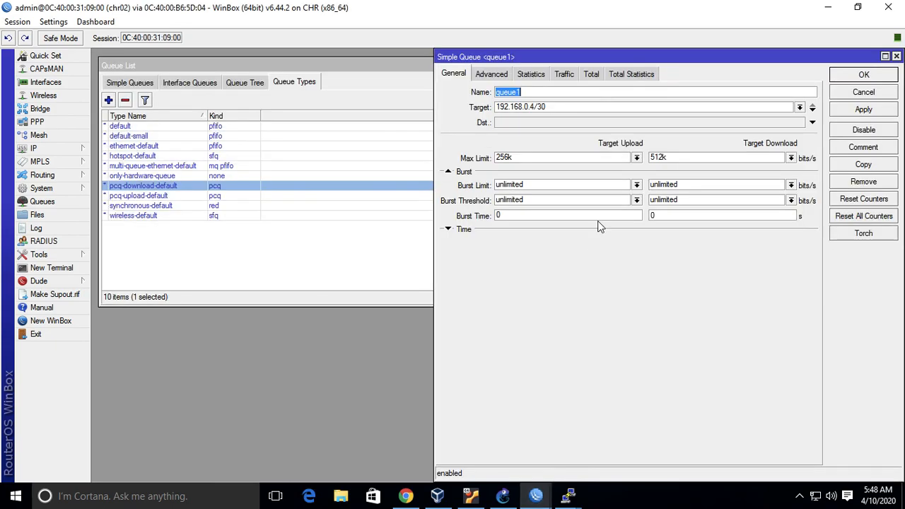
click(896, 56)
click(146, 84)
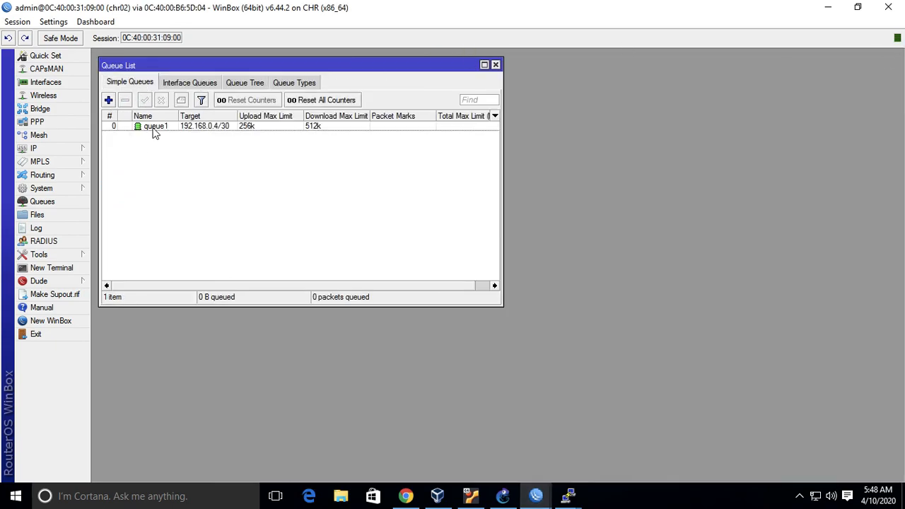
click(152, 129)
click(125, 100)
click(495, 64)
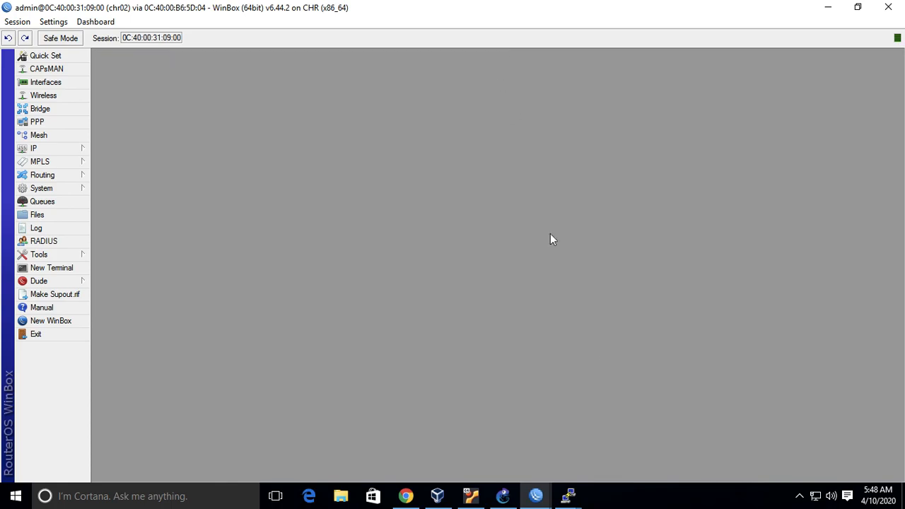
Check the basic_setup topology in GNS3 and close the Bandwidth Test in the chr03 WinBox session.
click(503, 496)
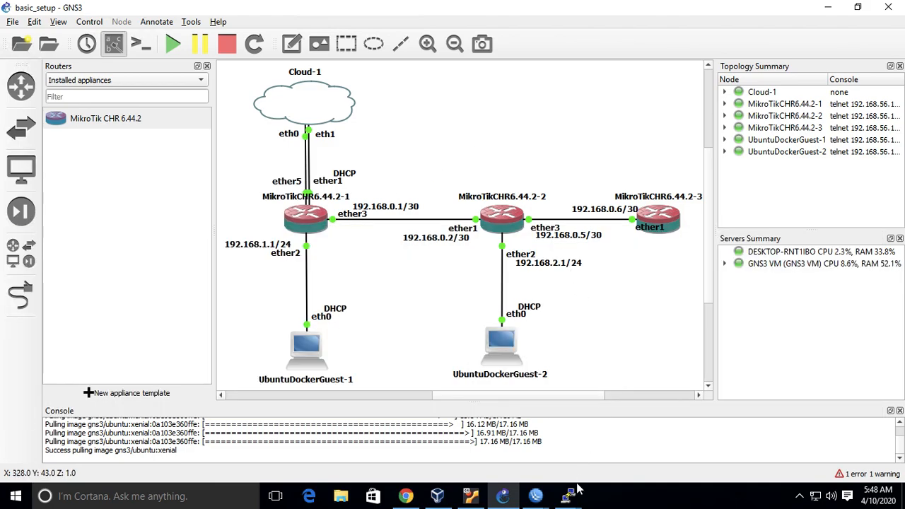
click(537, 496)
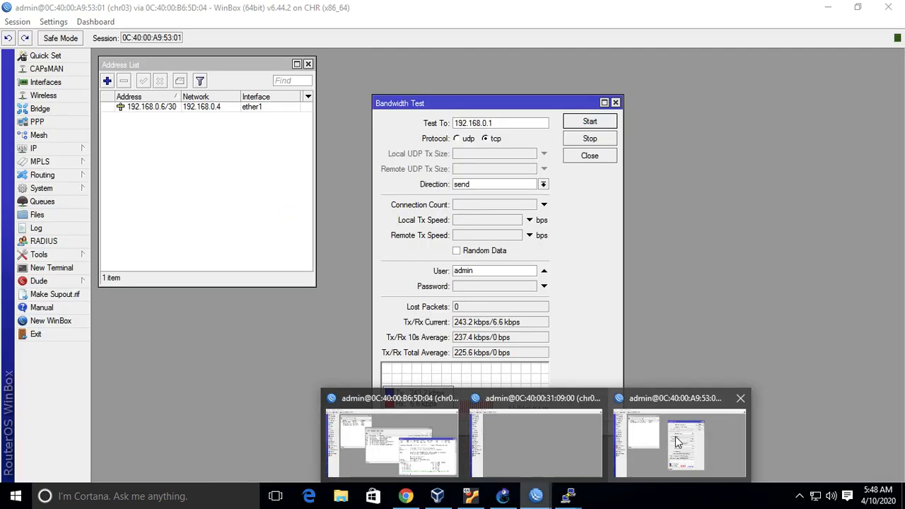
click(675, 436)
click(615, 104)
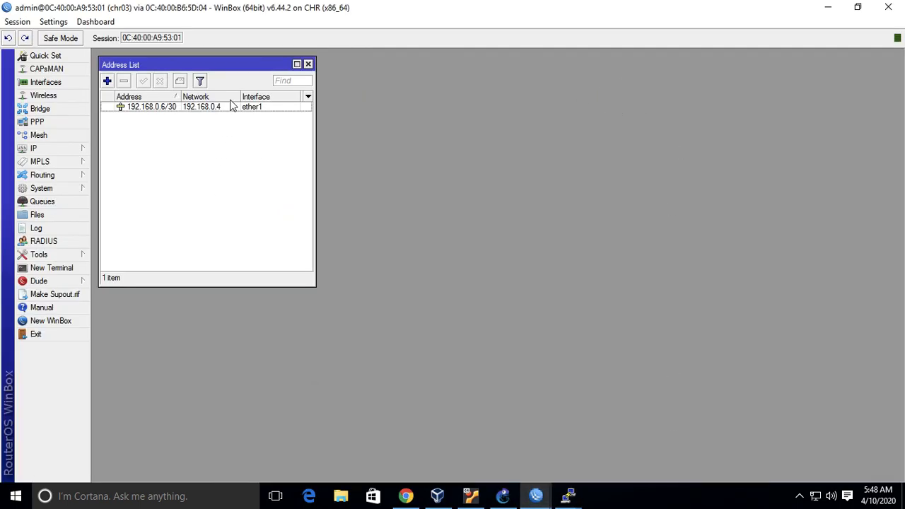
Run a traceroute from chr03 to 192.168.0.1.
click(64, 254)
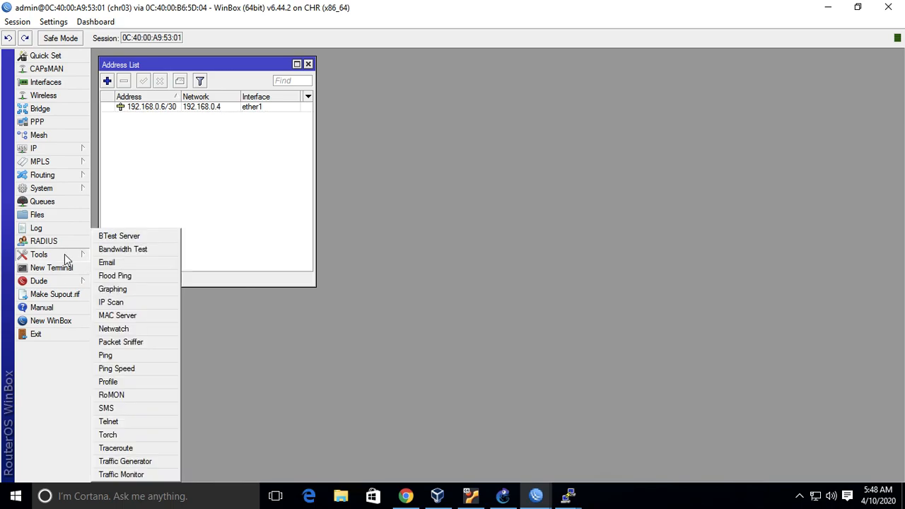
click(141, 450)
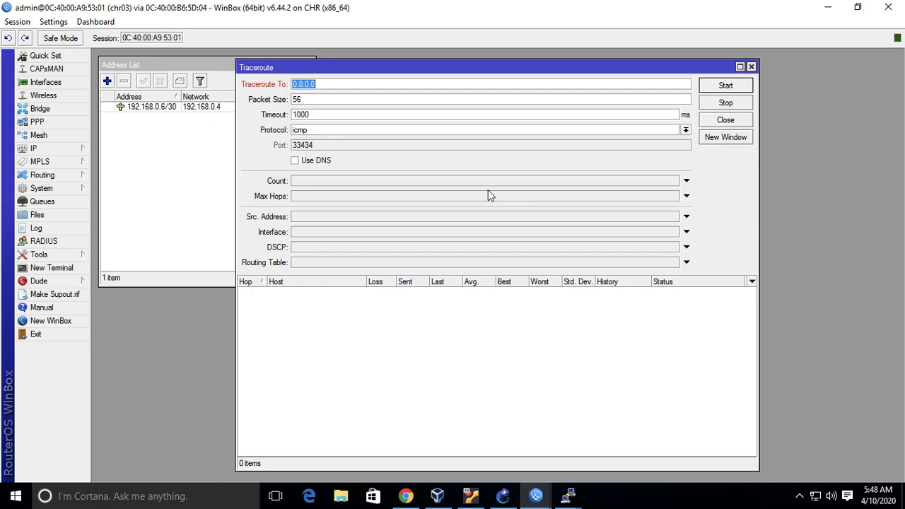
text(192.168.0.1)
click(739, 87)
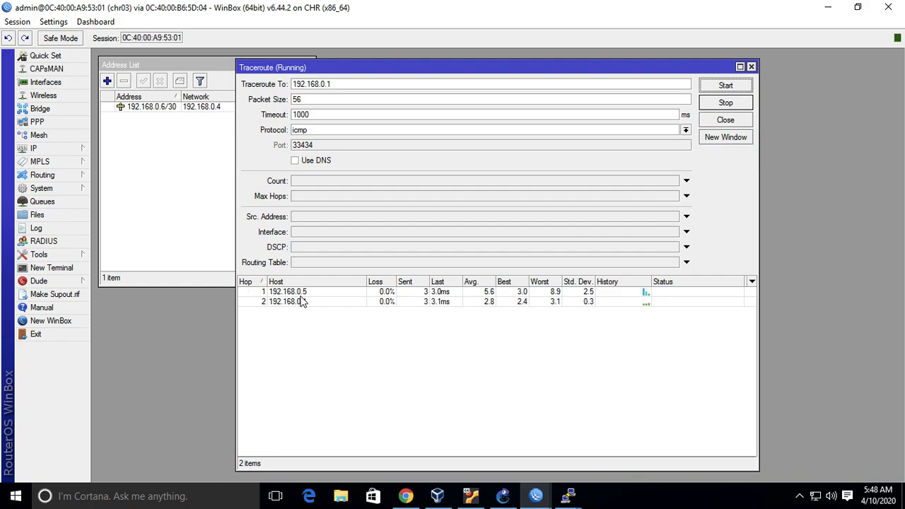
Compare the 192.168.0.1 route with the GNS3 topology and stop the running traceroute on chr03.
click(502, 496)
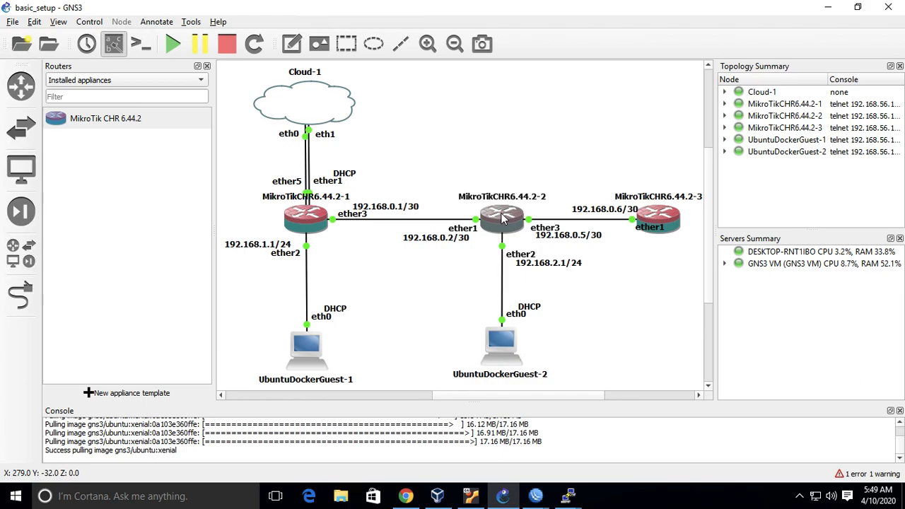
click(536, 495)
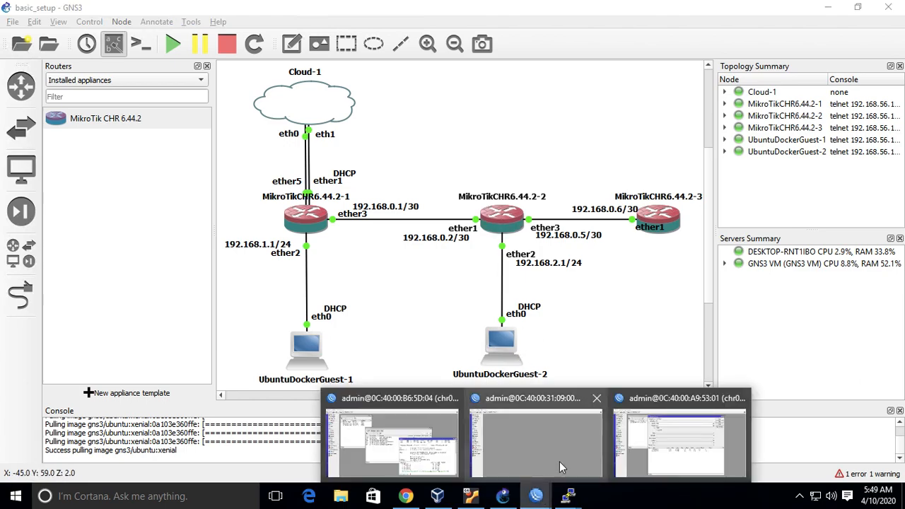
click(665, 445)
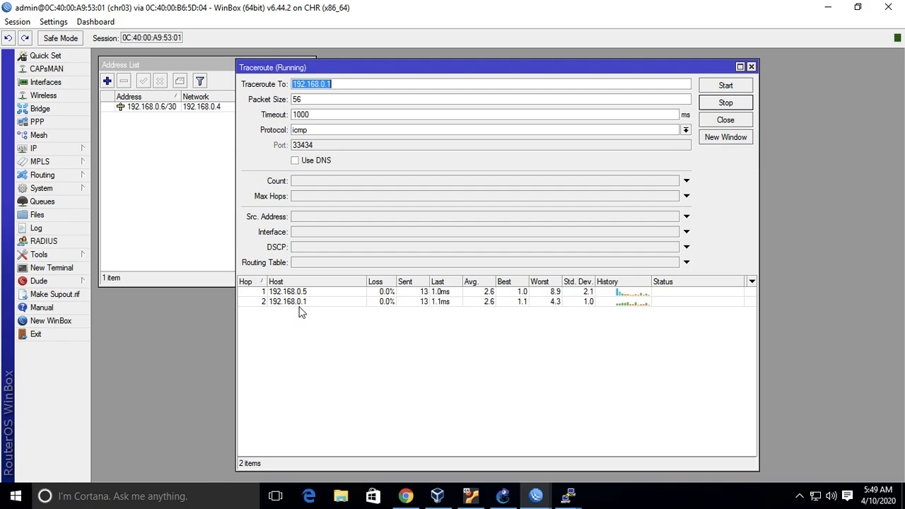
click(733, 105)
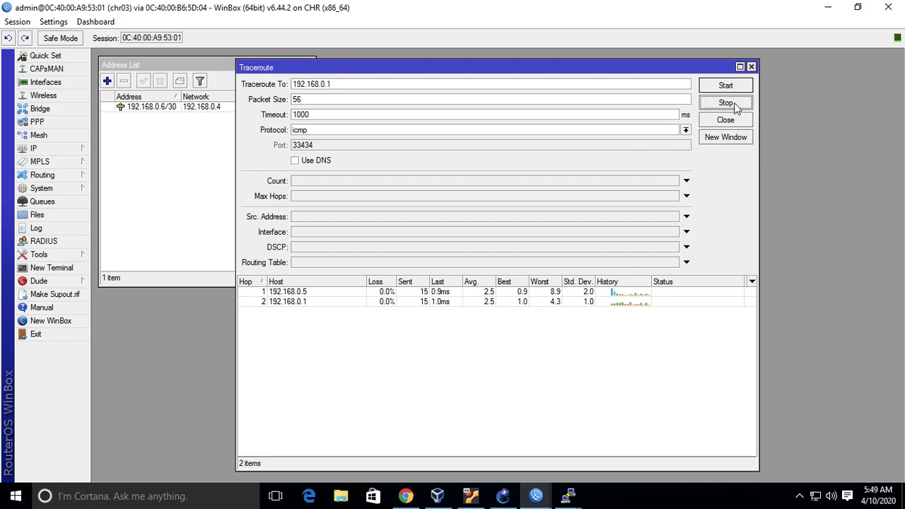
Run a traceroute from chr03 to google.com.
click(438, 84)
double_click(439, 85)
text(google.)
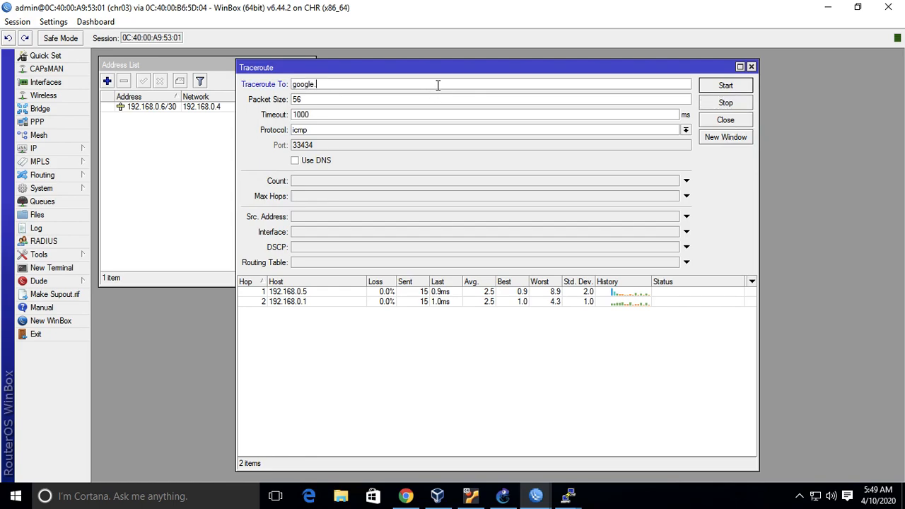
text(com)
click(731, 88)
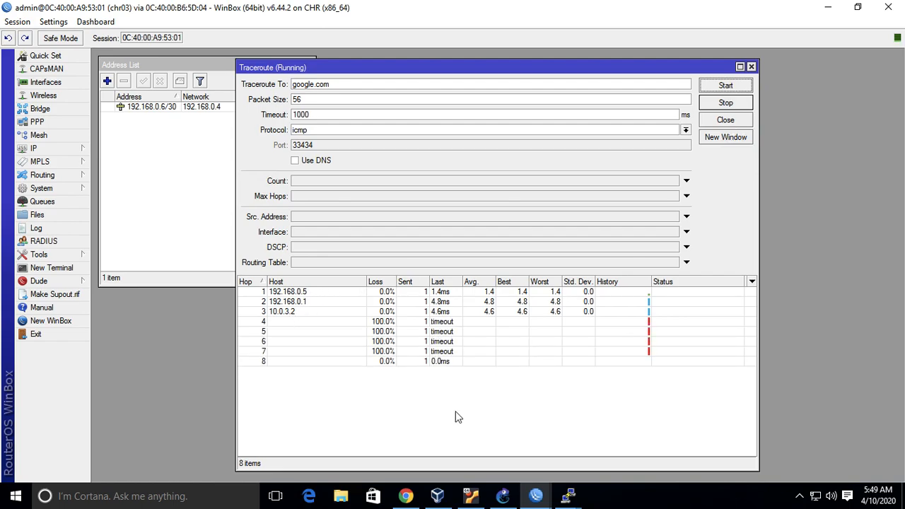
Compare the google.com route with the GNS3 topology and stop that traceroute on chr03.
click(502, 495)
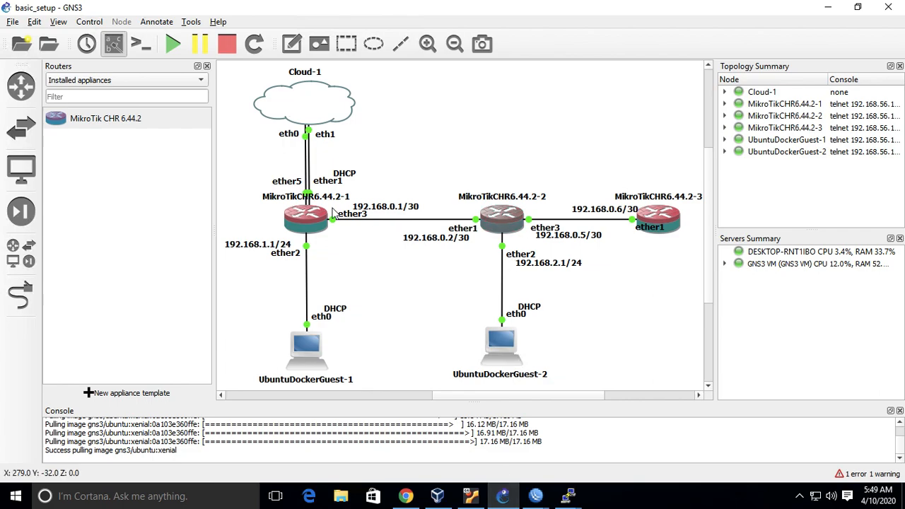
click(537, 495)
click(653, 444)
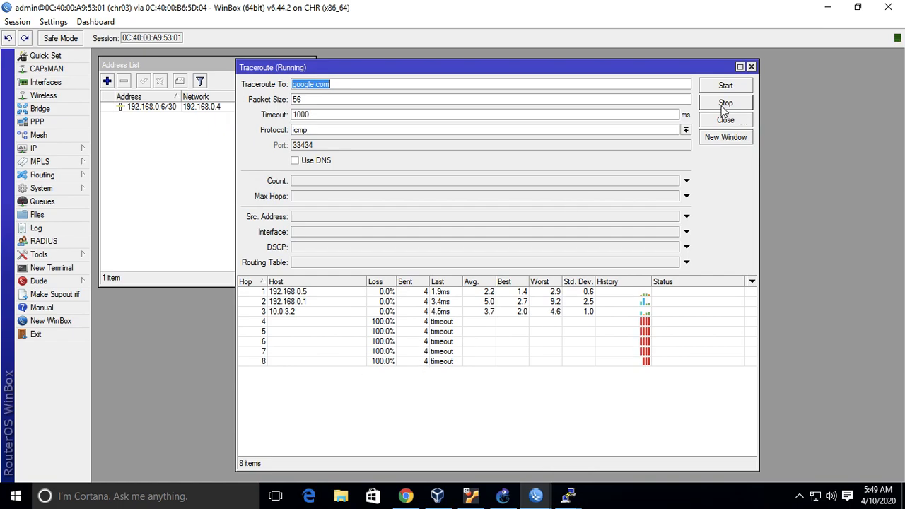
click(724, 104)
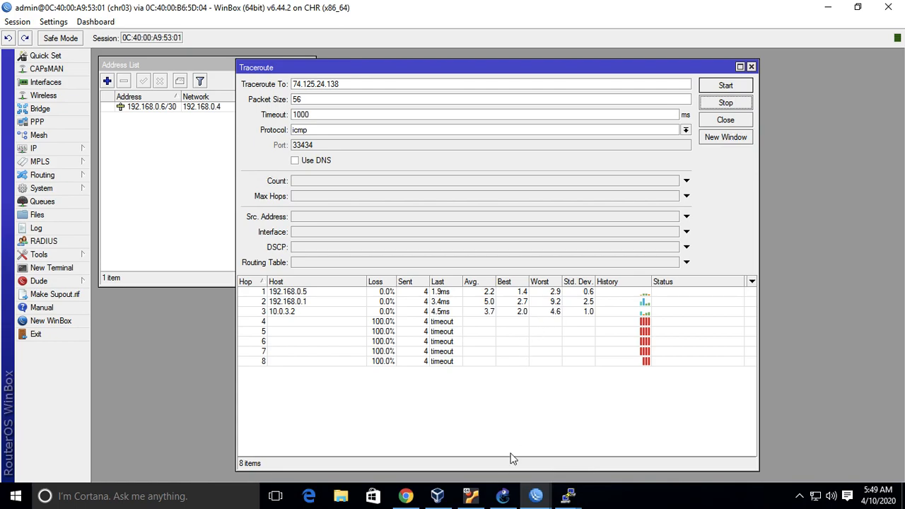
Examine the path between the MikroTik routers and UbuntuDockerGuest-1 in GNS3, and return to the tunnel illustration in PowerPoint.
click(503, 496)
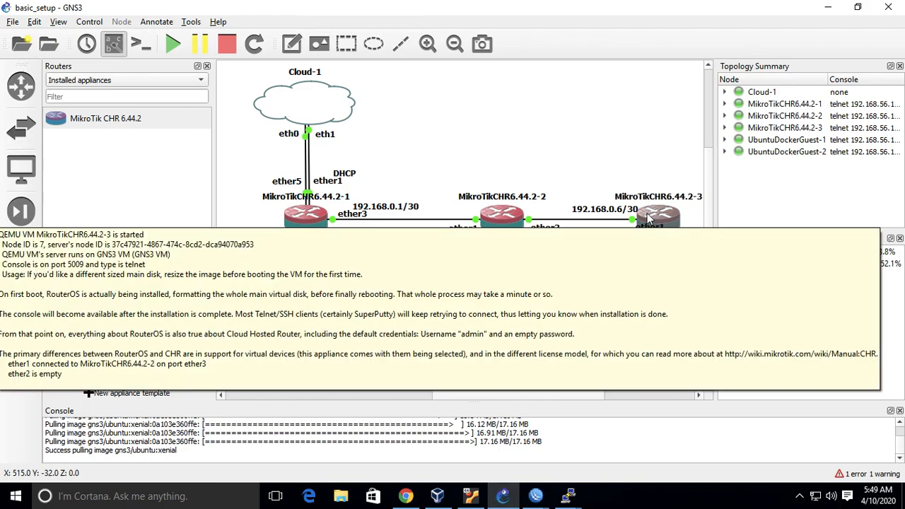
mouse_move(311, 222)
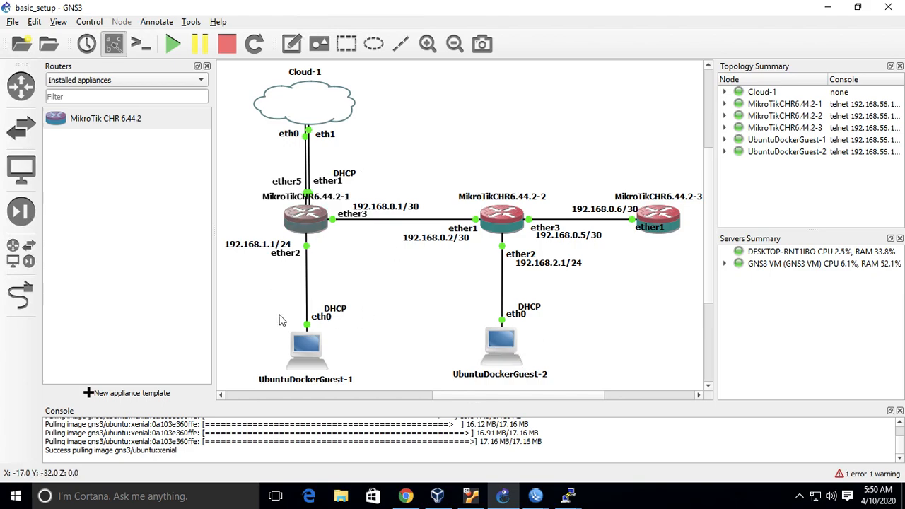
mouse_move(308, 341)
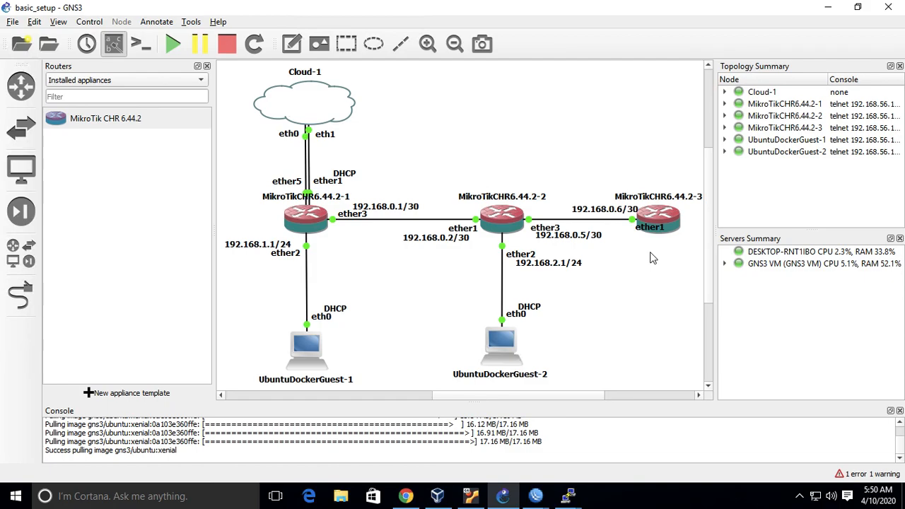
key(ctrl+Left)
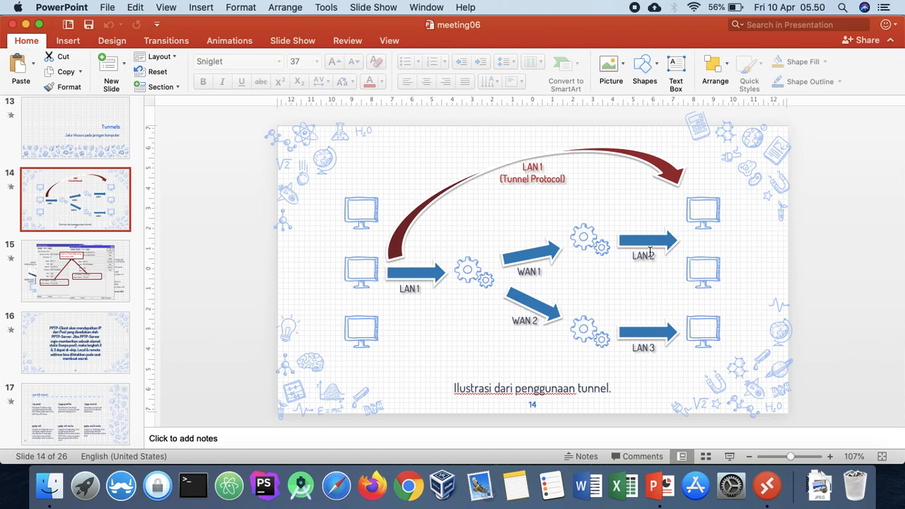
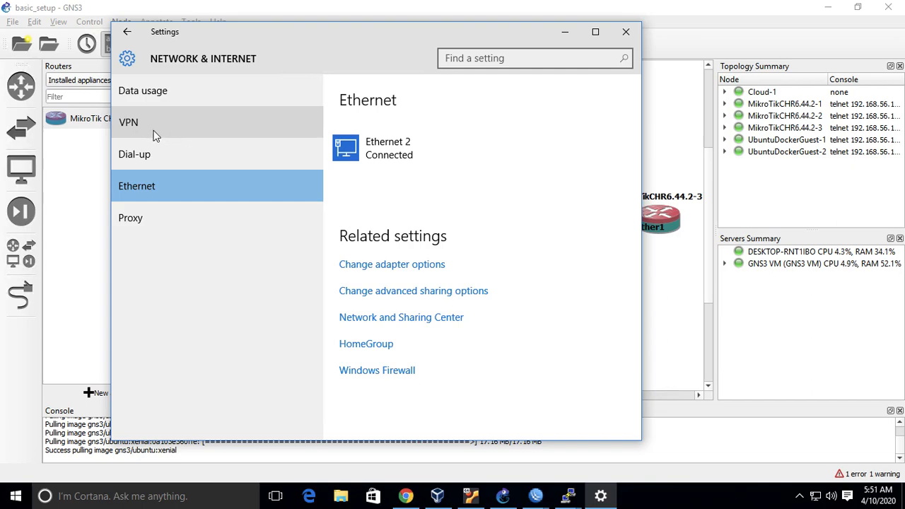
Examine the VPN types available for a Windows (built-in) VPN connection, then discard the unsaved connection and close Settings.
click(213, 123)
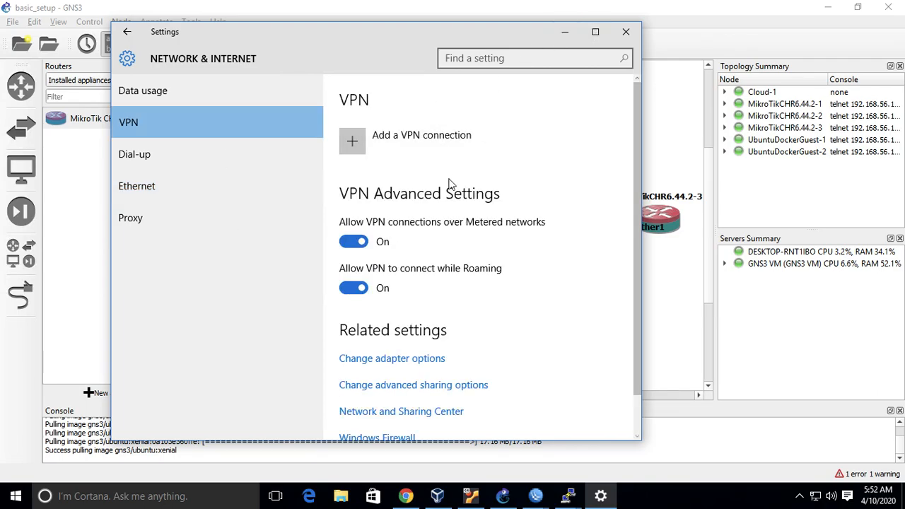
click(427, 148)
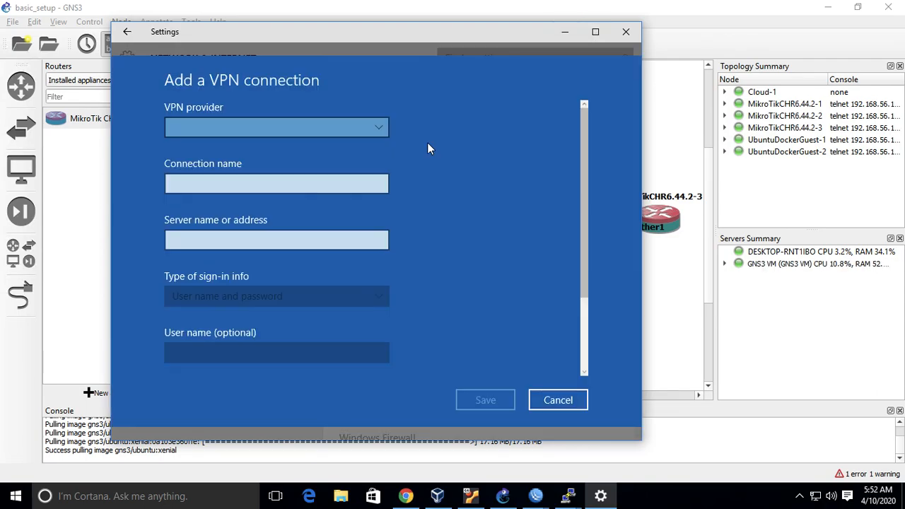
click(366, 125)
click(346, 126)
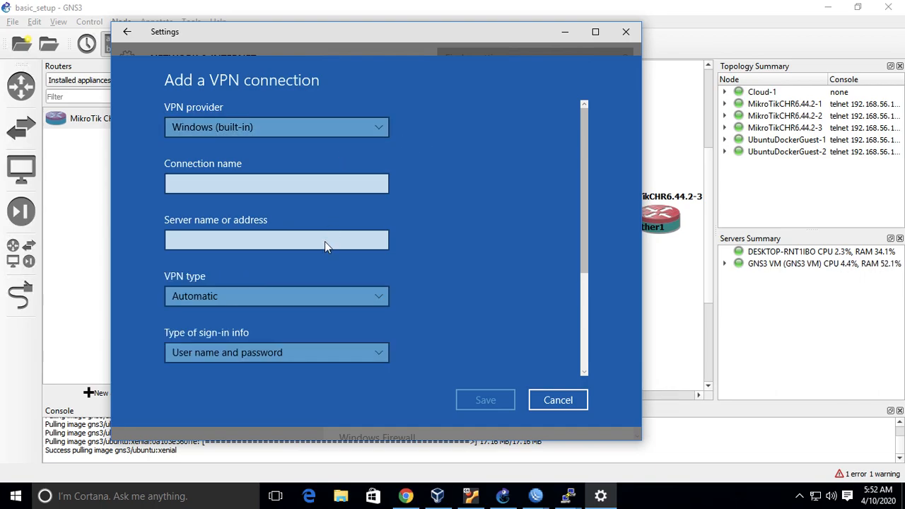
click(317, 297)
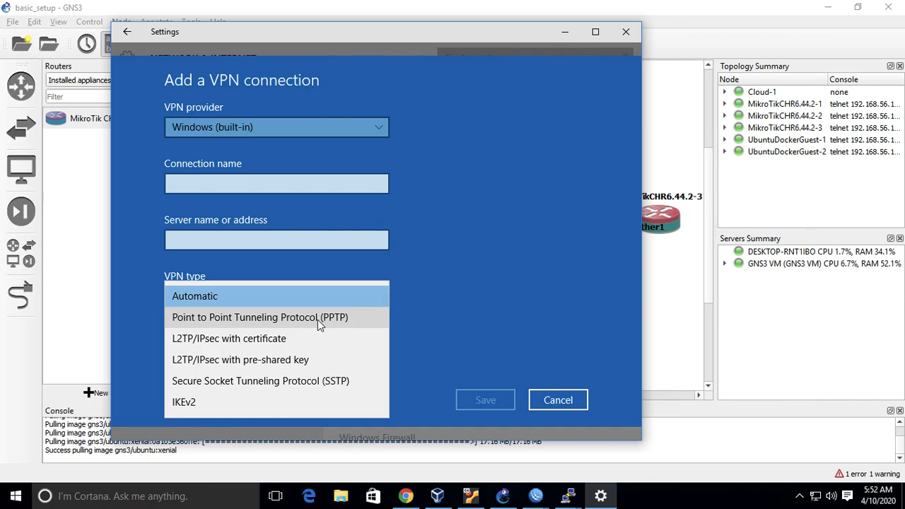
click(359, 321)
click(574, 399)
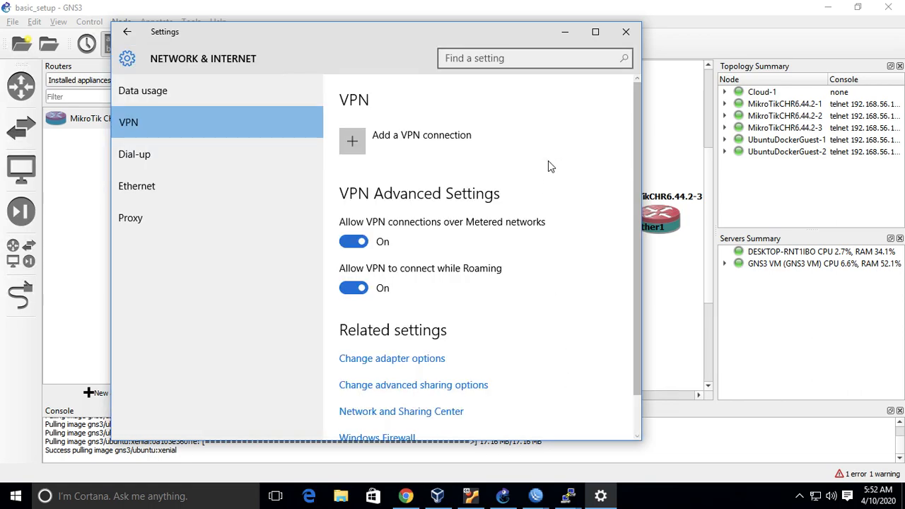
click(626, 31)
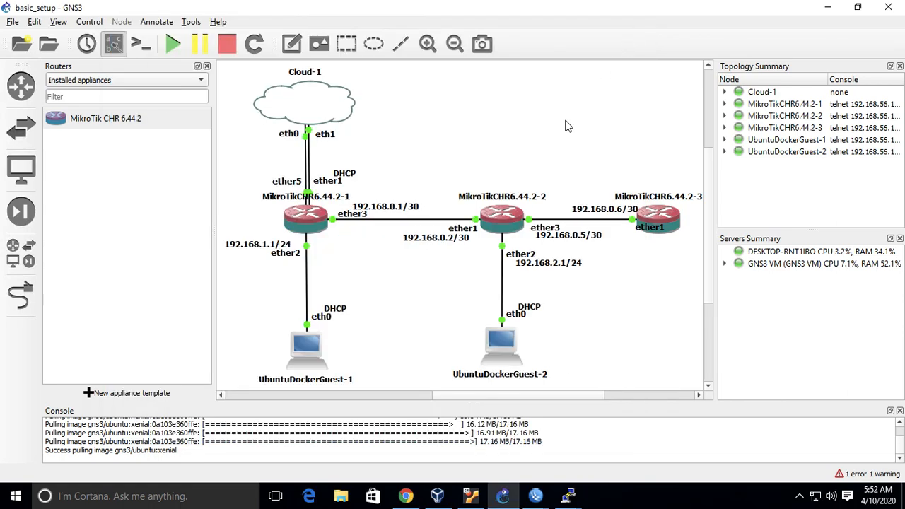
Switch to PowerPoint and review the Lab 08 Detail and Secure Socket Tunneling Protocol (SSTP) slides.
scroll(565, 126, left, 1)
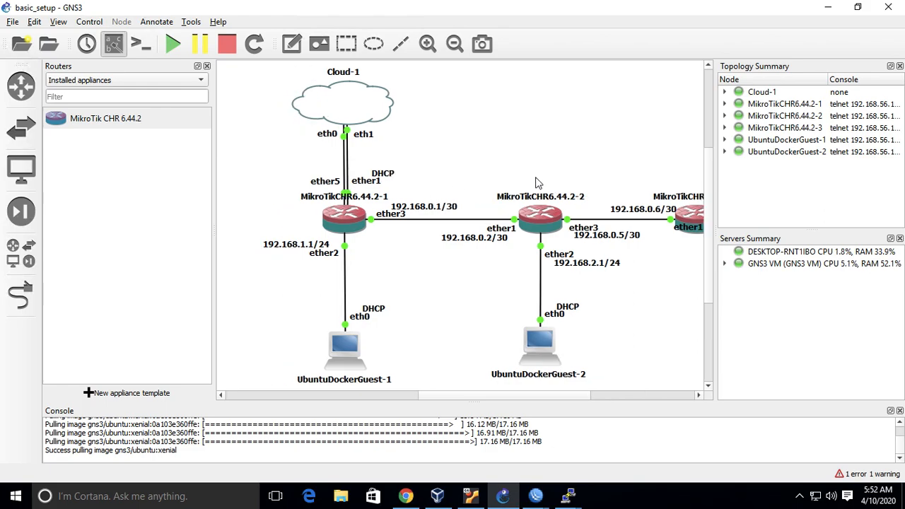
key(ctrl+Left)
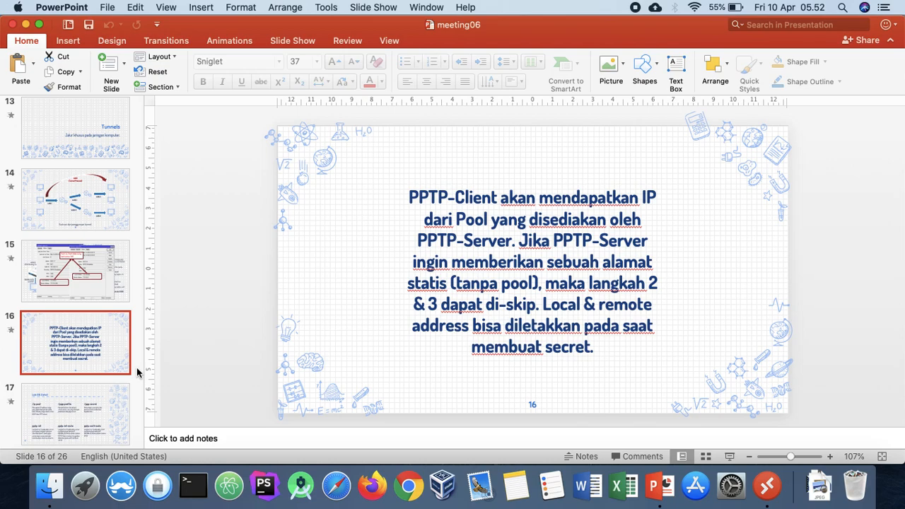
scroll(121, 353, down, 3)
click(85, 328)
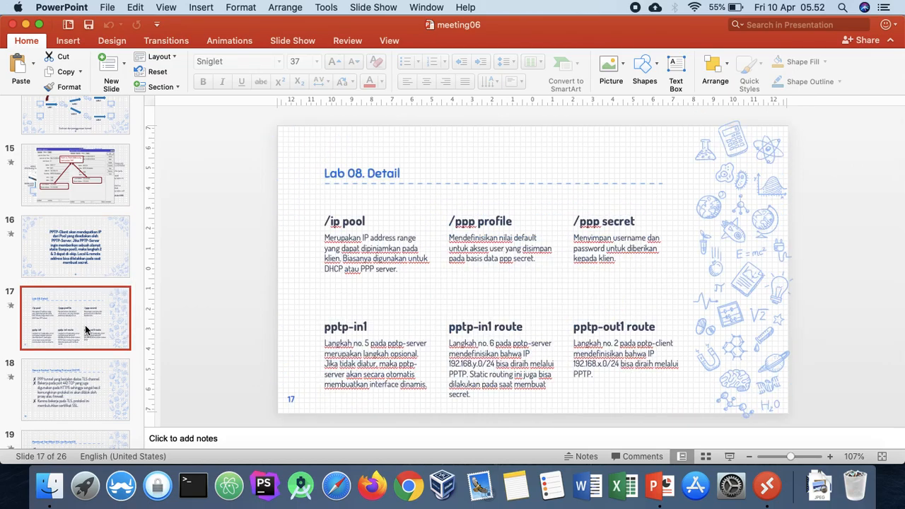
key(Down)
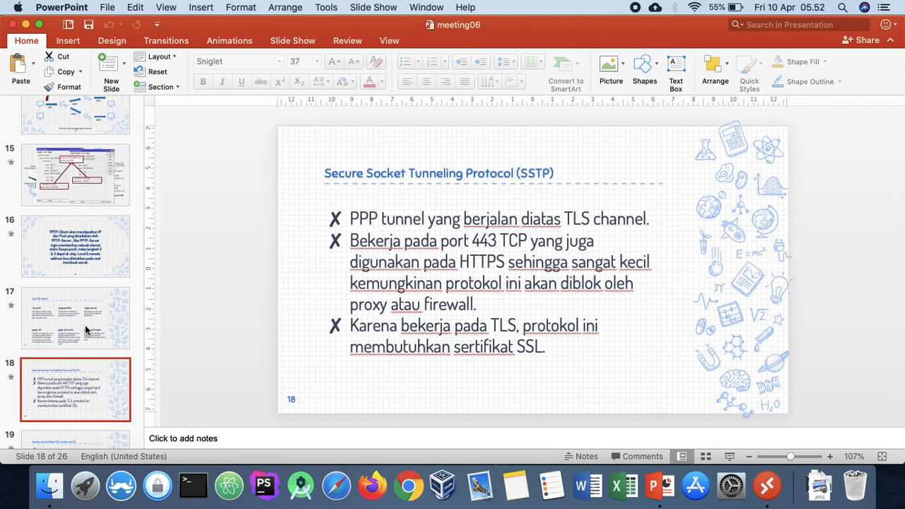
click(85, 324)
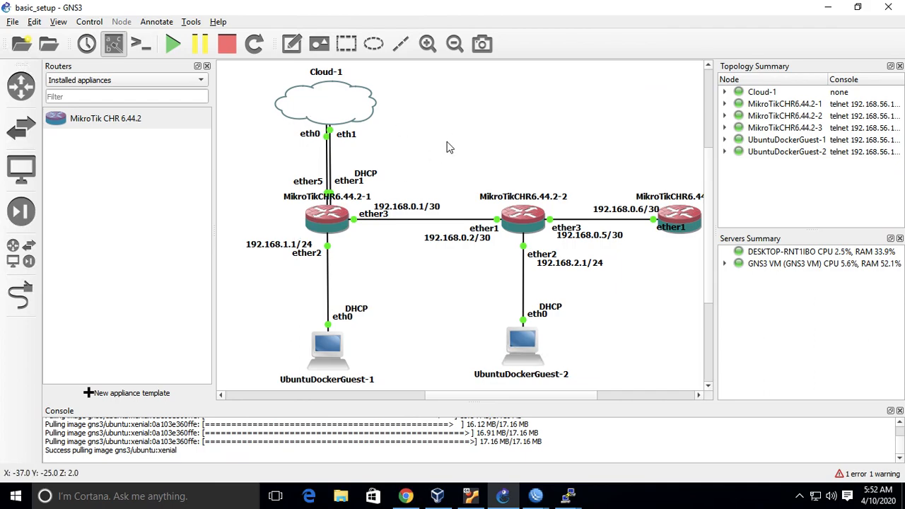
Bring up the chr01 WinBox session from GNS3 and close its Terminal, Route List and Address List windows.
scroll(622, 236, right, 1)
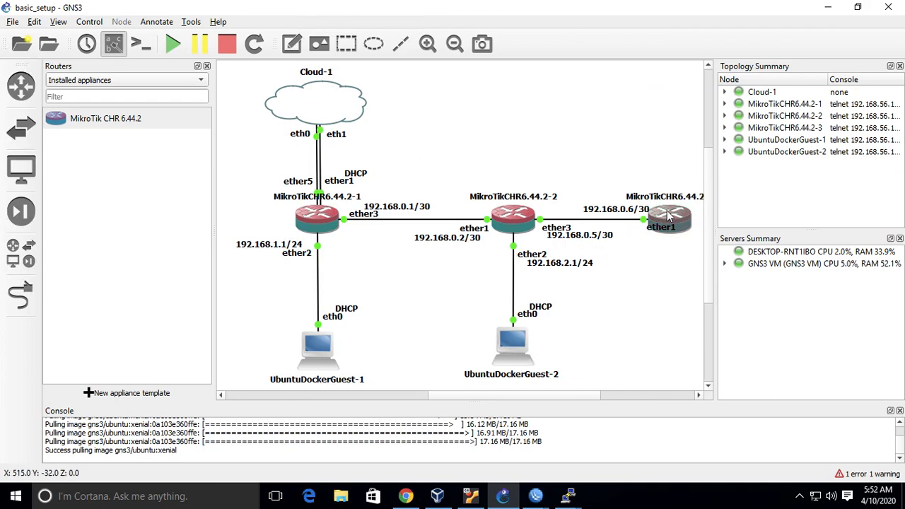
mouse_move(668, 215)
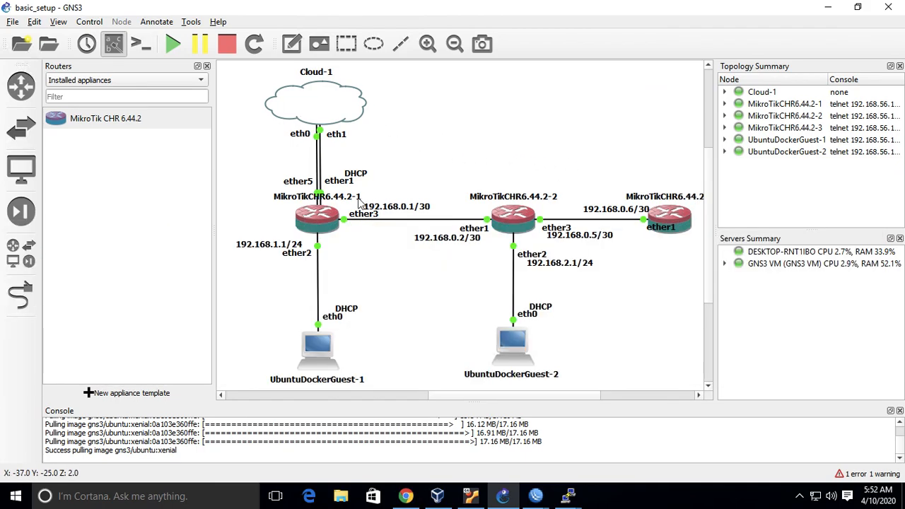
mouse_move(320, 233)
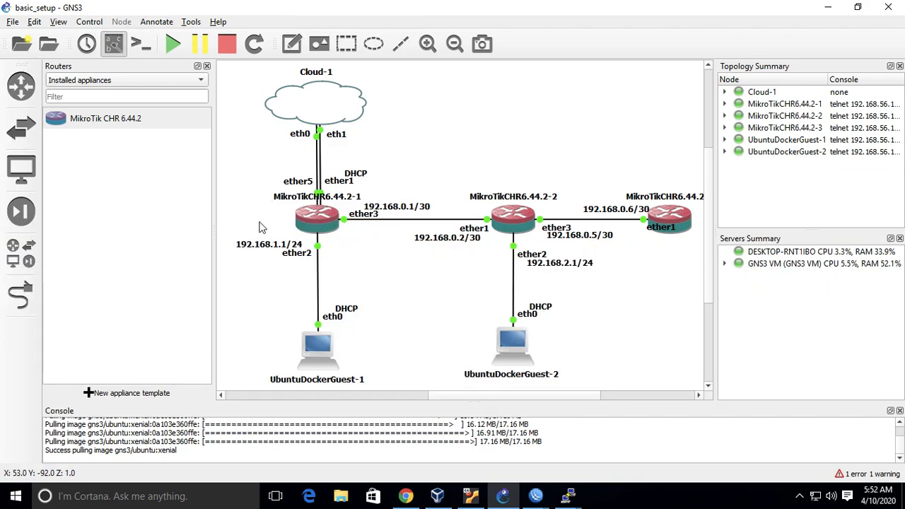
mouse_move(535, 495)
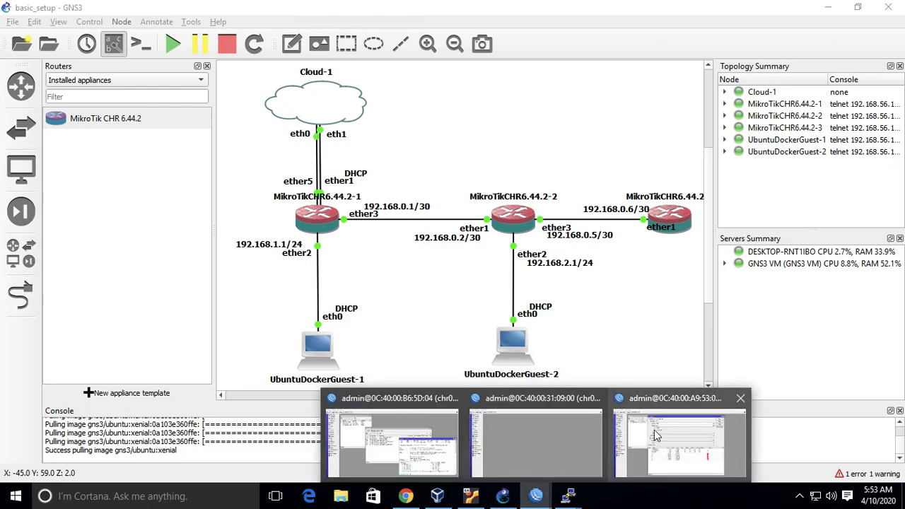
click(399, 442)
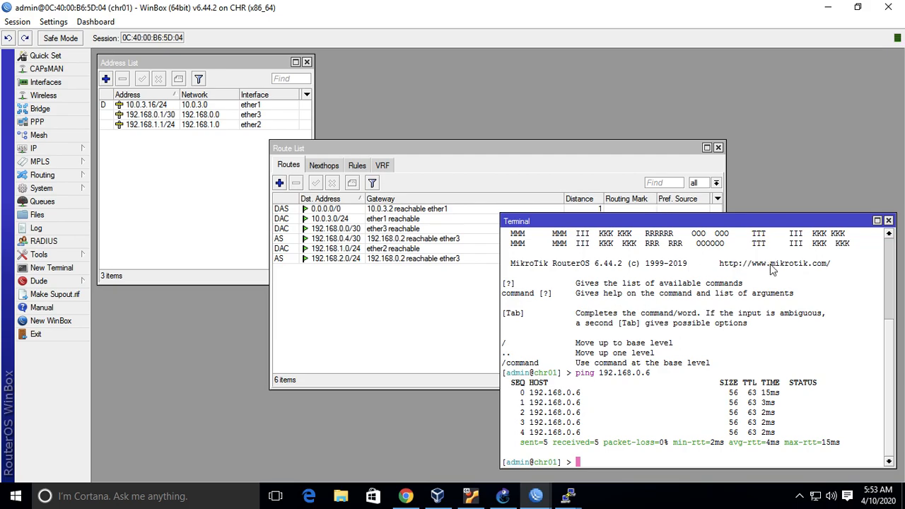
click(889, 220)
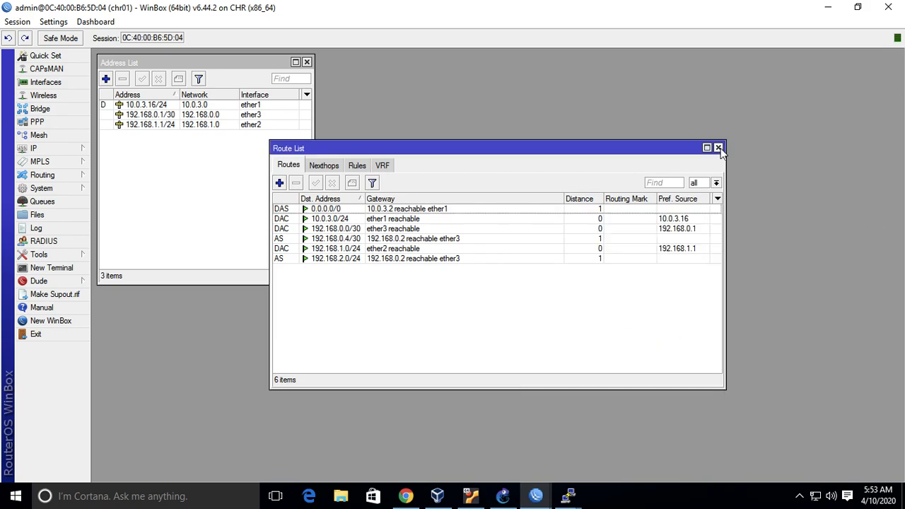
click(718, 148)
click(306, 62)
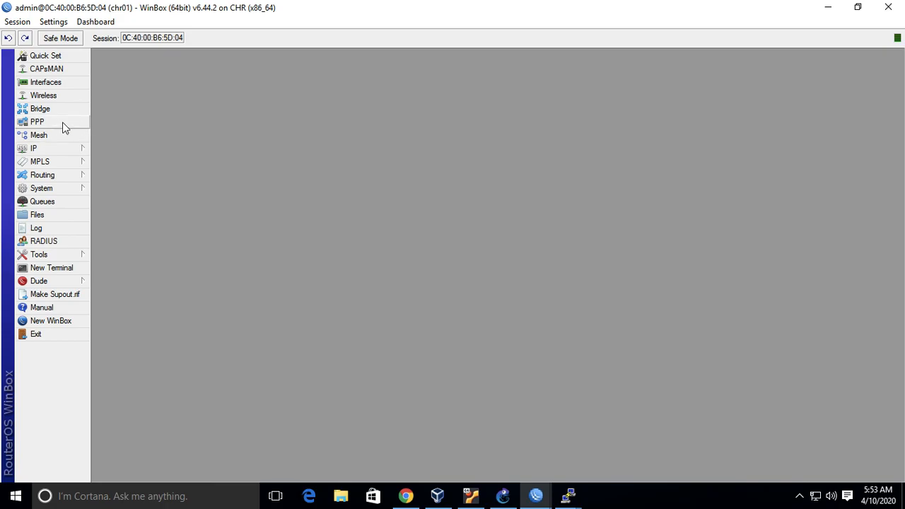
Enable the PPTP server in chr01's PPP settings, keeping default-encryption as its default profile.
click(64, 127)
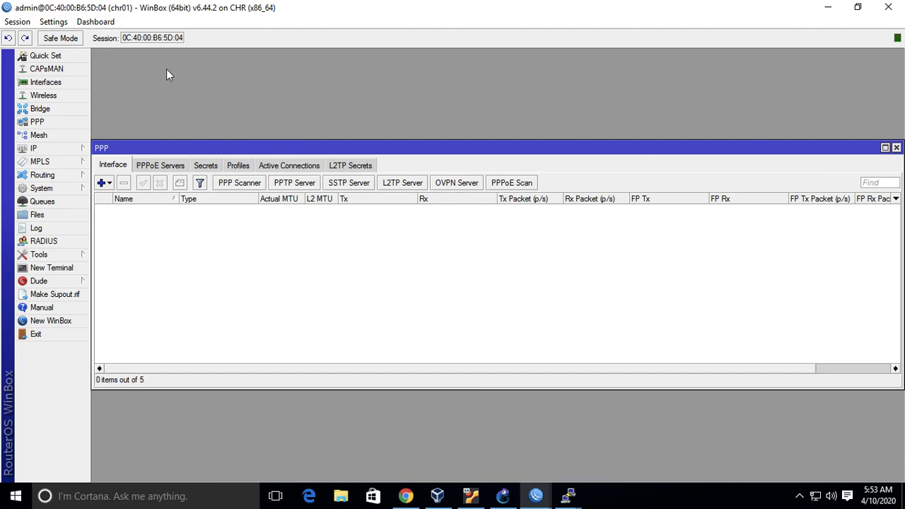
click(295, 185)
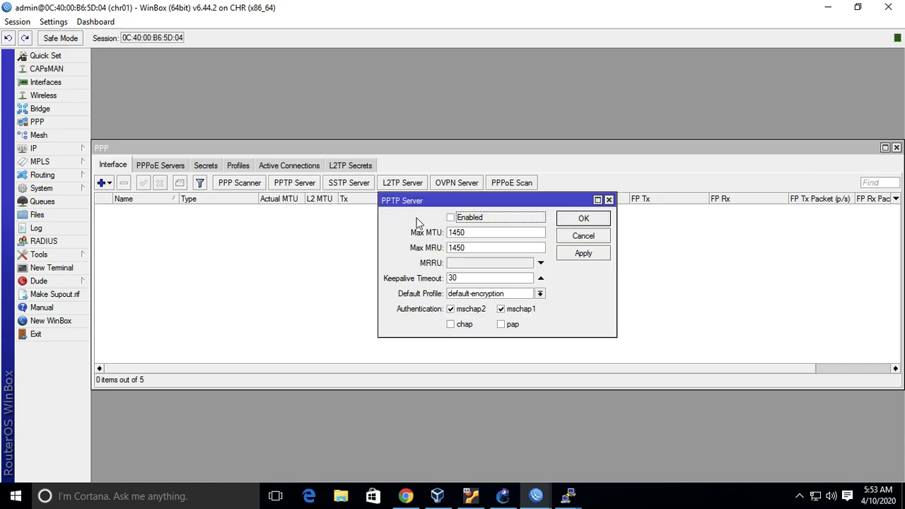
click(451, 219)
click(540, 295)
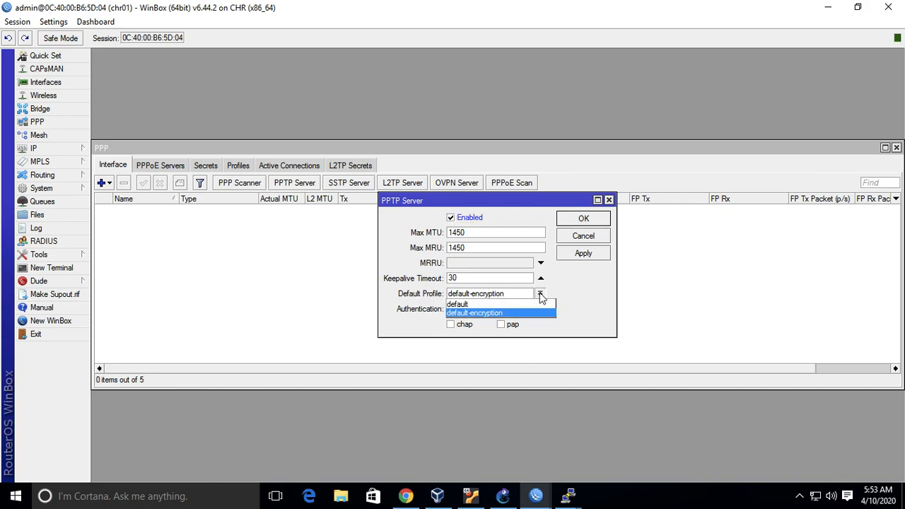
click(618, 288)
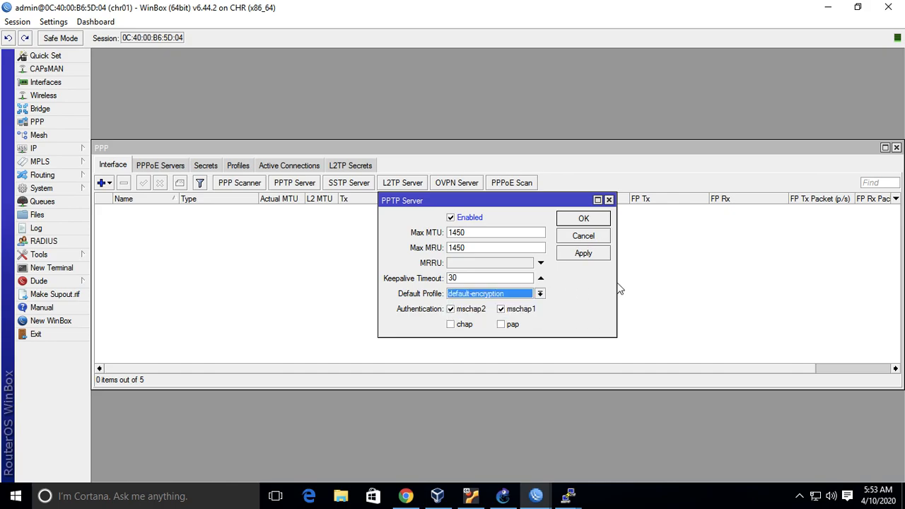
click(606, 236)
click(309, 182)
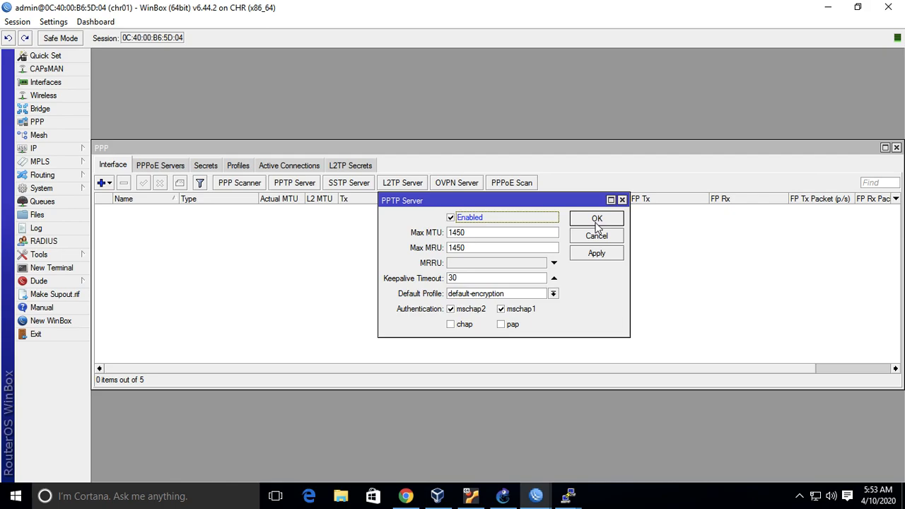
click(596, 220)
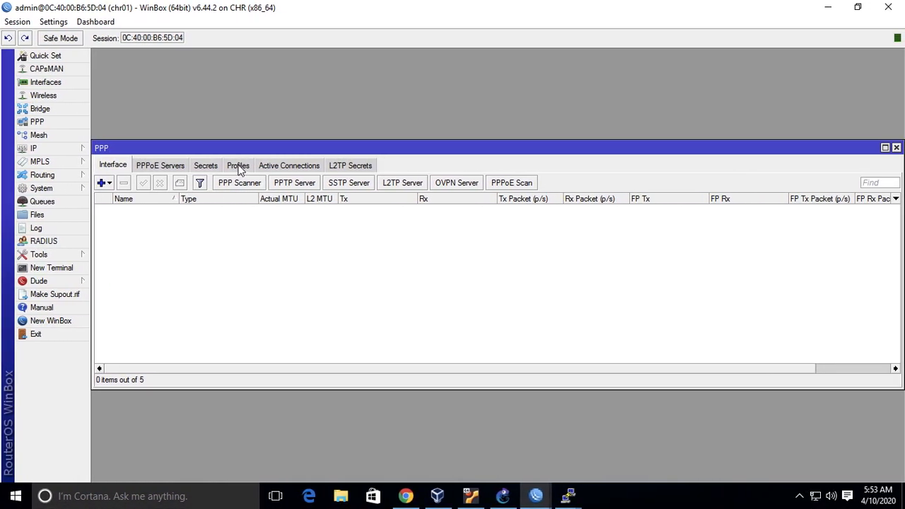
Open a new PPP profile form among chr01's PPP profiles.
click(236, 168)
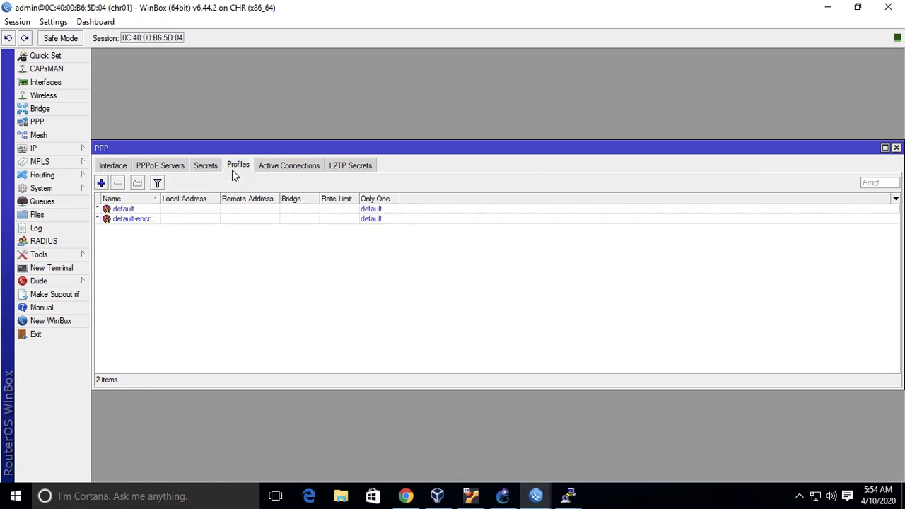
click(205, 169)
click(237, 167)
click(101, 183)
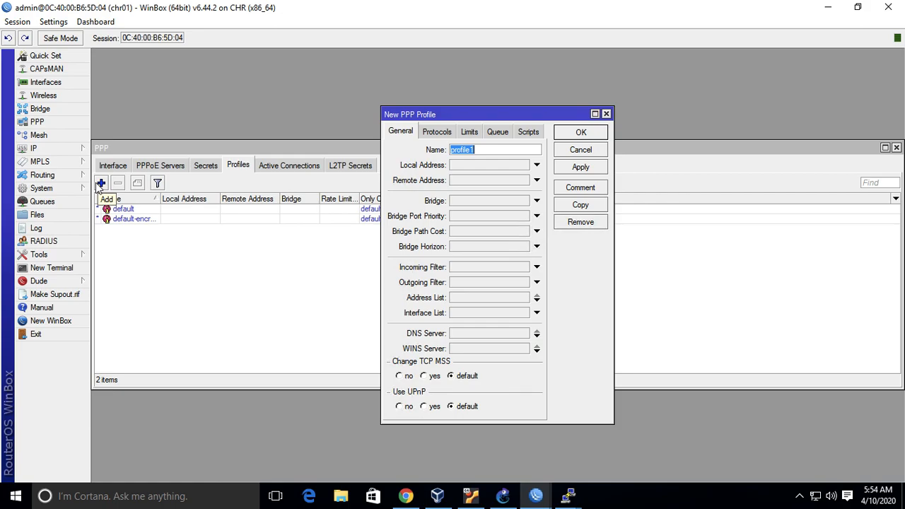
Switch to PowerPoint and review the Lab 08 PPTP server and client commands on slide 15 in full-screen presentation.
key(ctrl+Left)
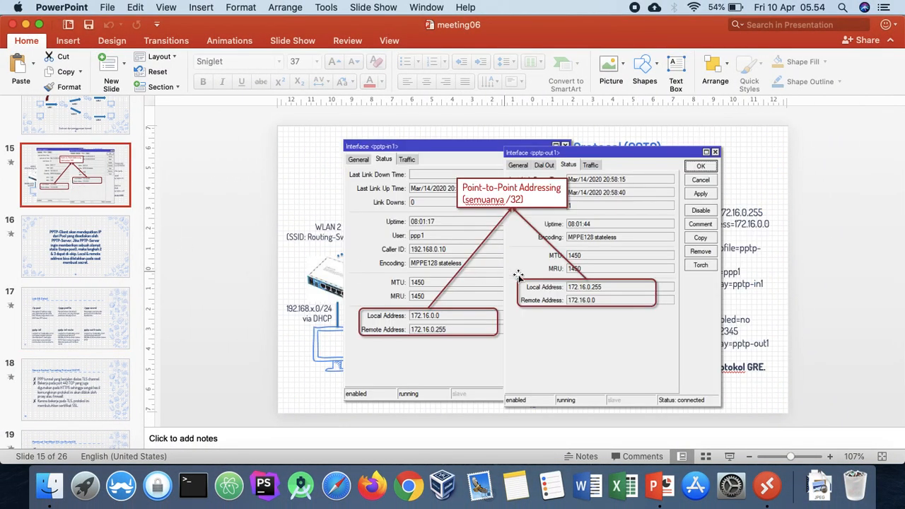
click(728, 455)
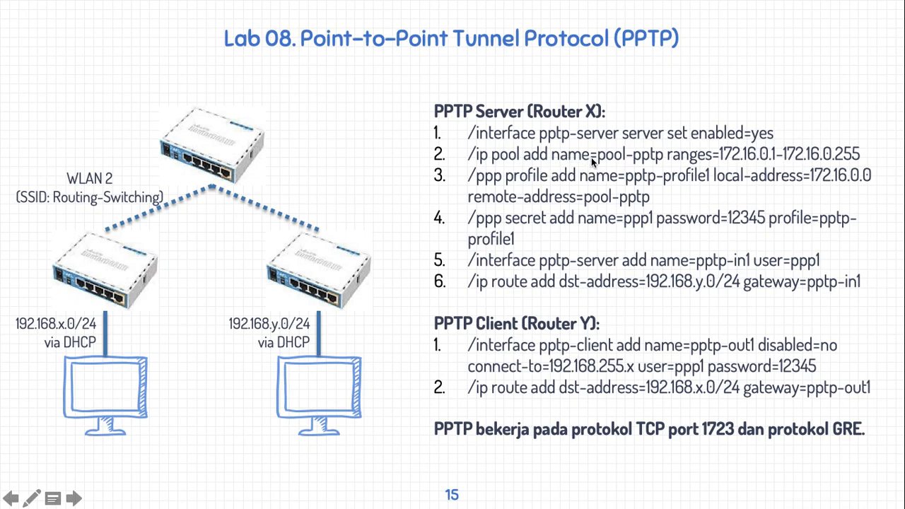
key(Escape)
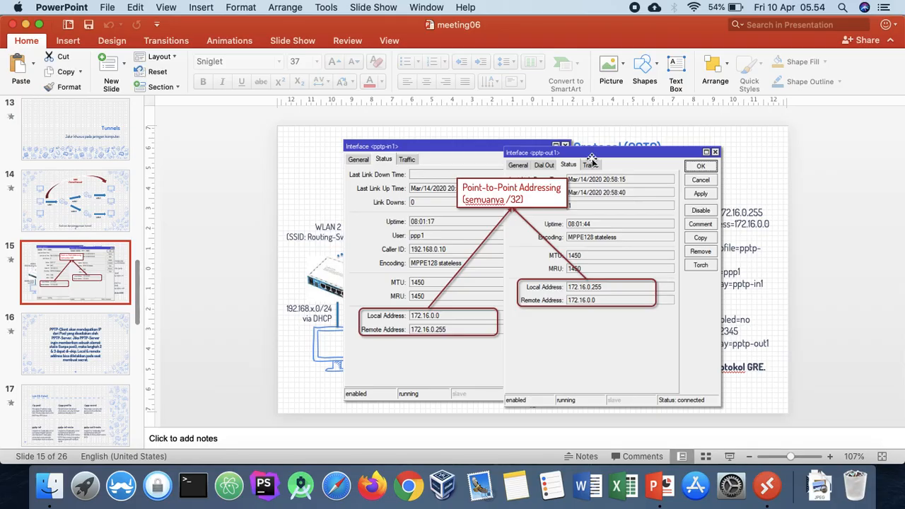
Open the Selection Pane for slide 15 and identify which listed objects make up the interface screenshots and callouts covering the commands.
click(716, 67)
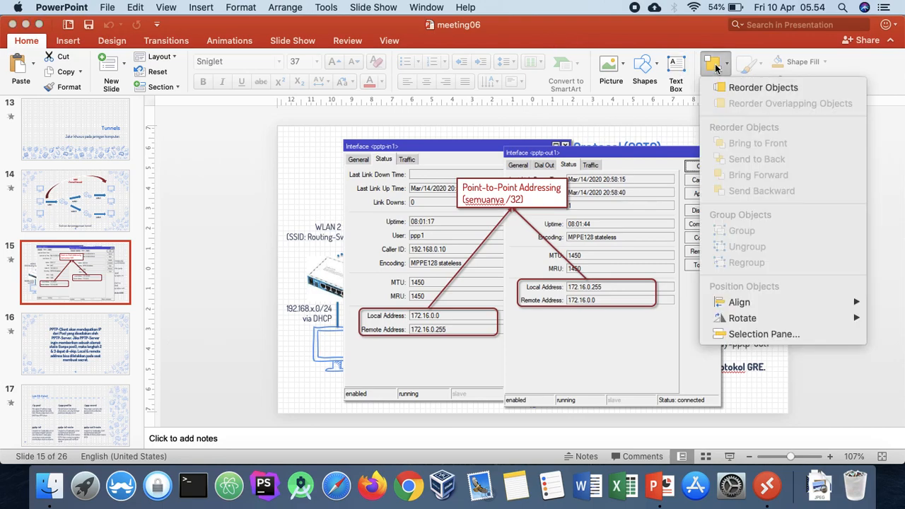
click(792, 335)
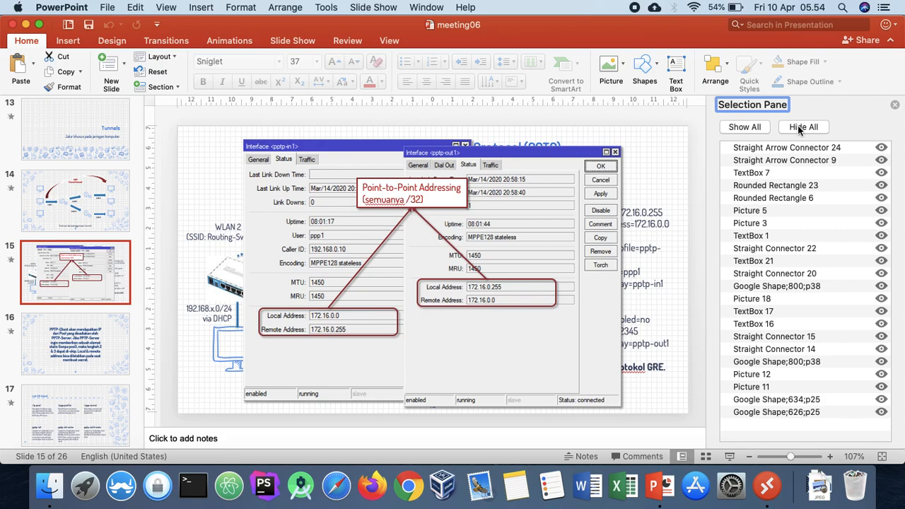
click(797, 147)
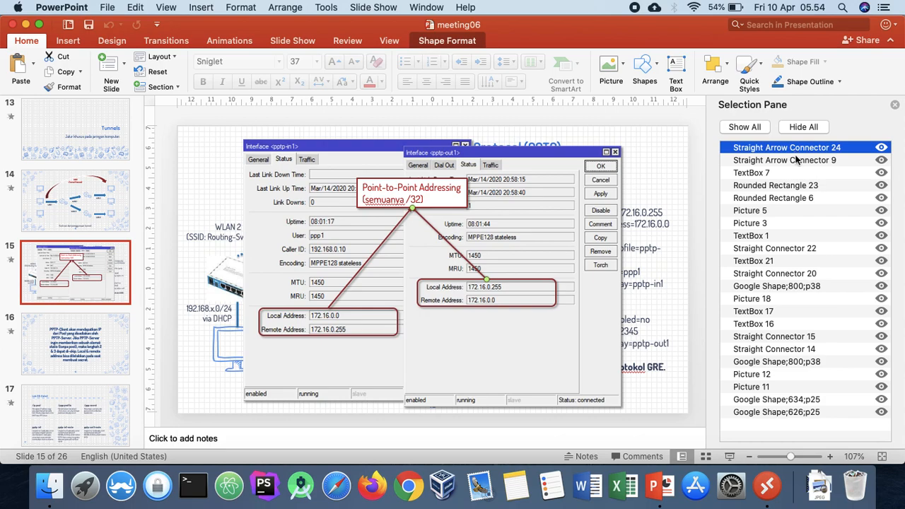
click(802, 248)
click(799, 263)
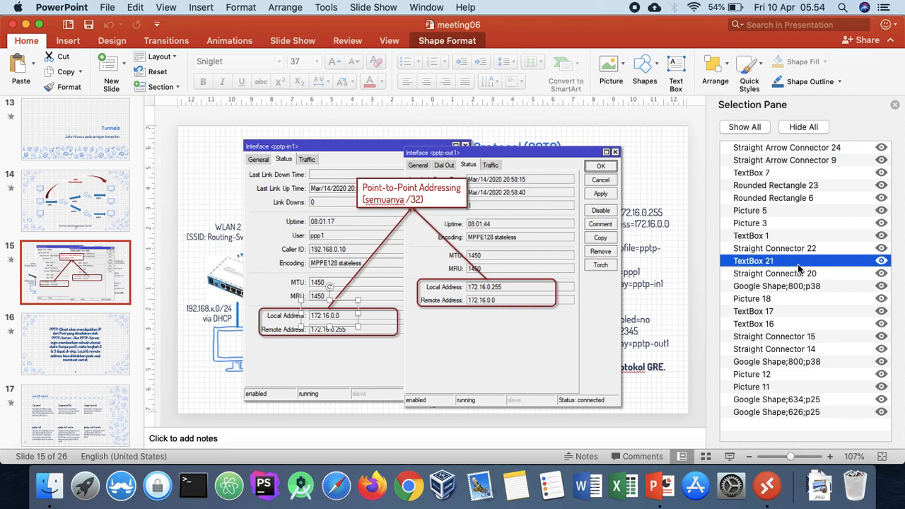
click(801, 286)
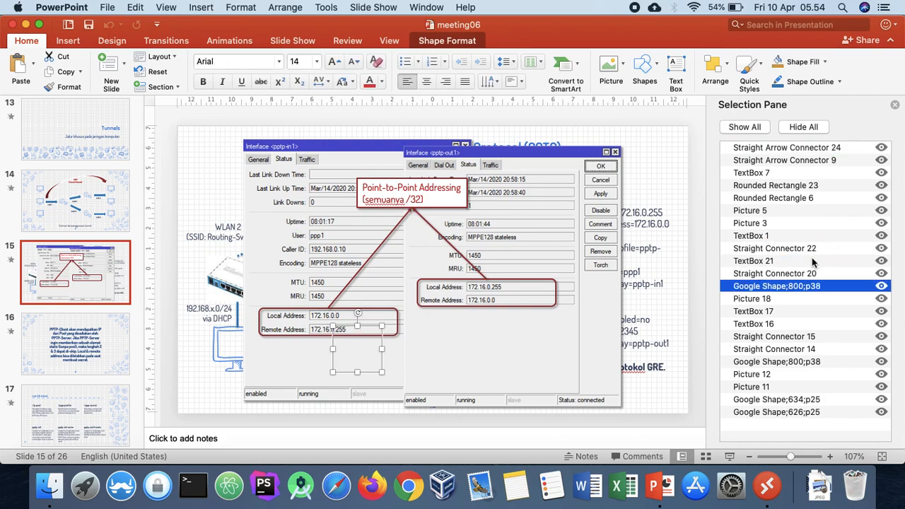
click(810, 274)
key(Up)
key(Up)
key(Up)
key(Up)
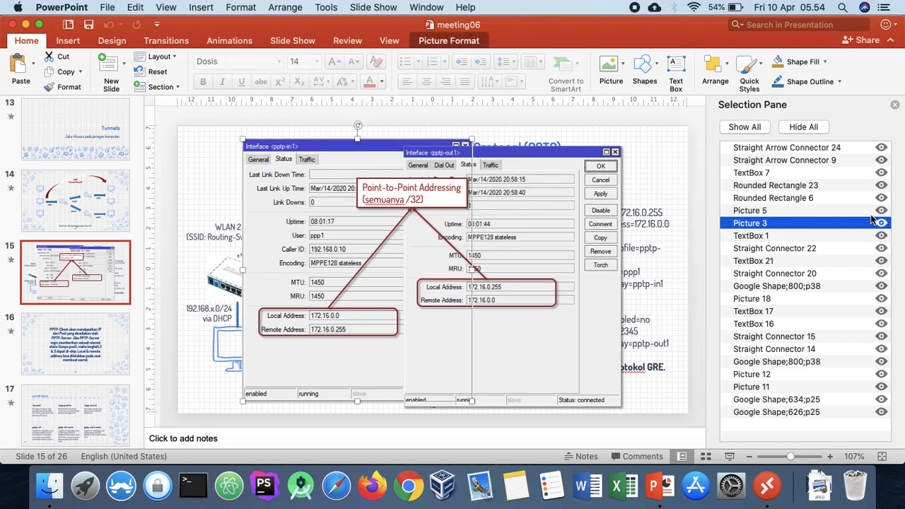
Hide both Straight Arrow Connectors 24 and 9, TextBox 7, Rounded Rectangles 23 and 6, Picture 5 and Picture 3 on slide 15.
click(881, 150)
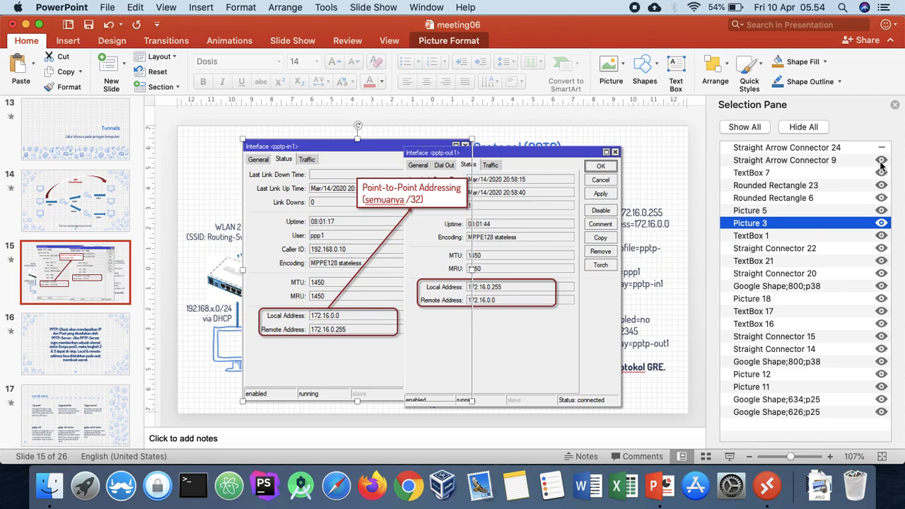
click(881, 160)
click(881, 173)
click(881, 185)
click(881, 198)
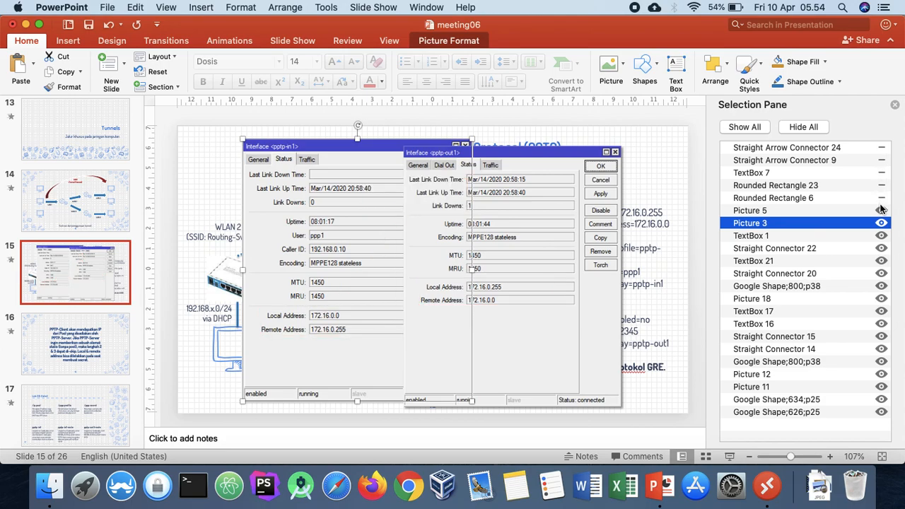
click(880, 211)
click(881, 223)
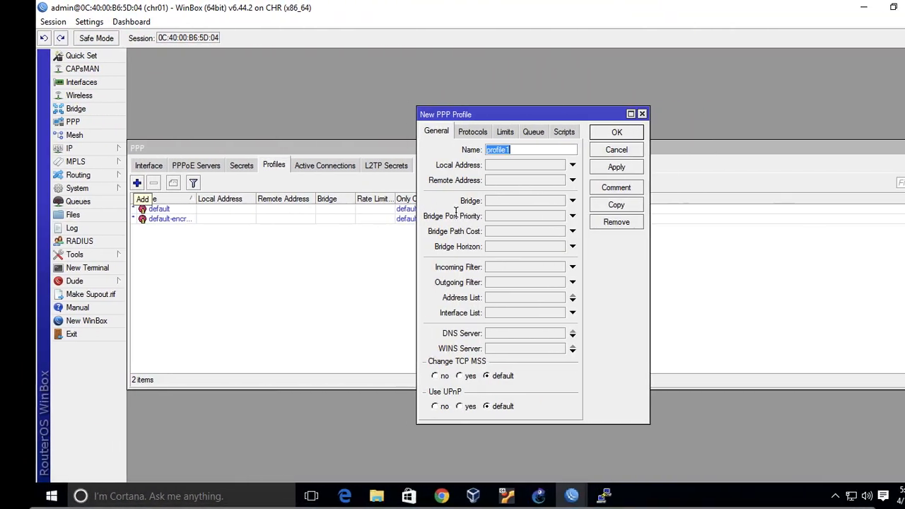
Switch back to chr01's WinBox session, discard the unsaved PPP profile form and open the IP pool list.
key(Escape)
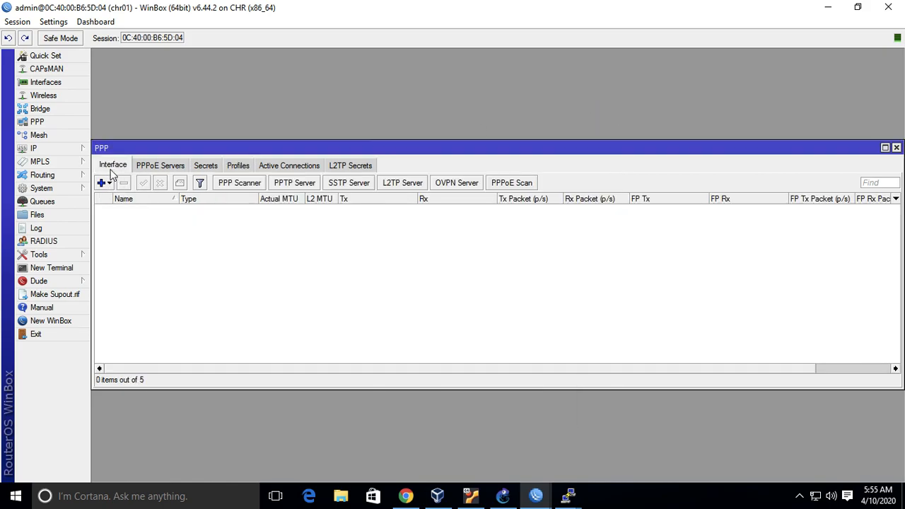
click(67, 150)
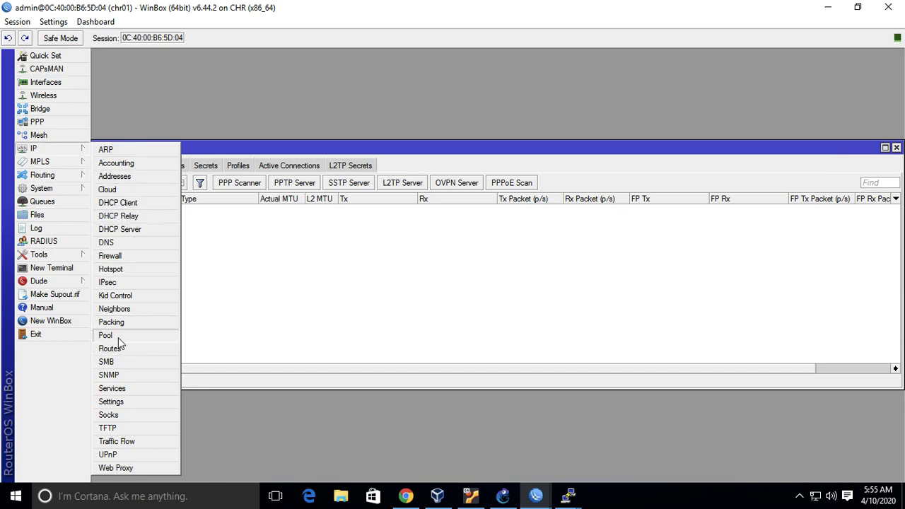
click(107, 335)
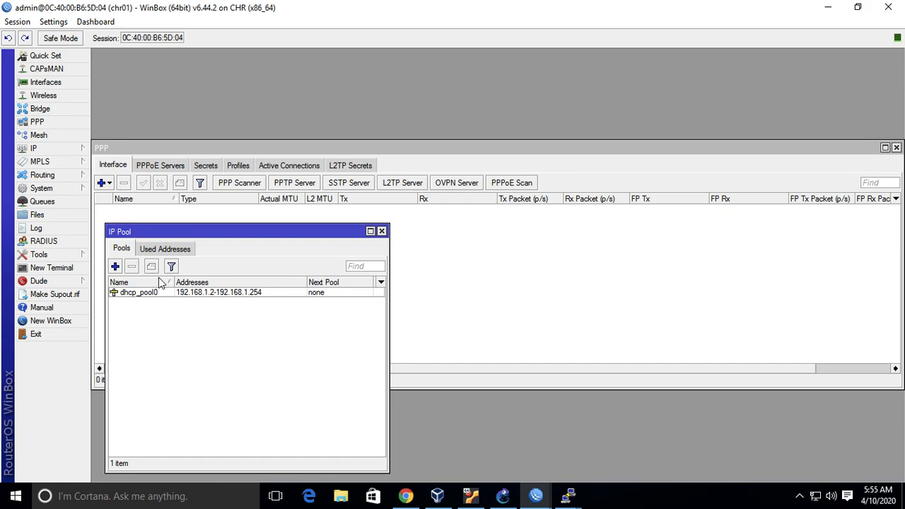
Start a new IP pool on chr01 and name it pool-ppp.
click(115, 266)
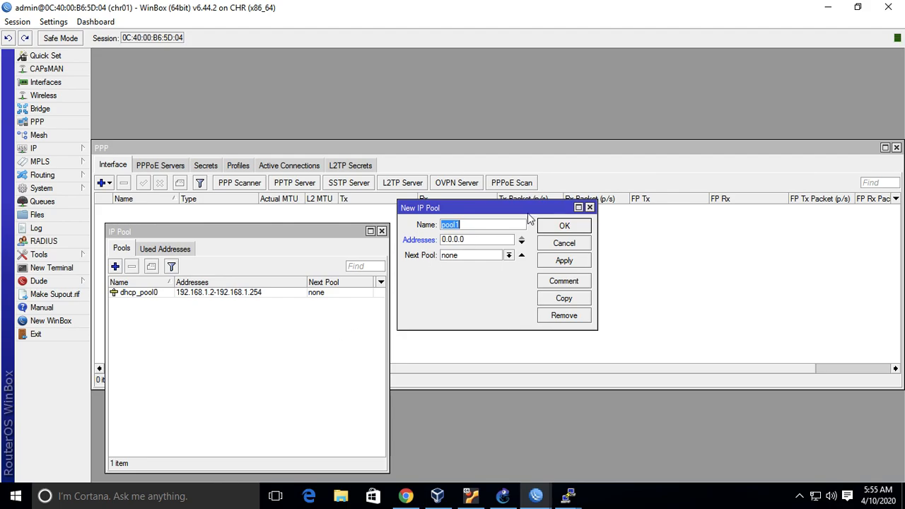
text(pool-)
text(ppt)
key(BackSpace)
key(BackSpace)
text(p)
Set the new pool's addresses to 172.16.0.2-172.16.0.254 and save the pool.
click(496, 238)
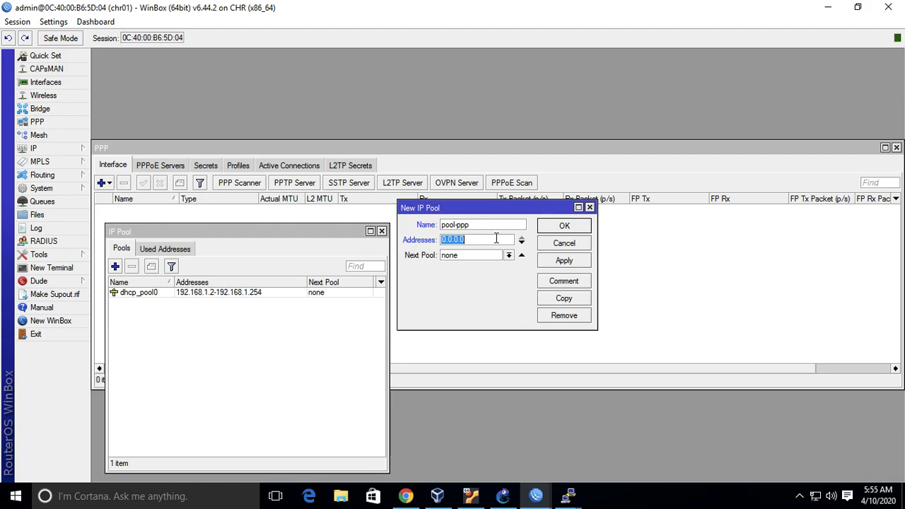
text(172.16.)
text(0.1-17)
text(2.16.0.254)
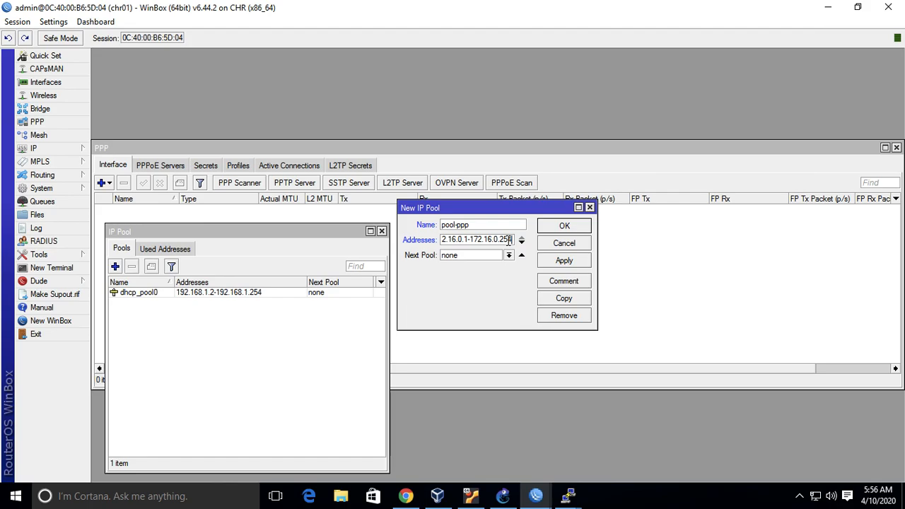
click(475, 239)
key(BackSpace)
text(2)
click(564, 227)
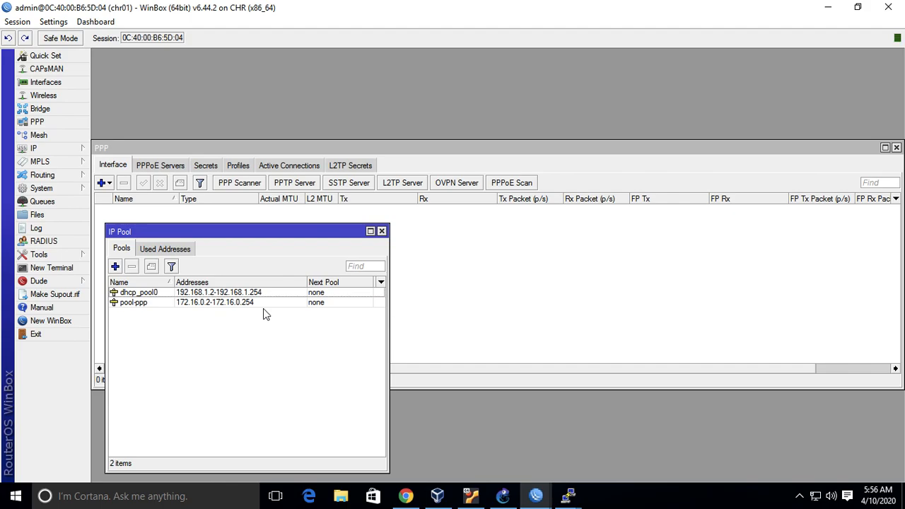
Open a new PPP profile form on chr01 and check the profile command on the Lab 08 slide in PowerPoint.
key(ctrl+Left)
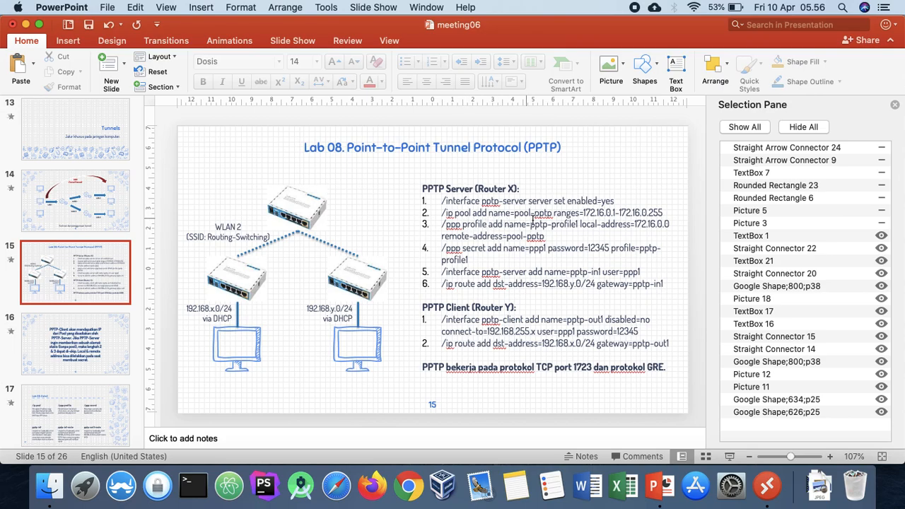
key(ctrl+Right)
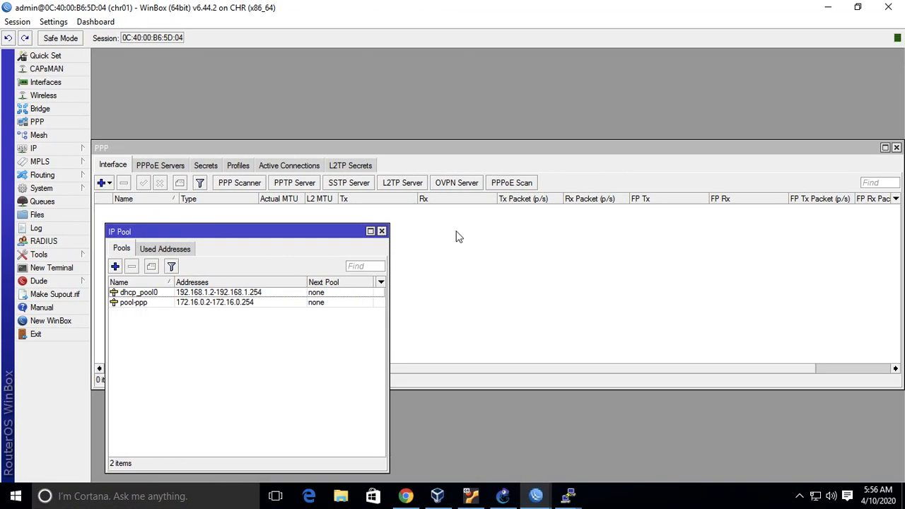
click(441, 236)
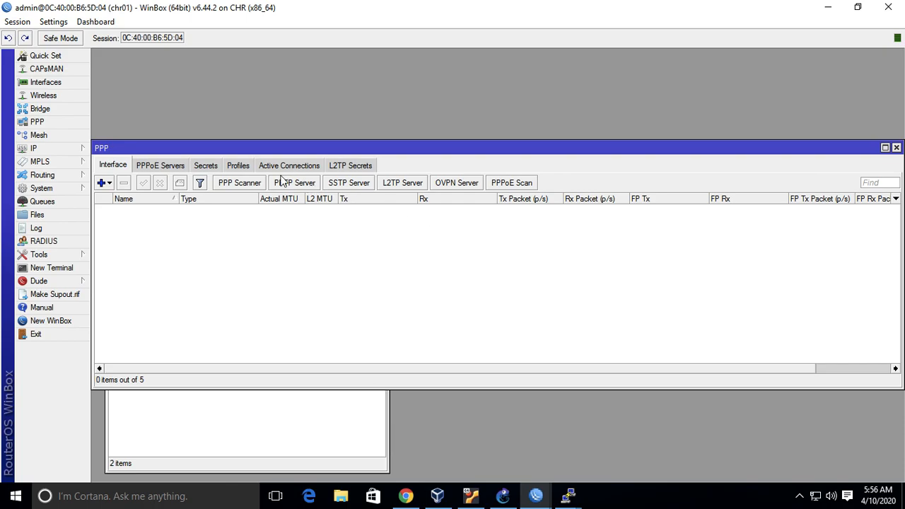
click(251, 168)
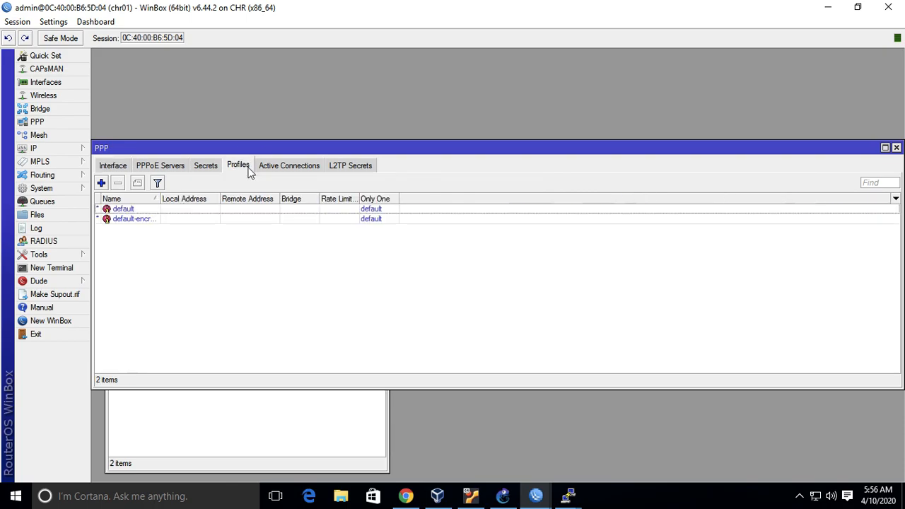
click(101, 183)
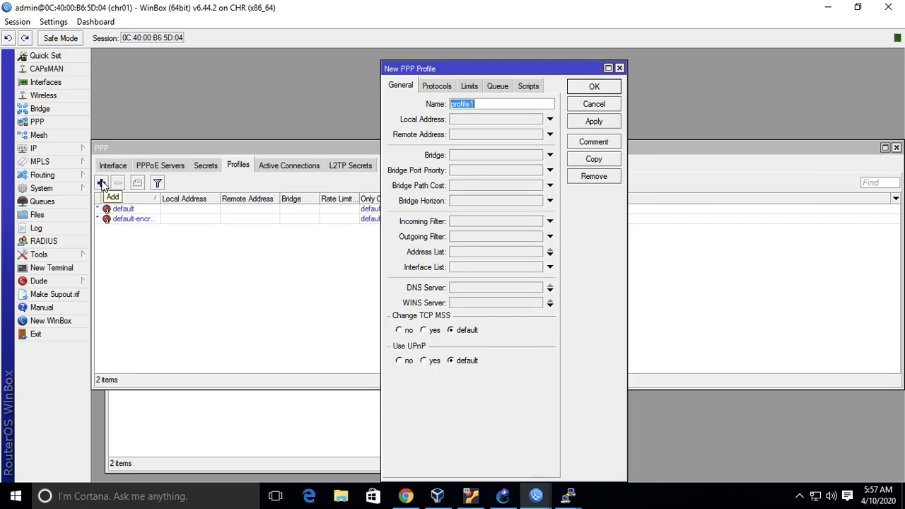
key(ctrl+Left)
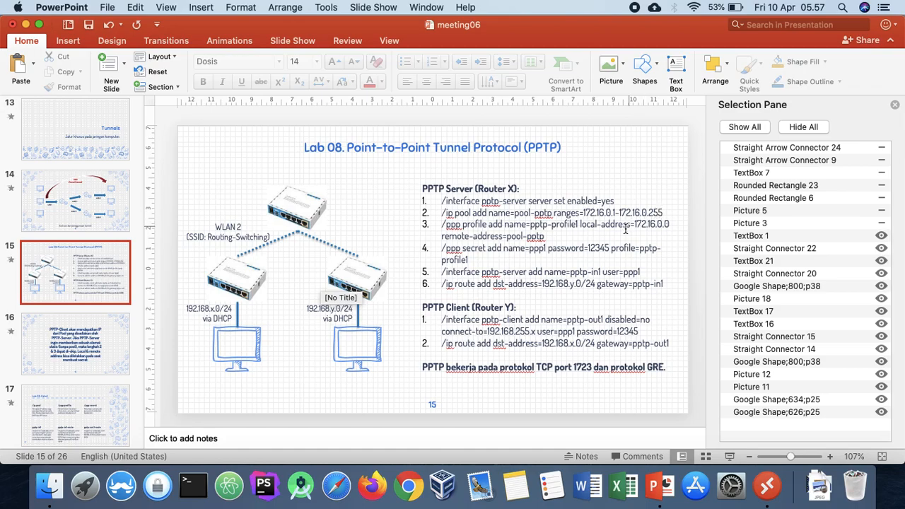
key(ctrl+Right)
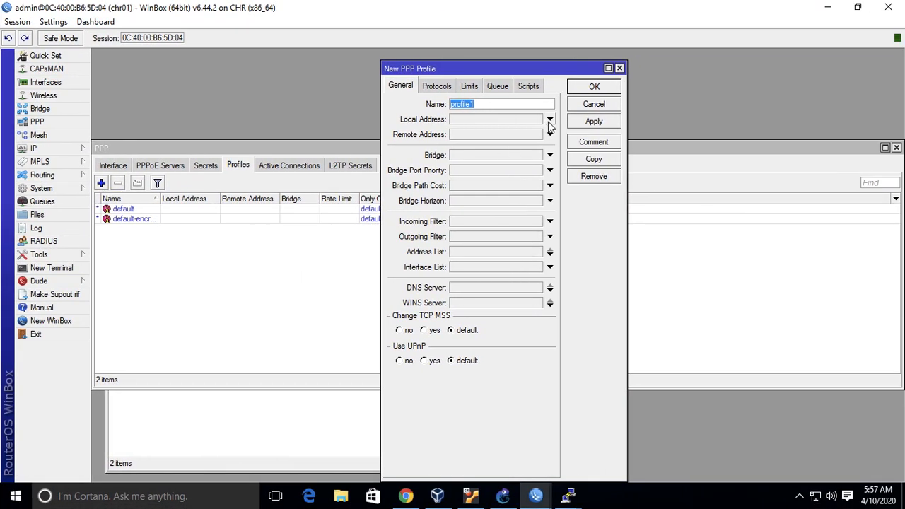
Create the PPP profile under the name profile1 with local address 172.16.0.1 and remote address pool-ppp.
click(549, 120)
text(172.16.)
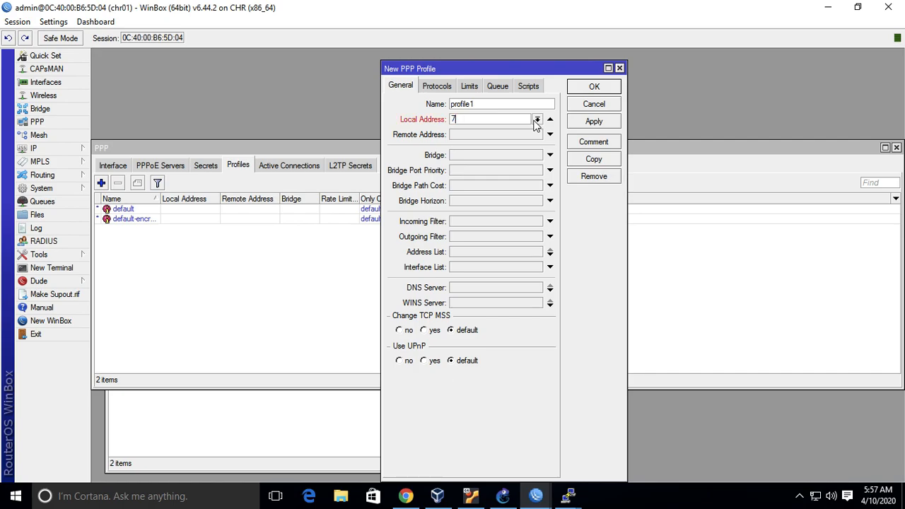
text(0.1)
click(549, 135)
click(537, 135)
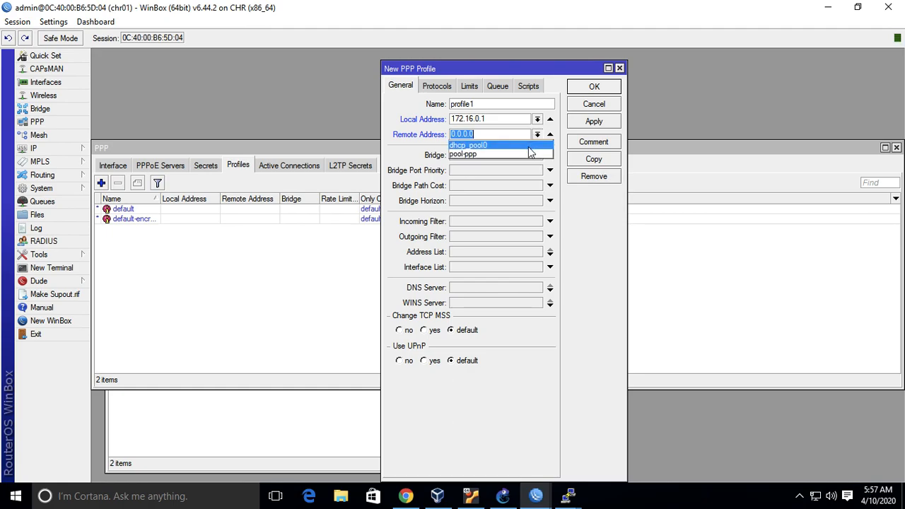
click(528, 154)
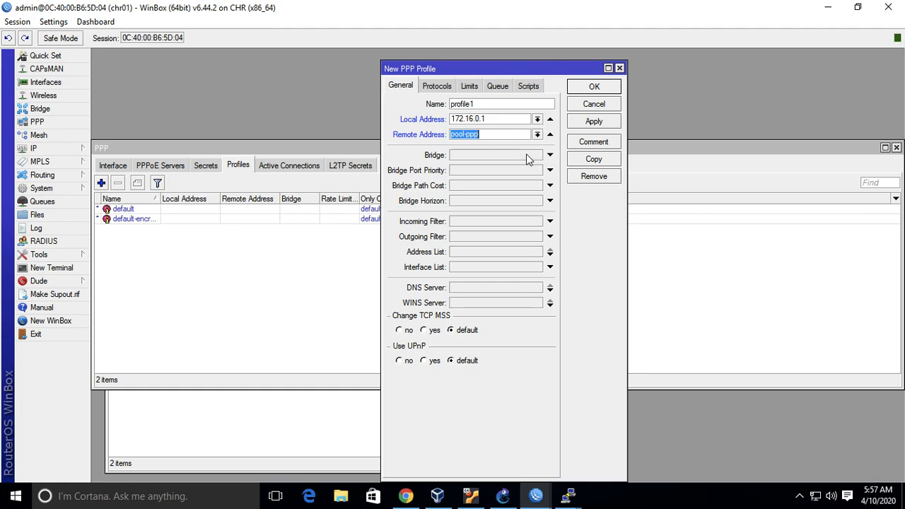
click(610, 89)
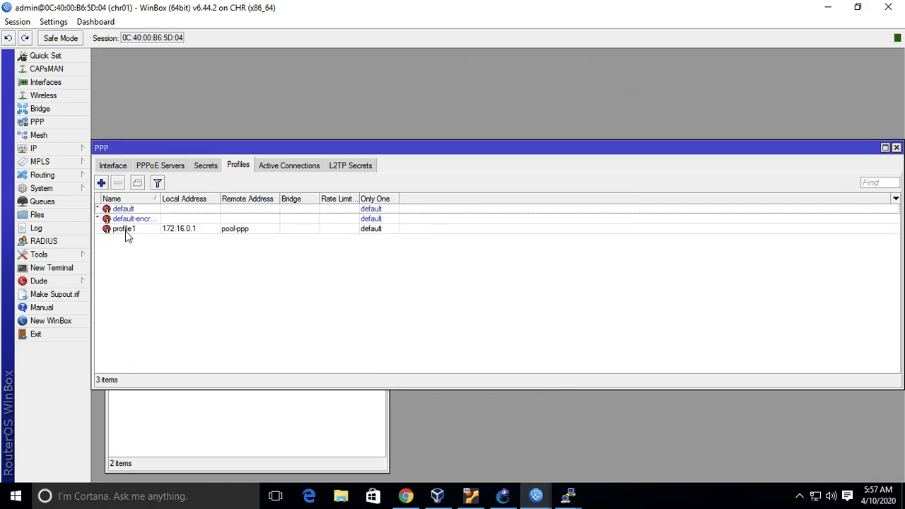
Review the Lab 08 slide's PPP secret command and start a new secret named ppp1 on chr01, entering its password.
key(ctrl+Left)
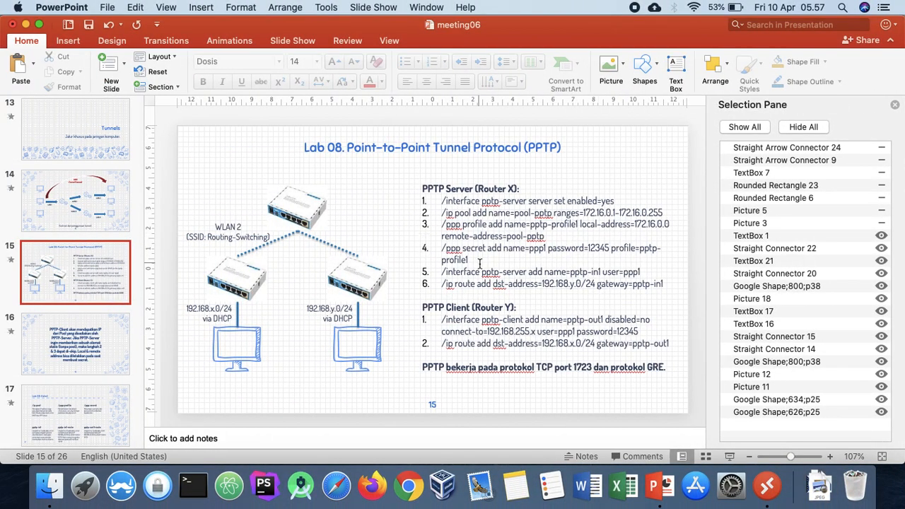
key(ctrl+Right)
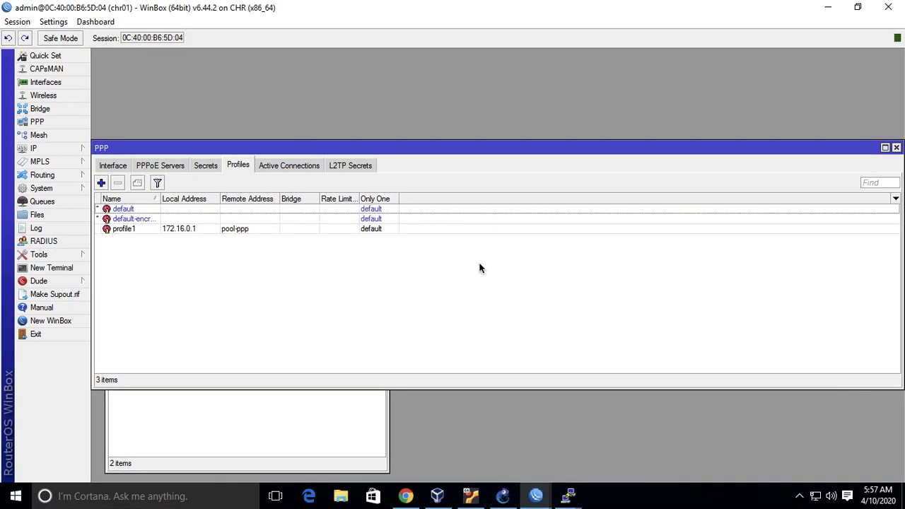
click(206, 165)
click(101, 183)
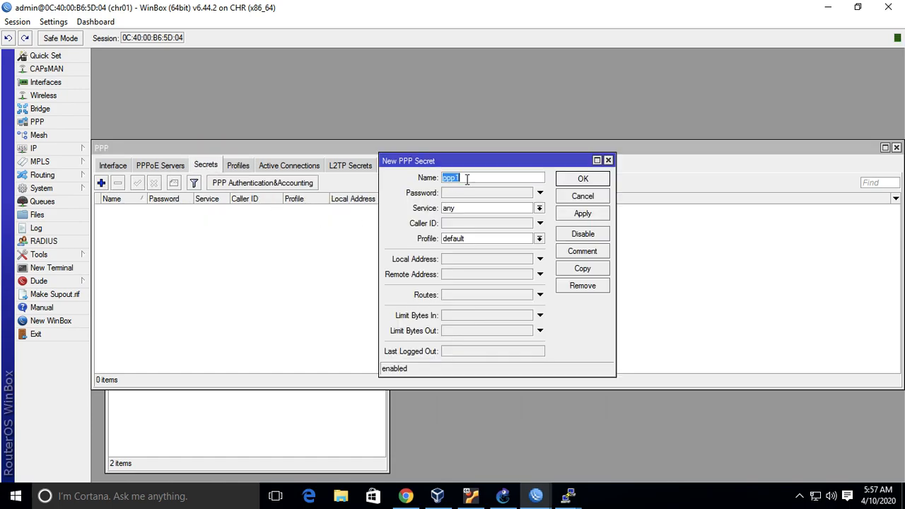
click(539, 193)
text(*****)
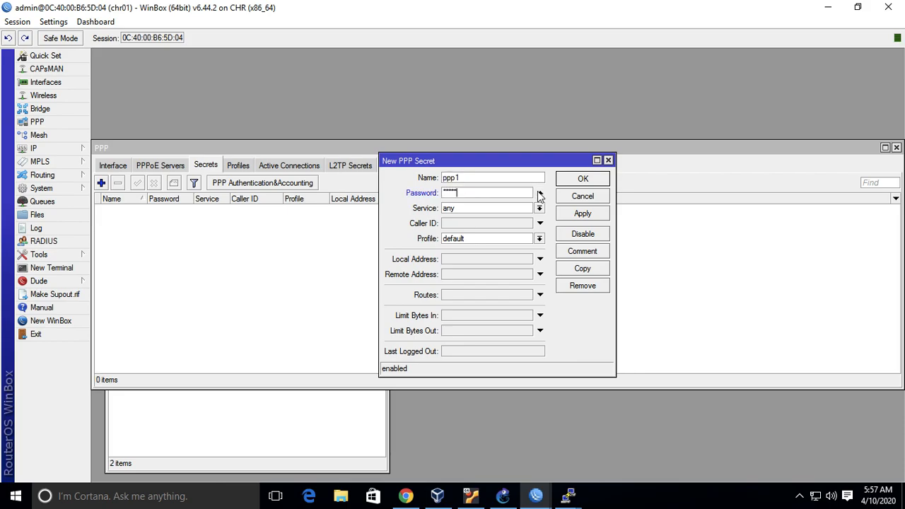
Keep any as the ppp1 secret's service after viewing the options and select profile1 as its profile.
click(540, 209)
click(539, 208)
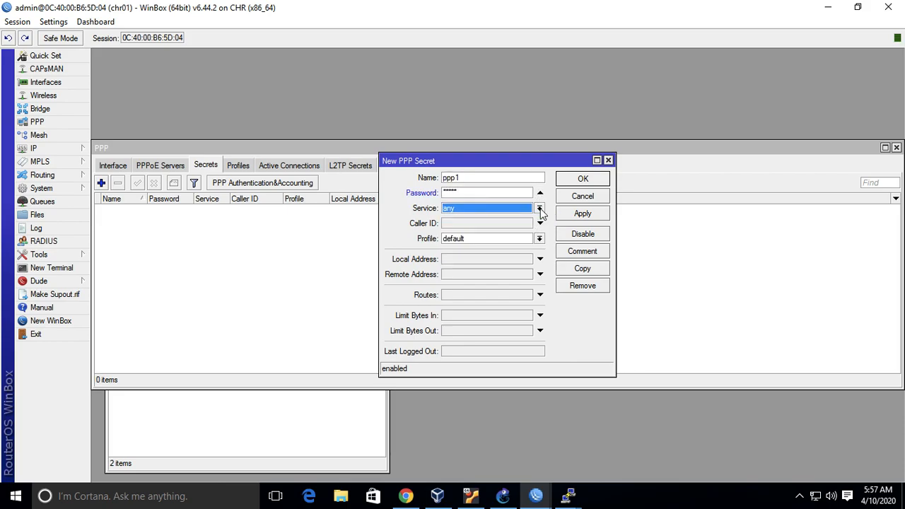
click(540, 208)
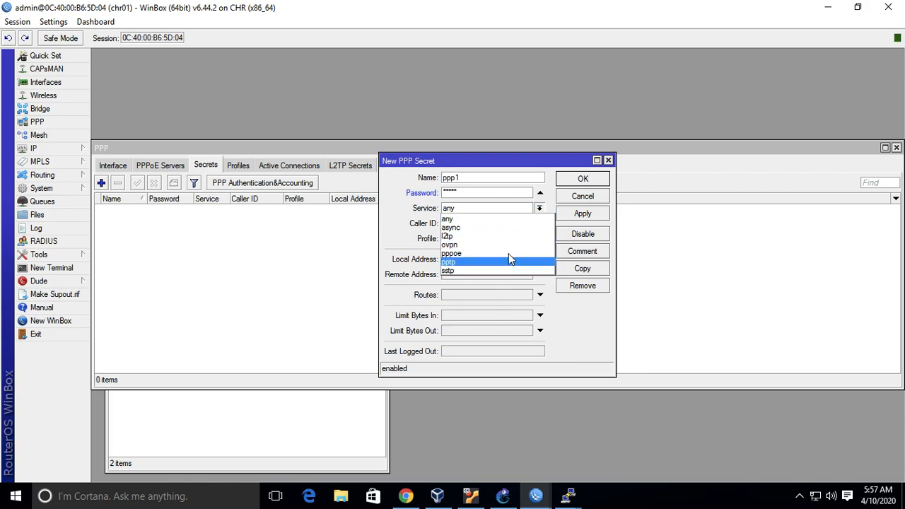
click(539, 209)
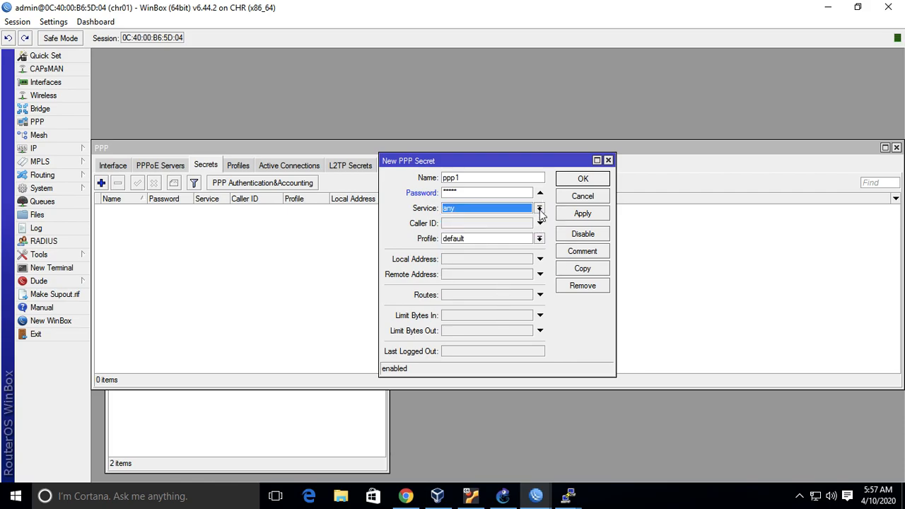
click(539, 238)
click(526, 267)
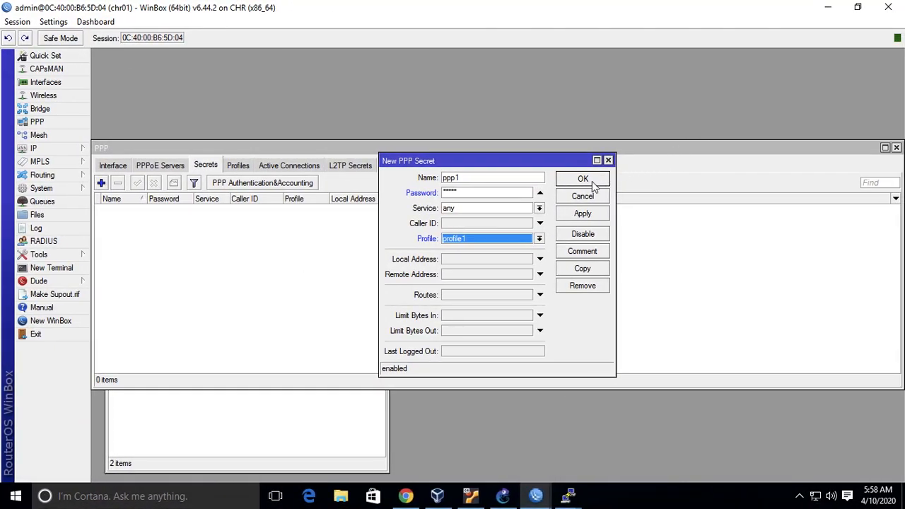
Switch to the chr03 session in WinBox and close its leftover windows, including the address list.
click(590, 180)
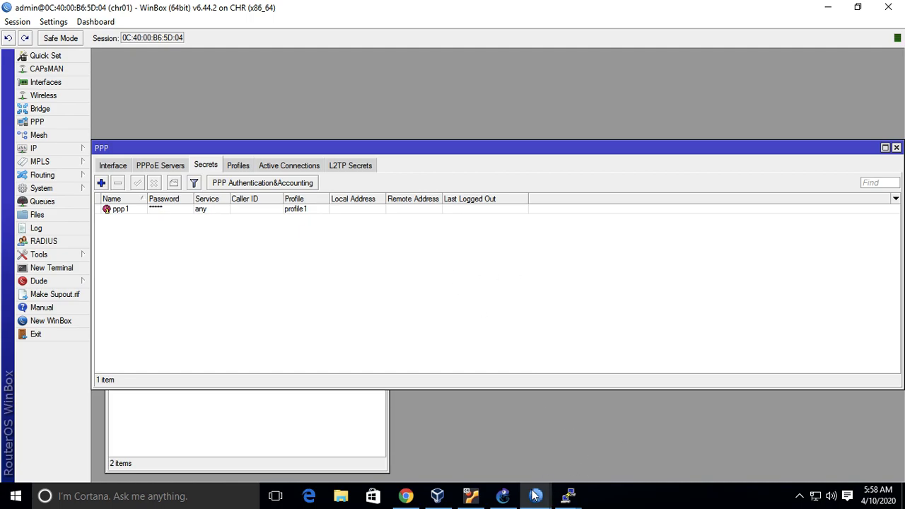
key(ctrl+Left)
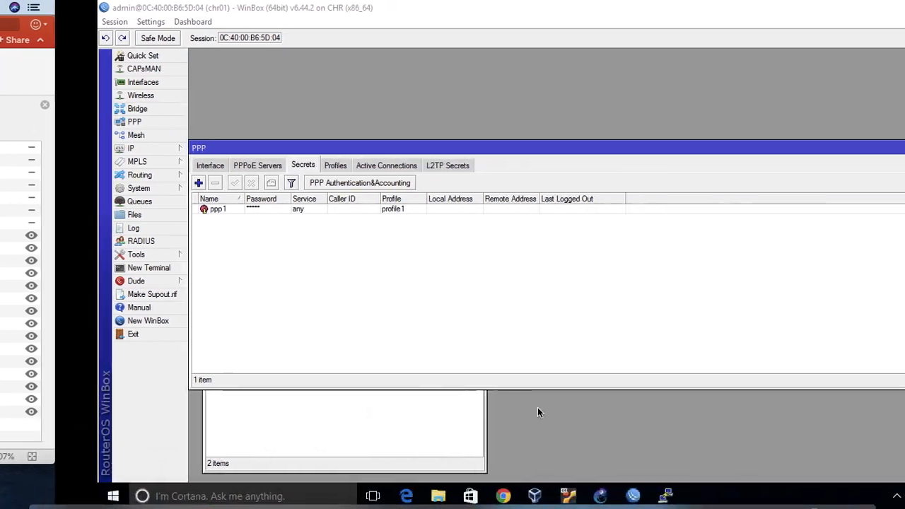
mouse_move(537, 499)
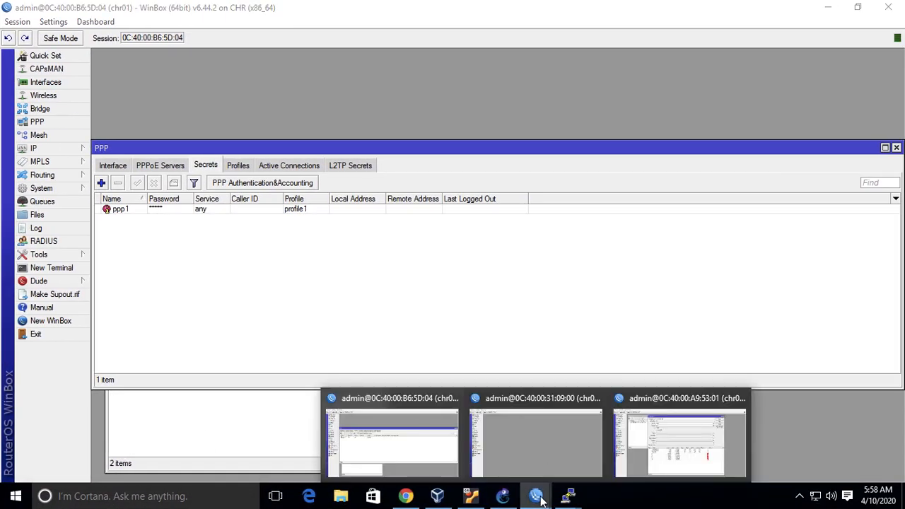
click(718, 420)
click(752, 67)
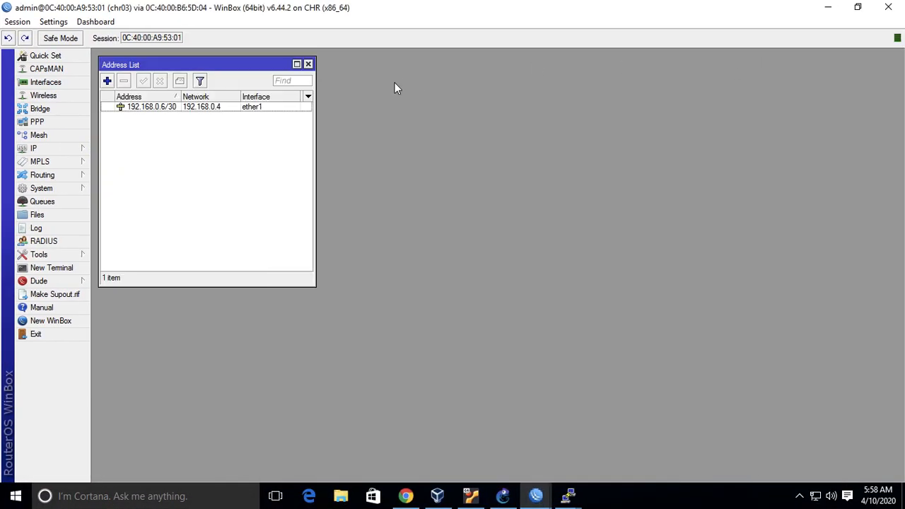
click(308, 65)
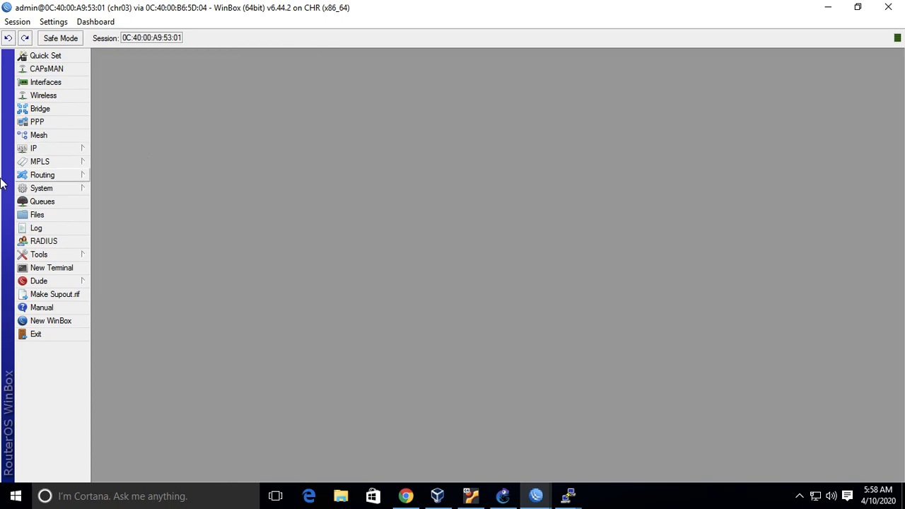
Open the PPP interface list on chr03 and briefly check the router's general interface list.
click(74, 123)
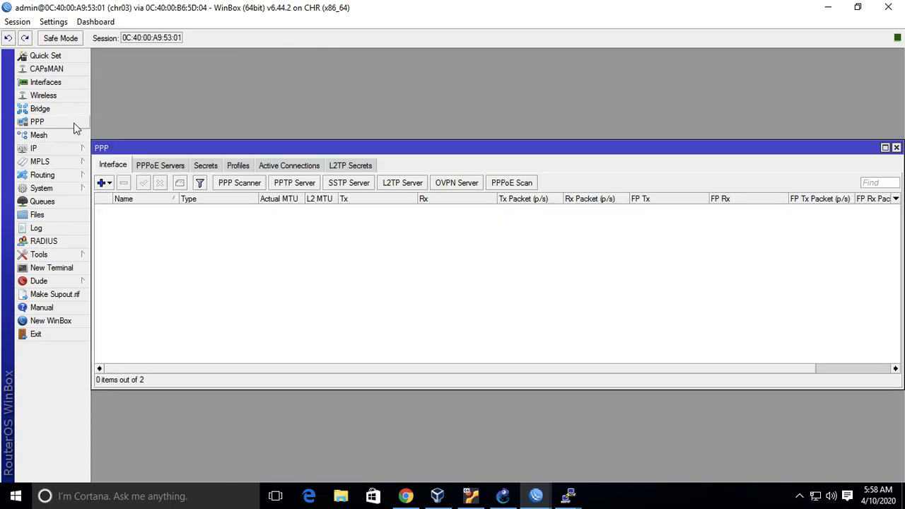
click(57, 82)
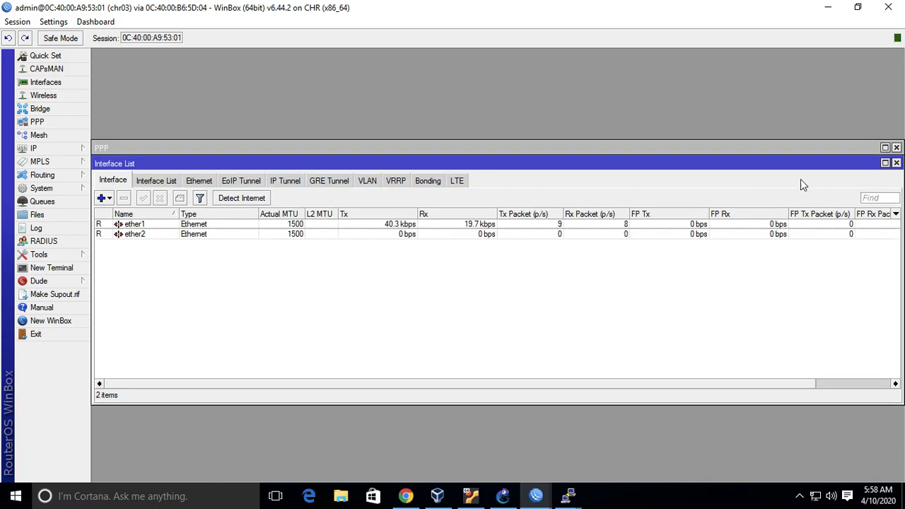
click(896, 163)
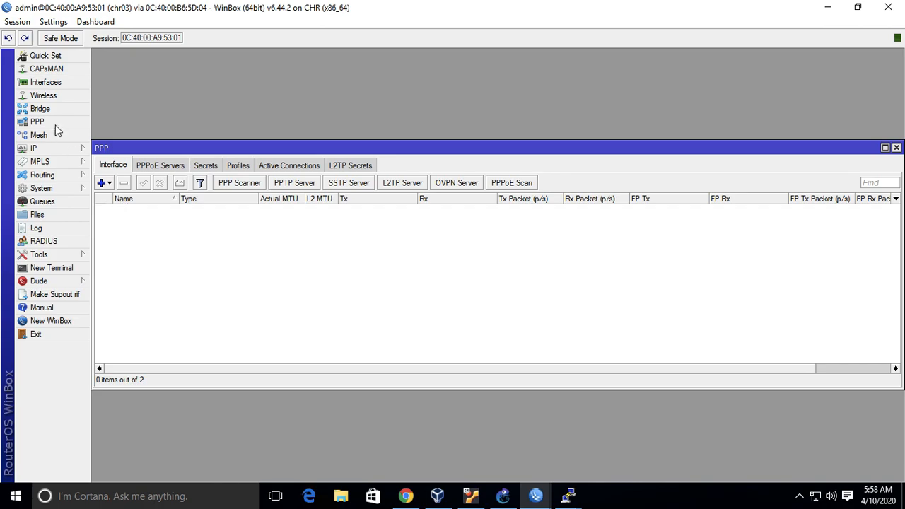
Add a PPTP client on chr03 connecting to 192.168.0.1 as user ppp1, entering the account password and keeping the default-encryption profile.
click(107, 182)
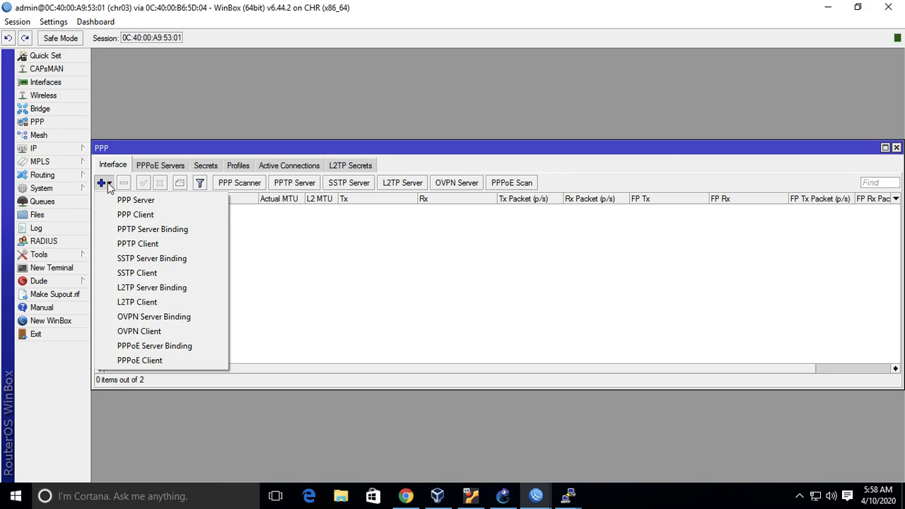
click(159, 245)
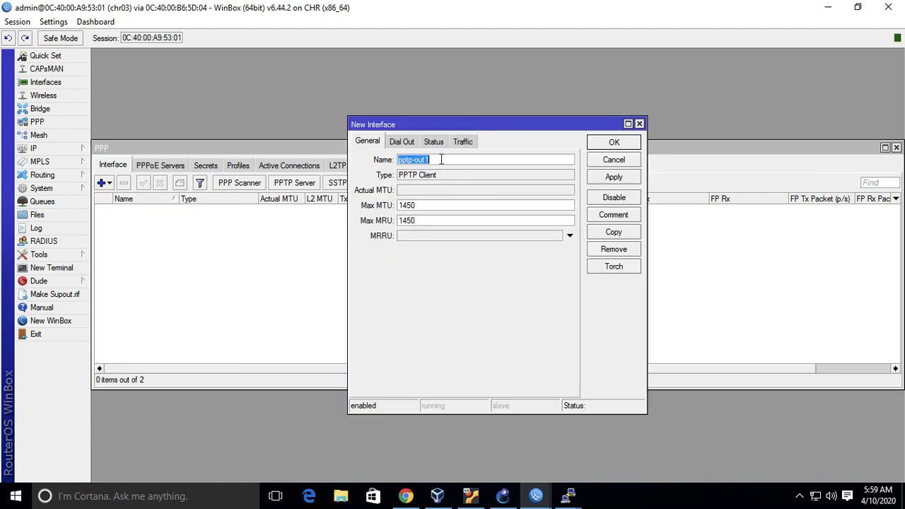
click(402, 142)
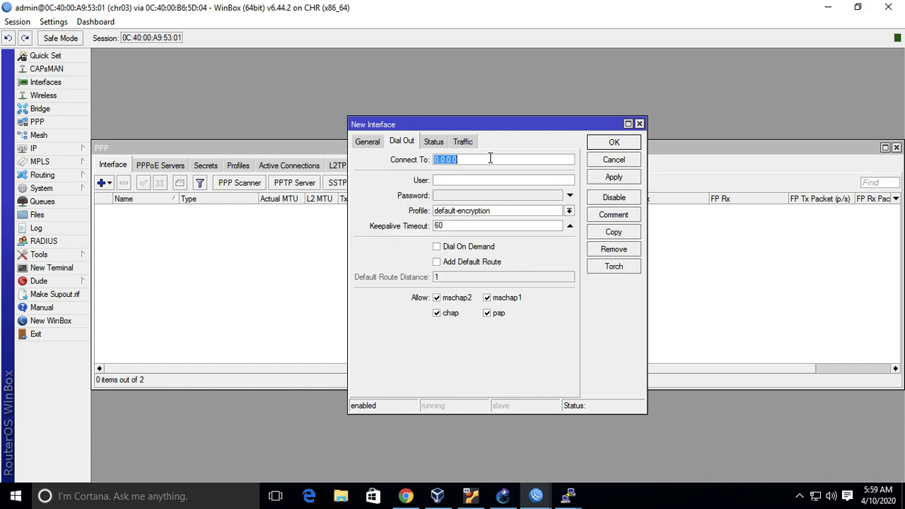
text(192.168.0.1)
text(ppp1)
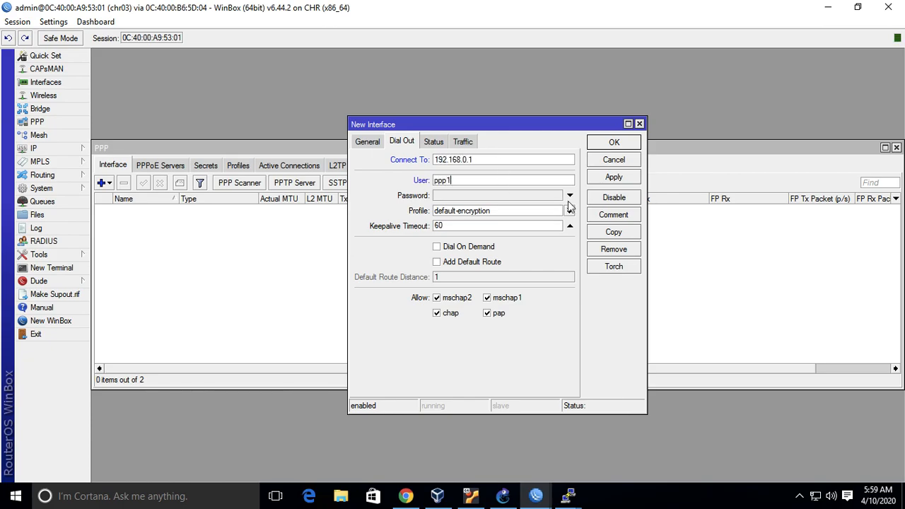
click(570, 196)
text(*****)
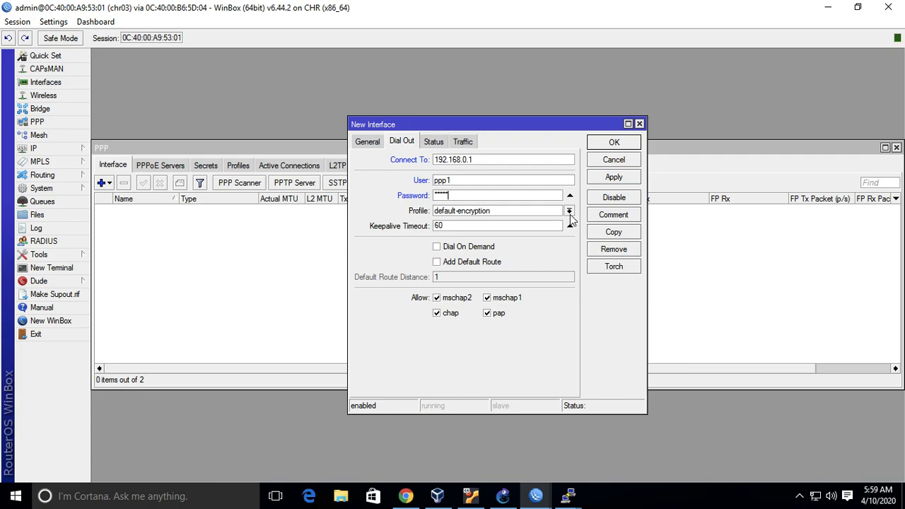
click(614, 177)
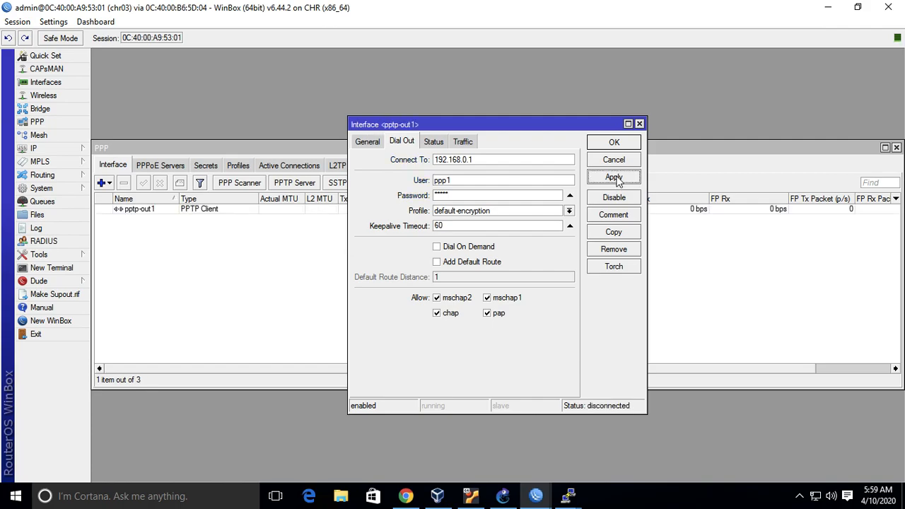
click(613, 142)
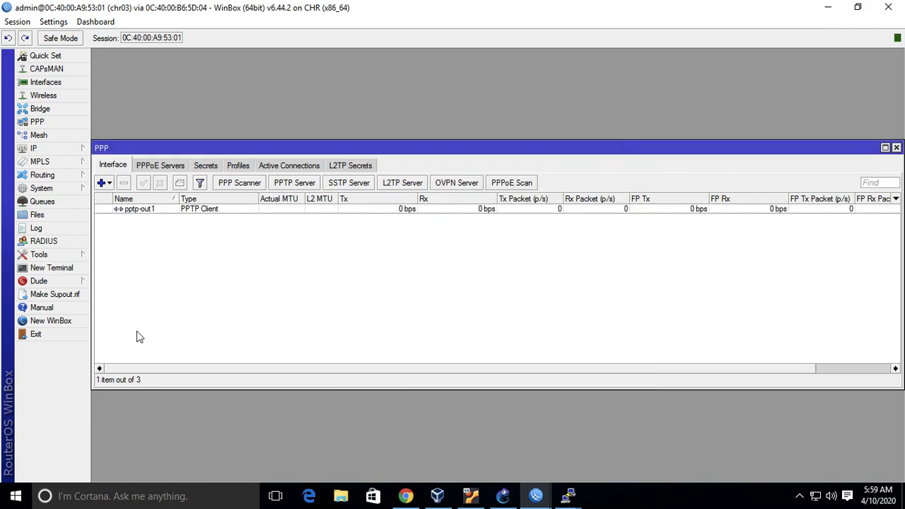
Check the new PPTP client's running flag and the address assigned to it in chr03's IP address list.
click(140, 210)
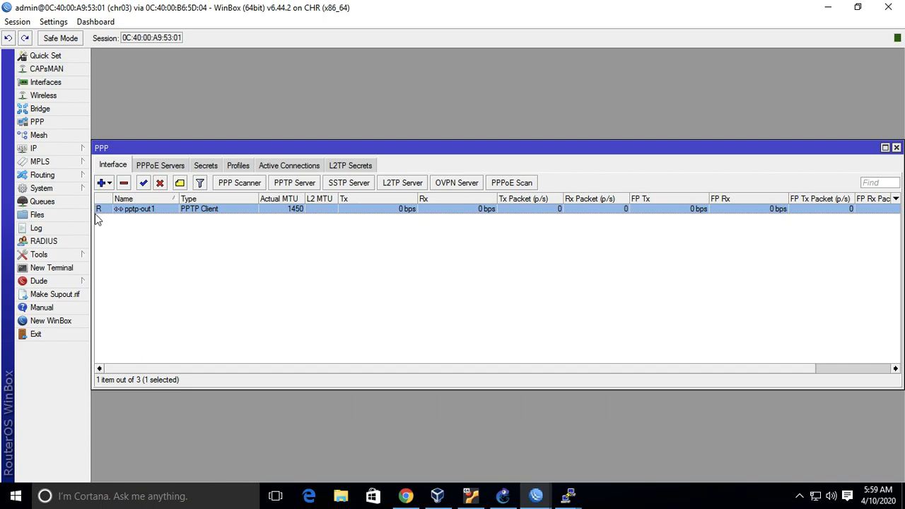
mouse_move(94, 213)
click(82, 153)
click(120, 177)
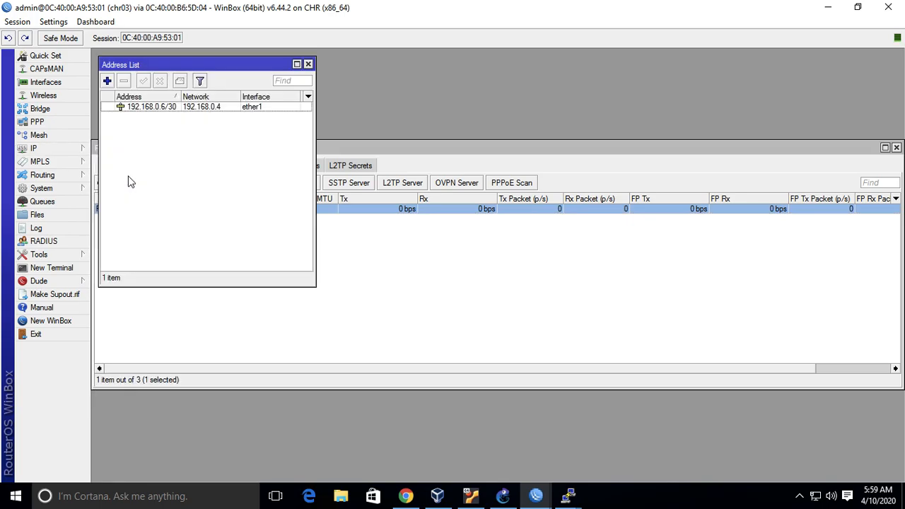
click(145, 108)
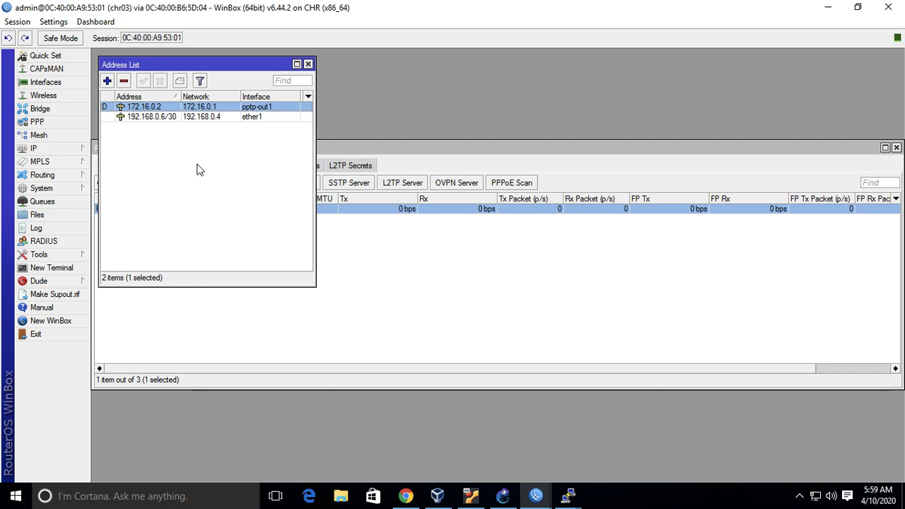
Ping 172.16.0.1 twice from a new terminal on chr03 to test the tunnel, stopping each run.
click(50, 268)
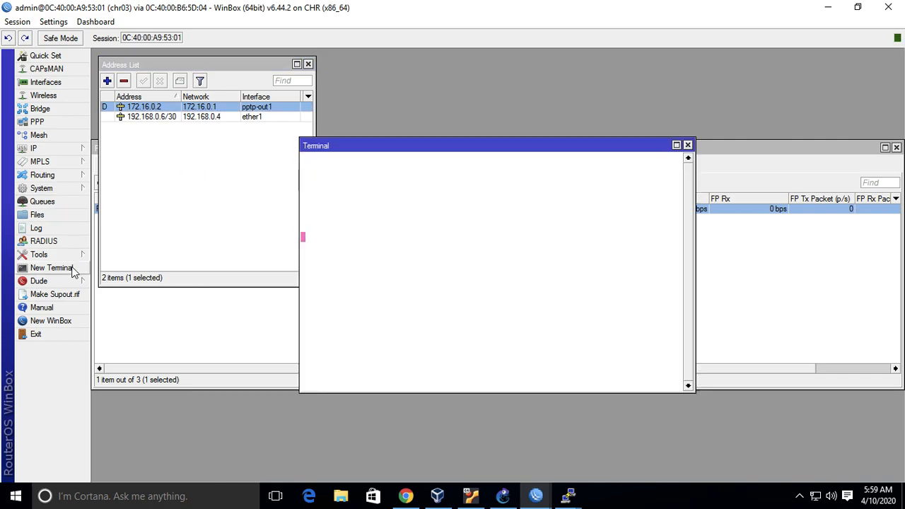
text(ping )
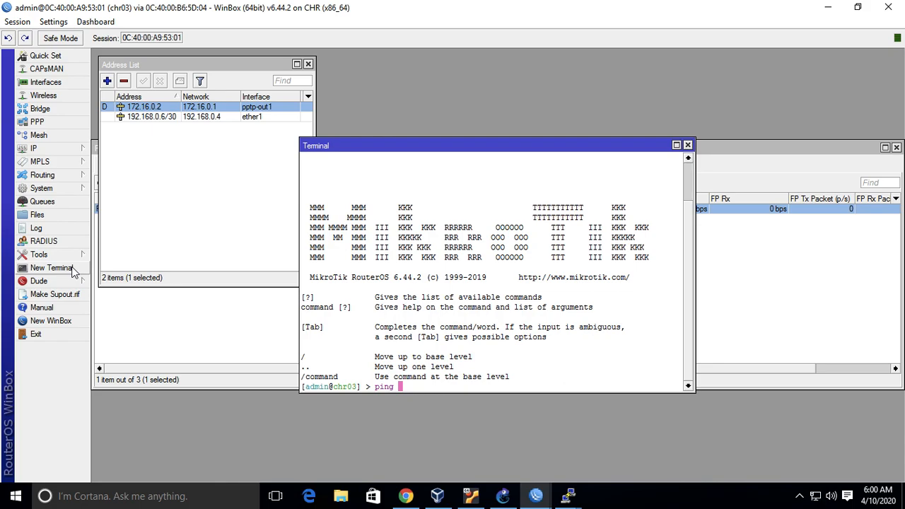
text(172.16.0.1)
key(Return)
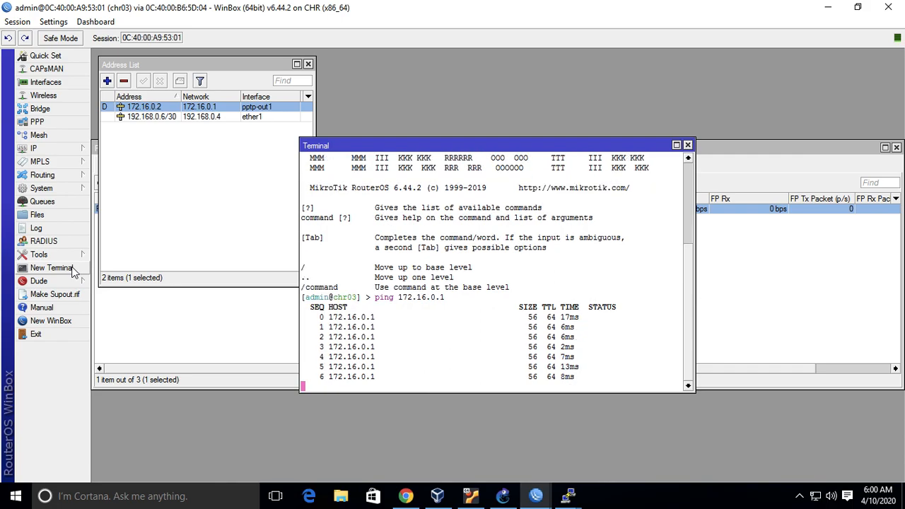
key(ctrl+c)
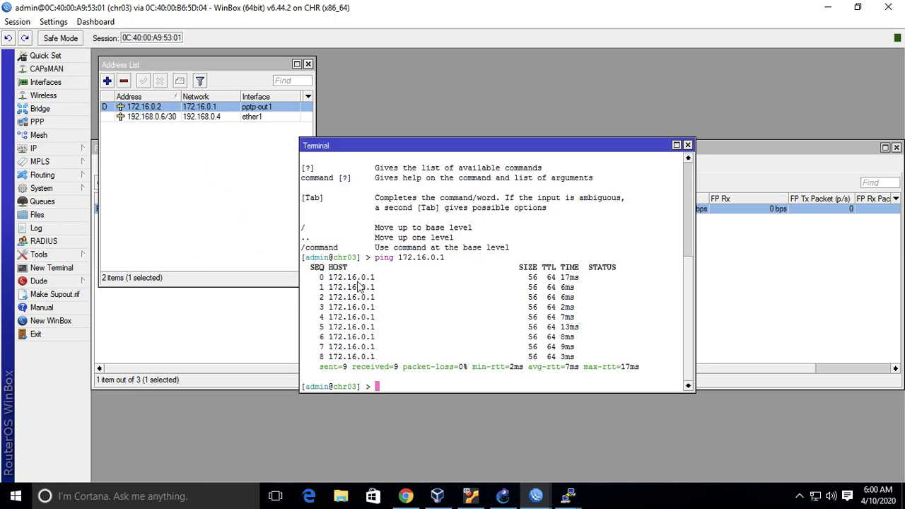
key(Up)
key(Return)
key(ctrl+c)
Run /tool traceroute with address=172.16.0.1 in the chr03 terminal.
text(/tool trace)
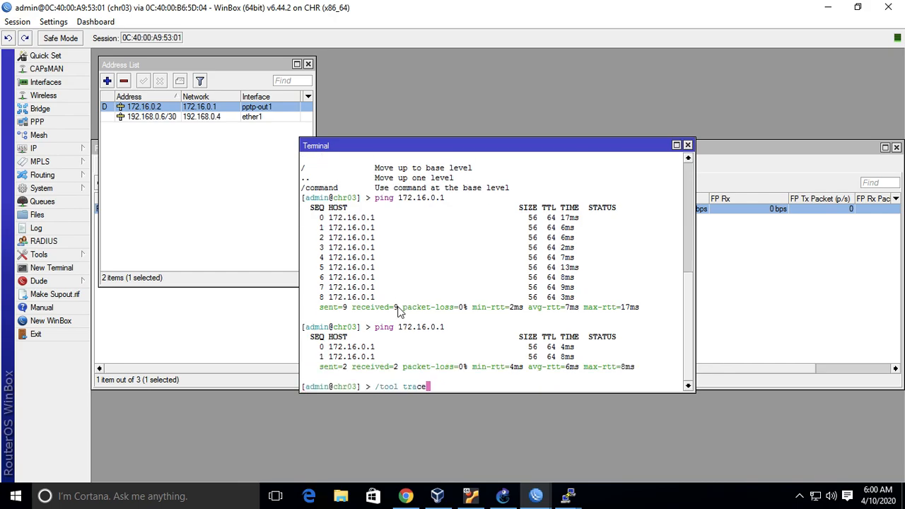
key(Tab)
key(Tab)
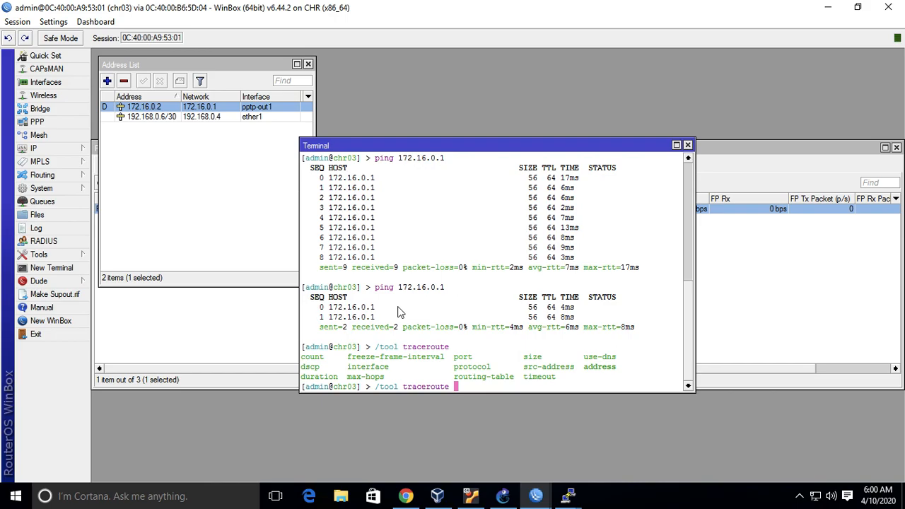
text(ad)
key(Tab)
text(172.16.0.1)
key(Return)
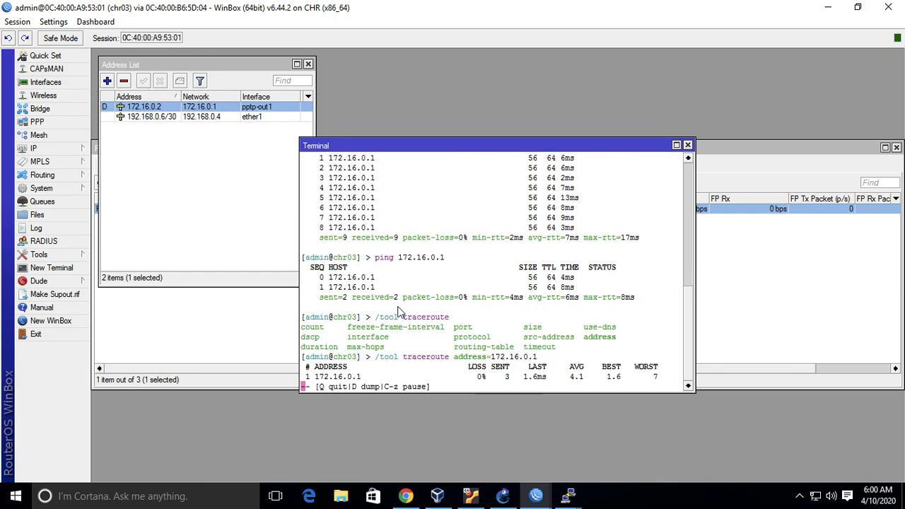
Review the router path in the GNS3 topology, return to the chr03 session and stop the traceroute.
click(503, 496)
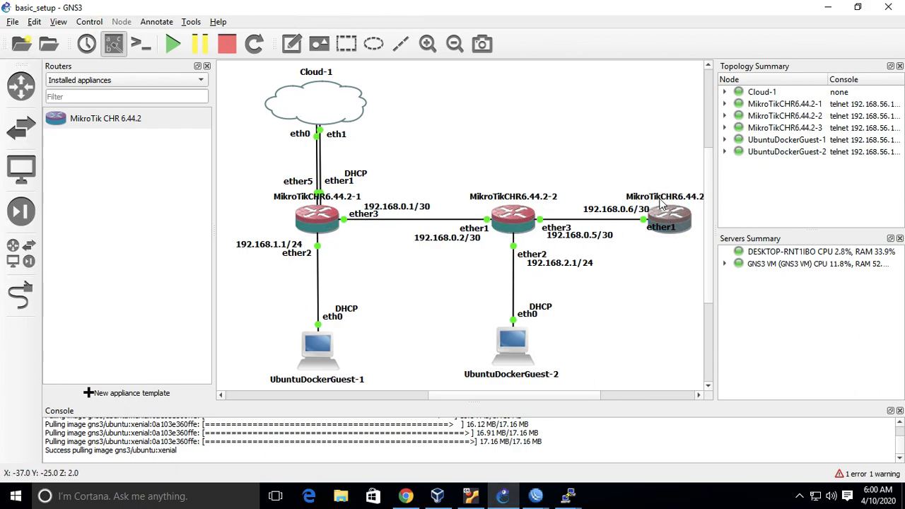
mouse_move(329, 219)
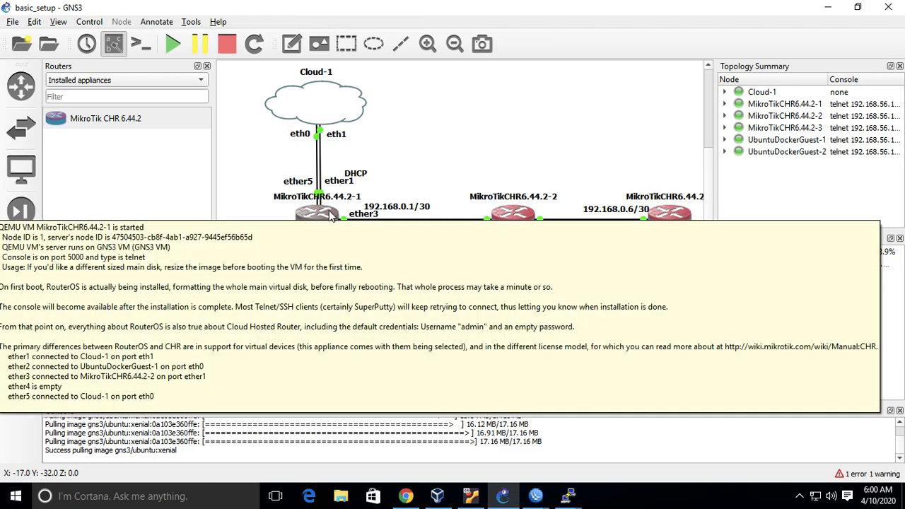
click(535, 496)
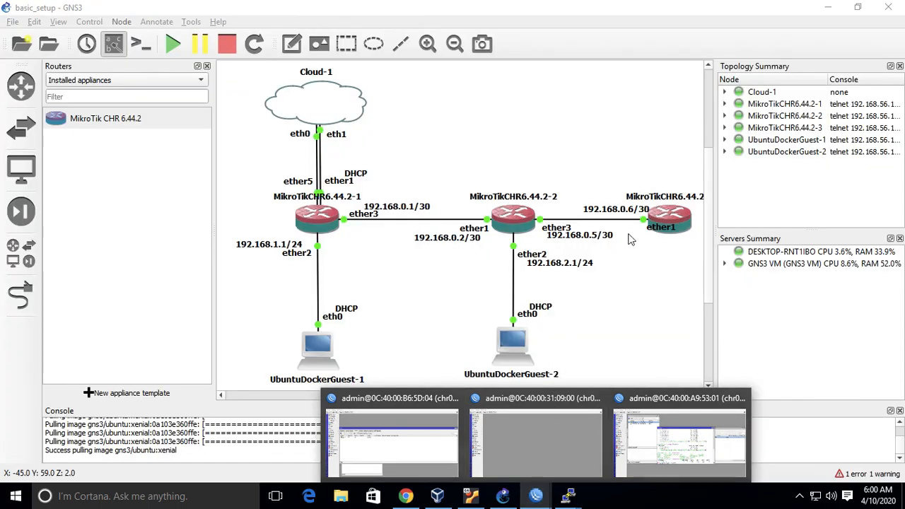
mouse_move(536, 496)
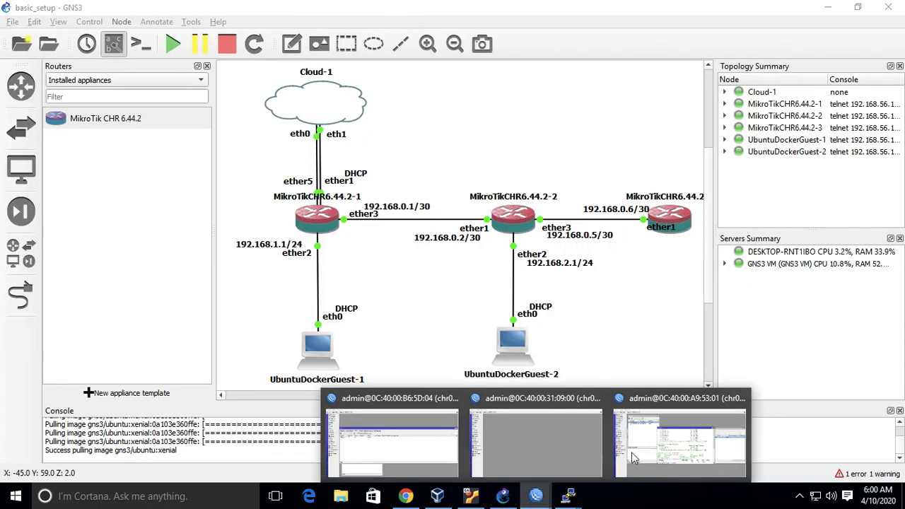
click(690, 442)
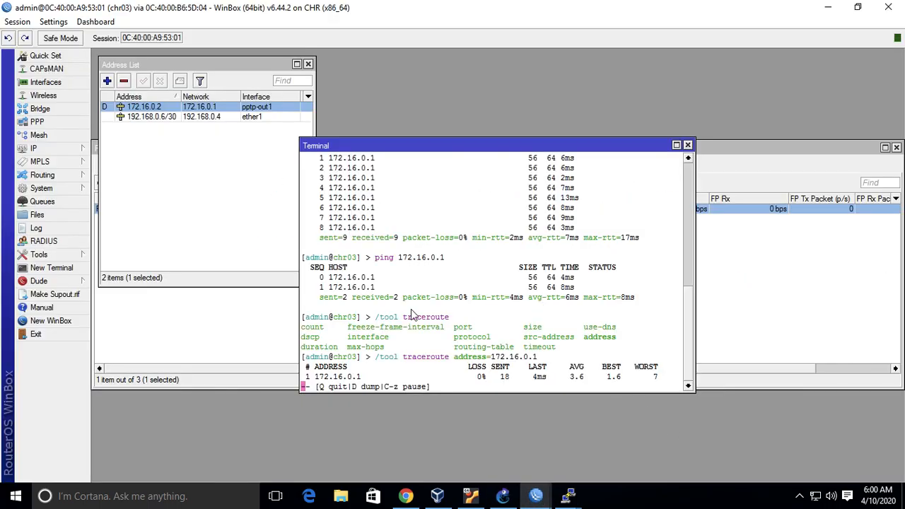
key(q)
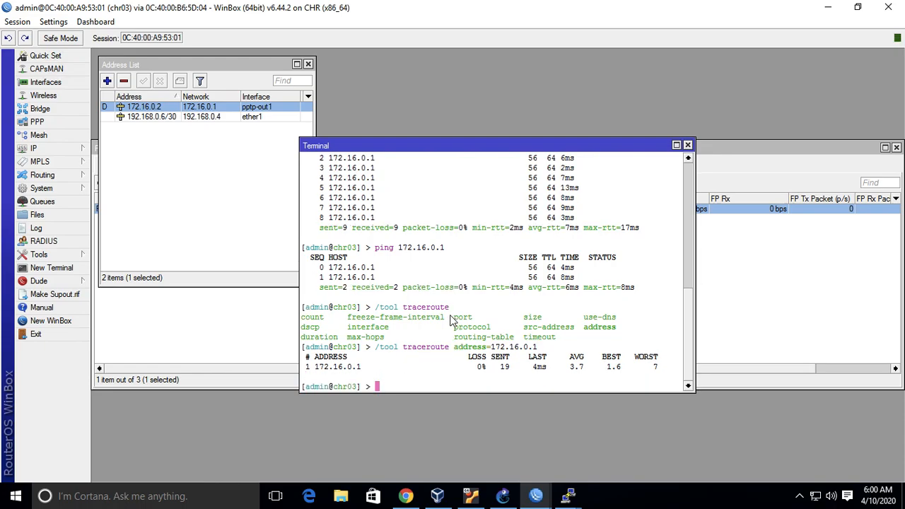
Glance at the GNS3 topology, switch to PowerPoint and look through slides 16 to 18 on PPTP addressing, Lab 08 details and SSTP.
click(503, 496)
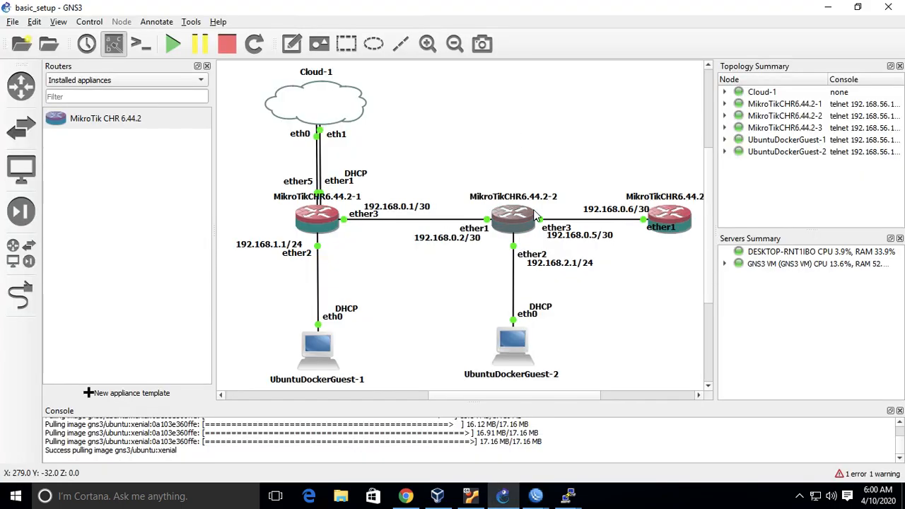
key(ctrl+Left)
click(84, 340)
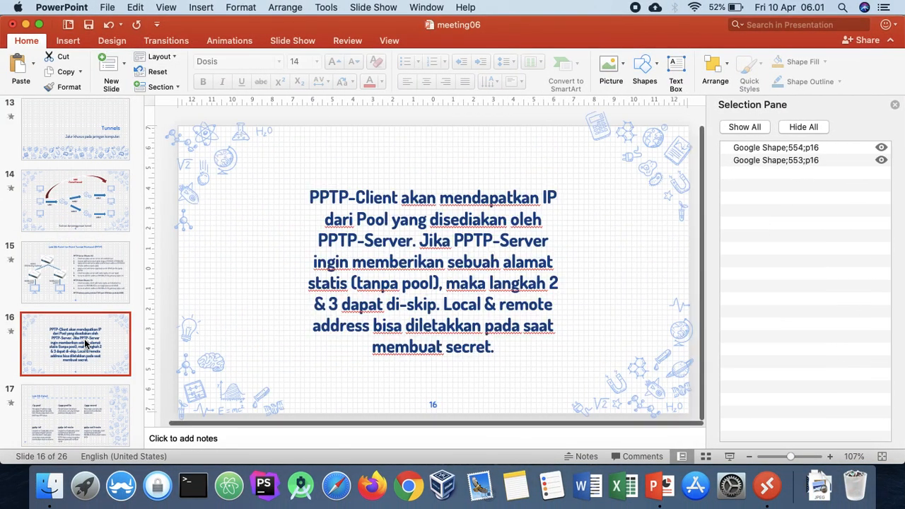
scroll(85, 342, down, 3)
click(91, 312)
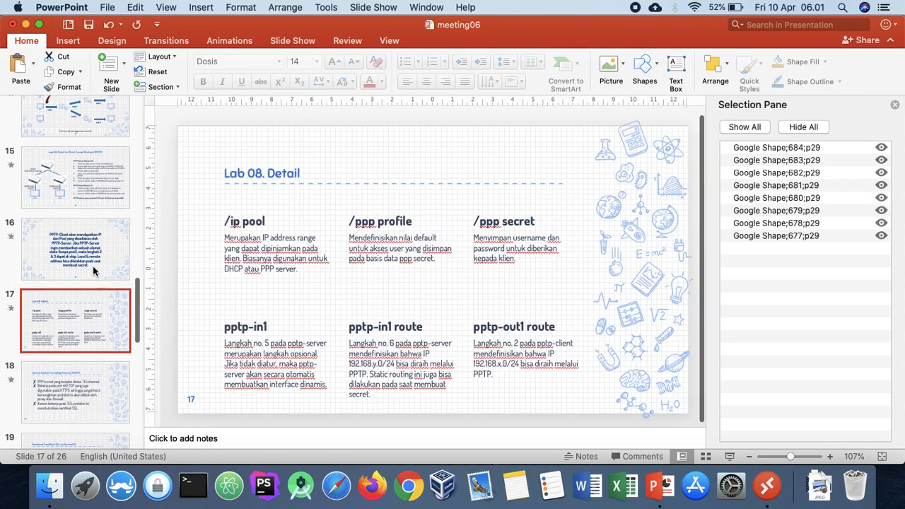
click(93, 269)
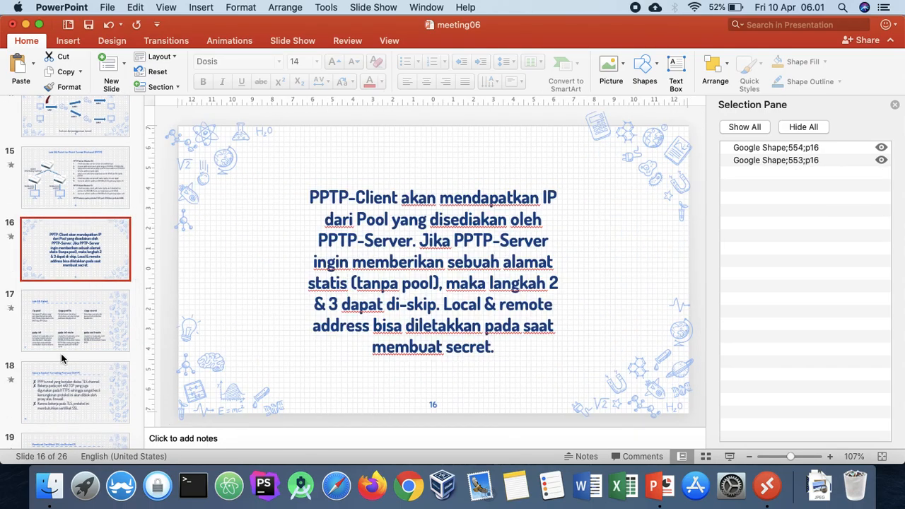
click(86, 350)
click(82, 385)
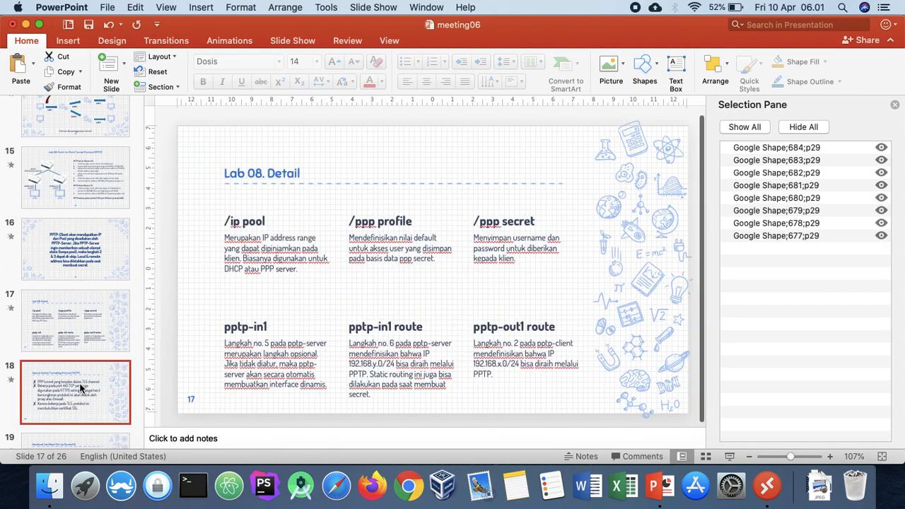
click(98, 287)
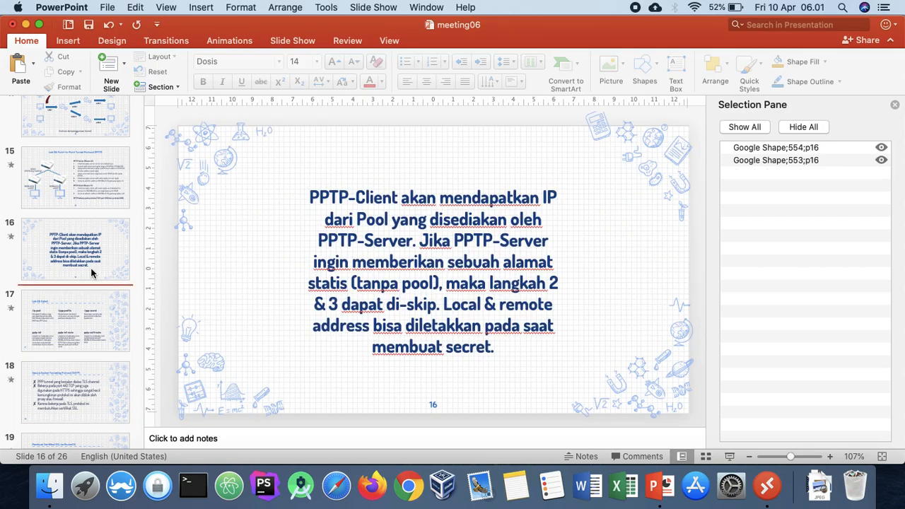
Return to the Lab 08 PPTP slide and examine its protocol note, briefly selecting the port number 1723.
click(76, 199)
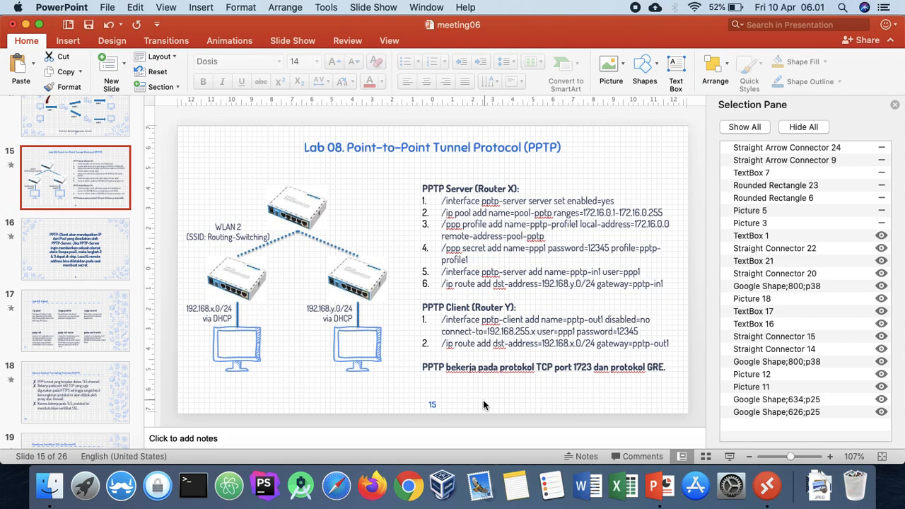
double_click(582, 367)
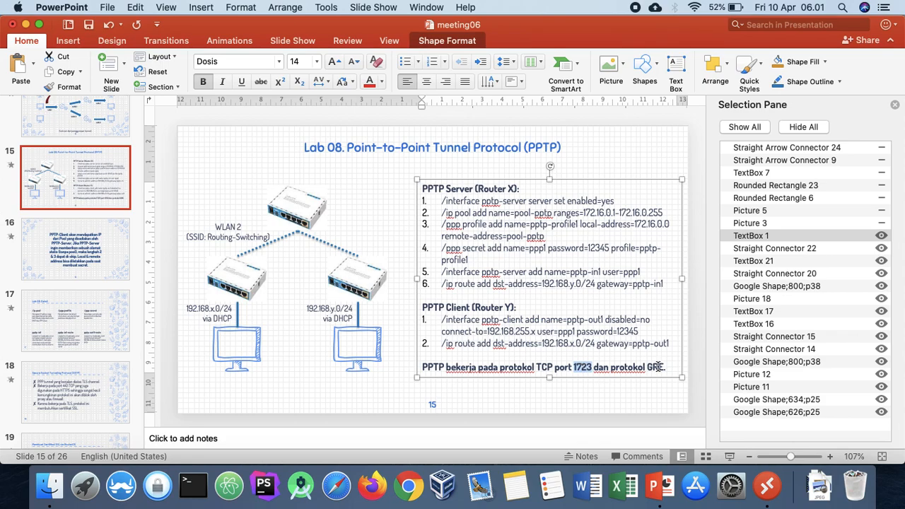
click(610, 394)
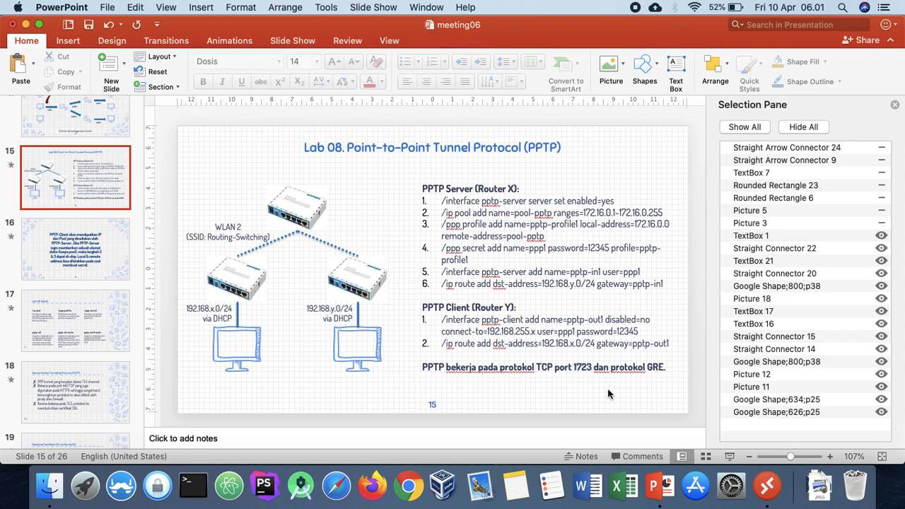
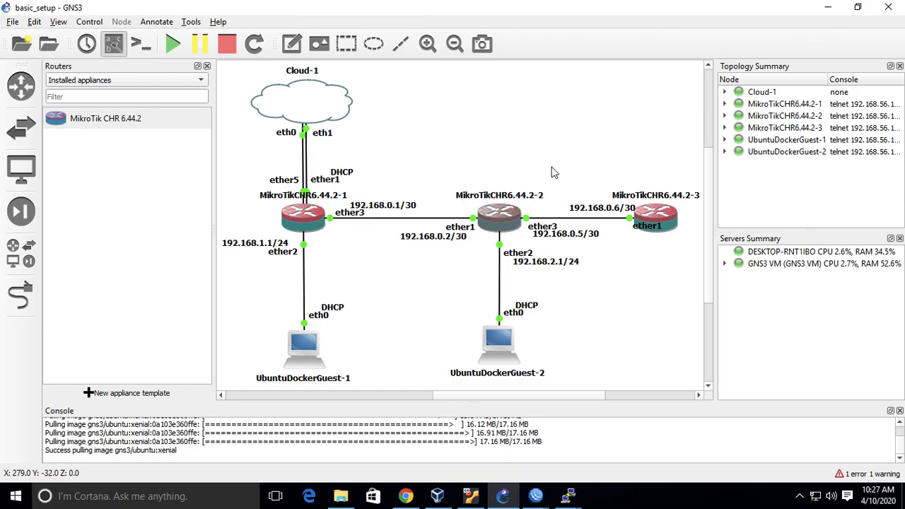
Switch to the chr01 WinBox session, open its PPP settings and check the PPTP server configuration without changing it.
mouse_move(564, 506)
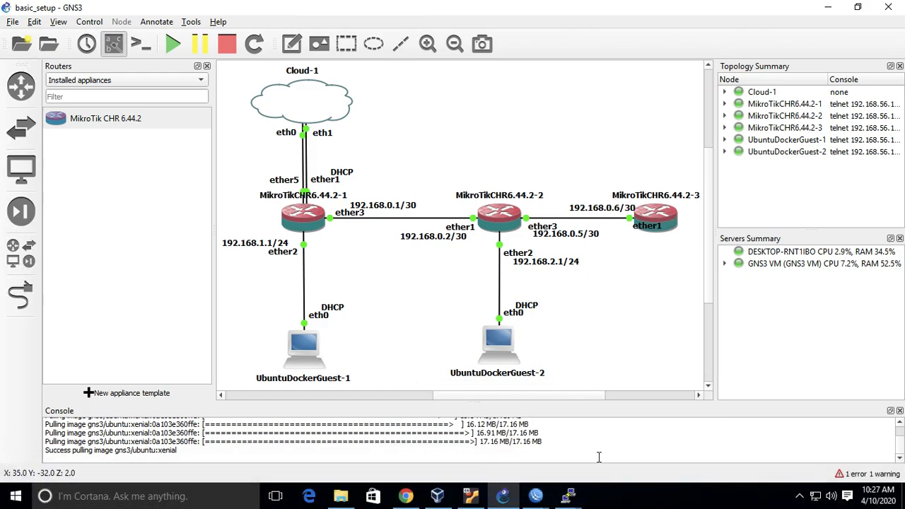
click(542, 496)
click(412, 443)
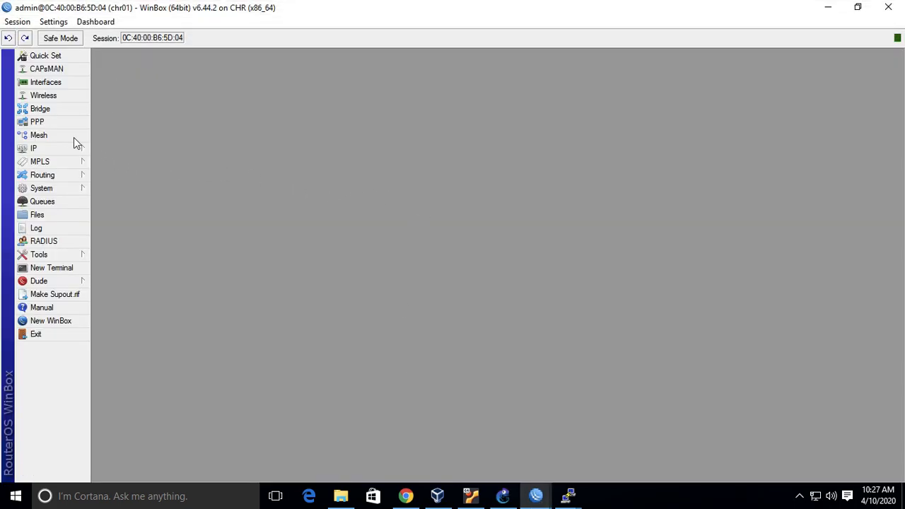
click(58, 122)
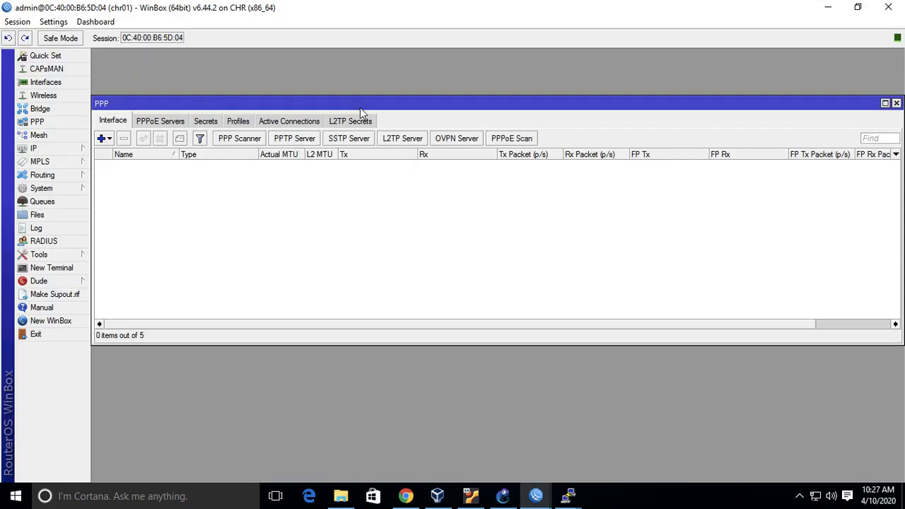
click(282, 140)
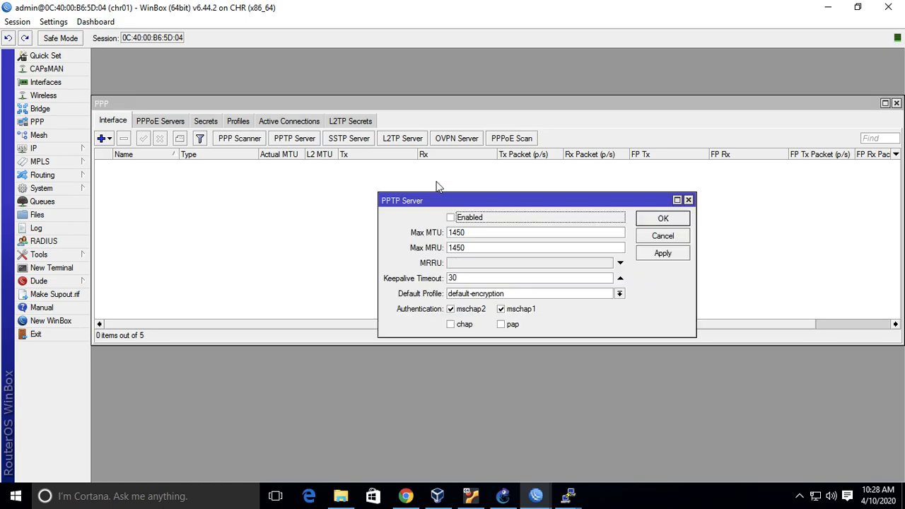
click(688, 200)
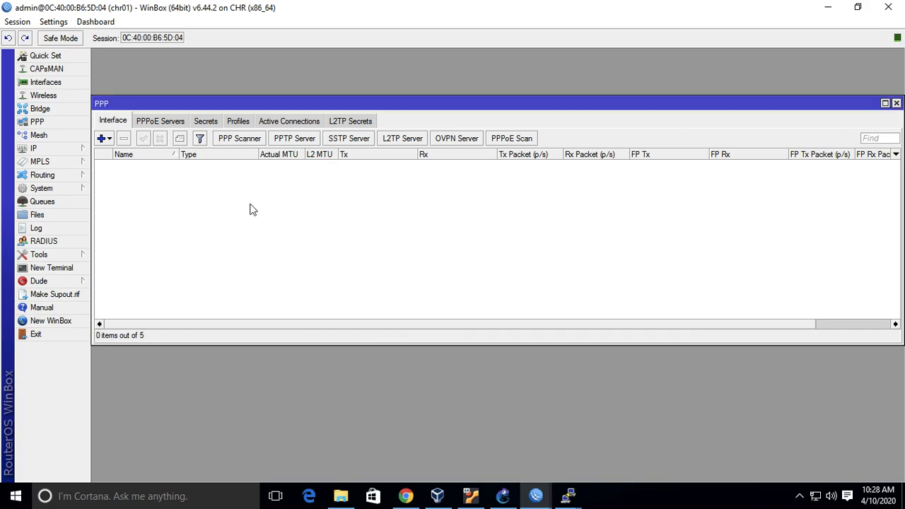
Enable the SSTP server on chr01, keeping port 443 and the default-encryption profile, and apply the settings.
click(349, 139)
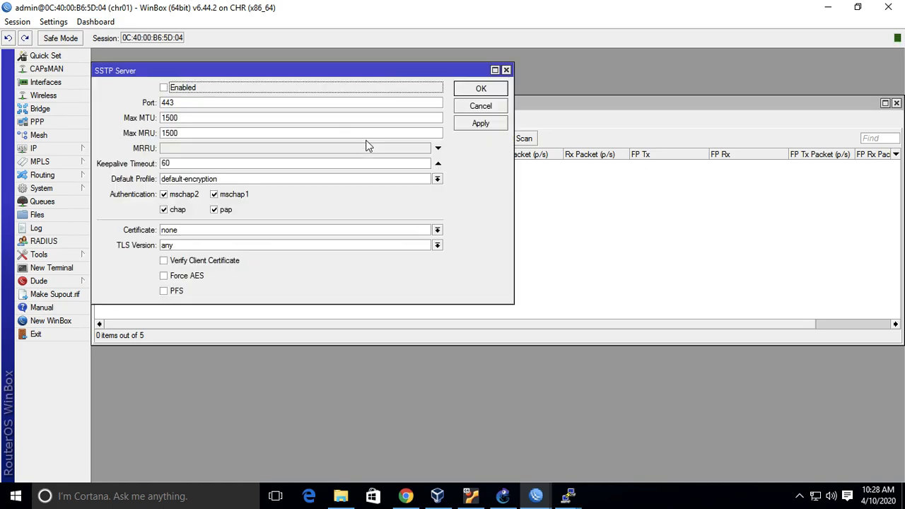
click(183, 88)
click(237, 181)
click(237, 181)
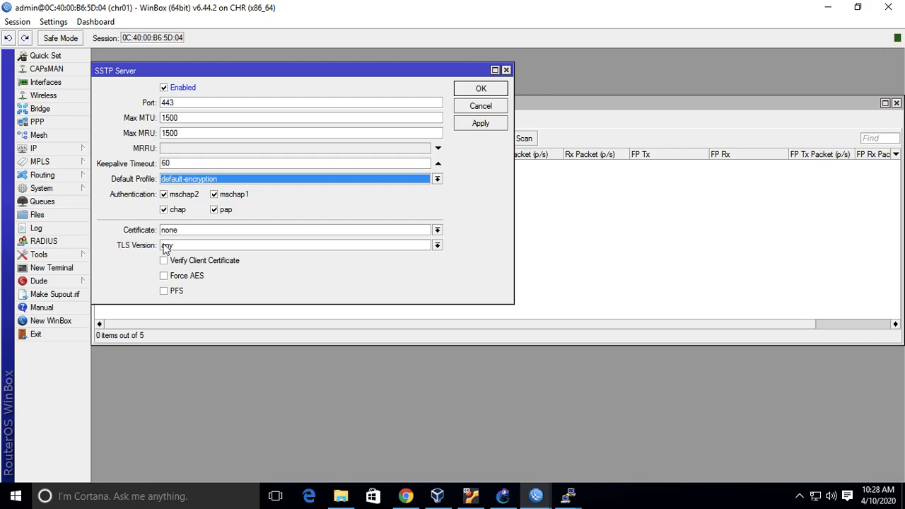
click(480, 123)
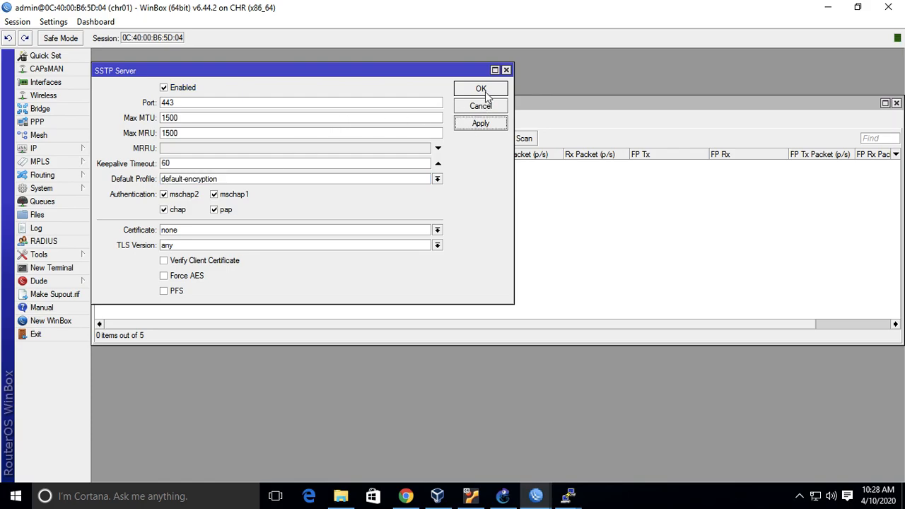
click(481, 89)
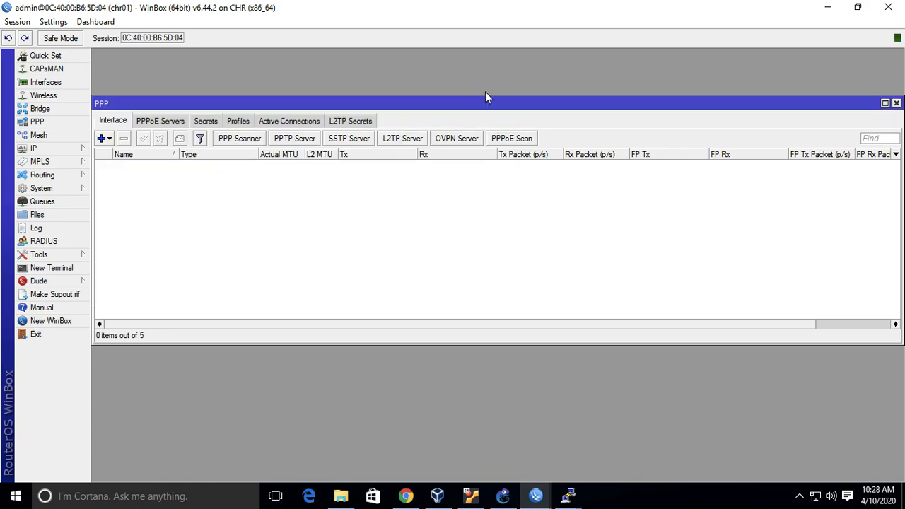
Glance at the chr03 session, return to chr01 and recheck whether its PPTP and SSTP servers are enabled.
click(535, 496)
click(696, 443)
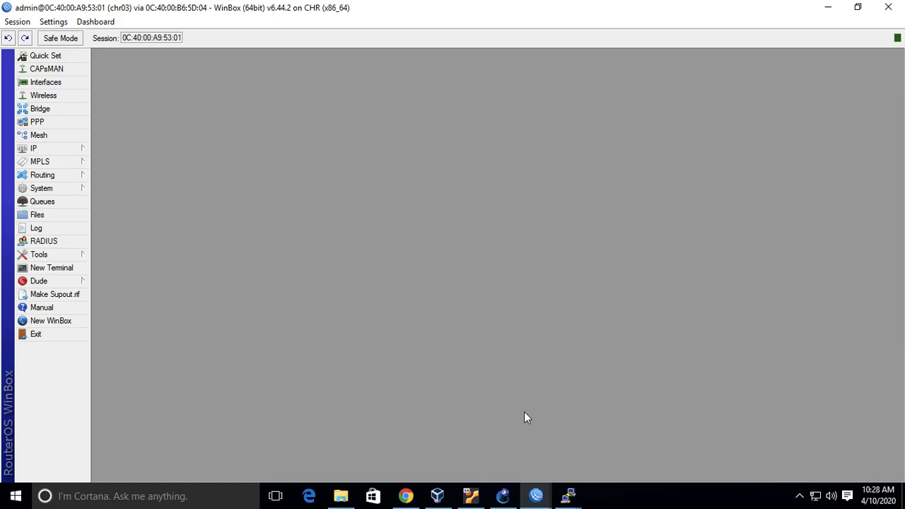
click(535, 495)
click(429, 451)
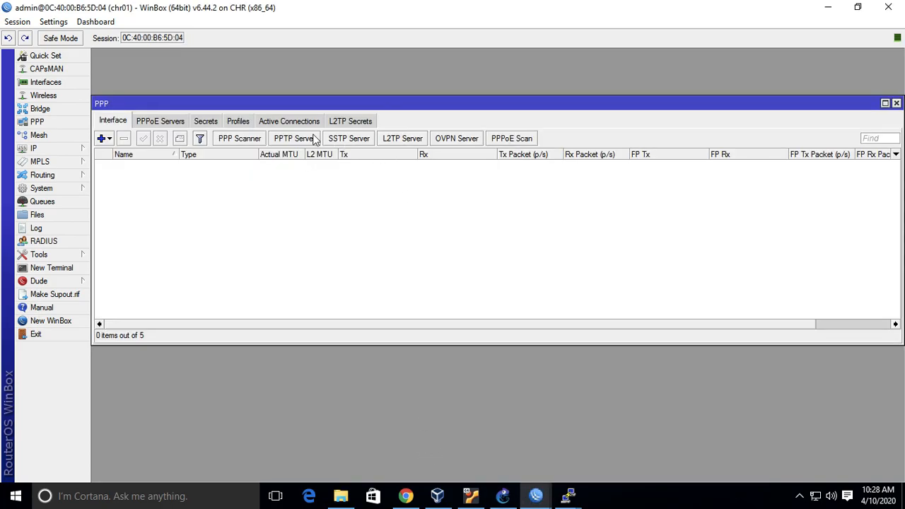
click(281, 140)
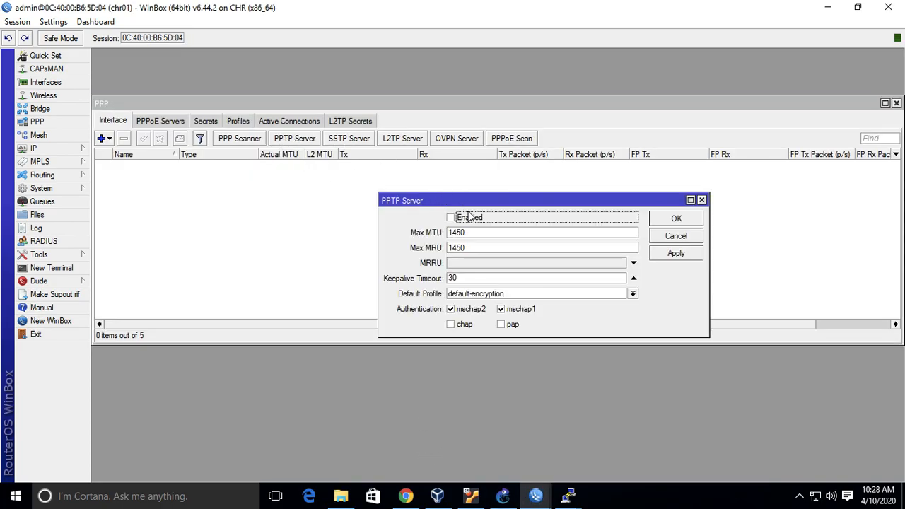
click(701, 200)
click(364, 142)
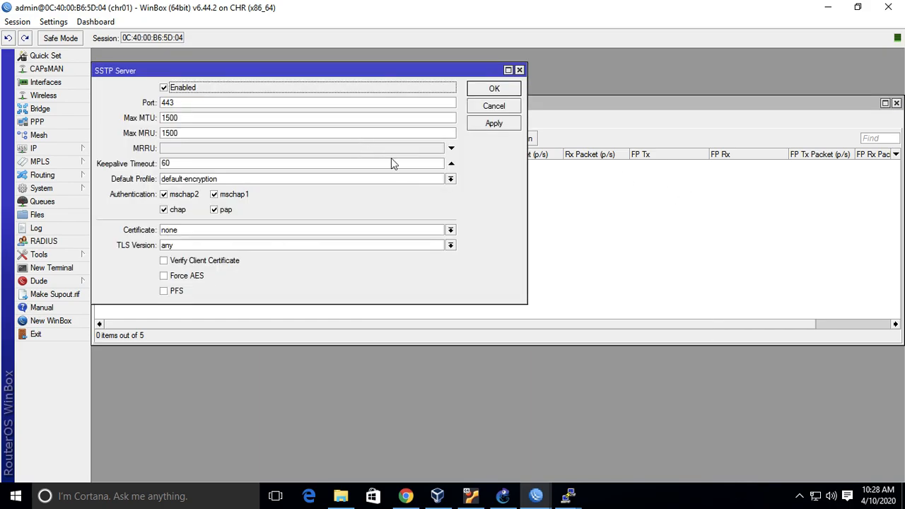
click(510, 90)
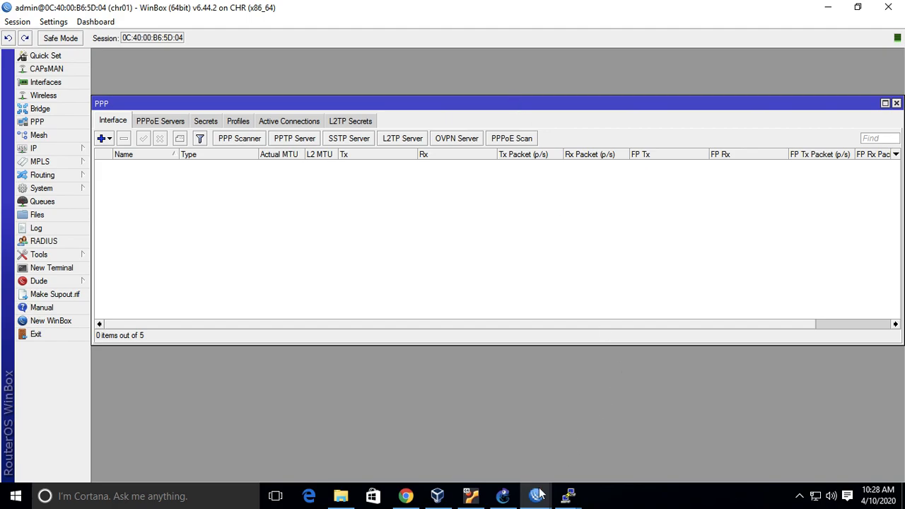
In the chr03 session, start a new SSTP client connecting to 192.168.0.1 with server address verification from certificate turned off.
mouse_move(536, 495)
click(690, 431)
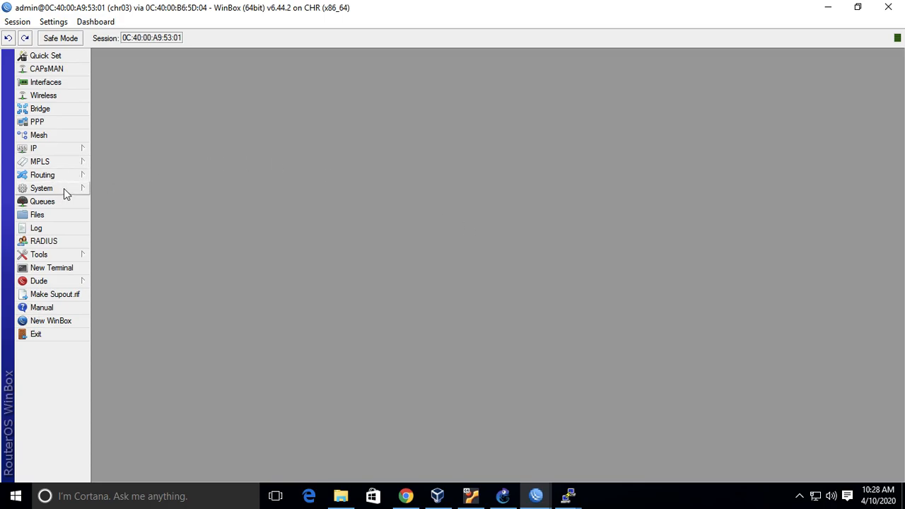
click(59, 123)
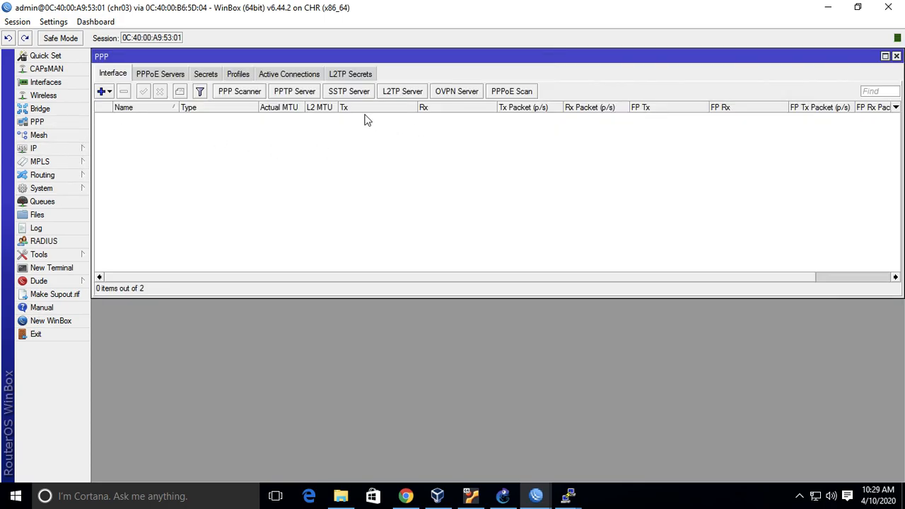
click(109, 93)
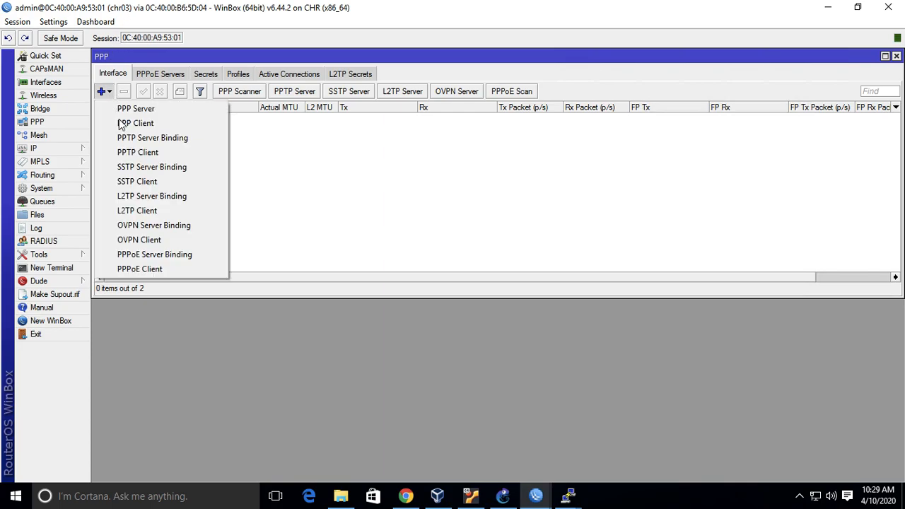
click(140, 181)
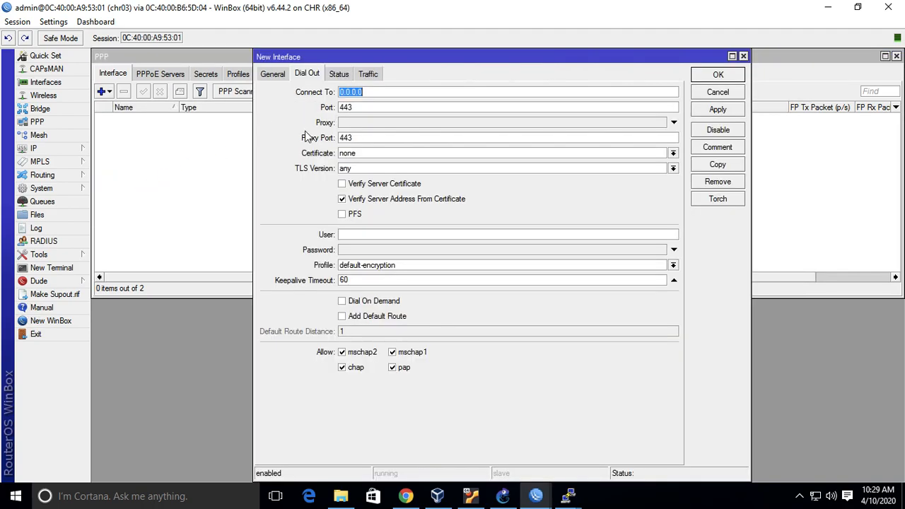
text(192.168.0.1)
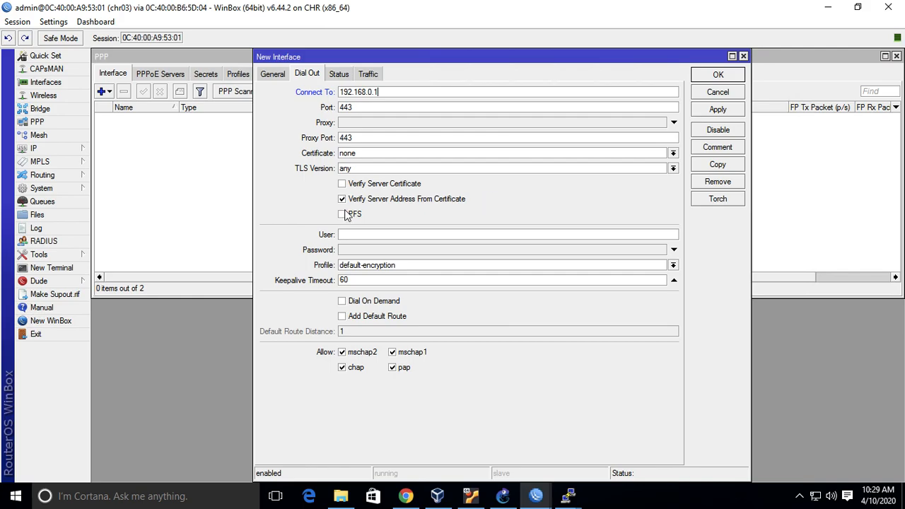
click(395, 204)
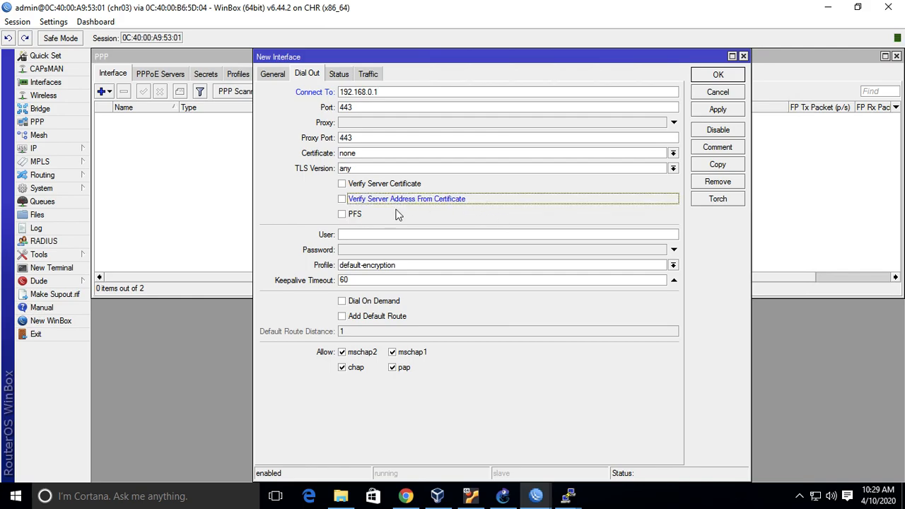
Set the SSTP client's user to ppp1, enter its password, and save the new interface.
click(590, 234)
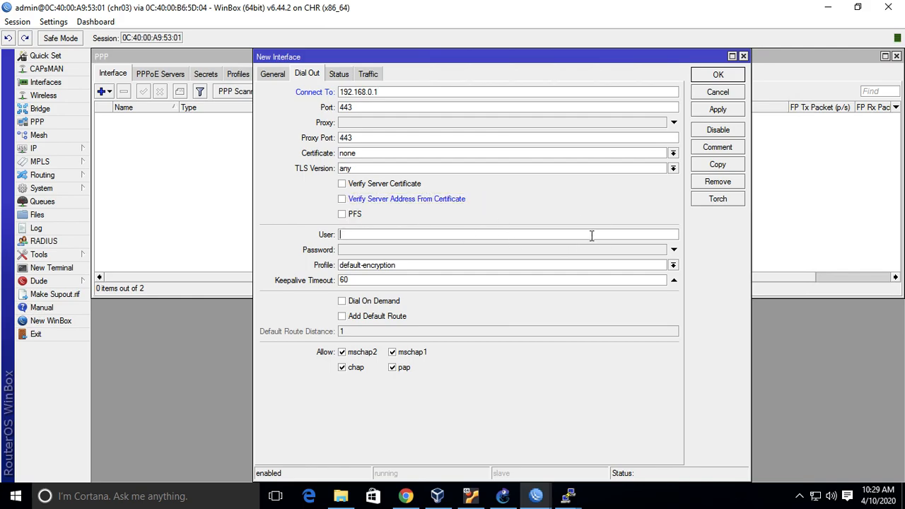
text(ppp1)
click(675, 251)
text(*****)
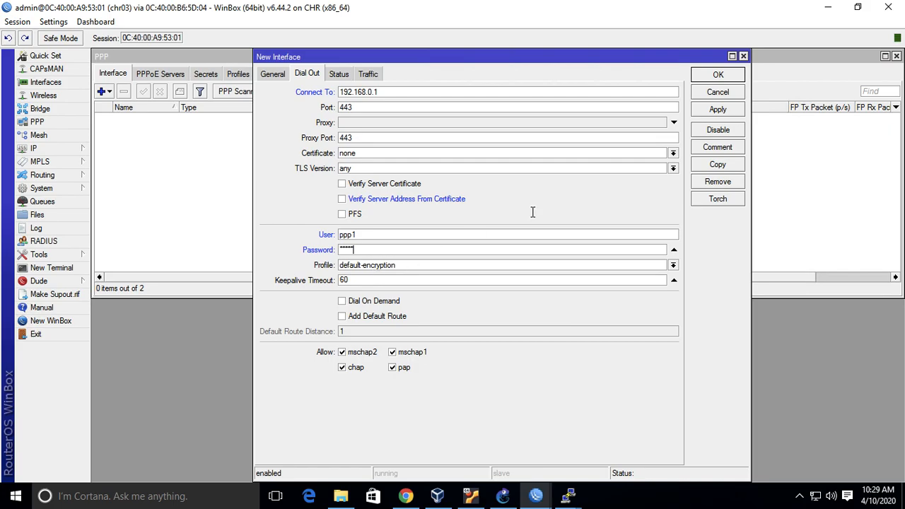
click(730, 111)
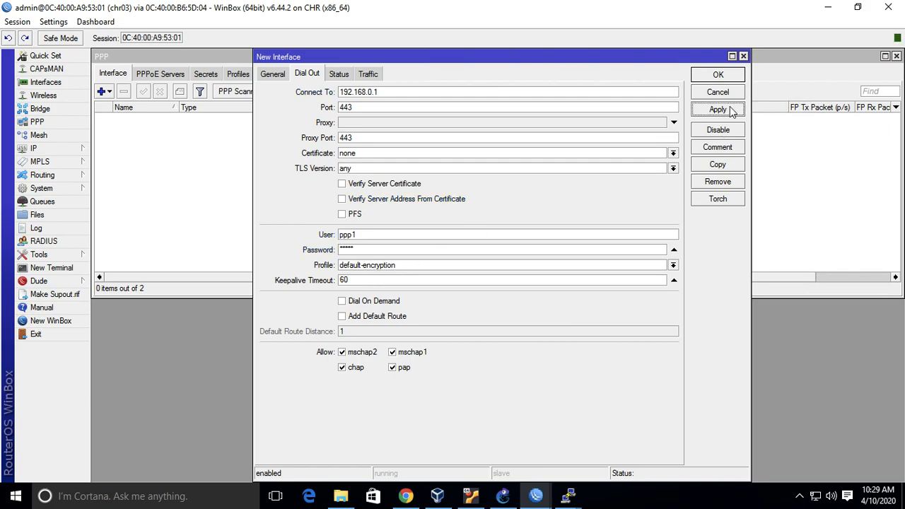
click(730, 77)
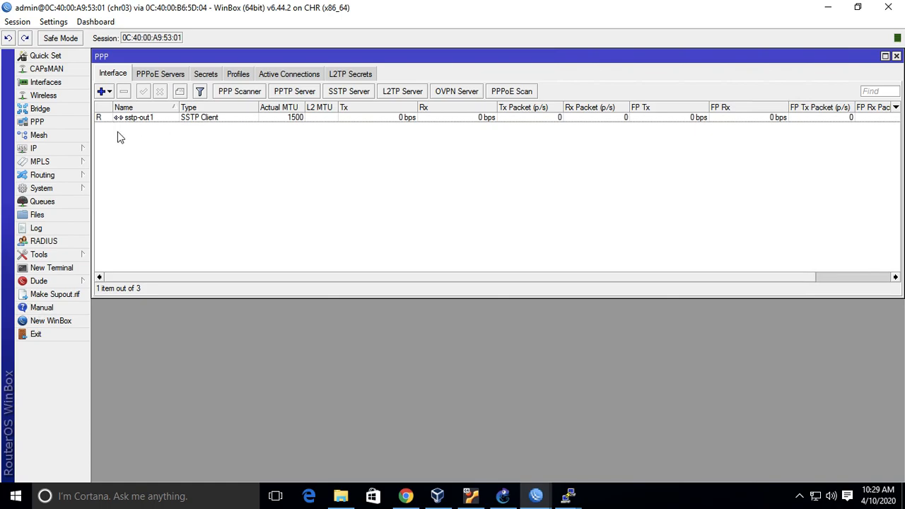
Check the SSTP client's status on chr03 and open the IP address list to examine its tunnel address.
mouse_move(103, 123)
click(62, 150)
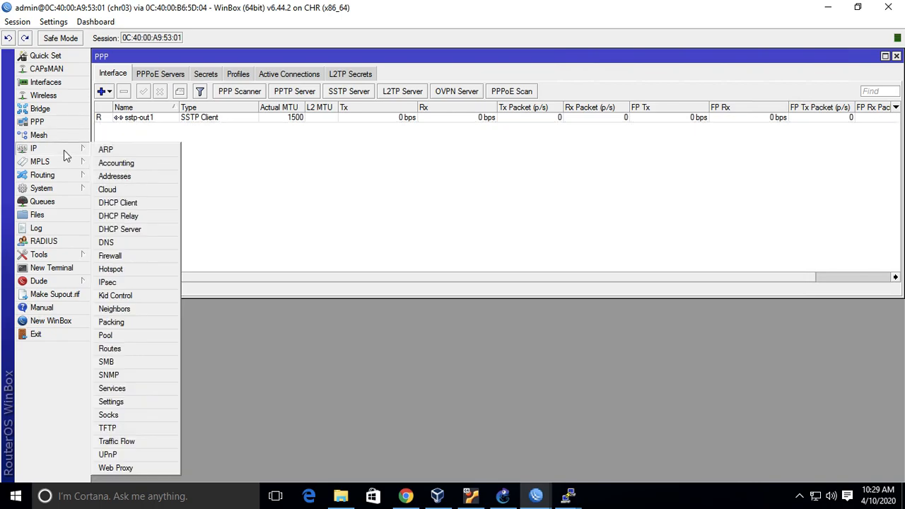
click(141, 182)
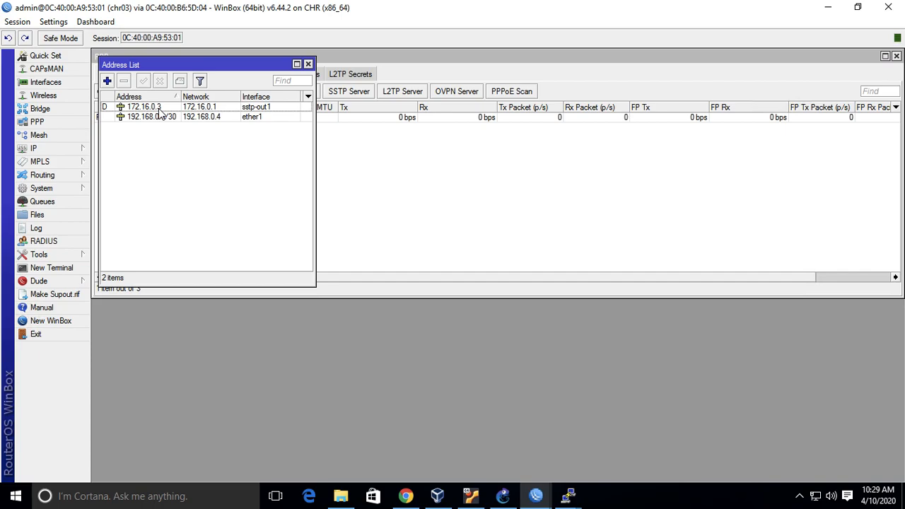
Switch to the chr01 session and review its PPP profiles, secrets and interface list for the SSTP connection.
mouse_move(535, 496)
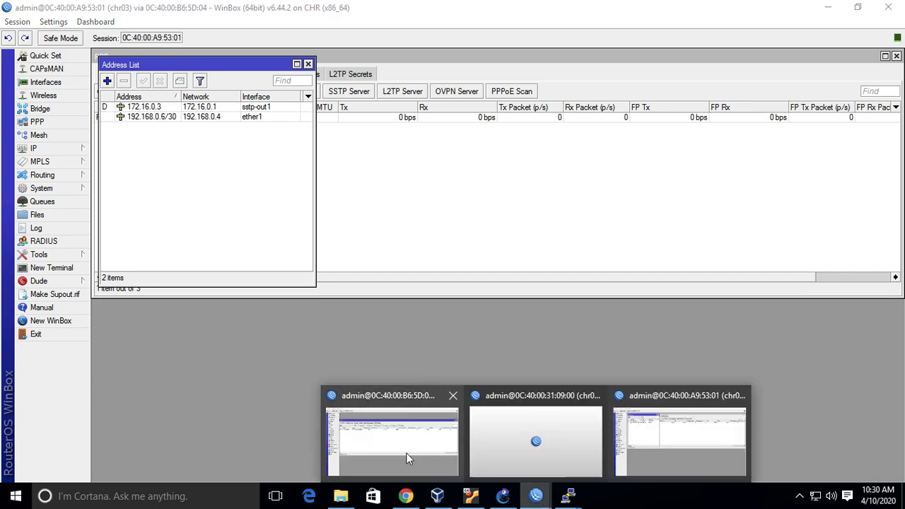
click(405, 452)
click(238, 122)
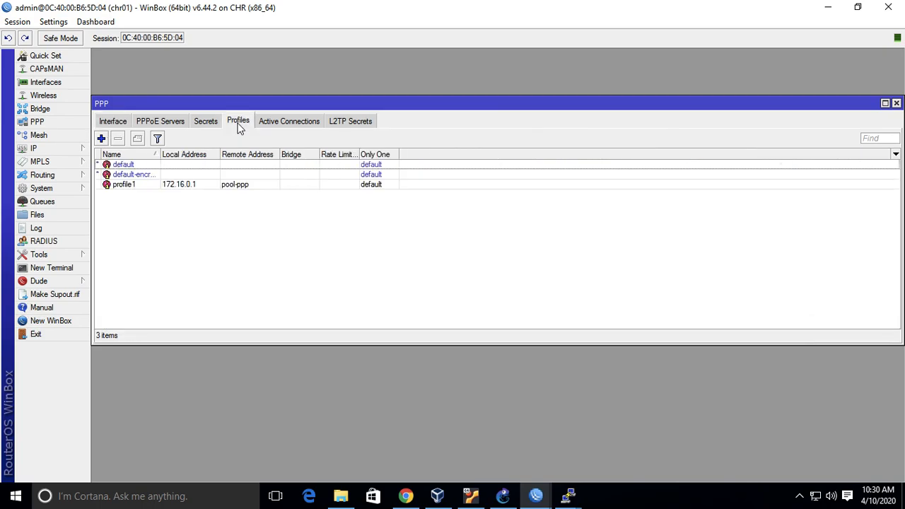
click(208, 125)
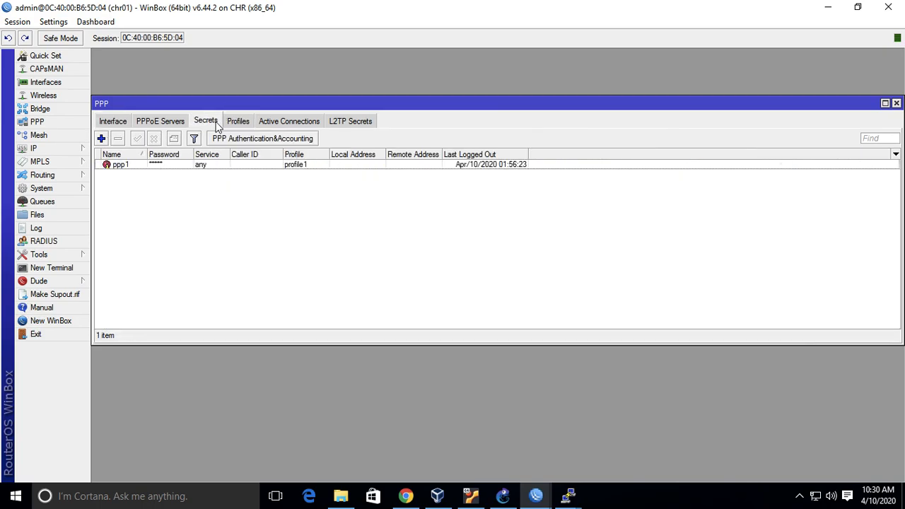
click(122, 125)
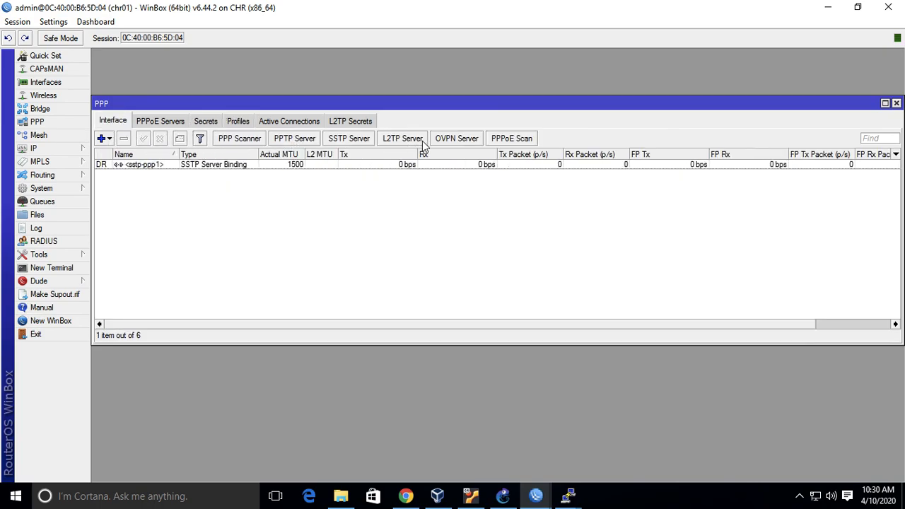
Open the ppp1 secret on chr01, look through its available service types and close it without changes.
click(212, 123)
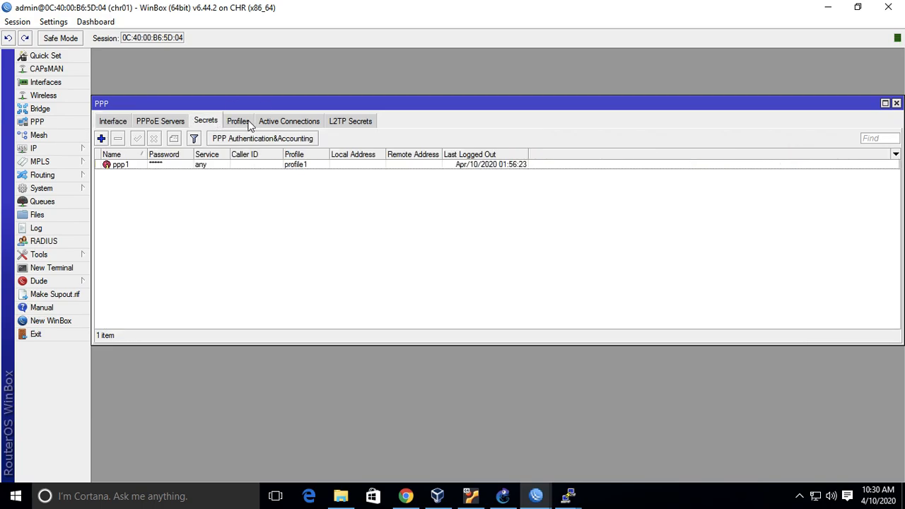
click(247, 123)
click(208, 124)
double_click(231, 167)
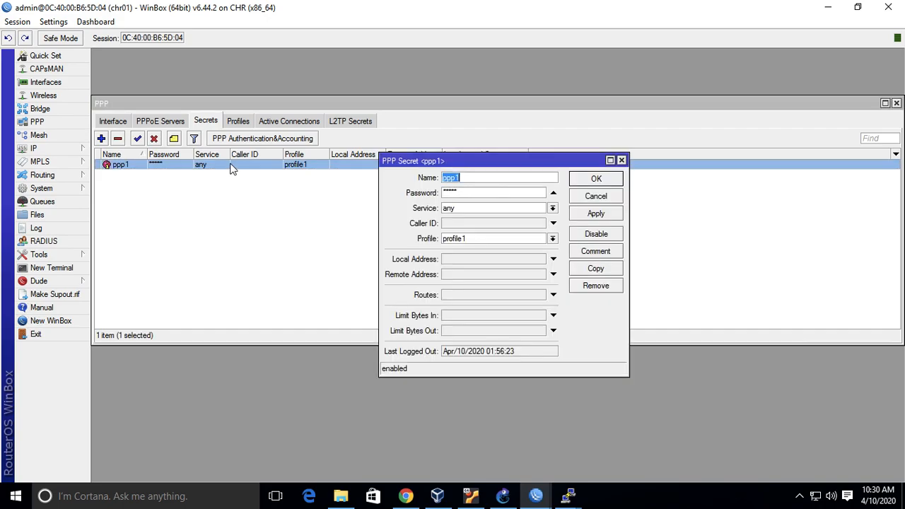
click(552, 208)
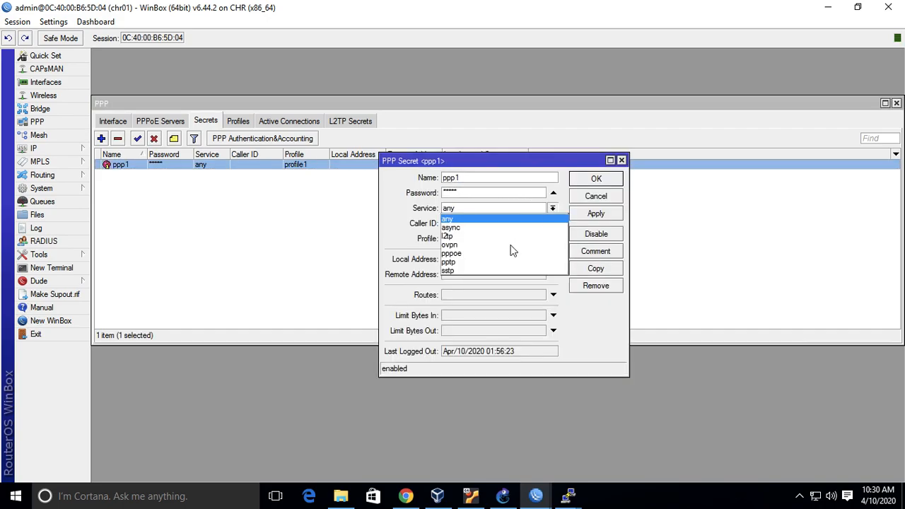
click(578, 167)
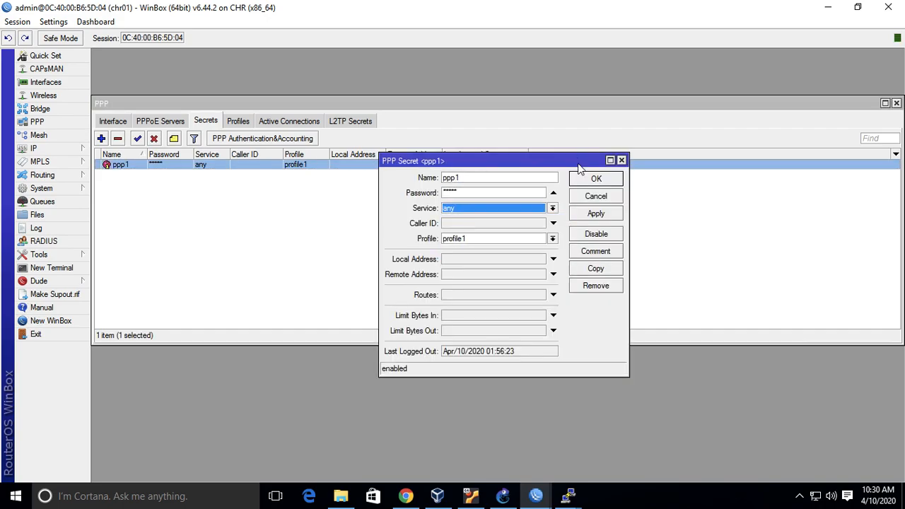
click(589, 197)
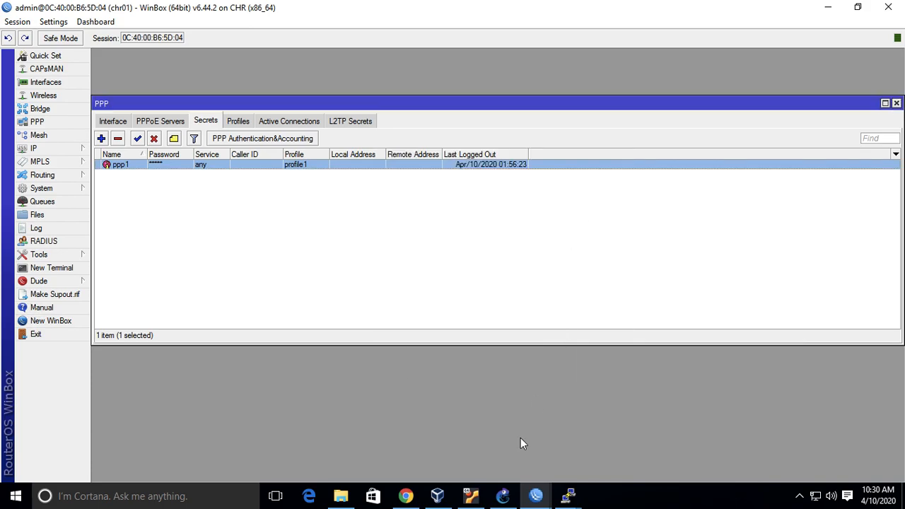
Switch to the chr03 session and ping the tunnel server address 172.16.0.1 from a new terminal, stopping after a couple of replies.
mouse_move(536, 495)
click(661, 457)
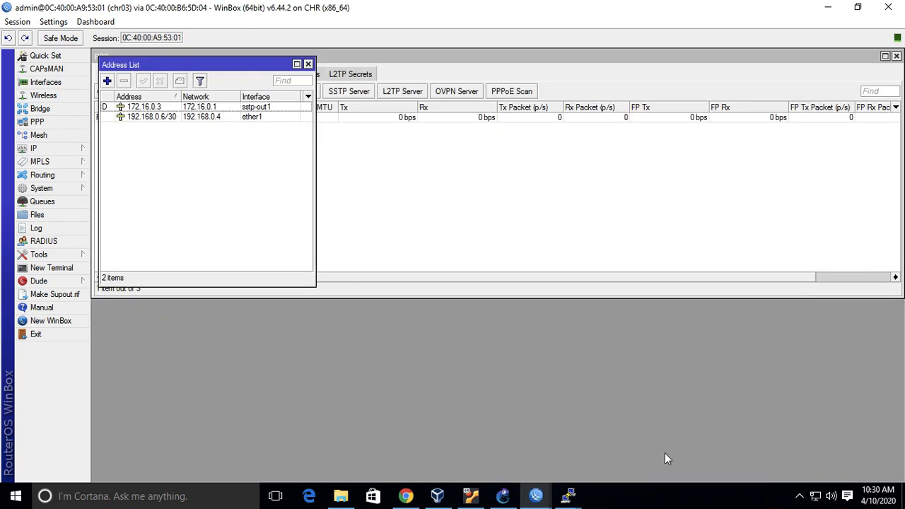
click(52, 268)
text(ping 192.168.0.)
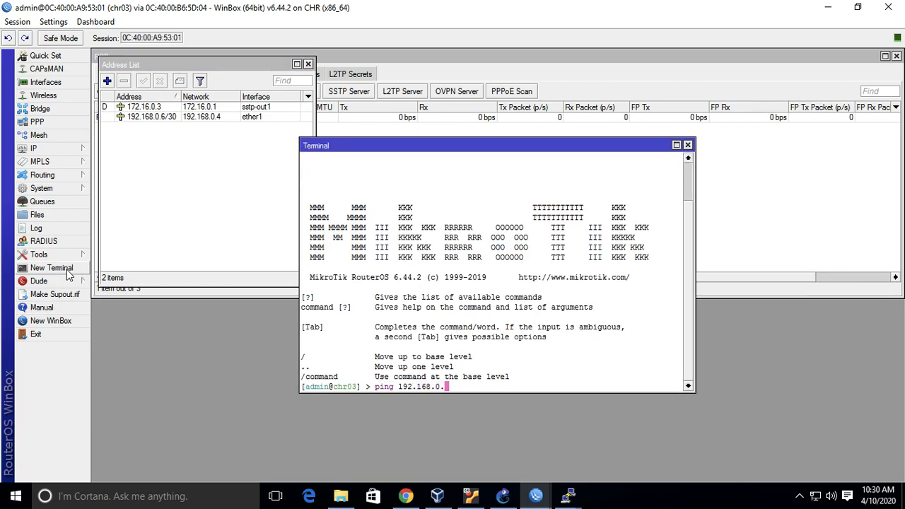
key(BackSpace)
key(BackSpace)
key(BackSpace)
key(BackSpace)
key(BackSpace)
key(BackSpace)
key(BackSpace)
key(BackSpace)
text(72.16.0.1)
key(Return)
key(ctrl+c)
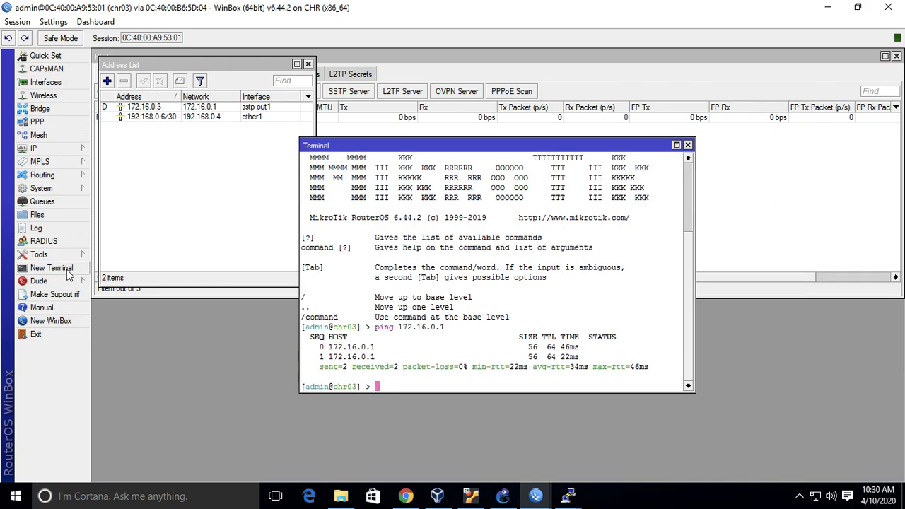
Run a traceroute from chr03 to 172.16.0.1 with /tool traceroute and quit it once the hop is listed.
text(tracer)
key(BackSpace)
key(BackSpace)
key(BackSpace)
key(BackSpace)
key(BackSpace)
key(BackSpace)
key(BackSpace)
text(/tool traceroute ad)
key(Tab)
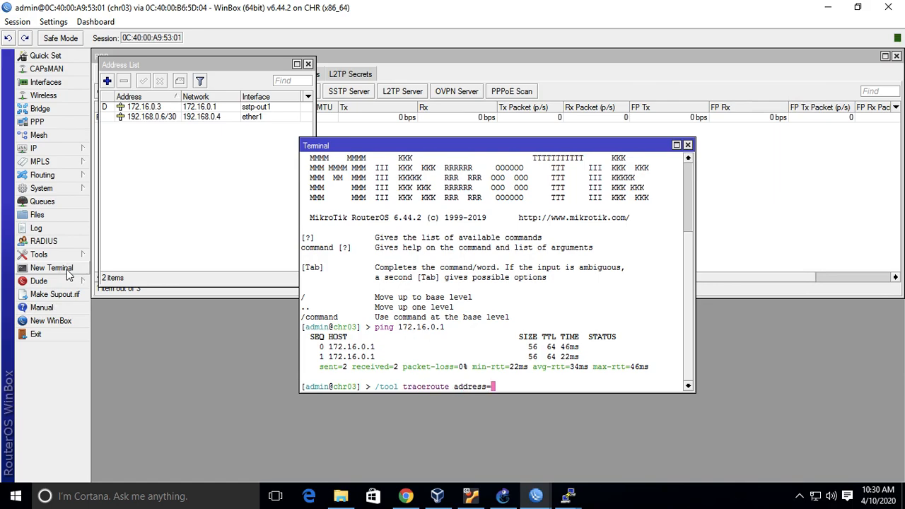
text(172.16.0.1)
key(Return)
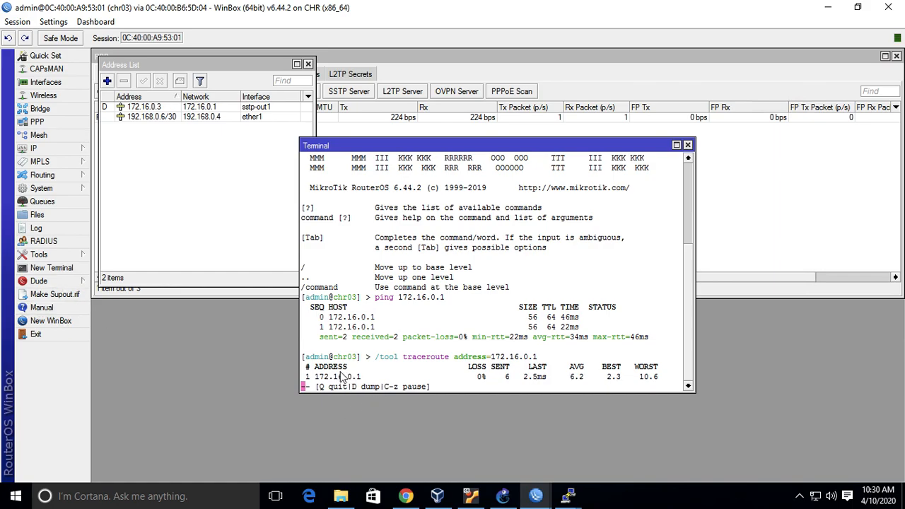
key(q)
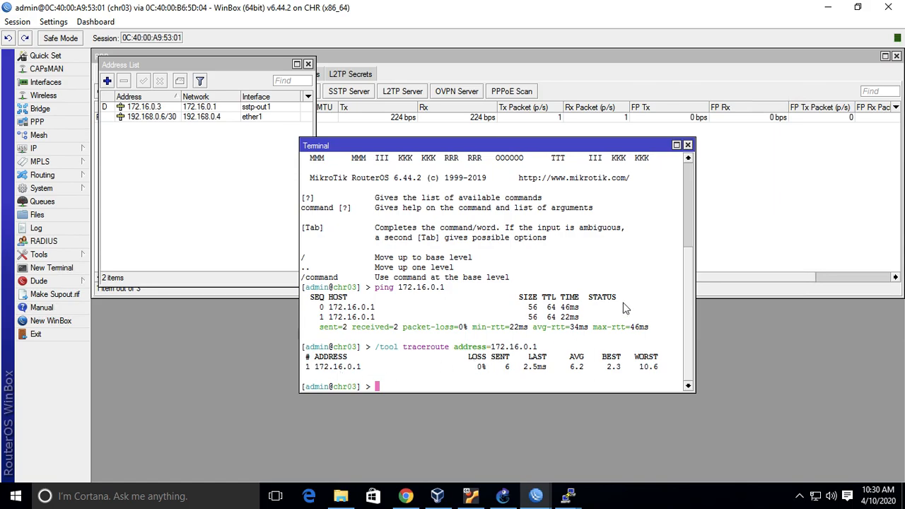
Review the sstp-out1 dial-out settings and the default-encryption profile's general and protocol options on chr03, then close the PPP window without changes.
click(800, 253)
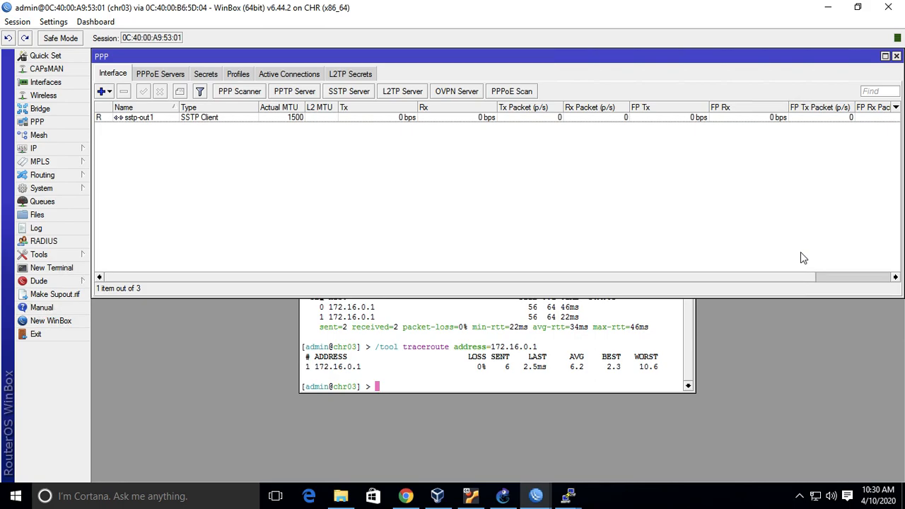
double_click(220, 124)
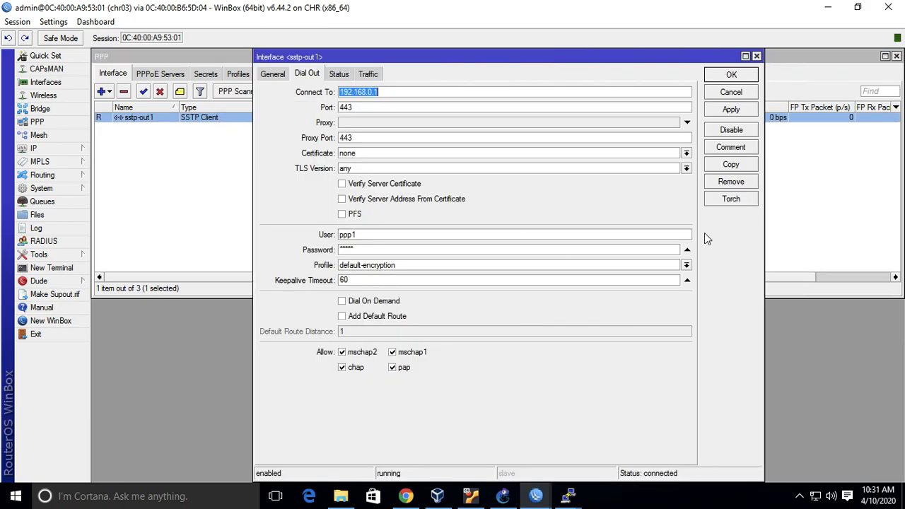
click(729, 94)
click(231, 75)
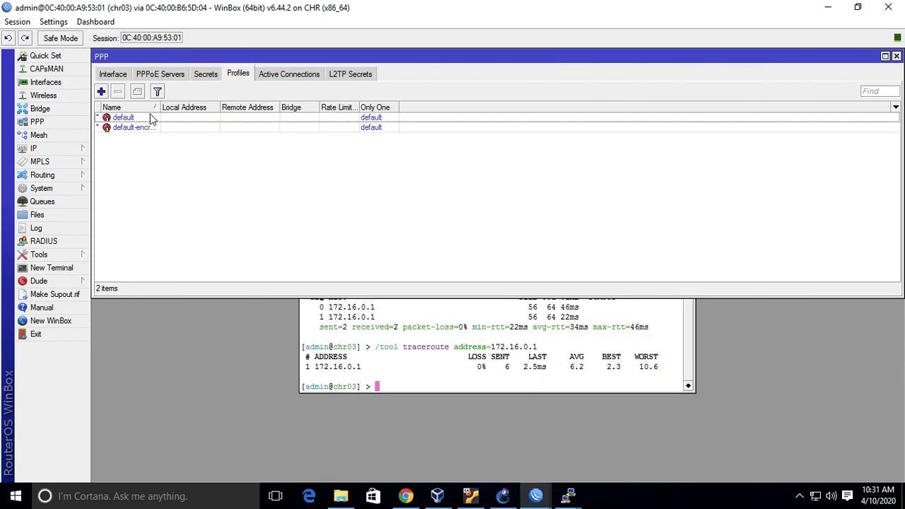
double_click(145, 128)
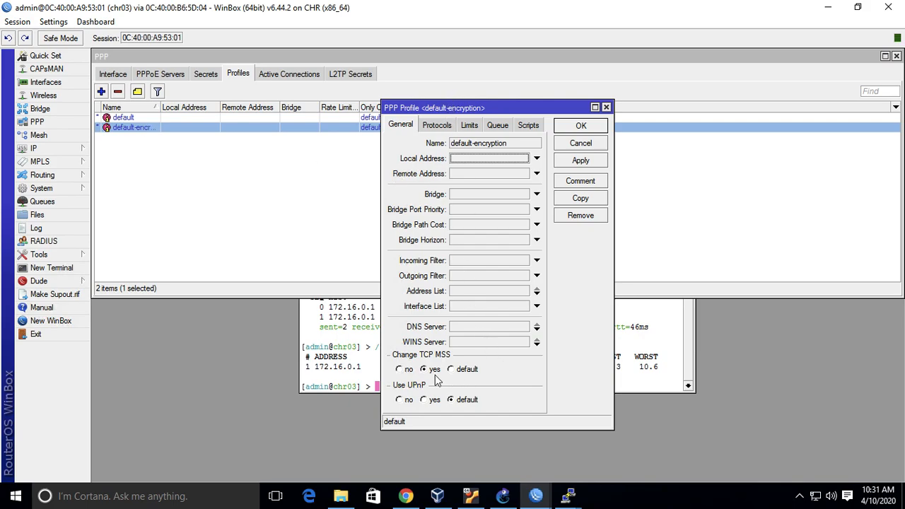
click(451, 124)
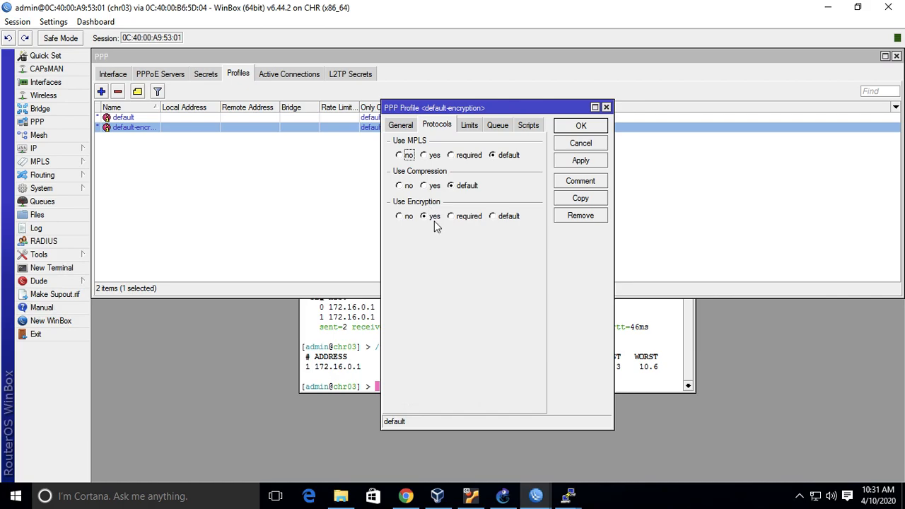
click(598, 148)
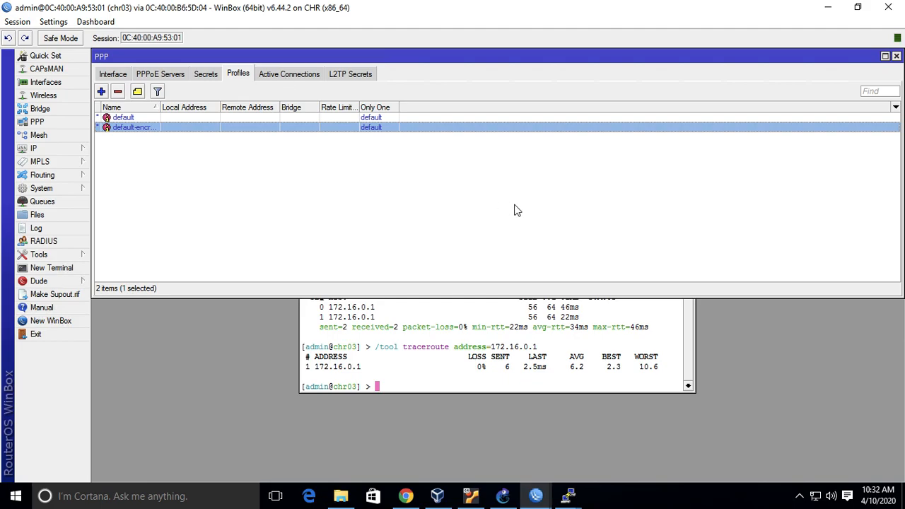
click(896, 56)
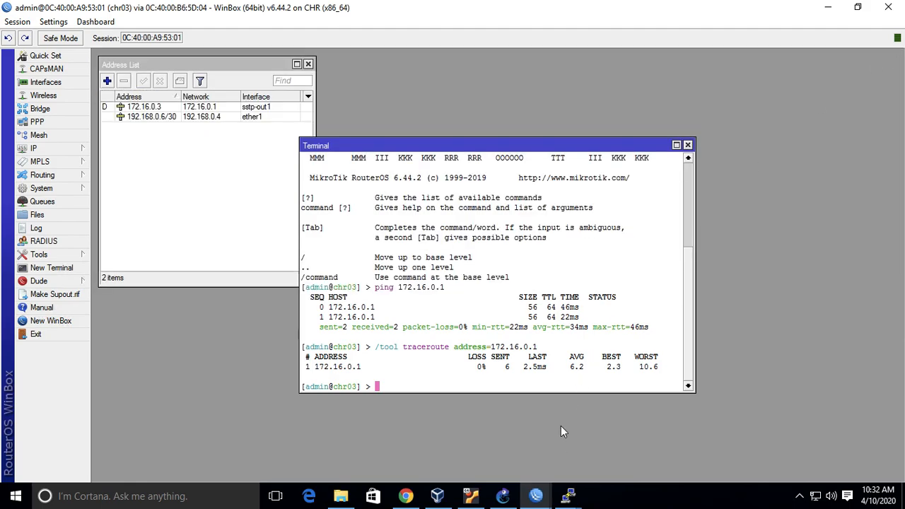
Switch to the chr01 session and replace its PPP window with the system certificate list.
mouse_move(536, 495)
click(394, 434)
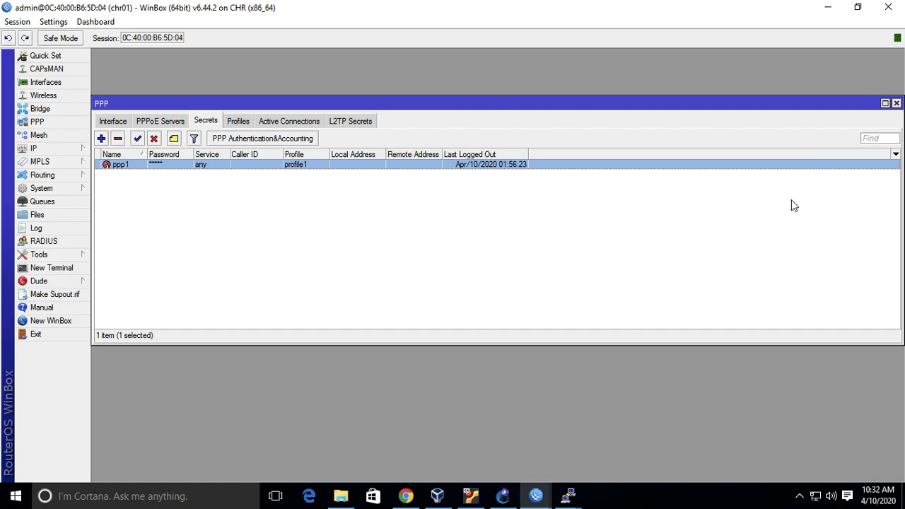
click(896, 104)
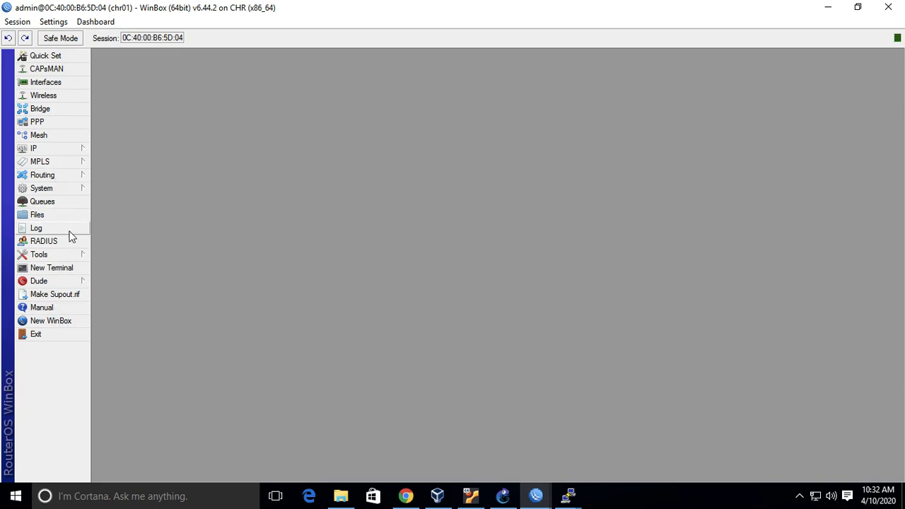
key(ctrl+Left)
key(ctrl+Right)
click(69, 258)
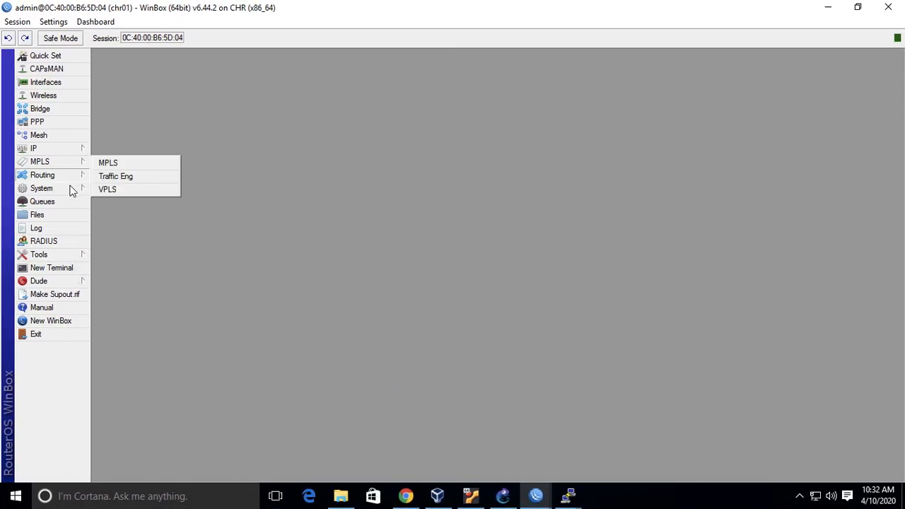
mouse_move(70, 189)
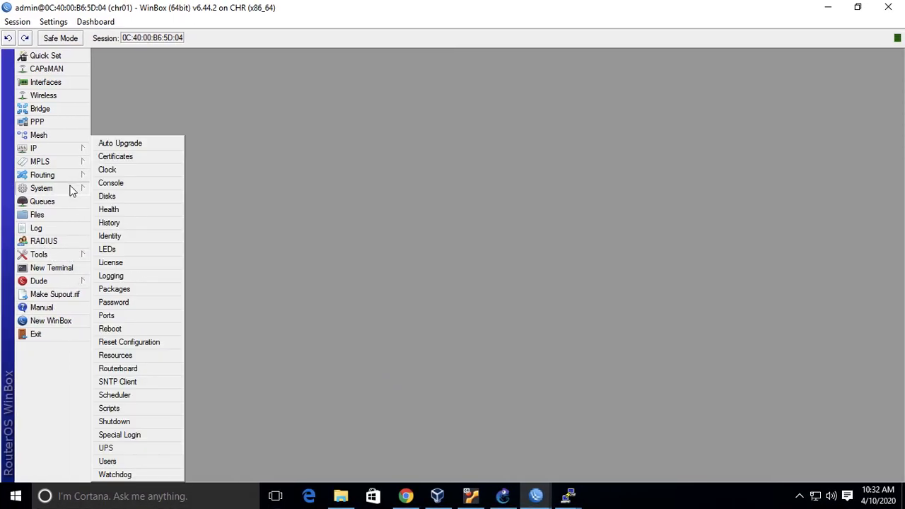
click(117, 157)
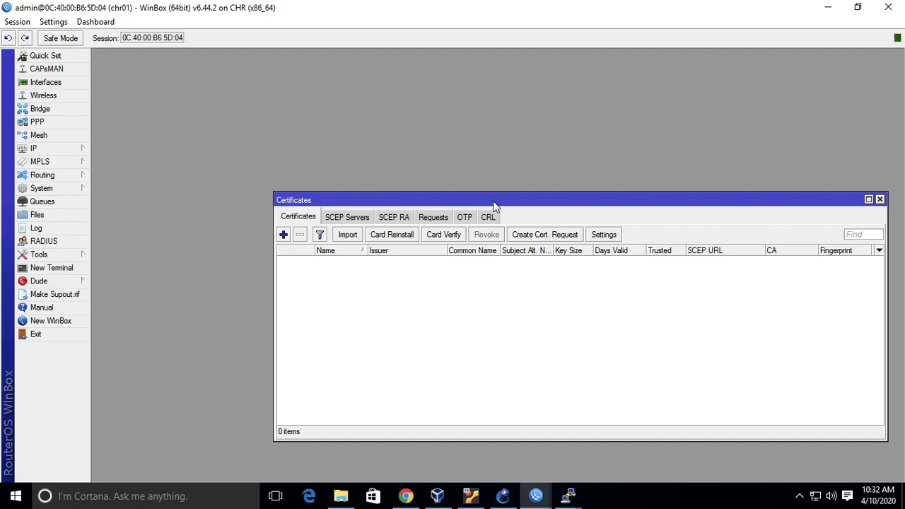
drag(492, 201, 312, 62)
Start a new certificate on chr01 with both its name and common name set to myCA.
click(105, 97)
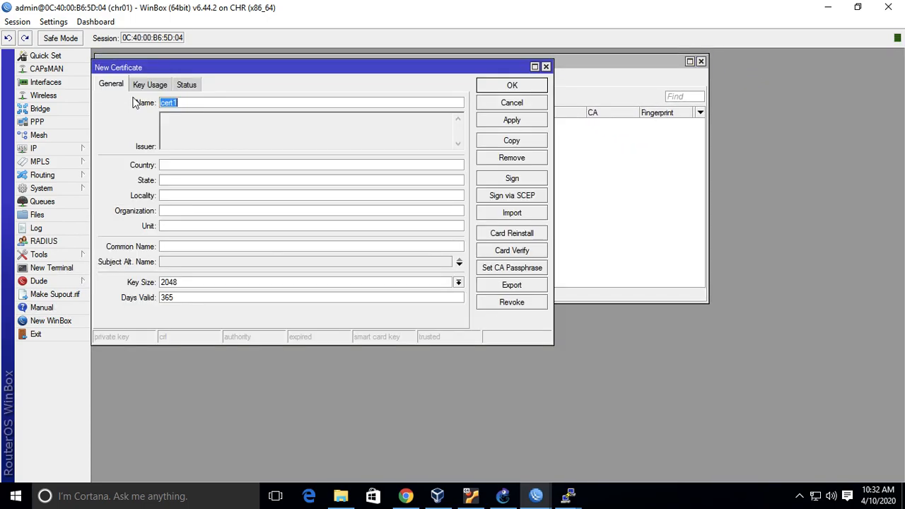
drag(360, 66, 717, 189)
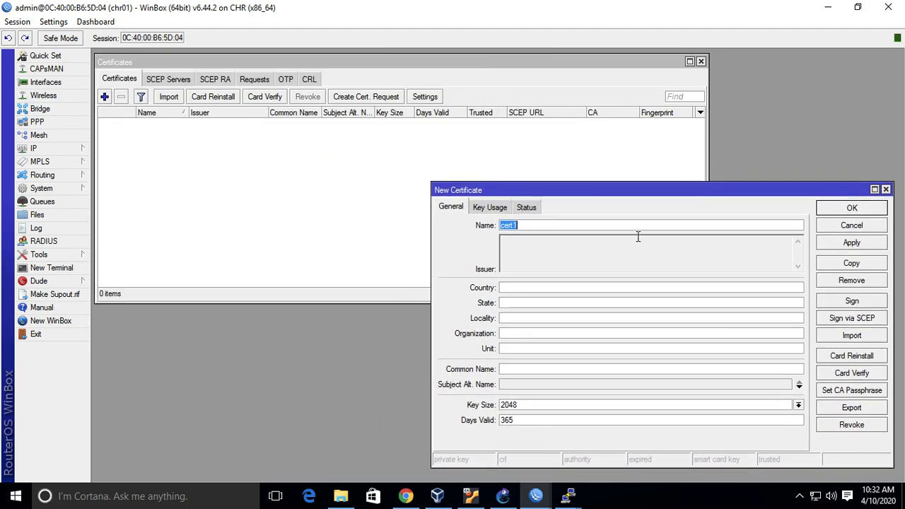
text(myCA)
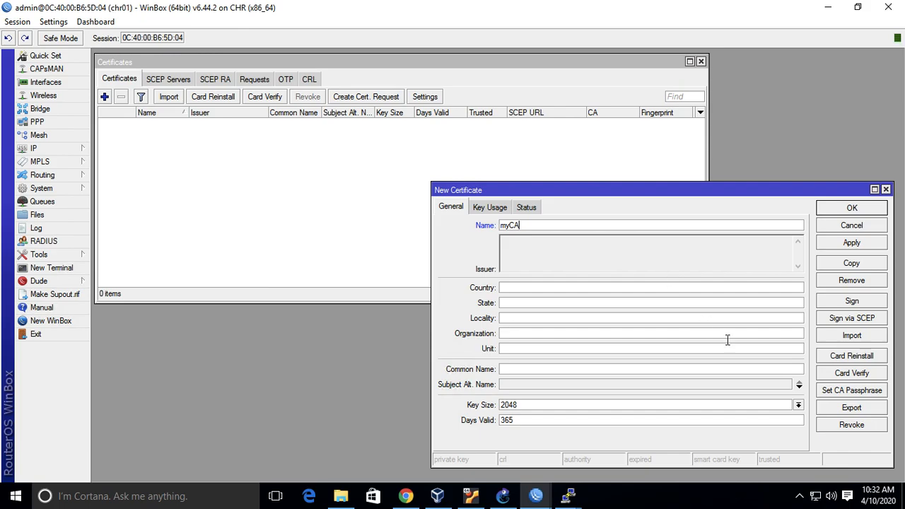
click(697, 366)
text(myCA)
Limit myCA's key usage to crl sign and key cert. sign by disabling digital signature, key encipherment and data encipherment, and apply it.
click(497, 207)
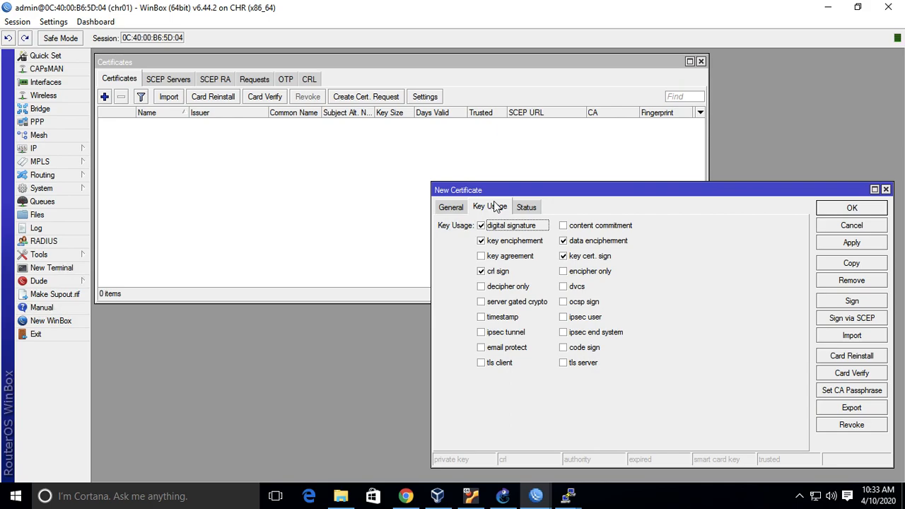
click(509, 225)
click(513, 243)
click(574, 243)
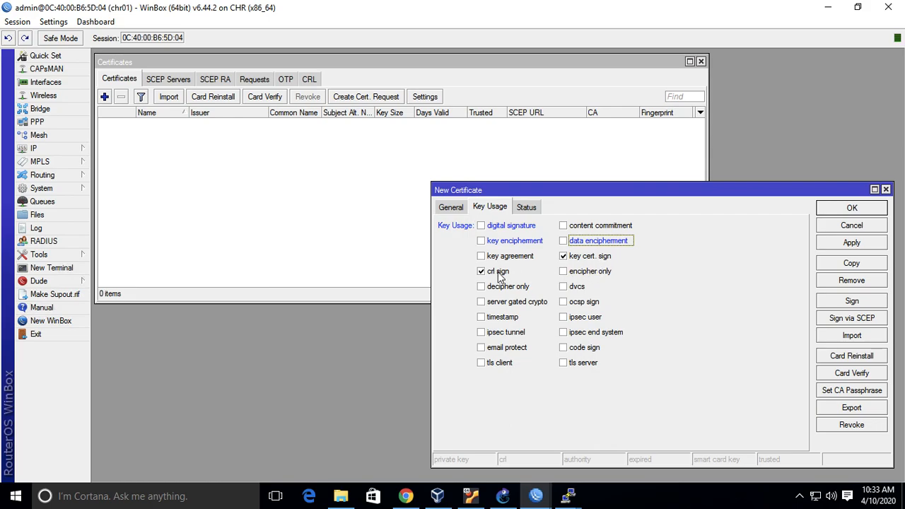
click(870, 247)
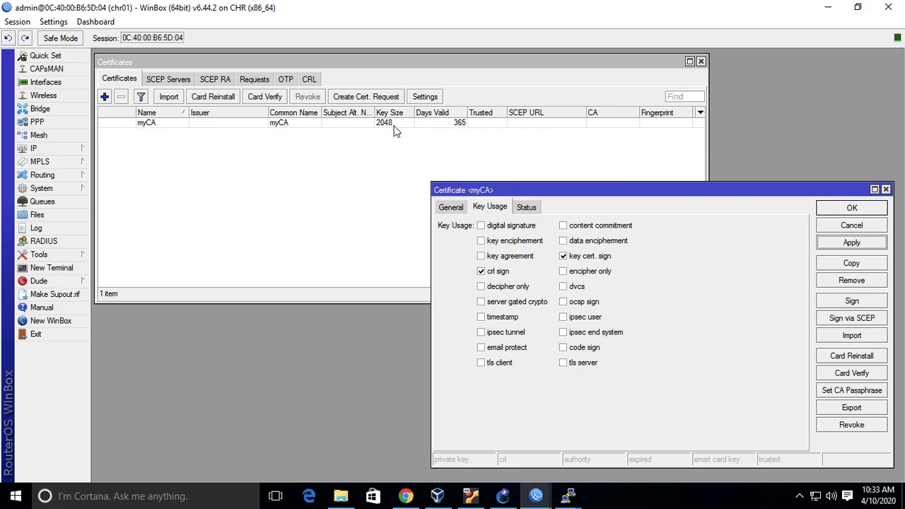
Sign the myCA certificate with CA CRL host 192.168.0.1 and save it.
click(852, 301)
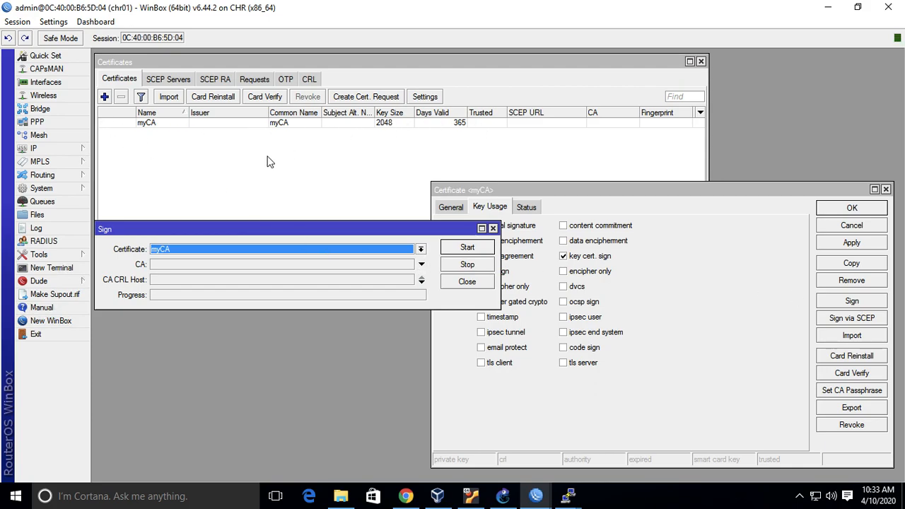
click(421, 282)
text(192.168.0.1)
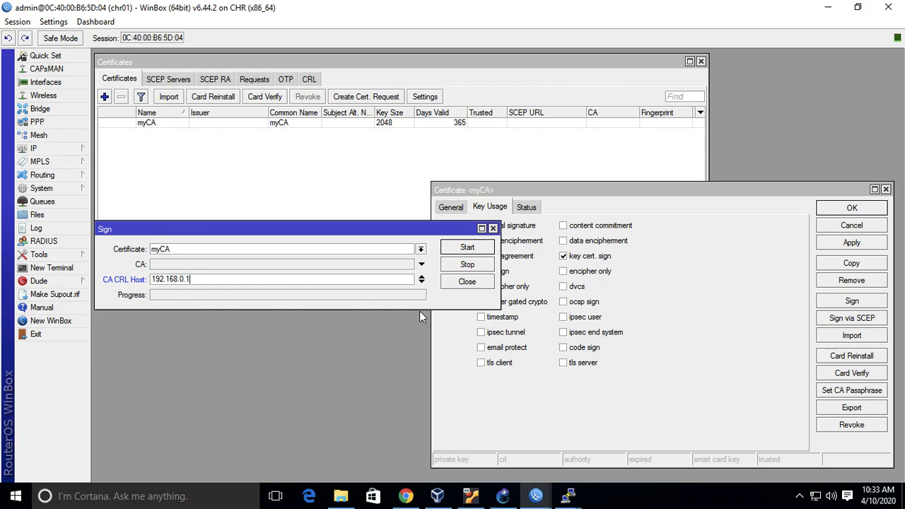
click(465, 248)
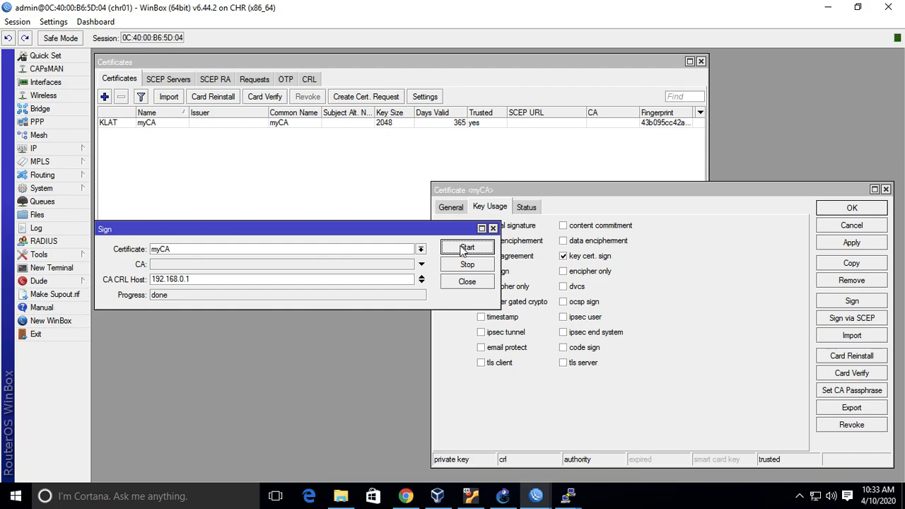
click(468, 282)
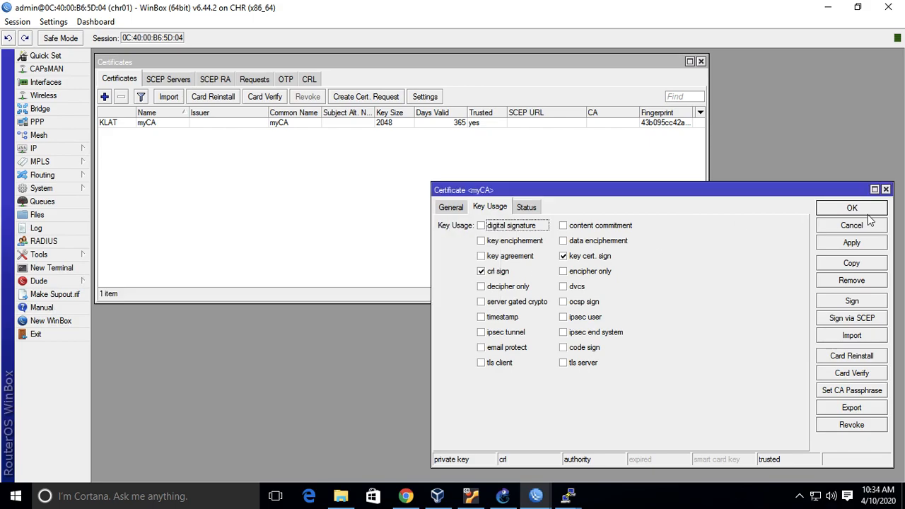
click(875, 210)
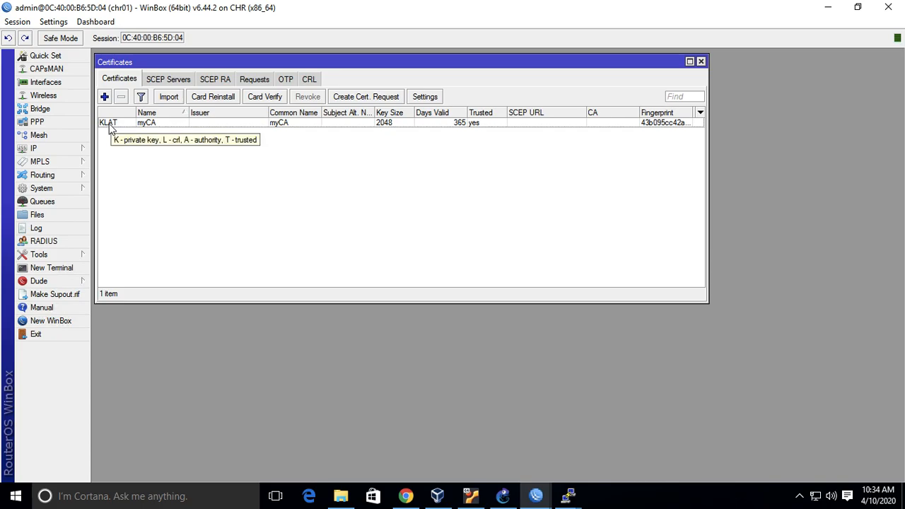
Print the certificate list in a chr01 terminal with /certificate print to check myCA's flags, and close the terminal.
click(71, 272)
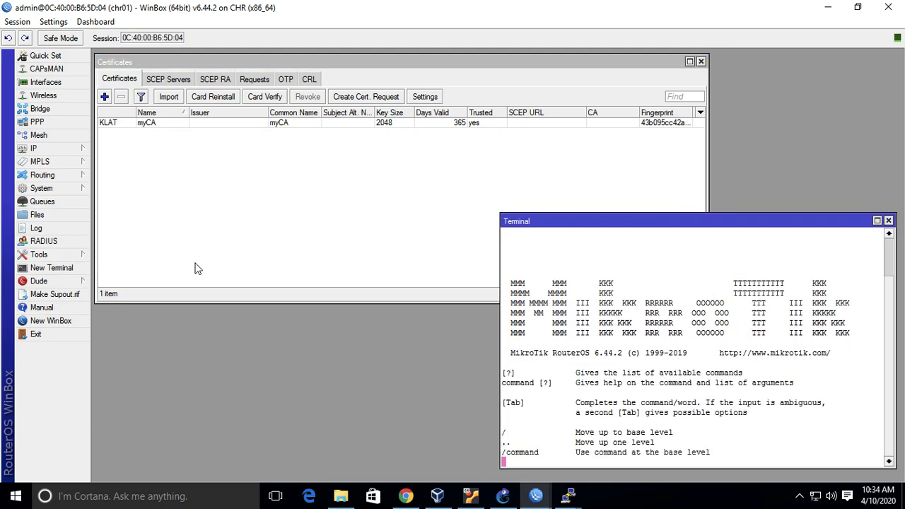
text(/cert)
key(Tab)
text(print)
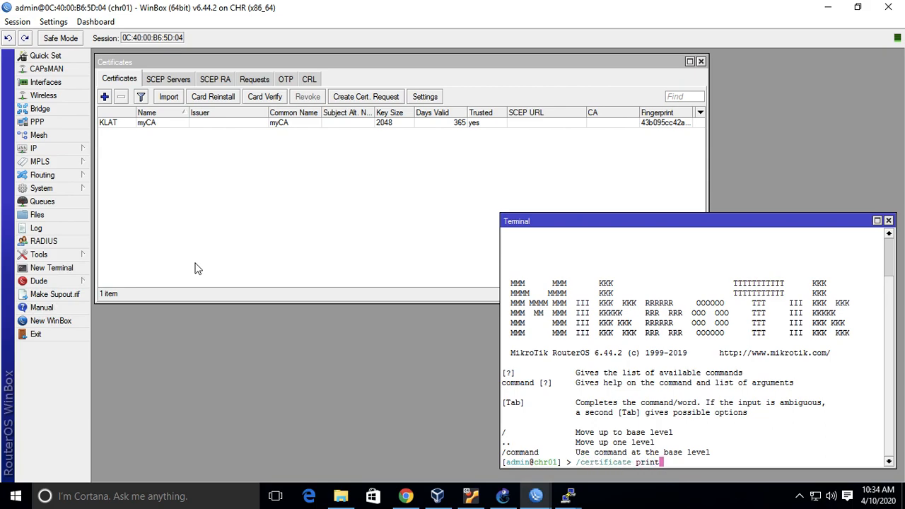
key(Return)
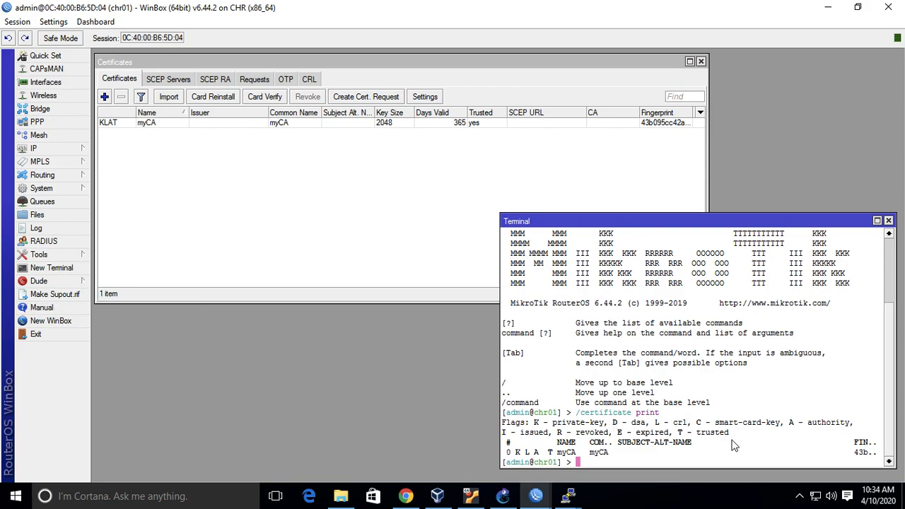
click(888, 221)
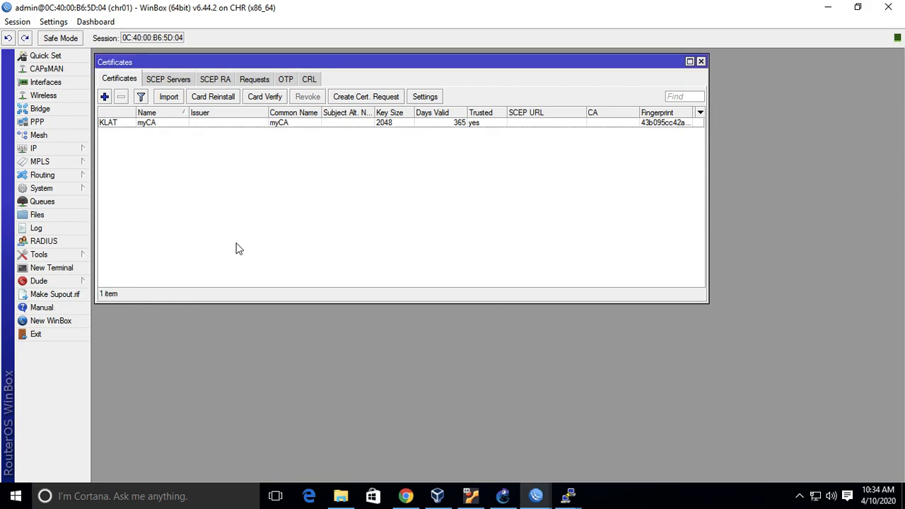
Create a new certificate on chr01 with both its name and common name set to server, and review its key usage.
click(105, 96)
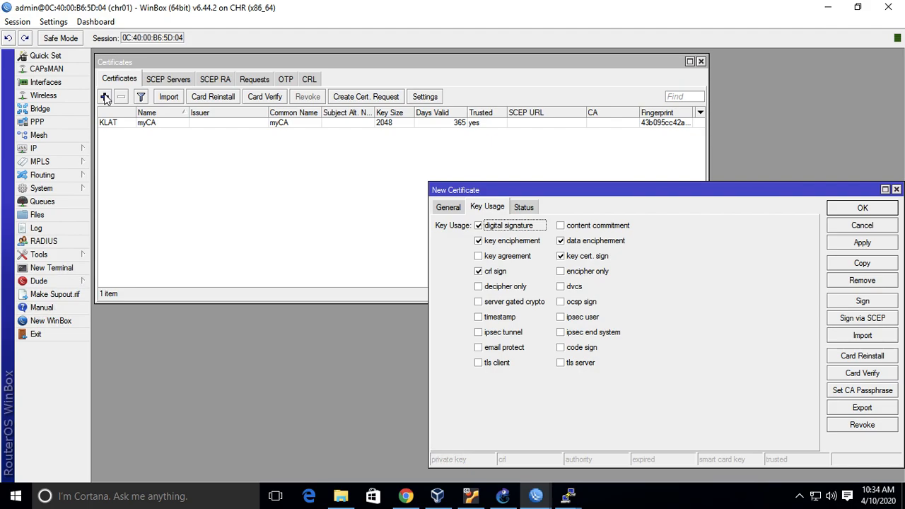
click(446, 209)
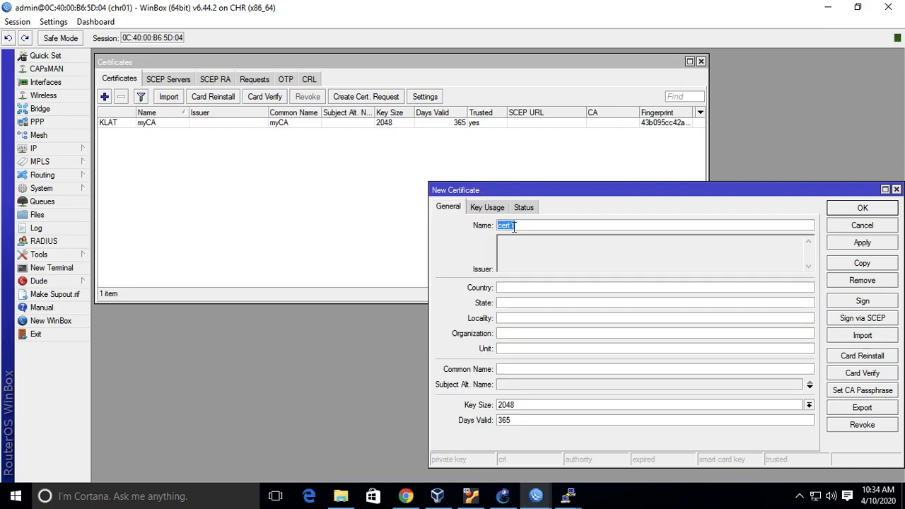
text(server)
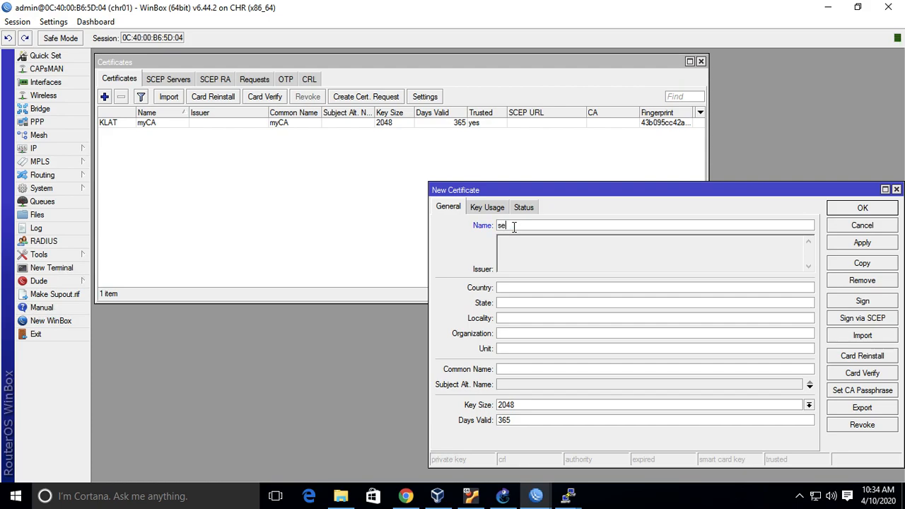
click(728, 369)
text(server)
click(862, 245)
click(488, 206)
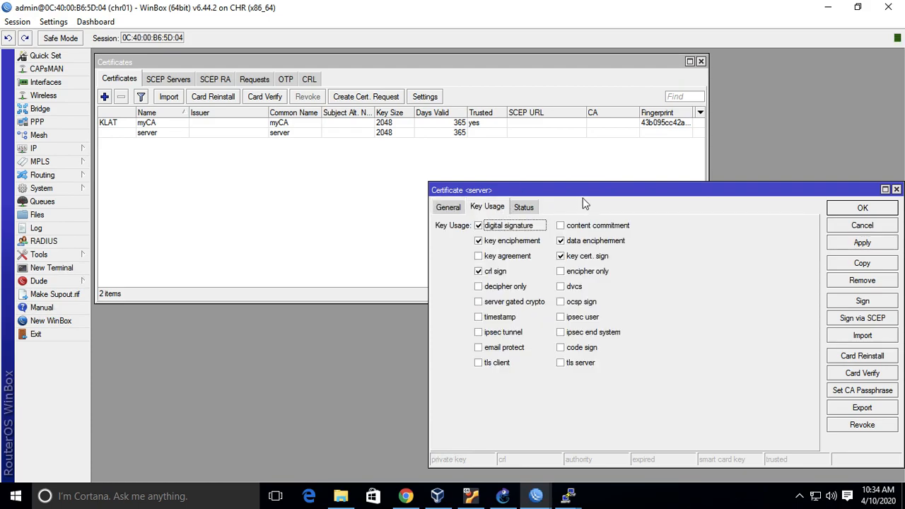
click(453, 207)
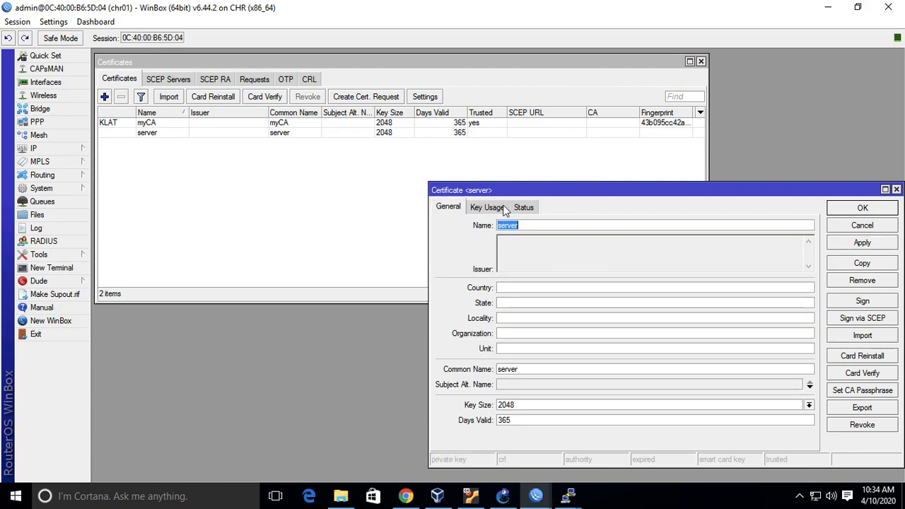
Sign the server certificate with myCA as its CA and save it.
click(878, 303)
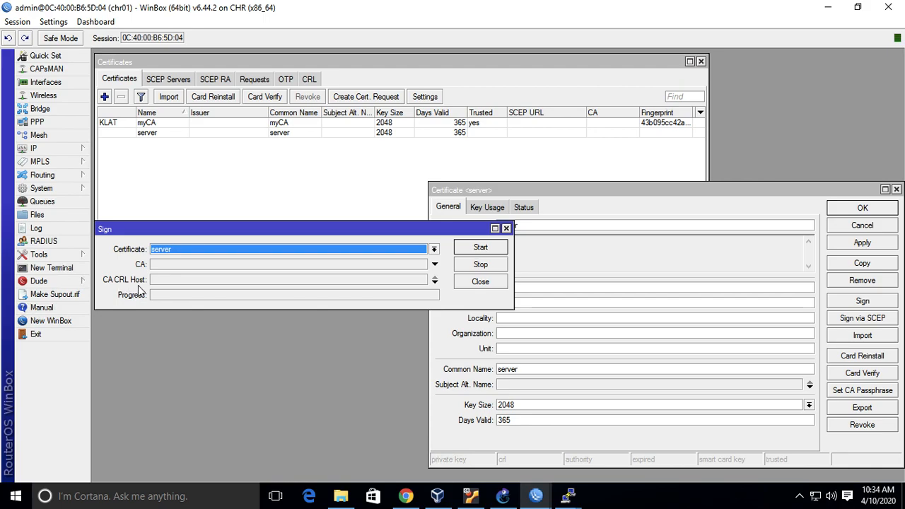
click(433, 265)
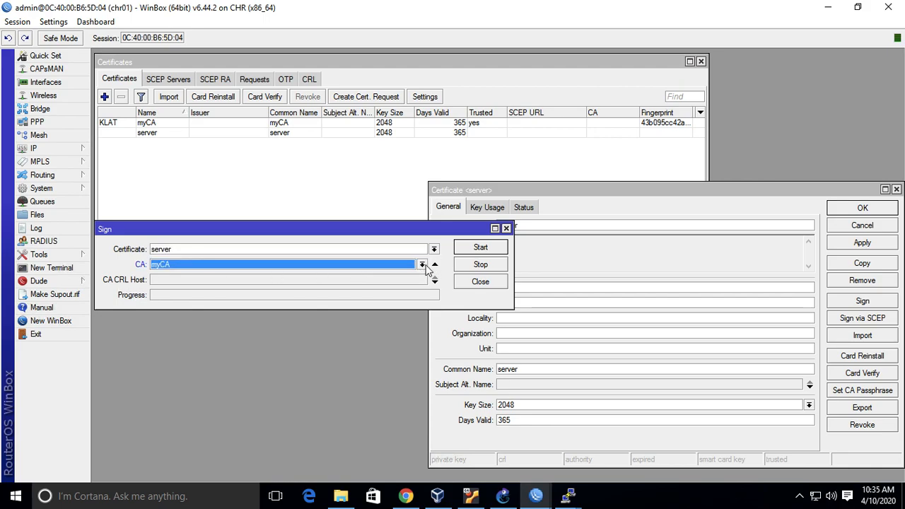
click(472, 251)
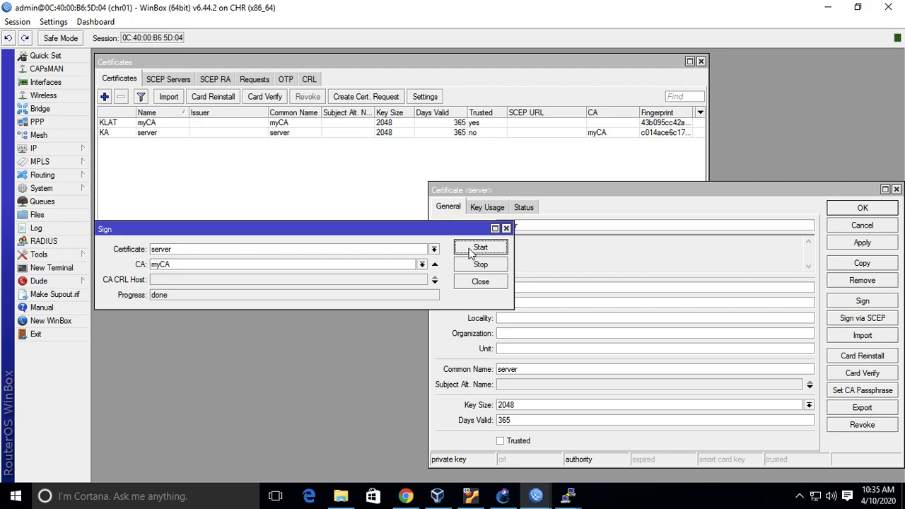
click(481, 281)
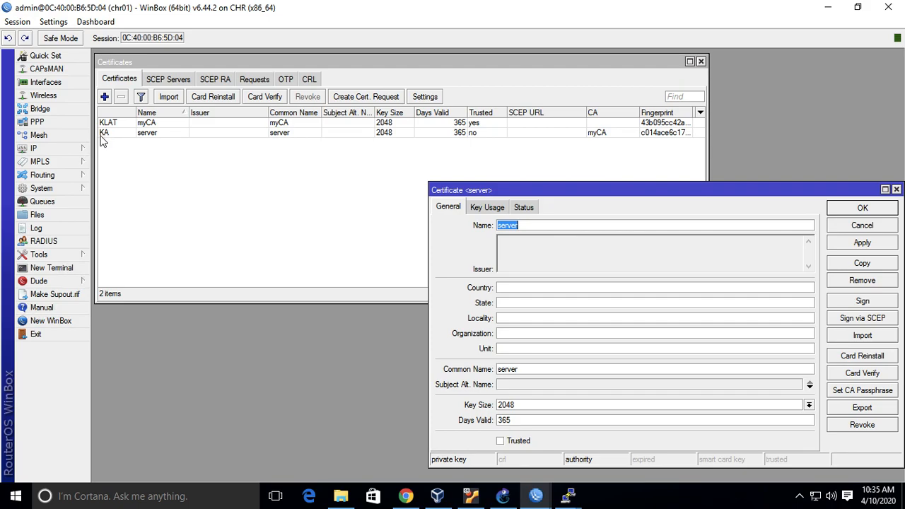
click(864, 207)
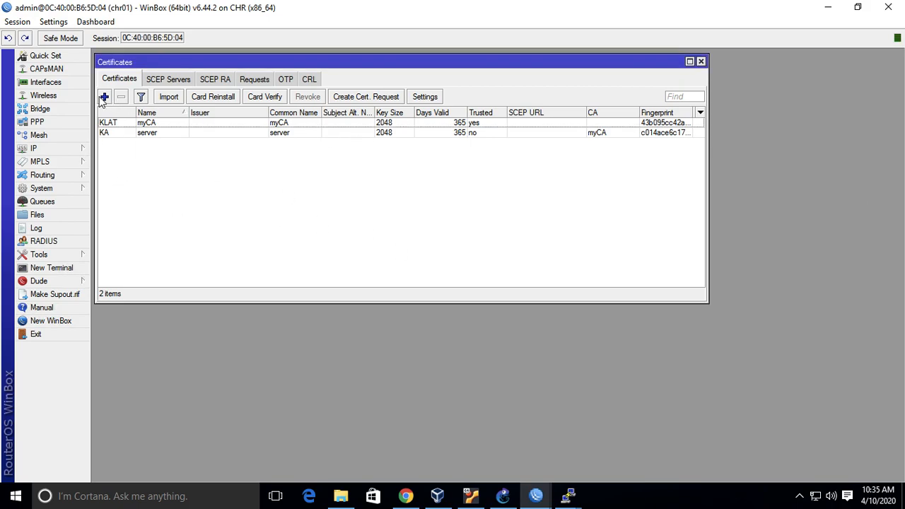
Create another certificate on chr01 with both its name and common name set to client, and apply it.
click(103, 97)
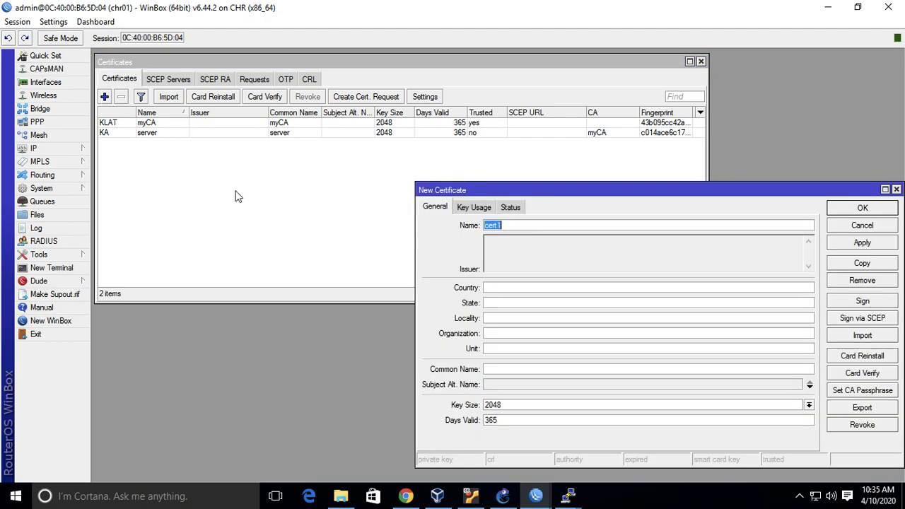
text(client)
click(512, 369)
text(client)
click(870, 243)
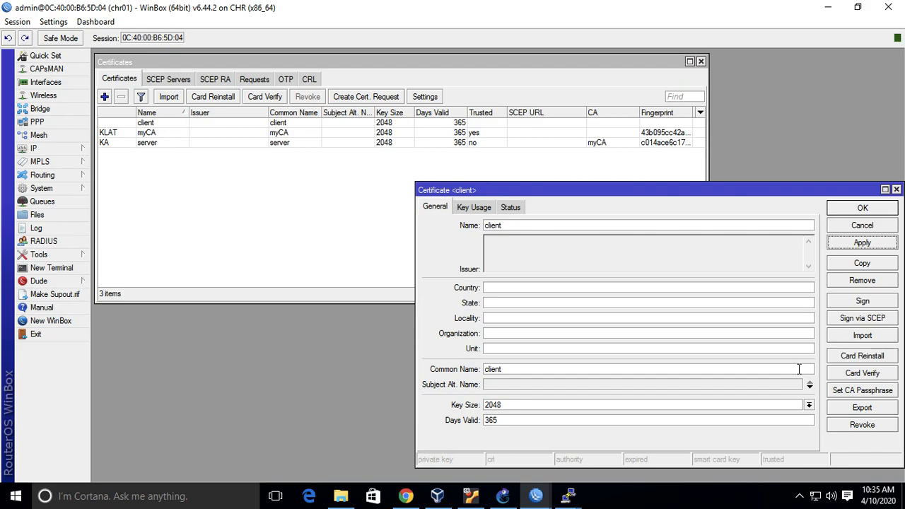
Sign the client certificate with myCA as its CA and return to the certificate list.
click(863, 302)
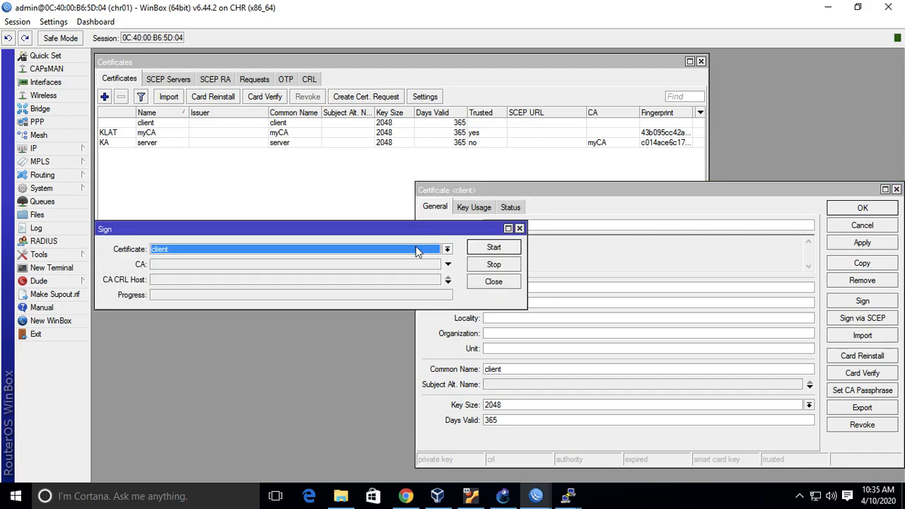
click(448, 264)
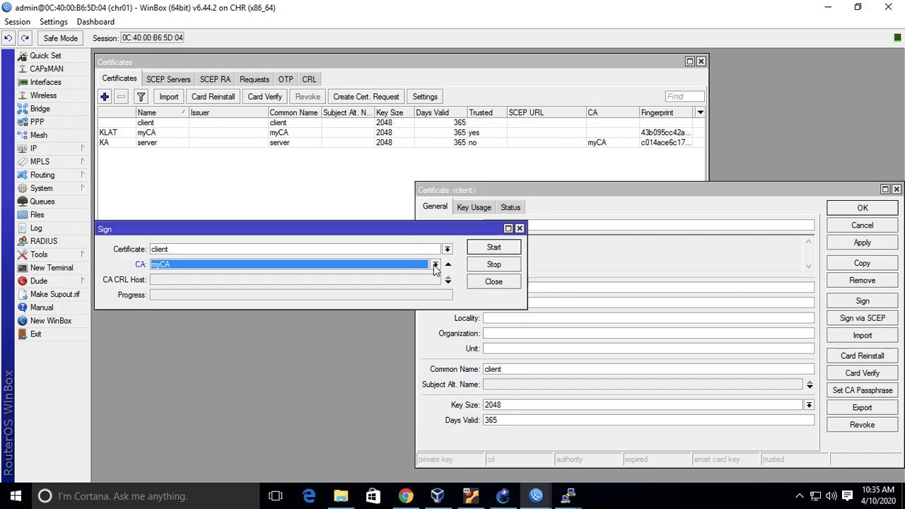
click(493, 248)
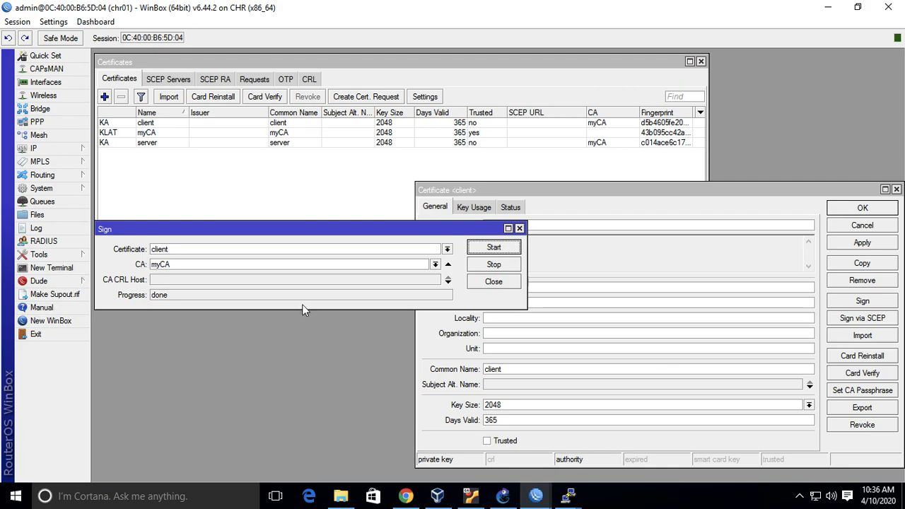
click(494, 281)
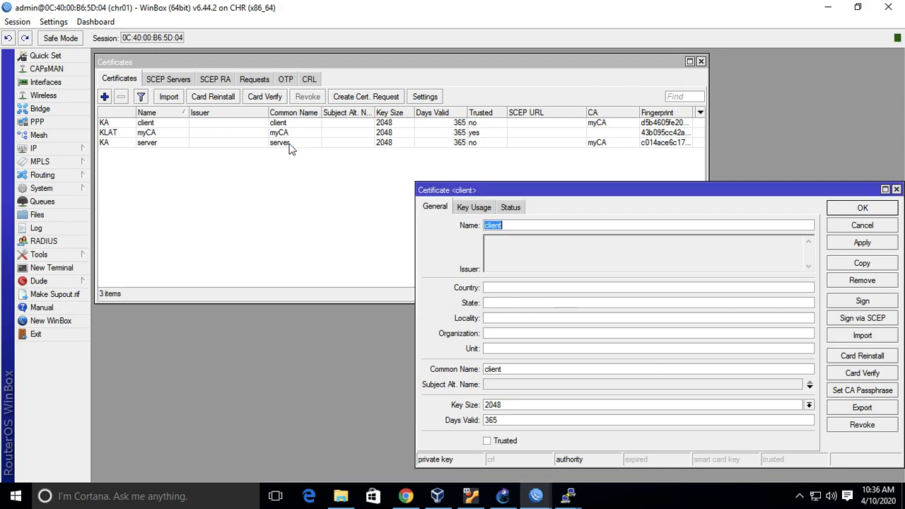
click(266, 124)
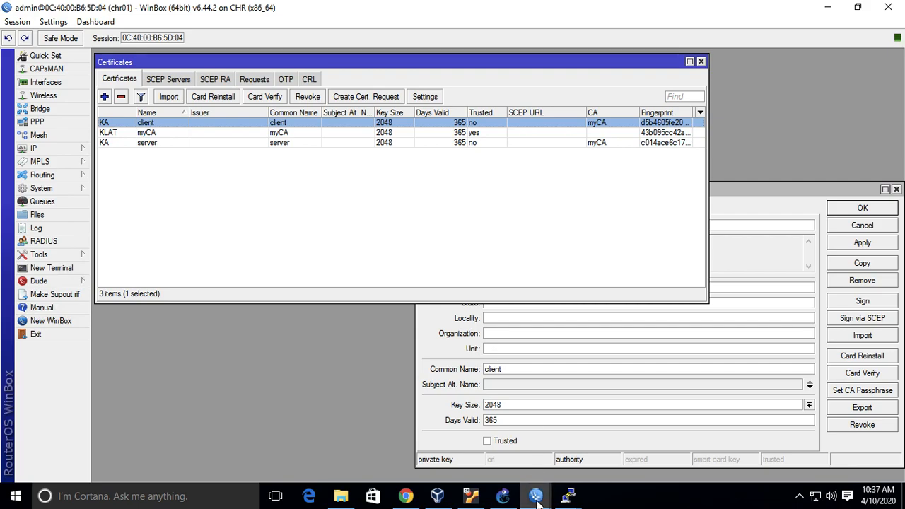
mouse_move(536, 495)
click(644, 435)
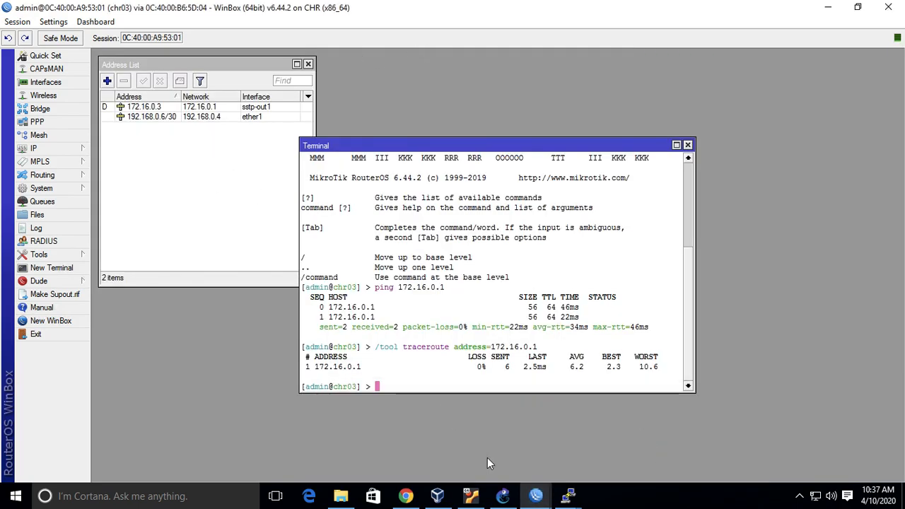
click(371, 408)
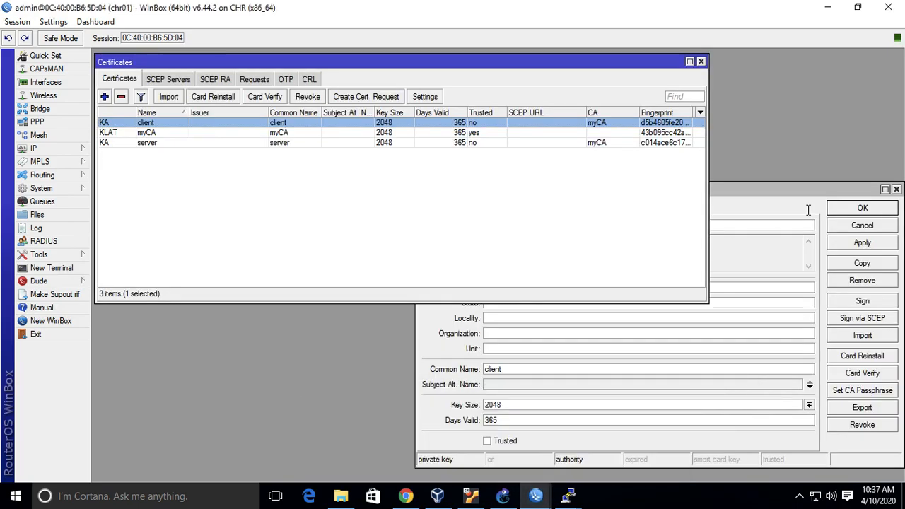
Save and reopen the client certificate, export it as PEM protected by an export passphrase, and close it.
click(855, 207)
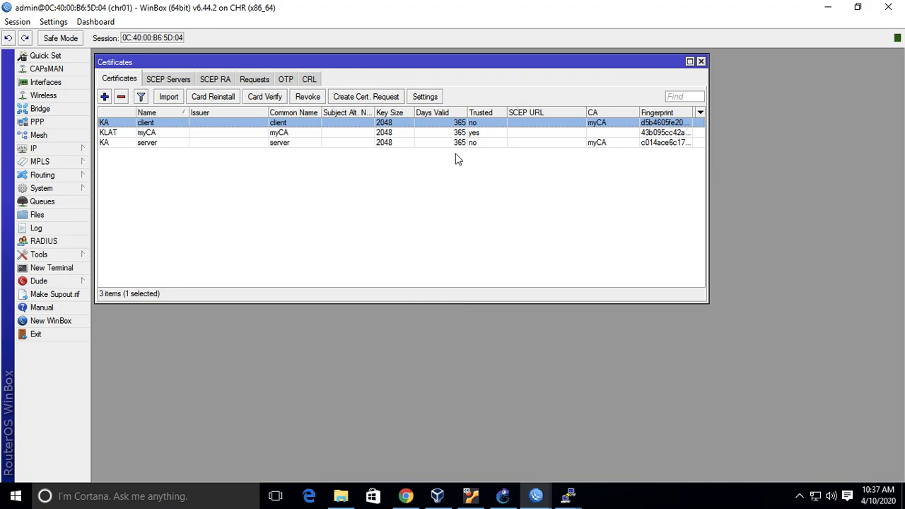
double_click(167, 125)
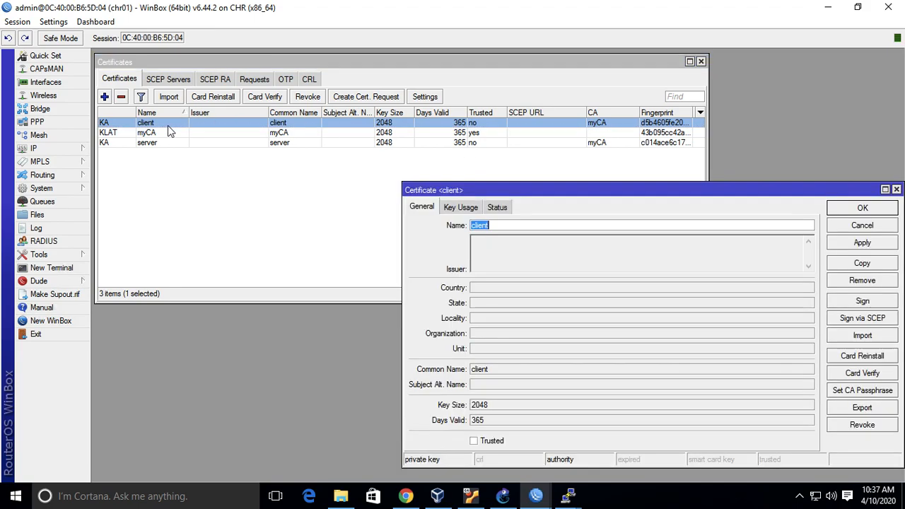
click(856, 412)
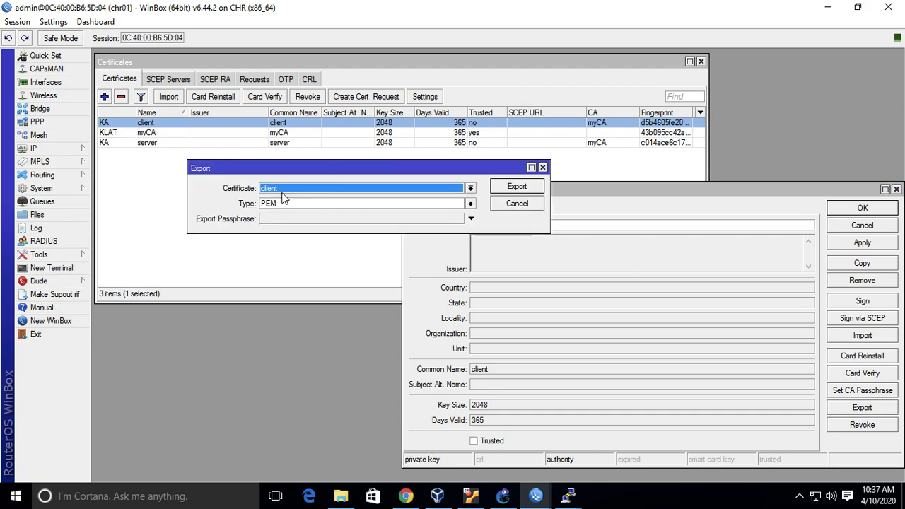
click(470, 219)
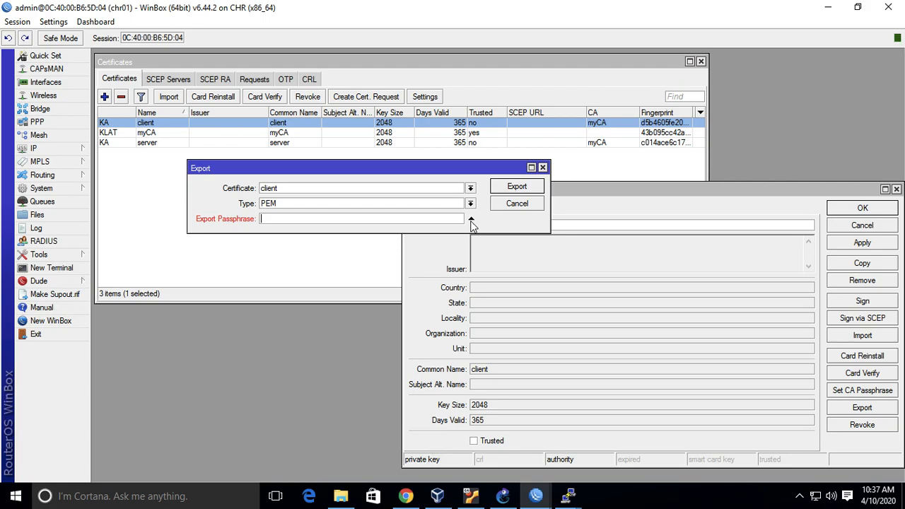
text(**********)
key(ctrl+a)
text(********)
click(513, 187)
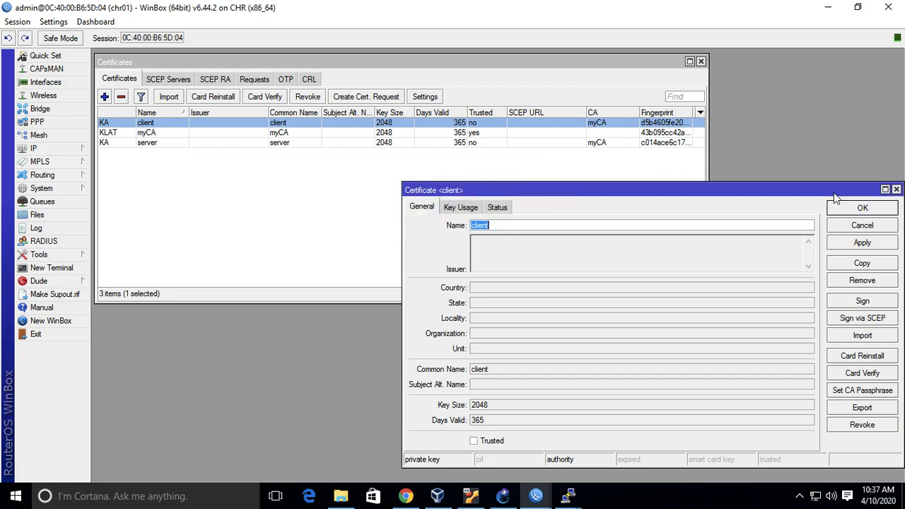
click(896, 189)
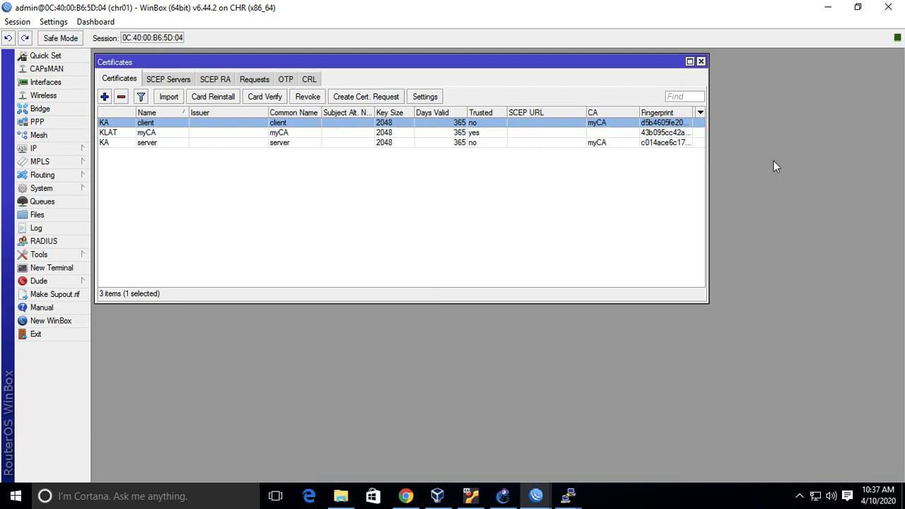
Find cert_export_client.crt in chr01's file list and switch to the Downloads folder in File Explorer.
click(31, 216)
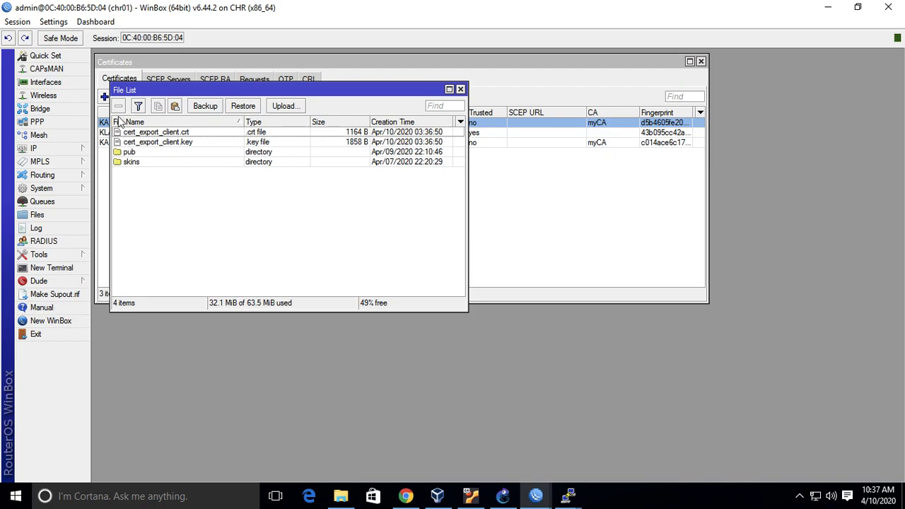
click(183, 134)
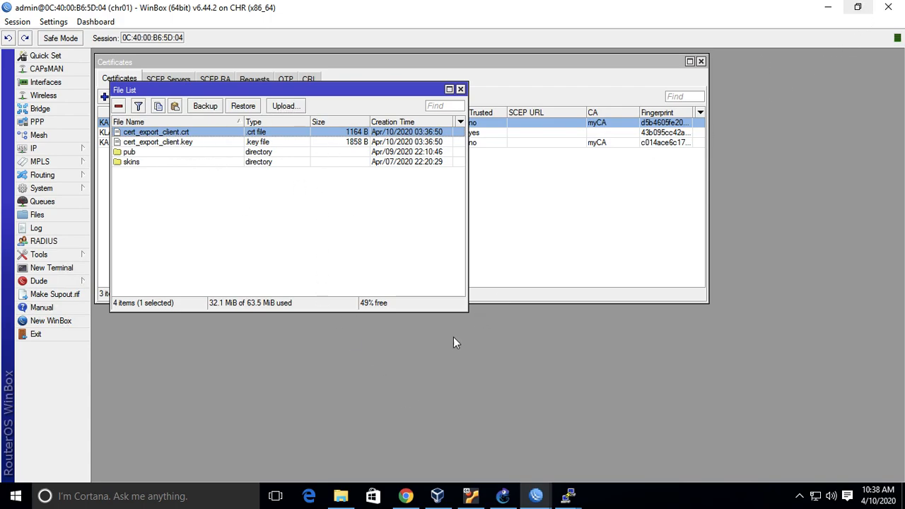
click(340, 496)
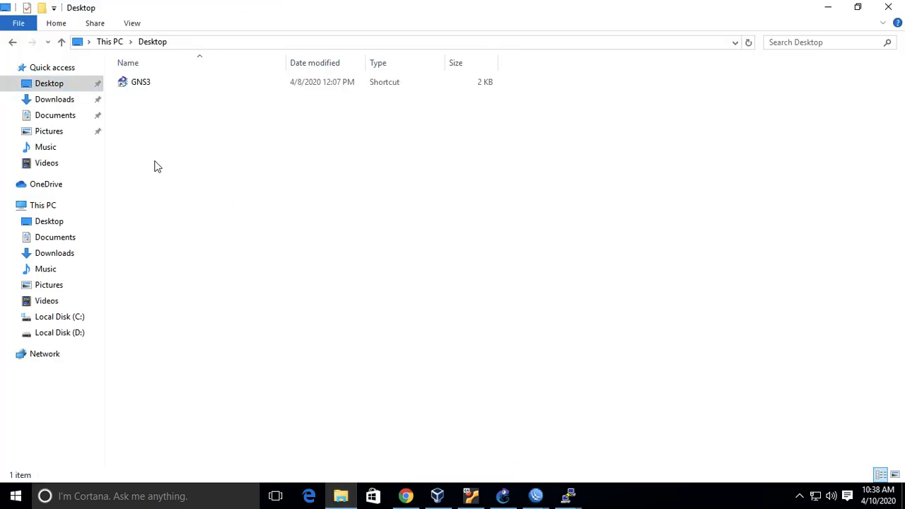
click(56, 100)
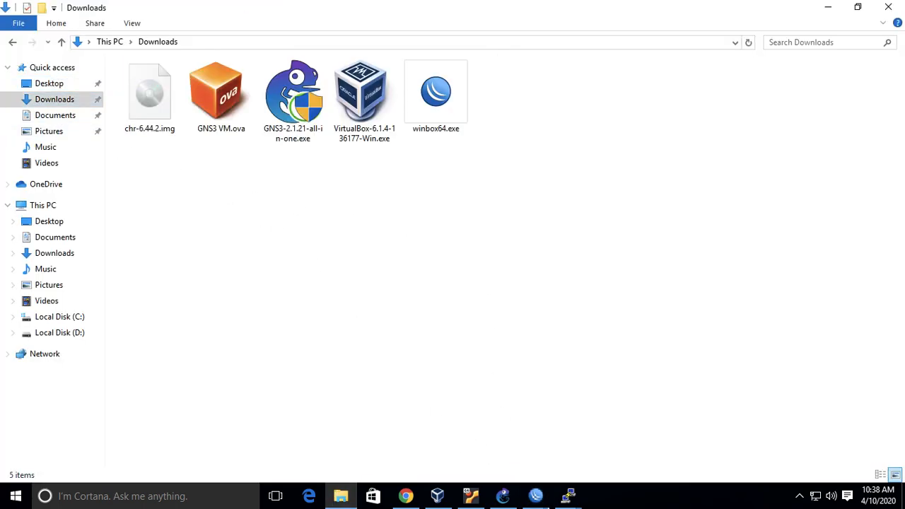
Copy cert_export_client.crt and cert_export_client.key from chr01's file list into the Downloads folder.
click(536, 496)
click(435, 432)
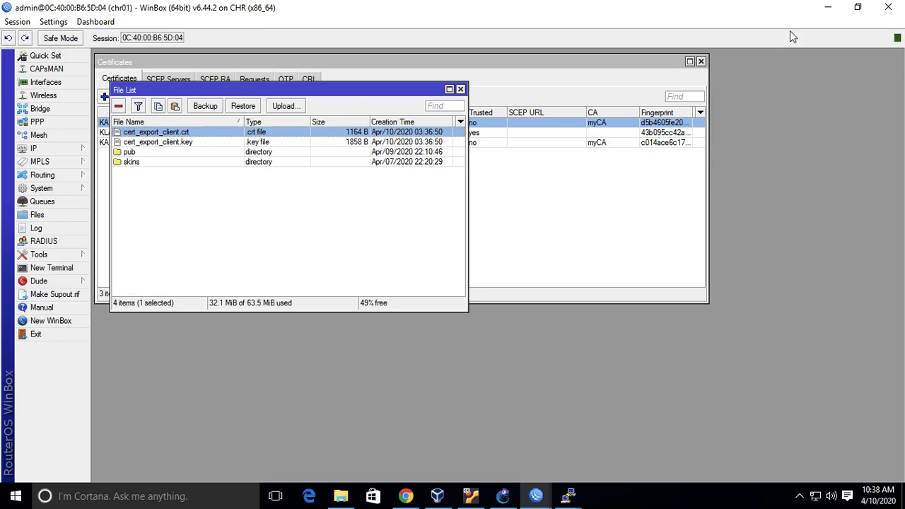
click(859, 10)
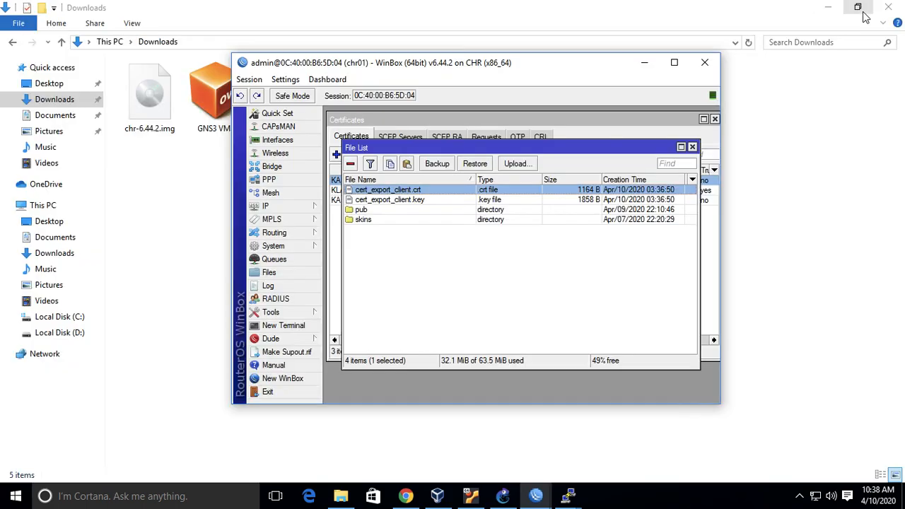
ctrl+click(453, 200)
drag(576, 67, 378, 59)
click(516, 112)
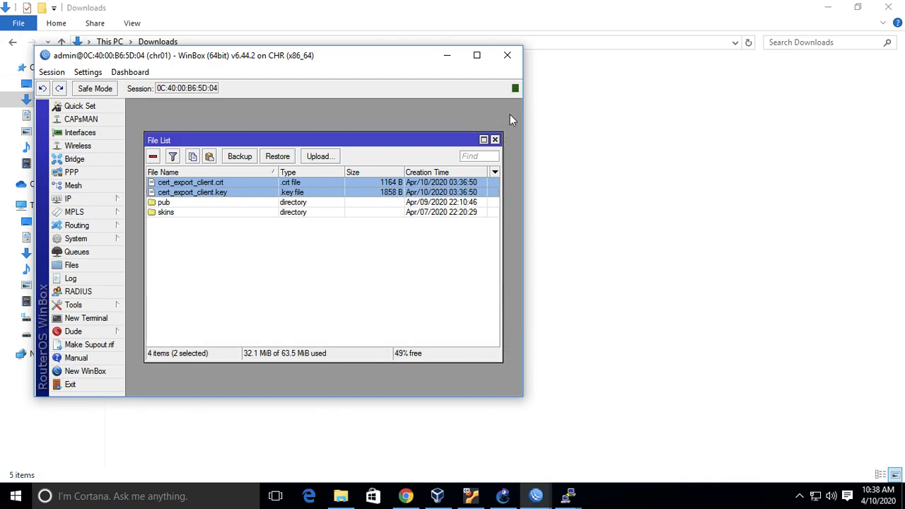
click(246, 267)
click(228, 182)
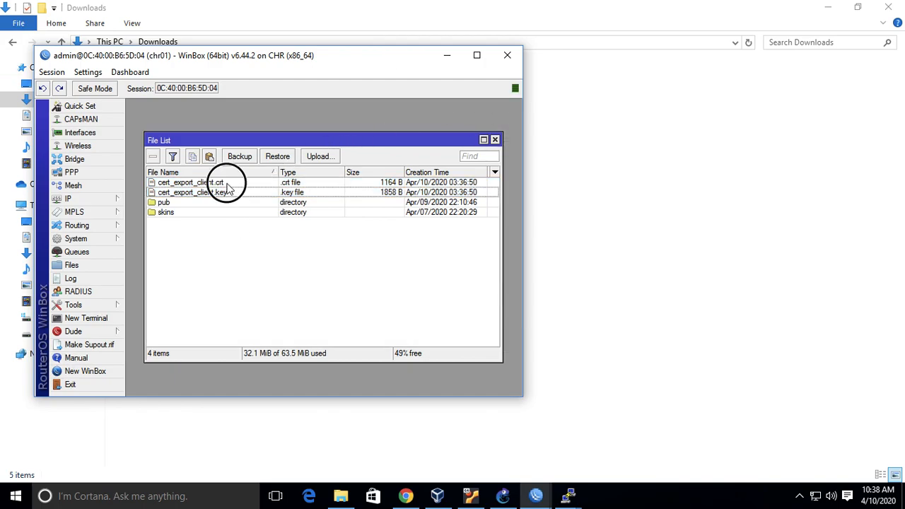
ctrl+click(227, 193)
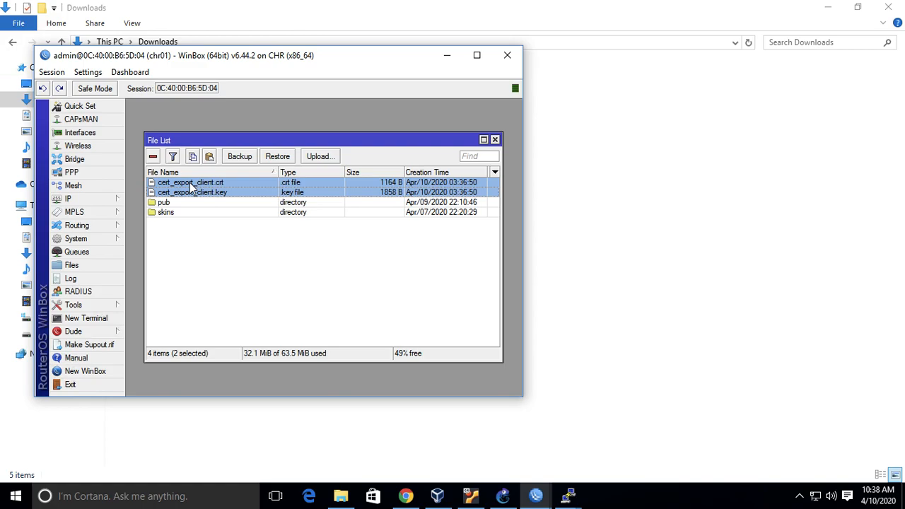
drag(193, 188, 675, 263)
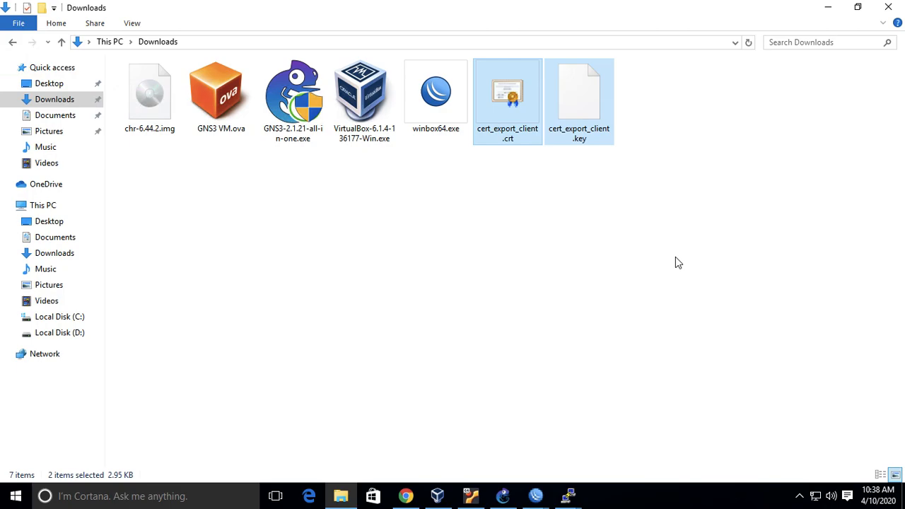
click(558, 266)
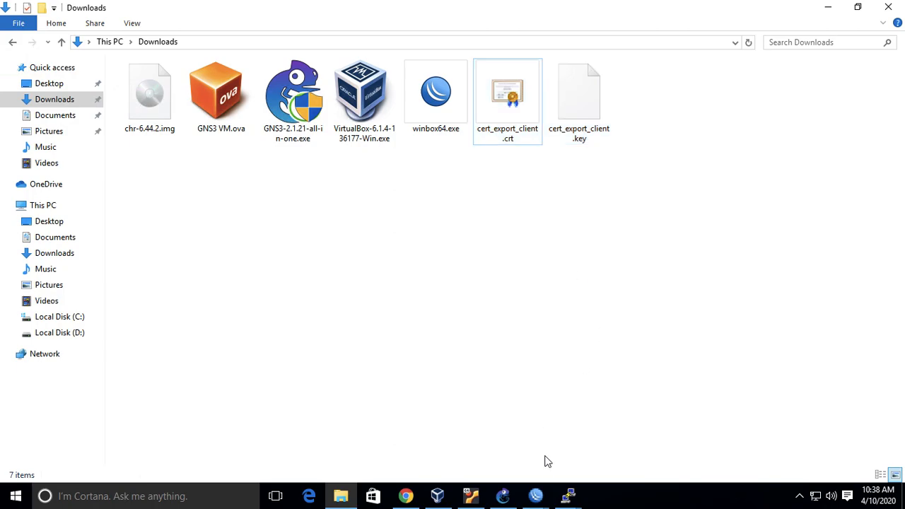
Switch to chr03's WinBox session, shrink its window, close the terminal and address list, and open its file list.
click(539, 492)
click(645, 458)
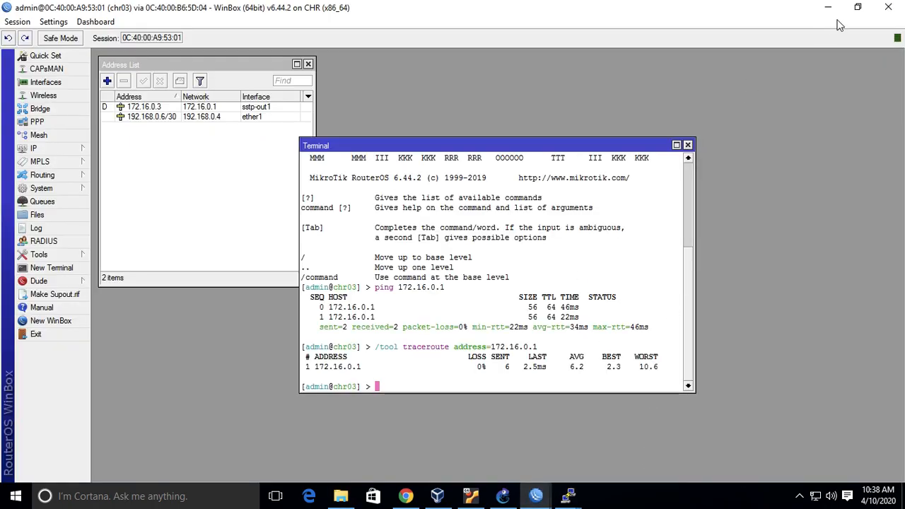
click(857, 7)
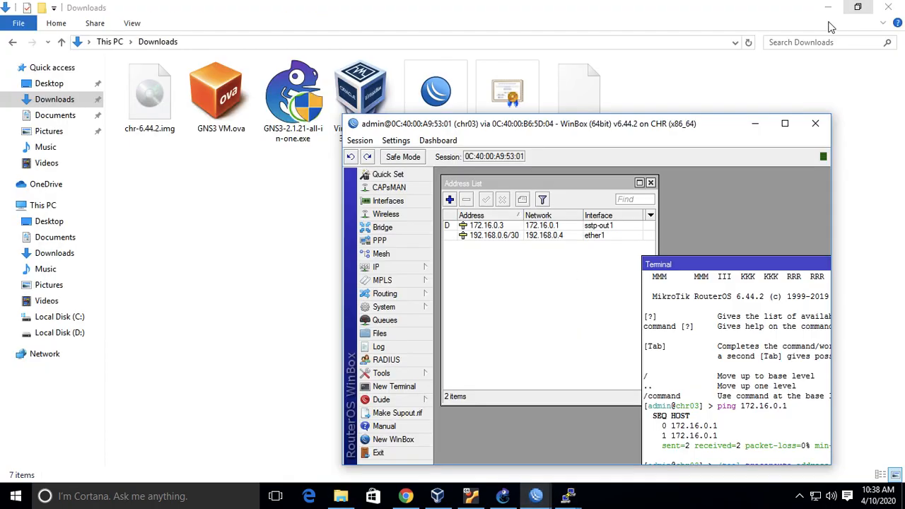
click(730, 260)
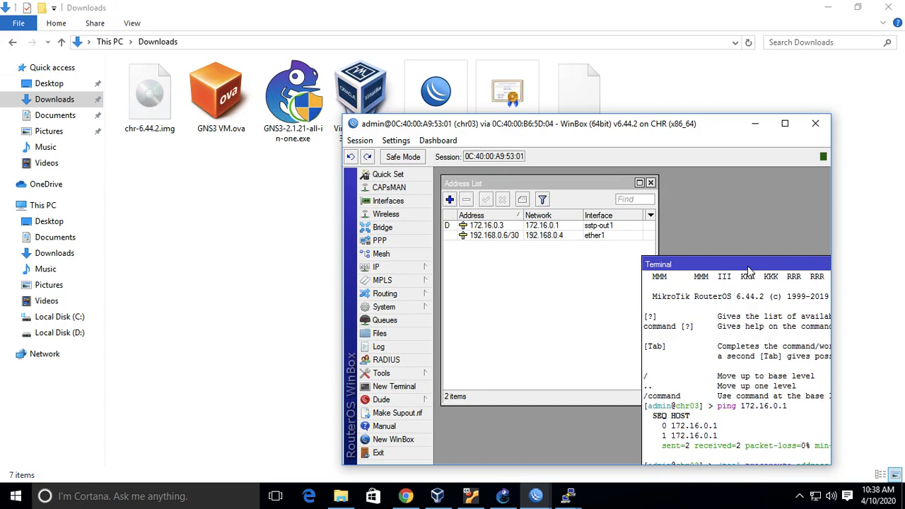
drag(749, 271, 479, 217)
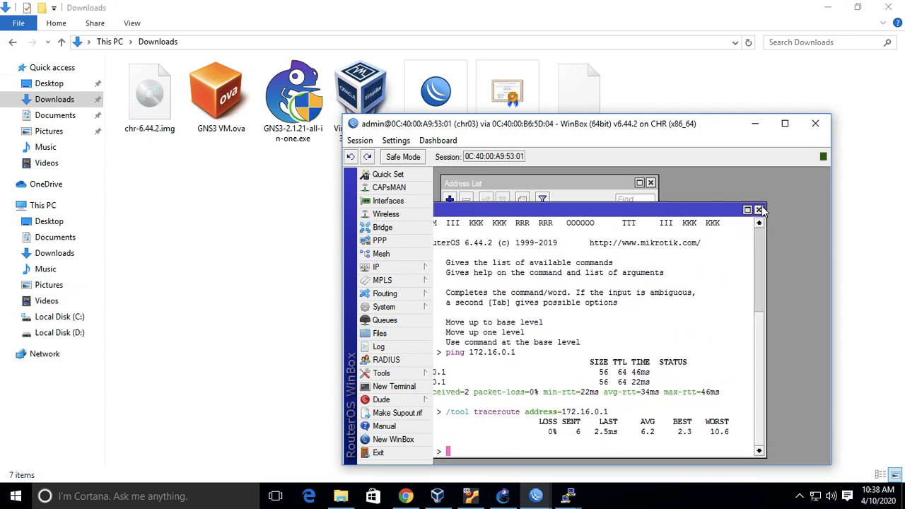
click(758, 210)
click(650, 182)
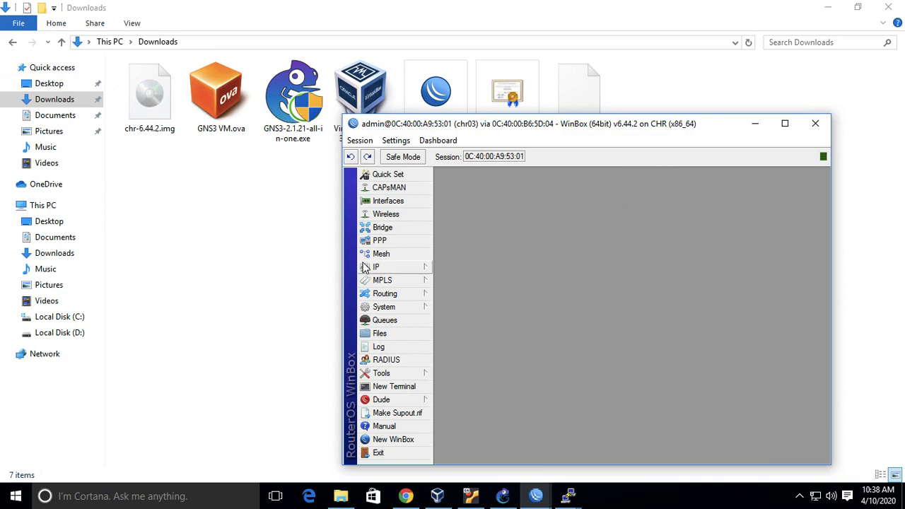
click(412, 335)
Copy cert_export_client.crt and cert_export_client.key from Downloads into chr03's file list, then maximize WinBox and close the list.
click(525, 105)
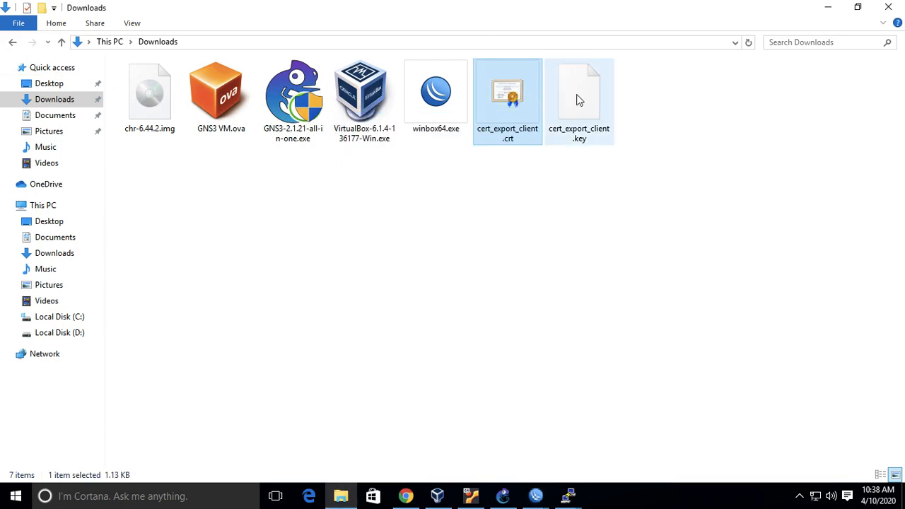
ctrl+click(580, 96)
mouse_move(535, 494)
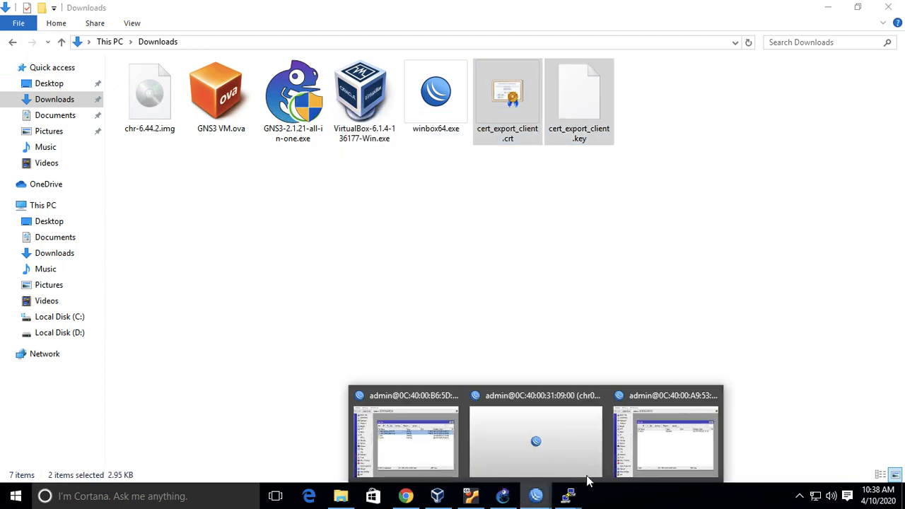
click(675, 442)
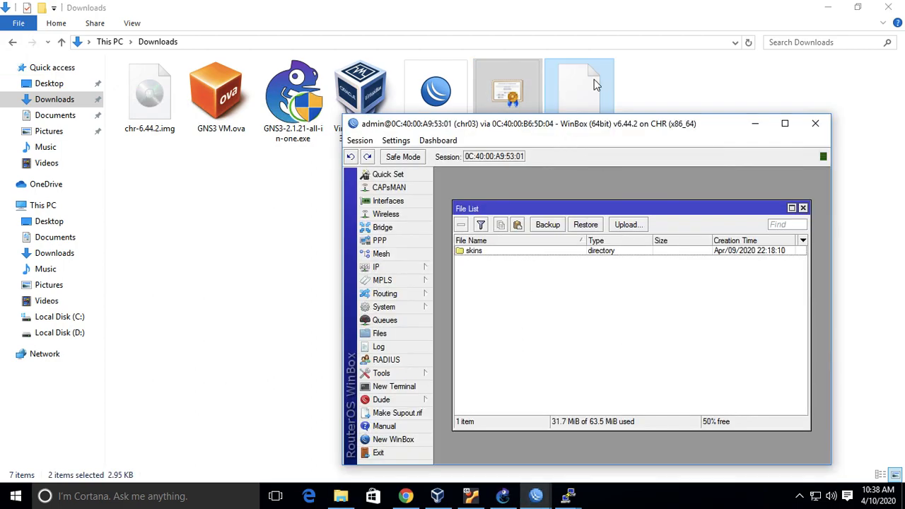
drag(593, 85, 610, 321)
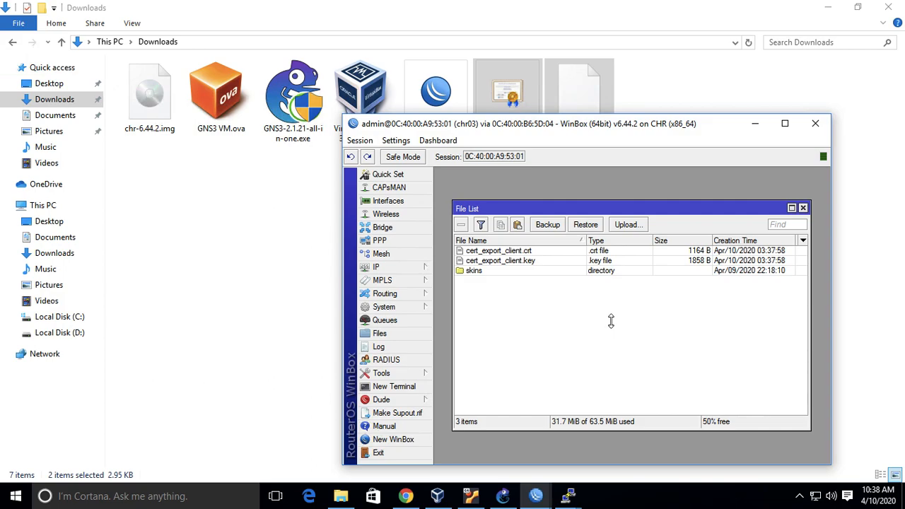
click(784, 123)
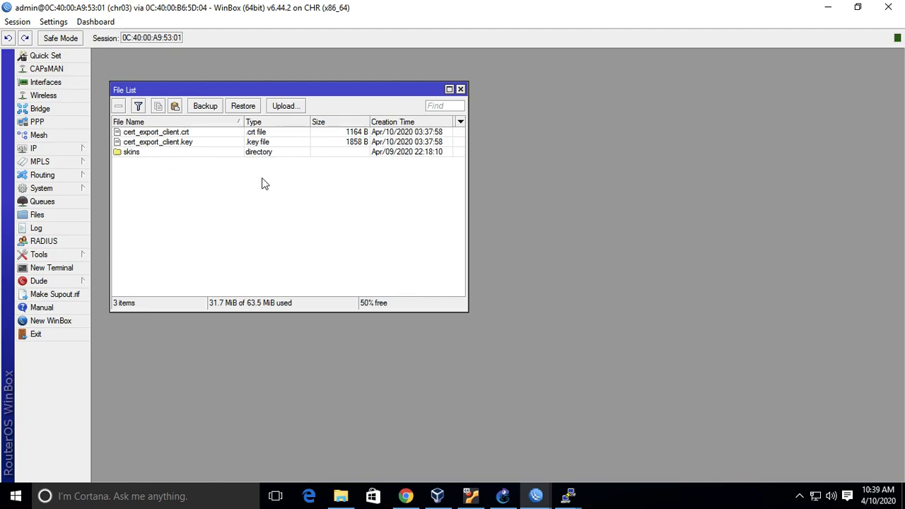
click(460, 90)
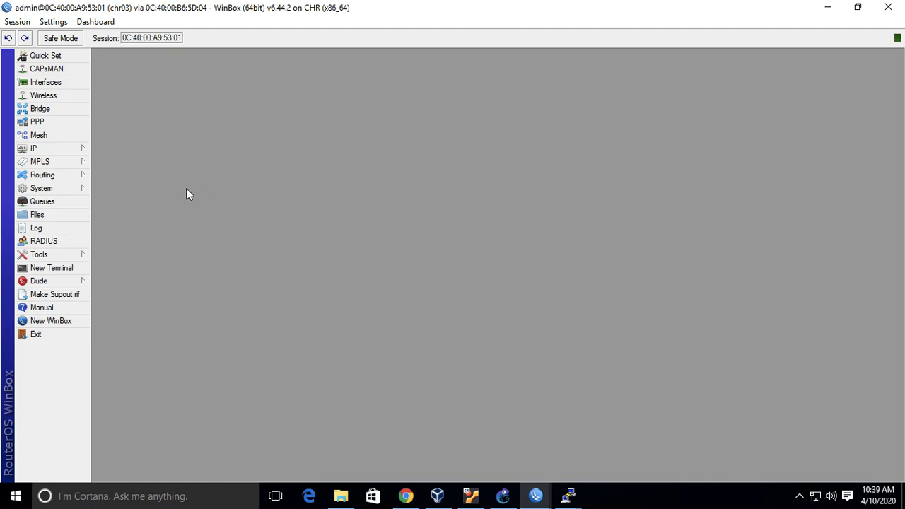
Import cert_export_client.crt into chr03's certificates, entering the export passphrase.
click(60, 188)
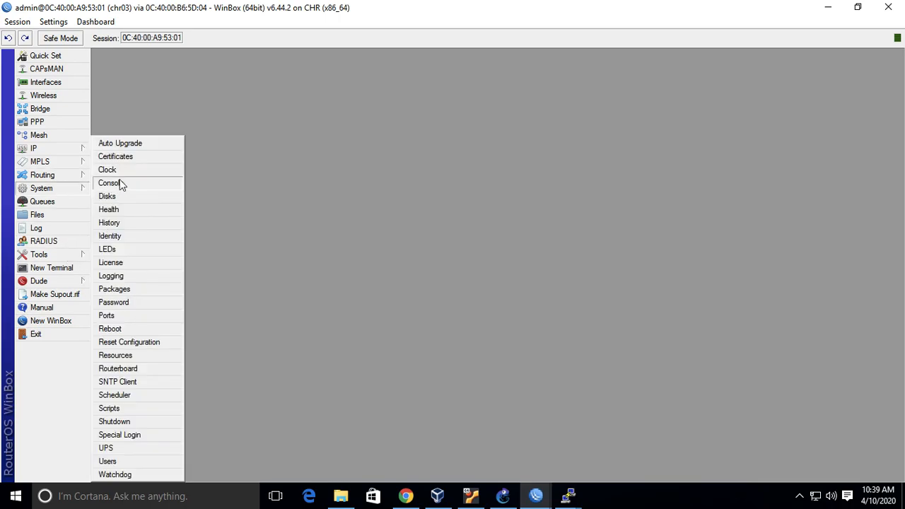
click(151, 158)
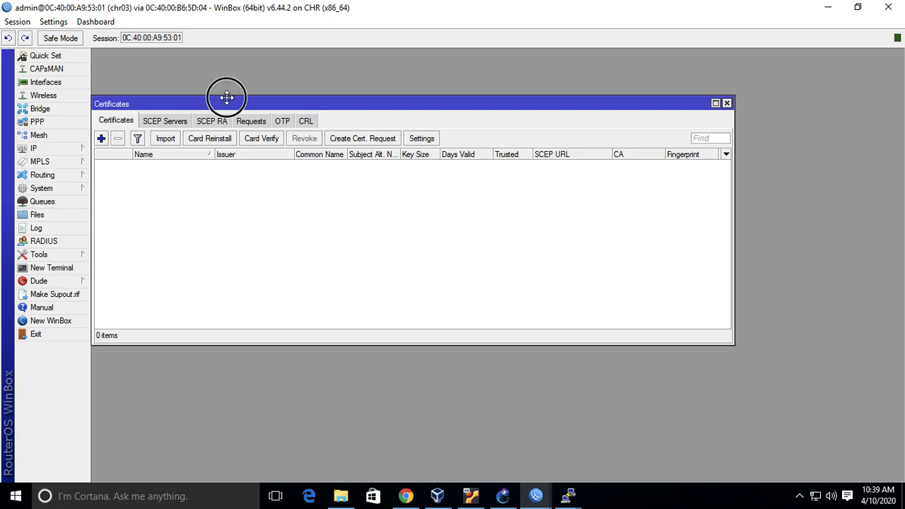
drag(226, 97, 234, 61)
click(170, 105)
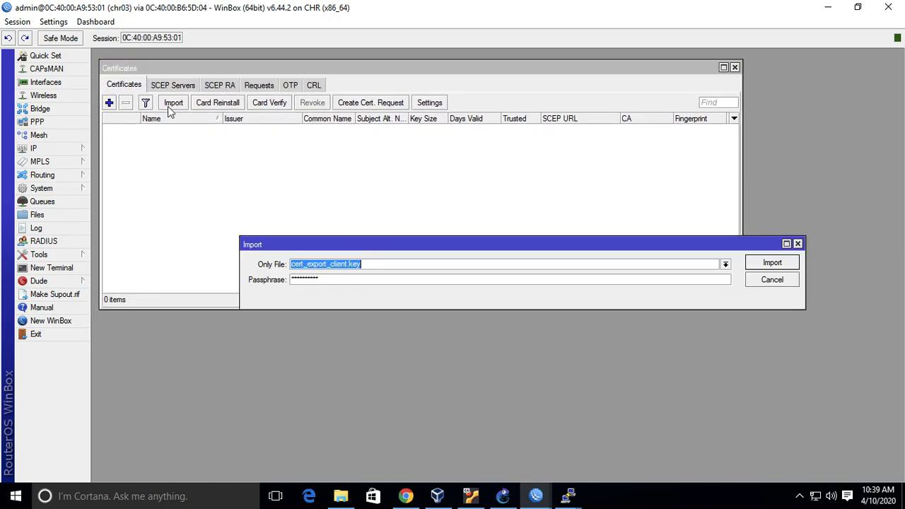
click(726, 265)
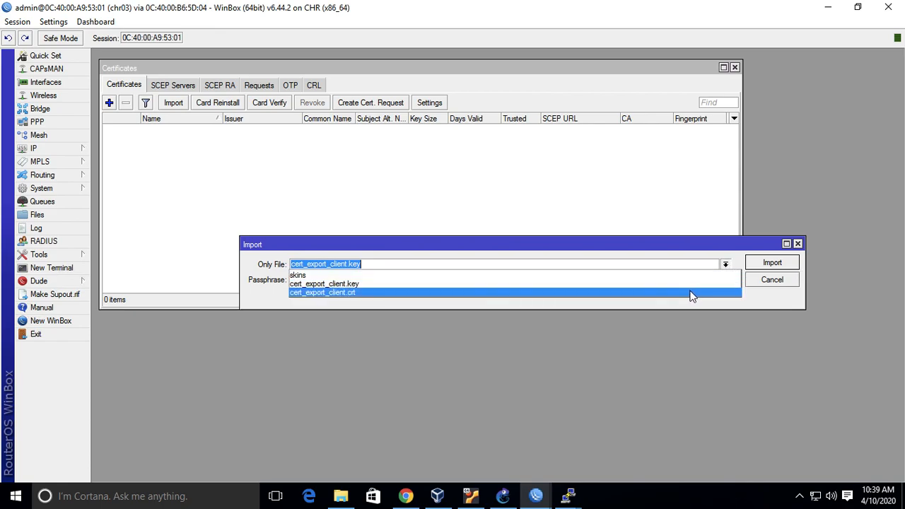
click(692, 292)
click(645, 281)
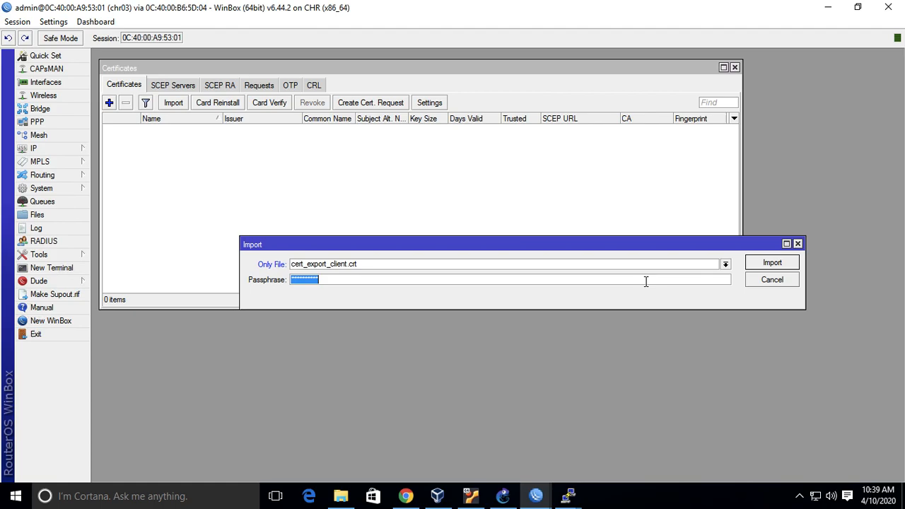
text(1234567)
click(788, 264)
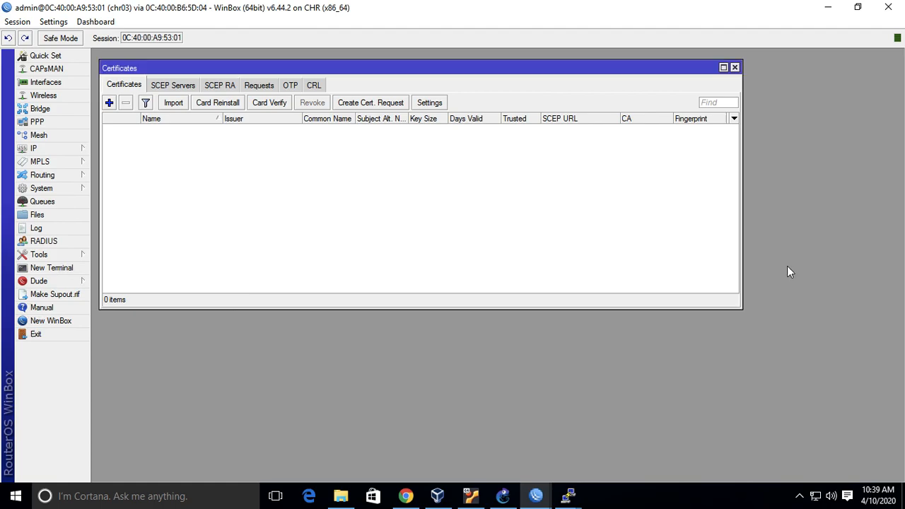
Import the matching private key cert_export_client.key into chr03's certificates and close the certificate list.
click(180, 105)
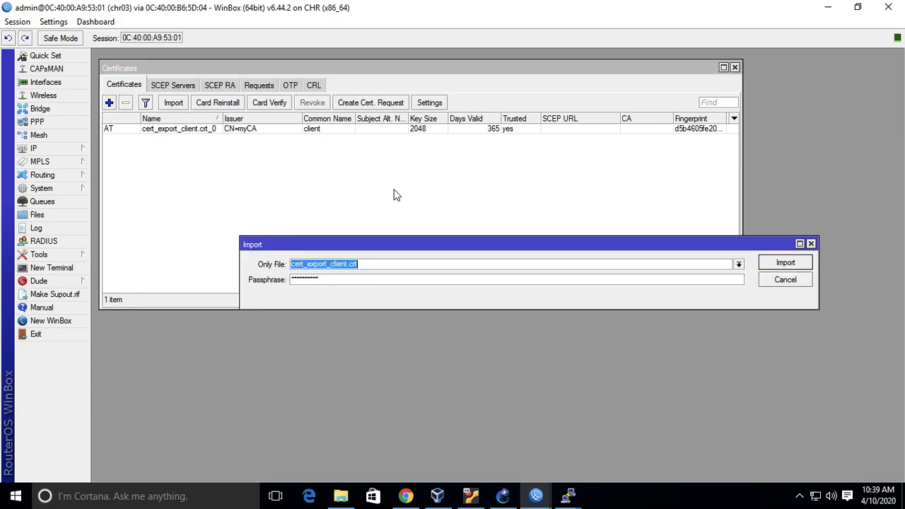
click(739, 264)
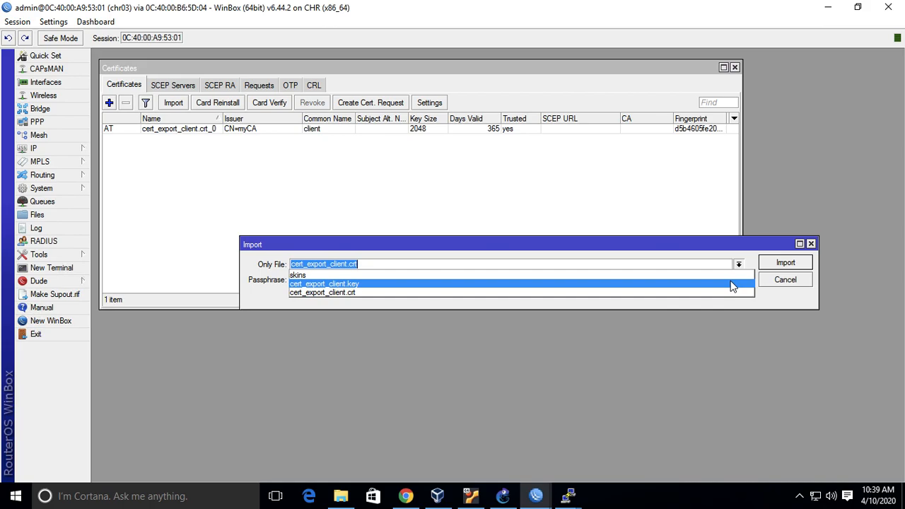
click(732, 284)
click(777, 265)
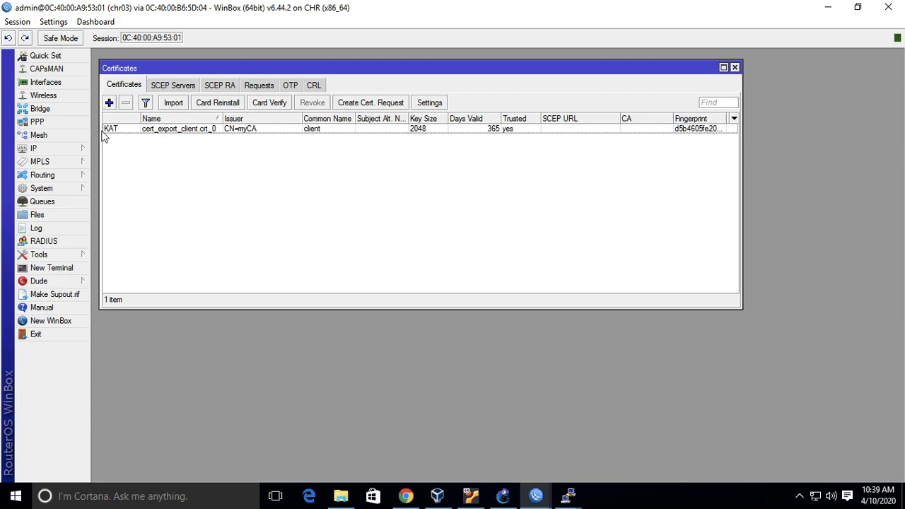
mouse_move(109, 137)
click(734, 67)
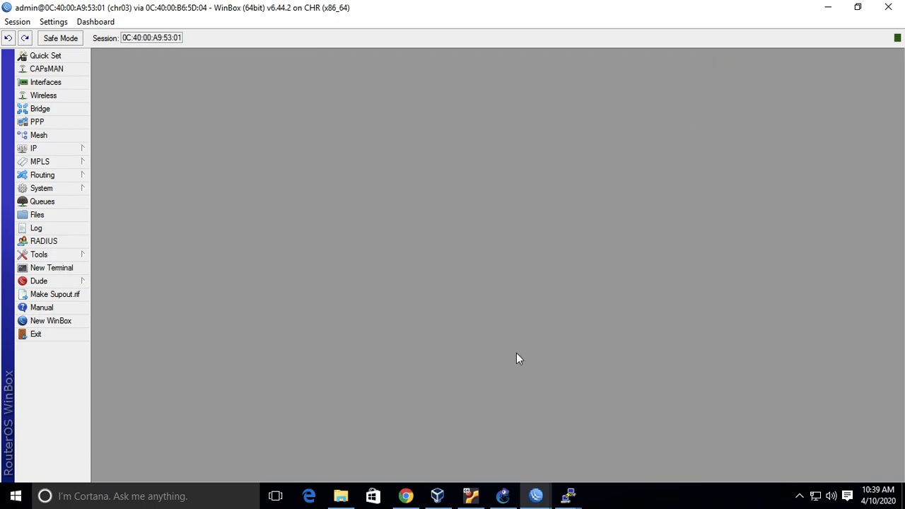
Disable the sstp-out1 client interface in chr03's PPP interfaces.
click(44, 121)
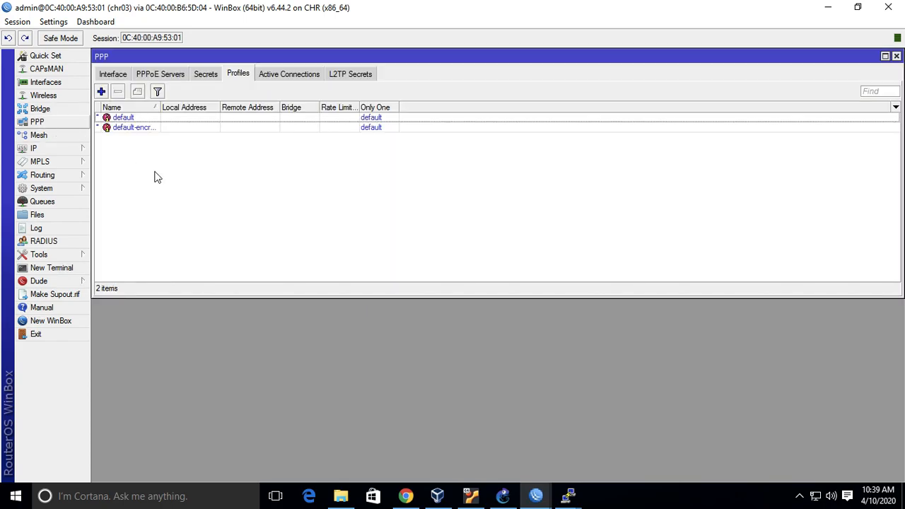
click(119, 75)
click(148, 117)
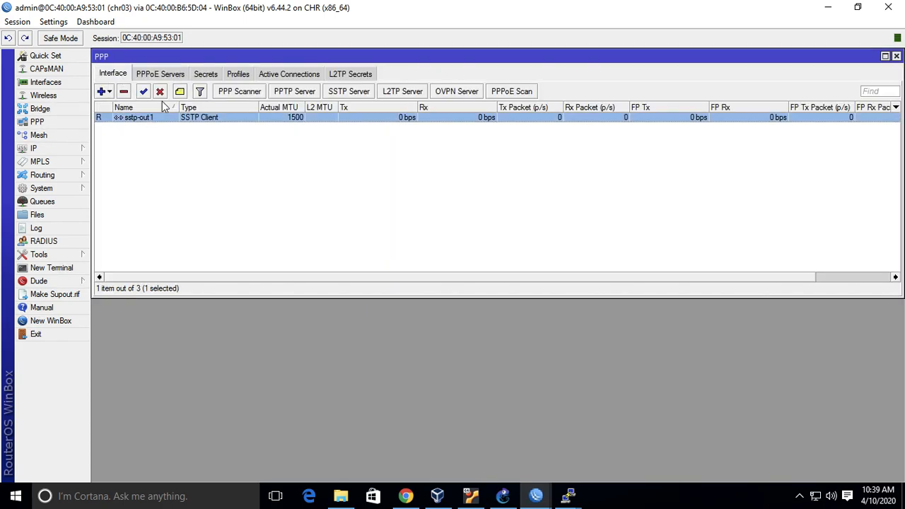
click(161, 92)
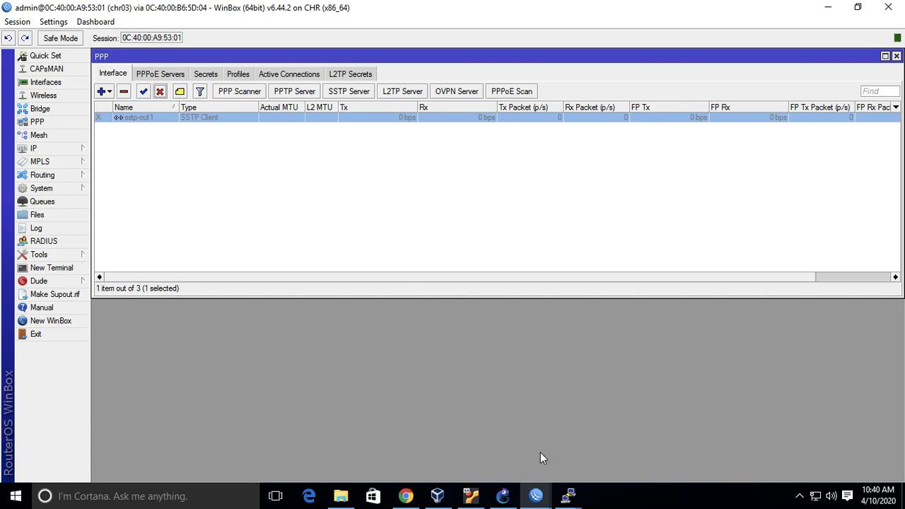
Switch to the chr01 WinBox session, maximize it, and show its PPP interfaces in place of the file list.
mouse_move(540, 497)
click(422, 409)
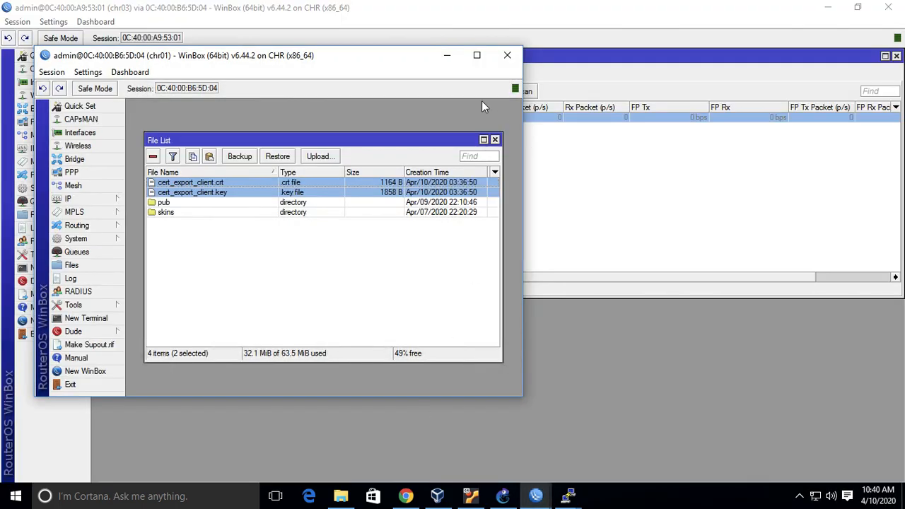
click(479, 56)
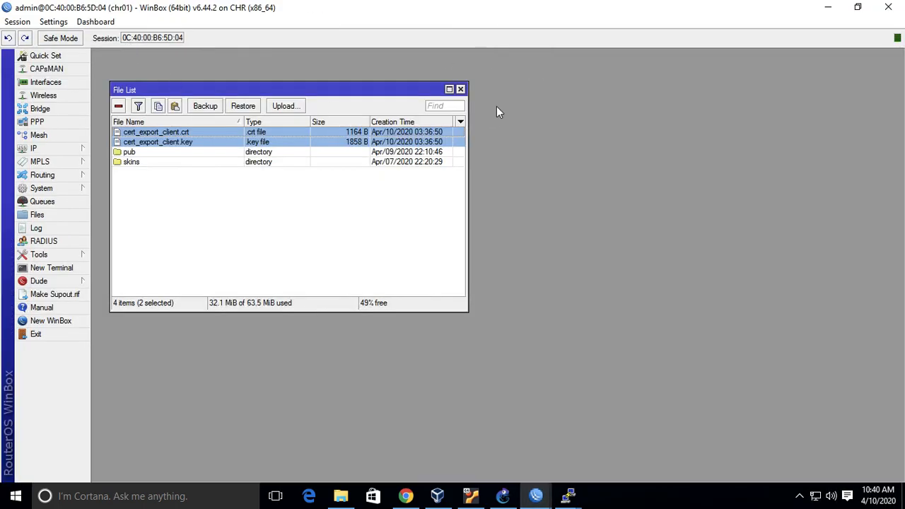
click(461, 90)
click(79, 122)
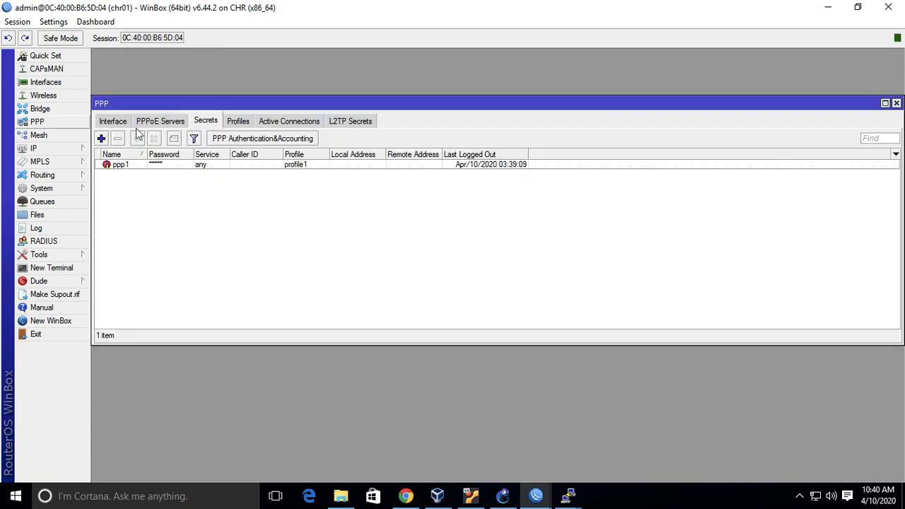
click(109, 122)
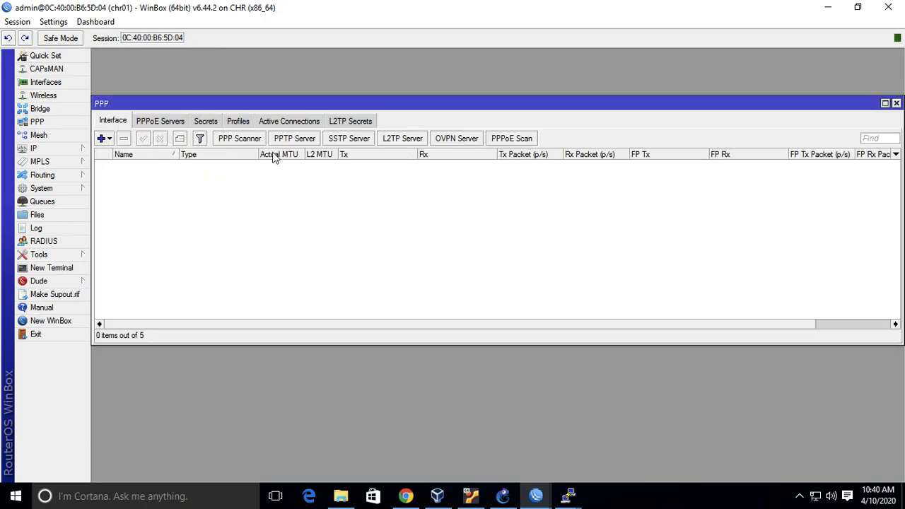
Set the certificate of chr01's SSTP server to server, apply it, and reopen the server settings to review them.
click(349, 139)
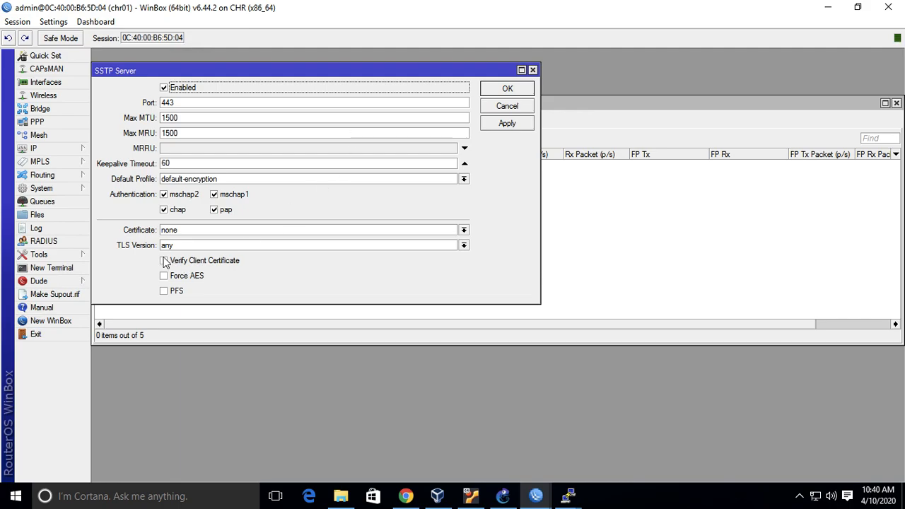
click(464, 230)
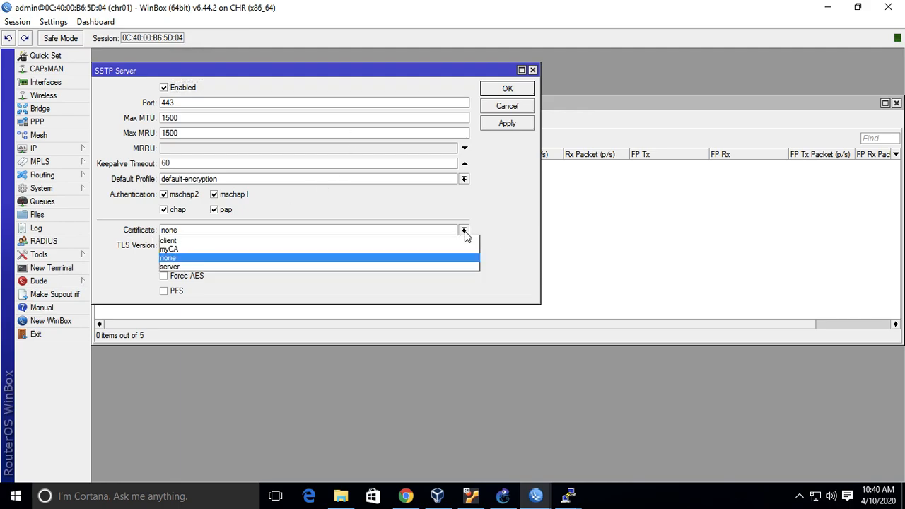
click(445, 267)
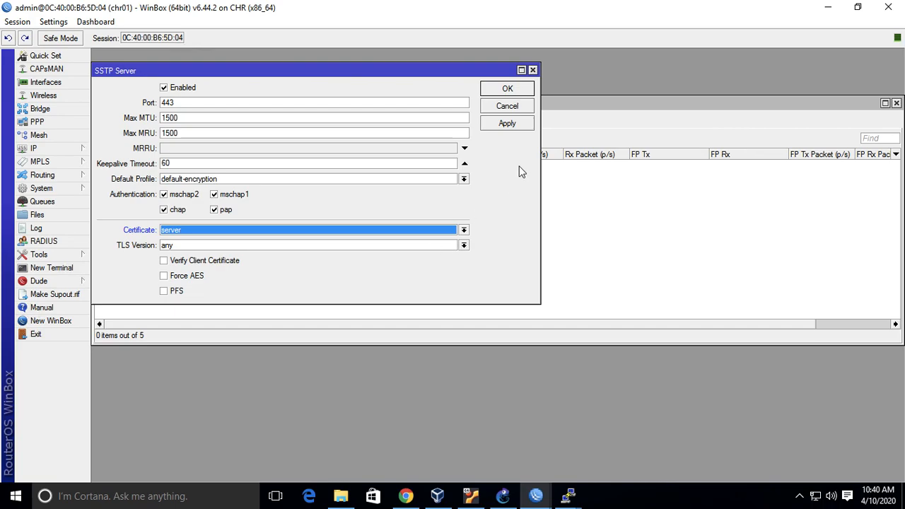
click(521, 124)
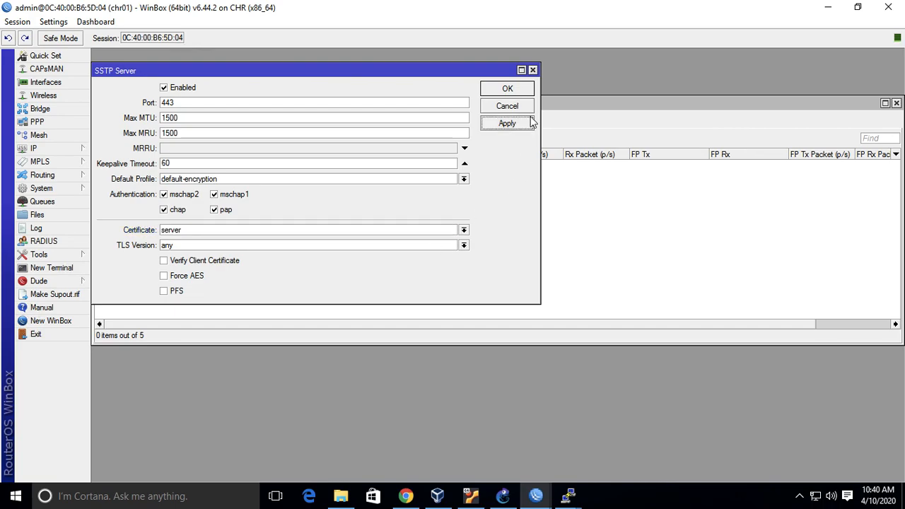
click(506, 89)
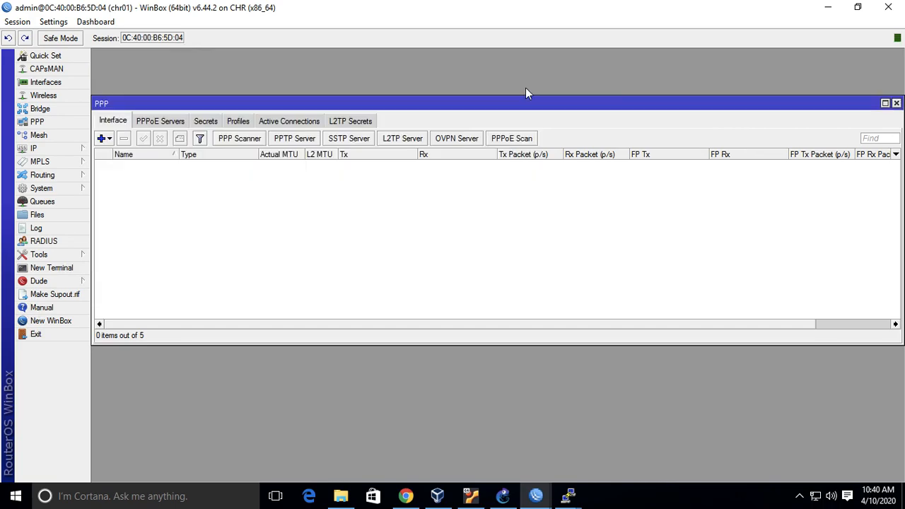
click(360, 140)
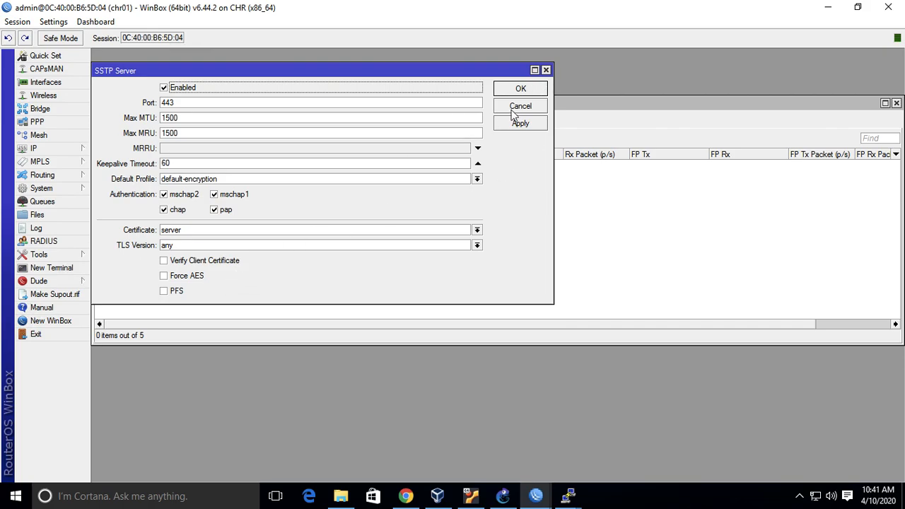
click(521, 89)
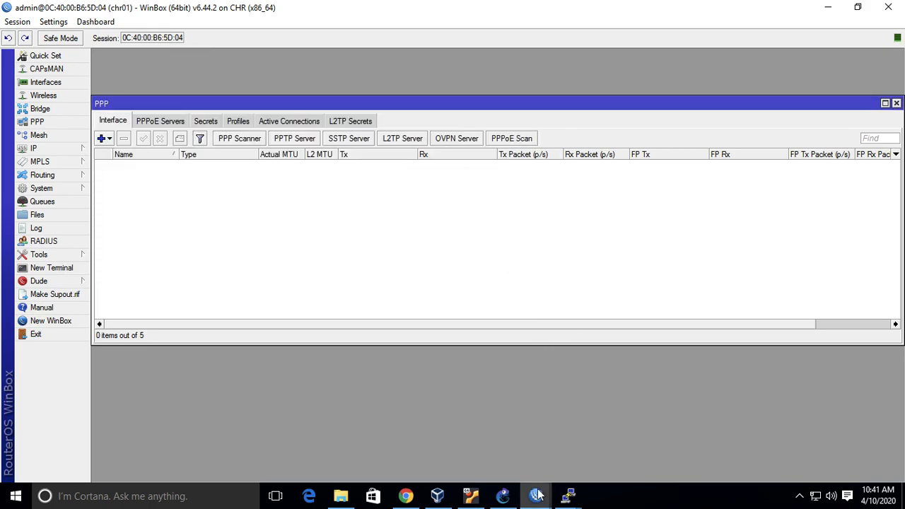
Assign certificate cert_export_client.crt_0 to chr03's sstp-out1 interface and turn on Verify Server Address From Certificate.
mouse_move(536, 495)
click(622, 446)
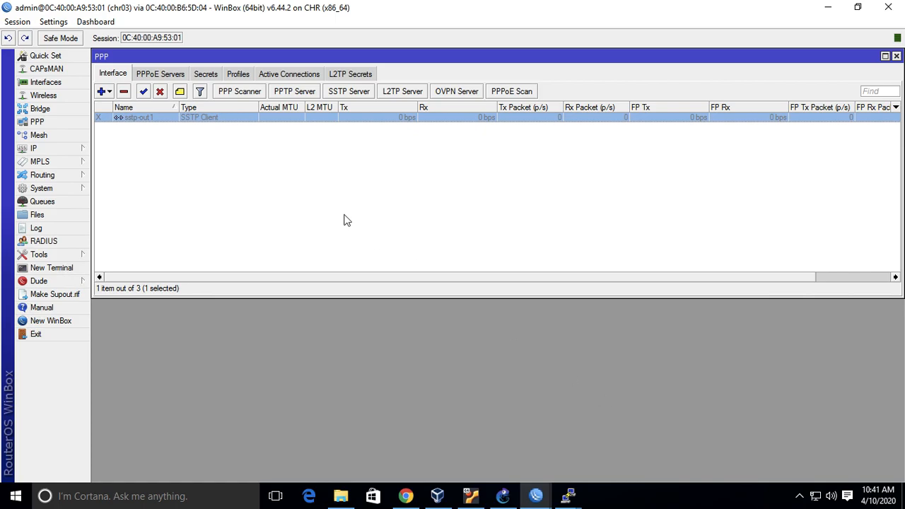
double_click(188, 119)
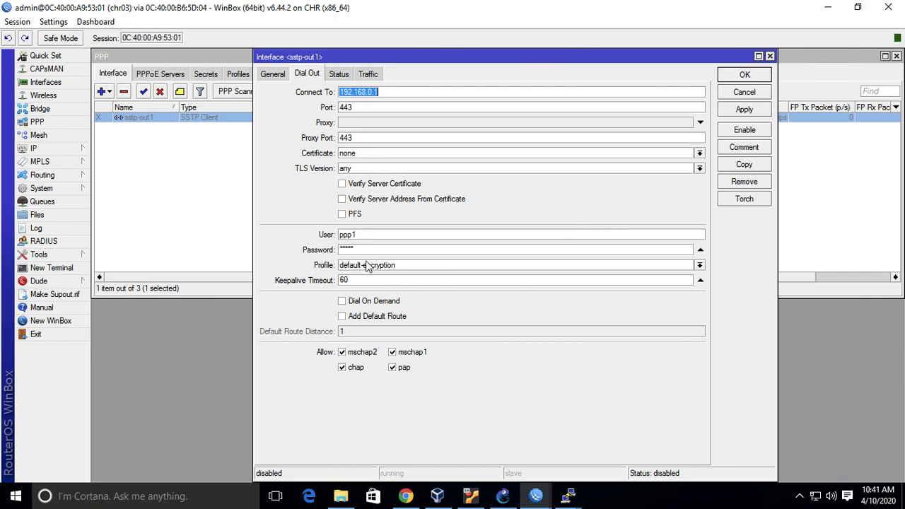
click(699, 153)
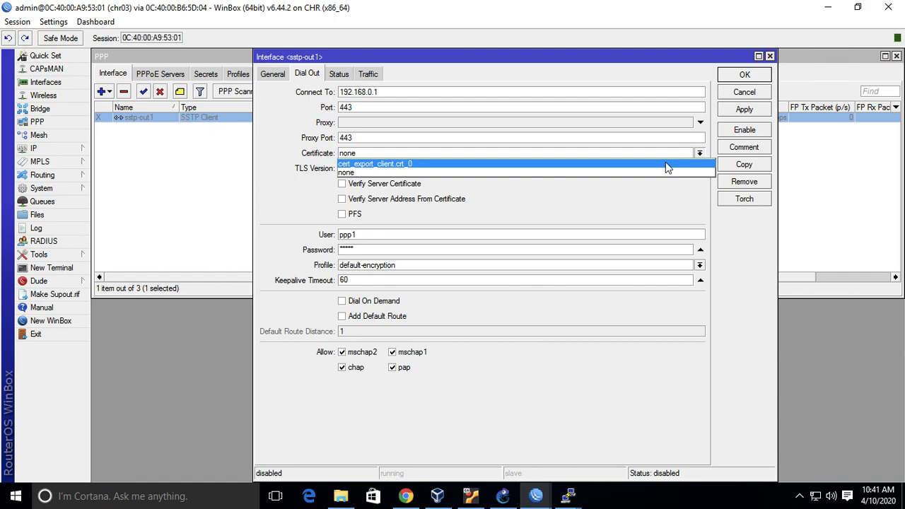
click(666, 162)
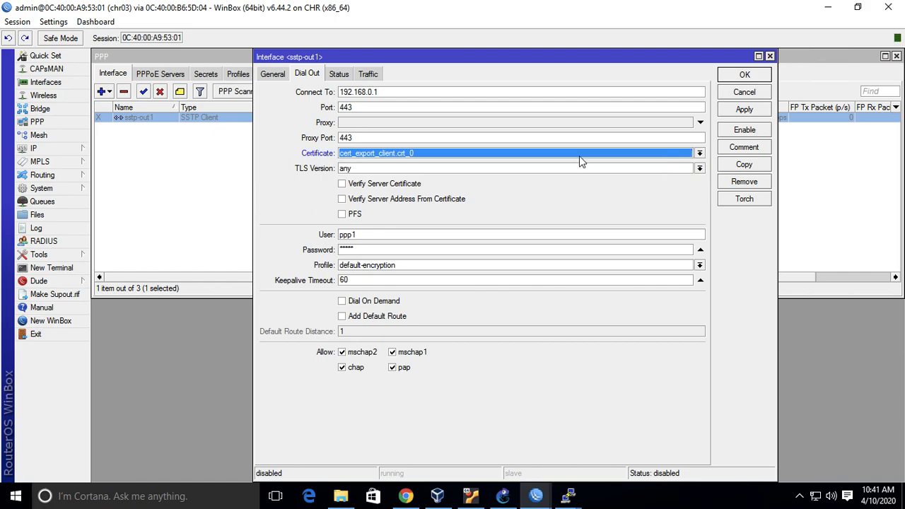
click(422, 202)
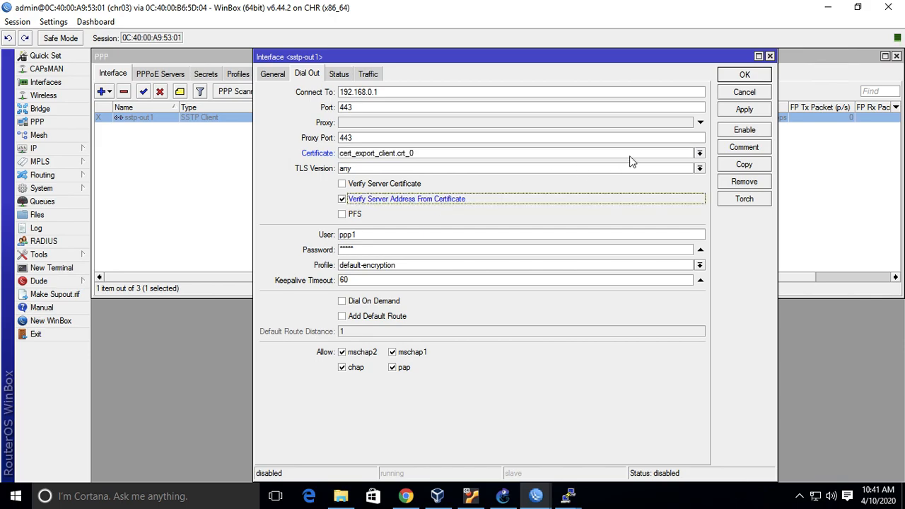
click(727, 75)
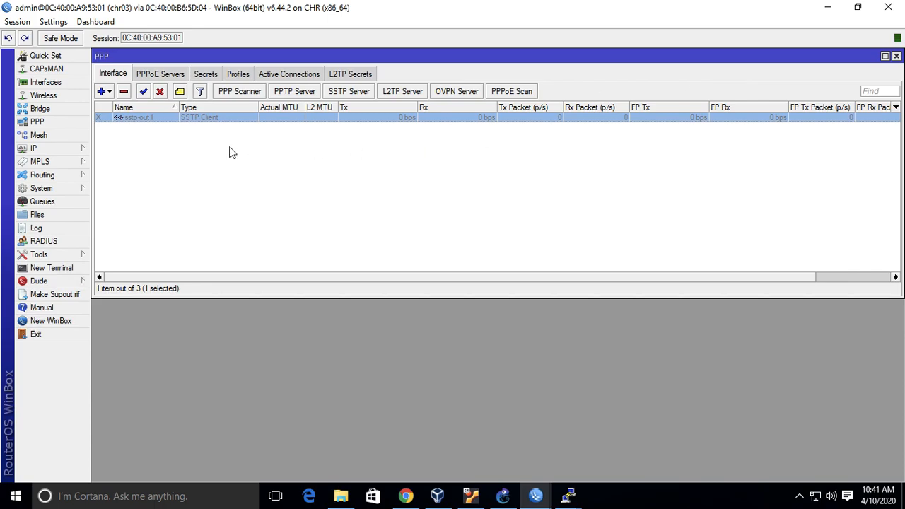
Enable the sstp-out1 client interface on chr03, then switch to the desktop with the PowerPoint presentation.
click(145, 92)
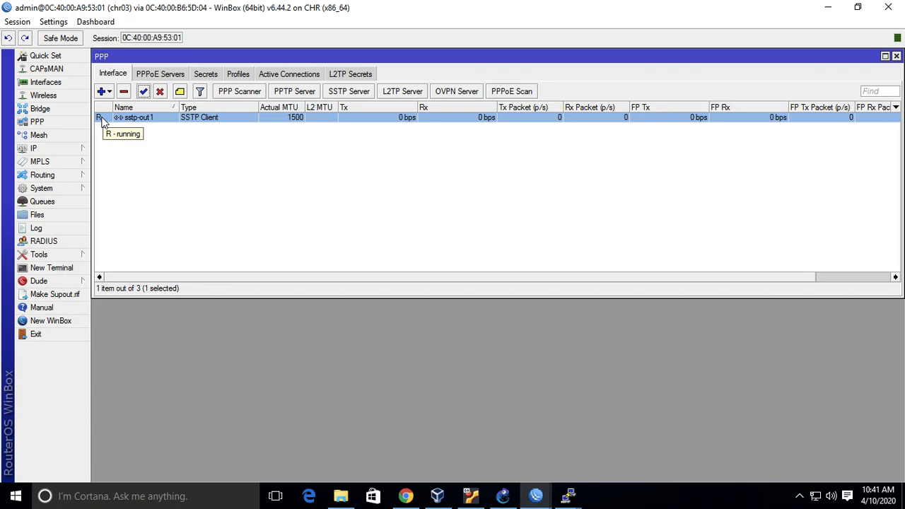
key(ctrl+Left)
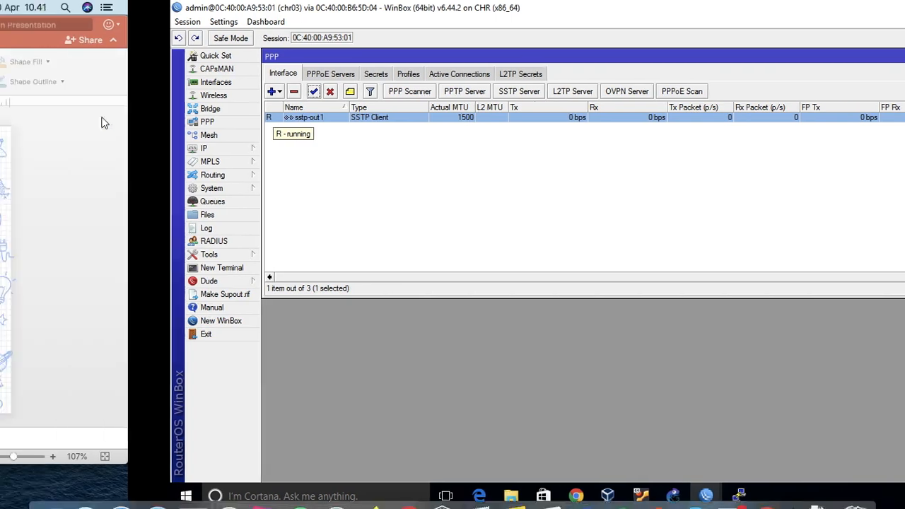
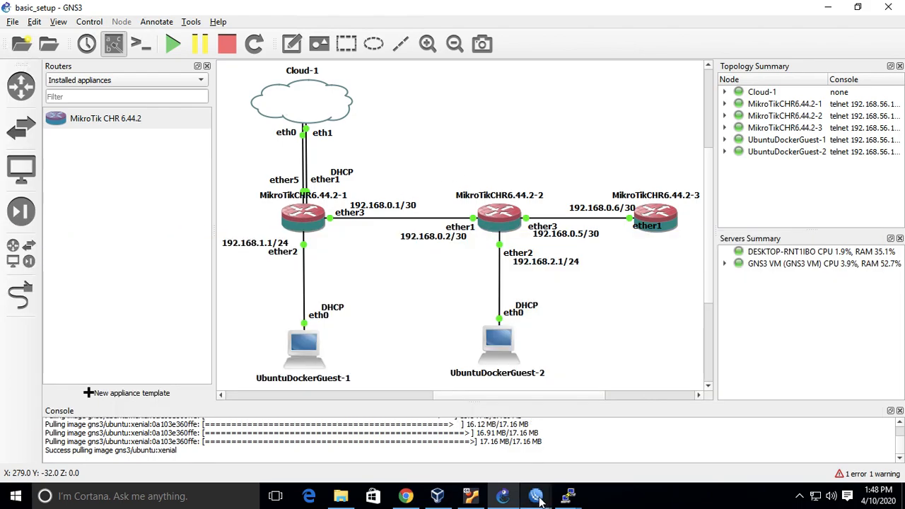
Switch to the chr01 WinBox session and start a new PPPoE server service.
mouse_move(537, 498)
click(365, 435)
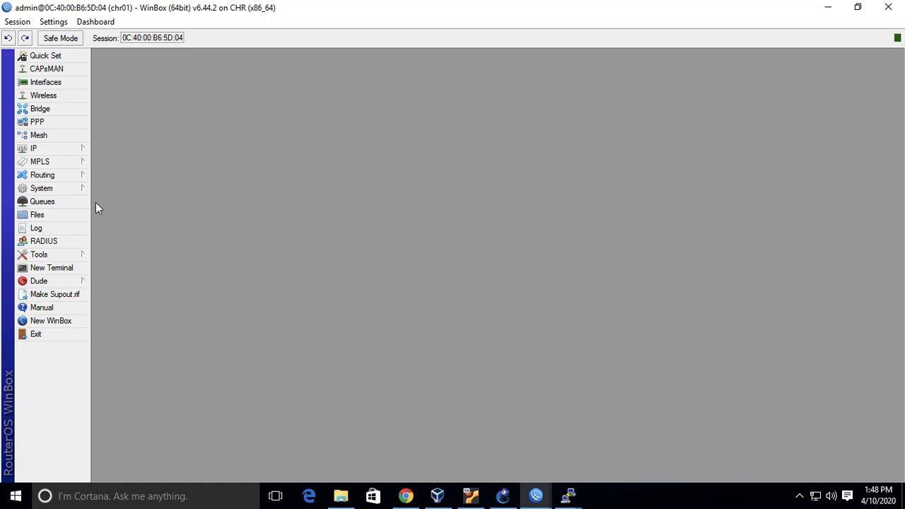
click(60, 125)
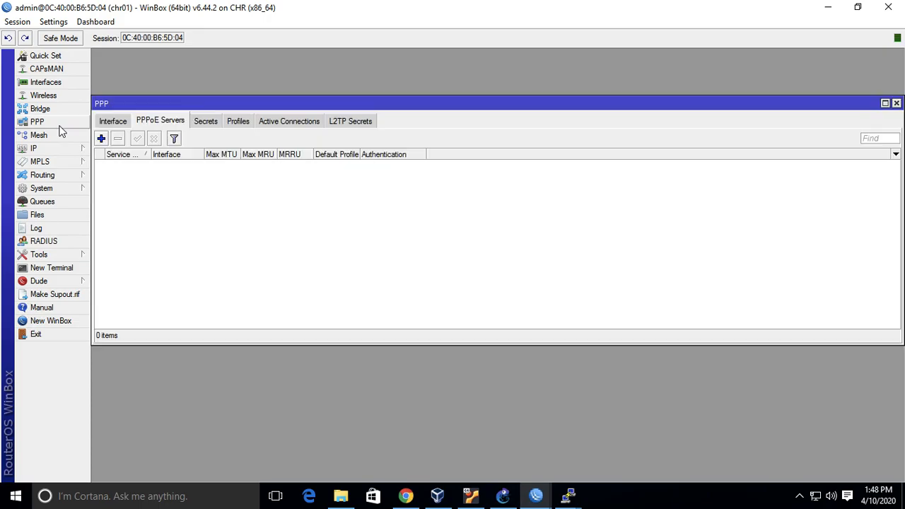
click(111, 120)
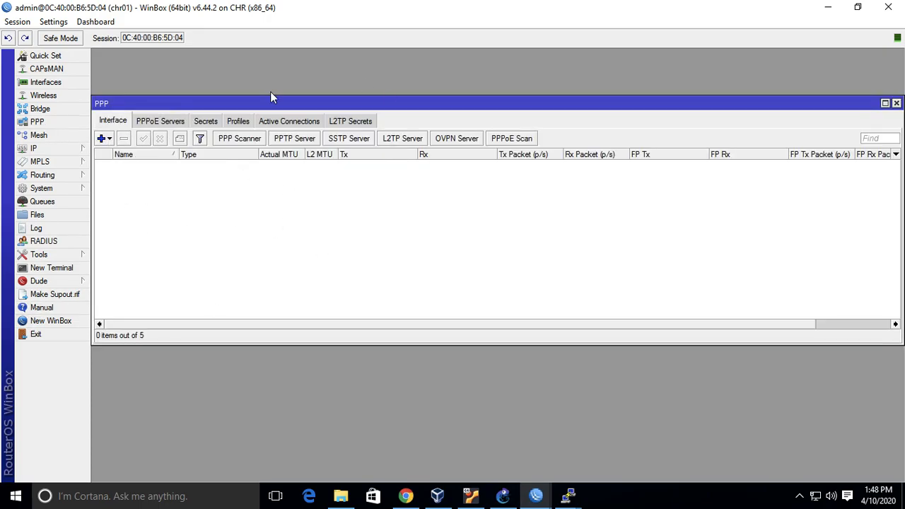
click(163, 123)
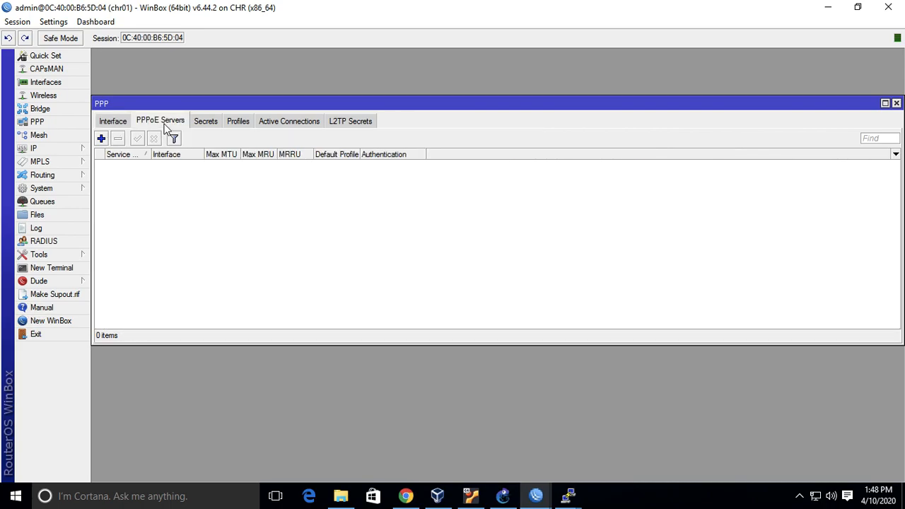
click(101, 140)
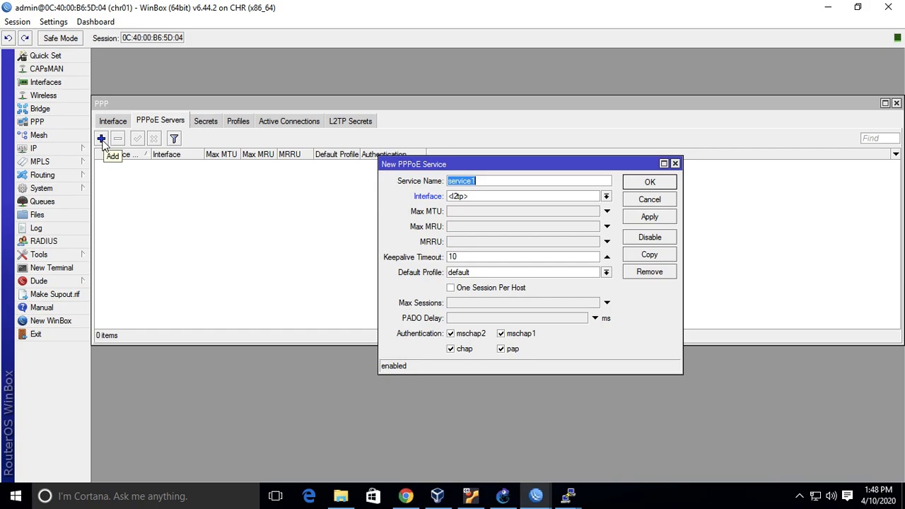
Consult the GNS3 topology for chr01's port toward chr02 and set the new PPPoE service's interface to ether3.
click(607, 196)
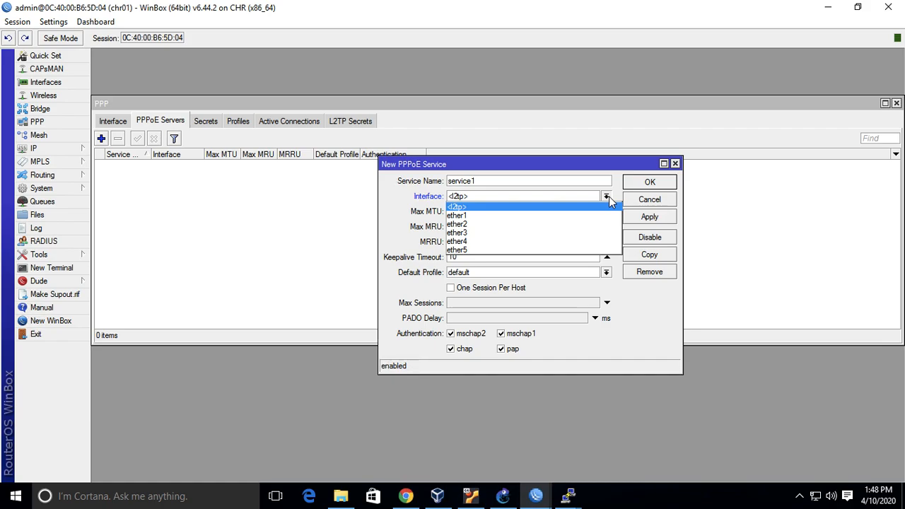
click(609, 195)
click(503, 495)
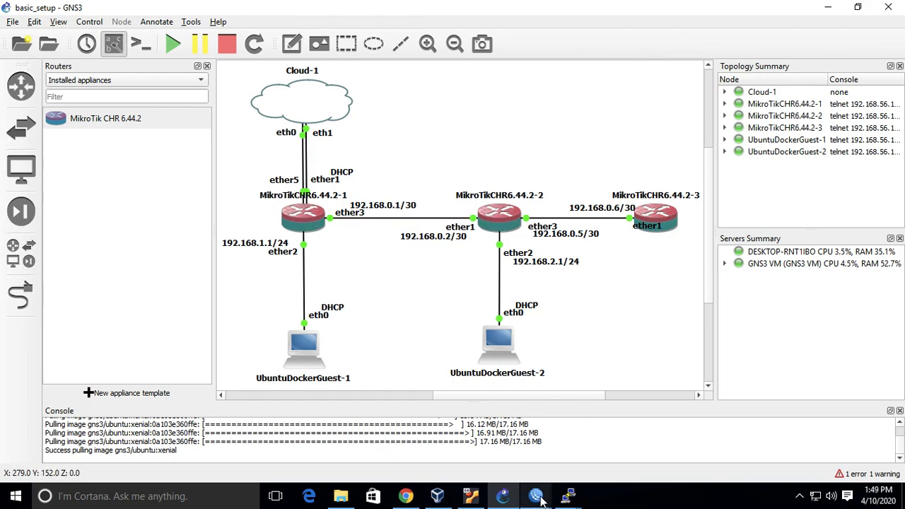
mouse_move(540, 499)
click(429, 449)
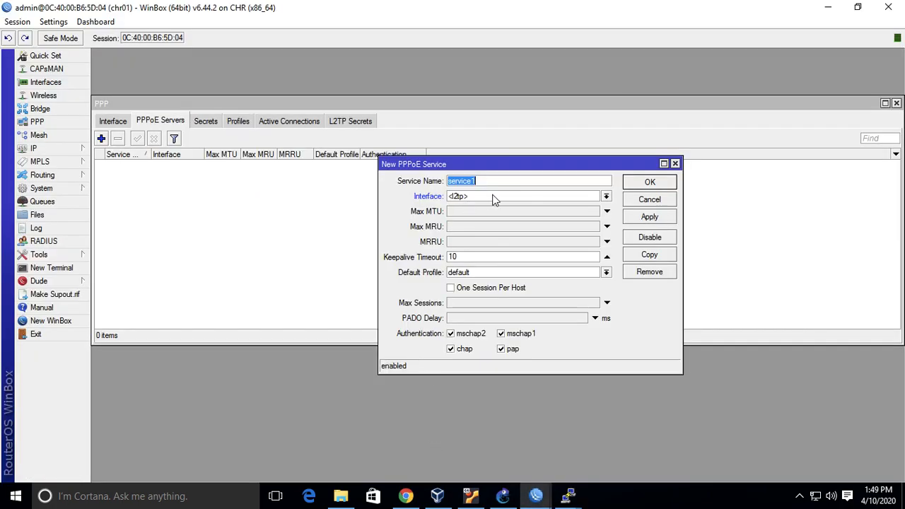
click(494, 200)
click(494, 232)
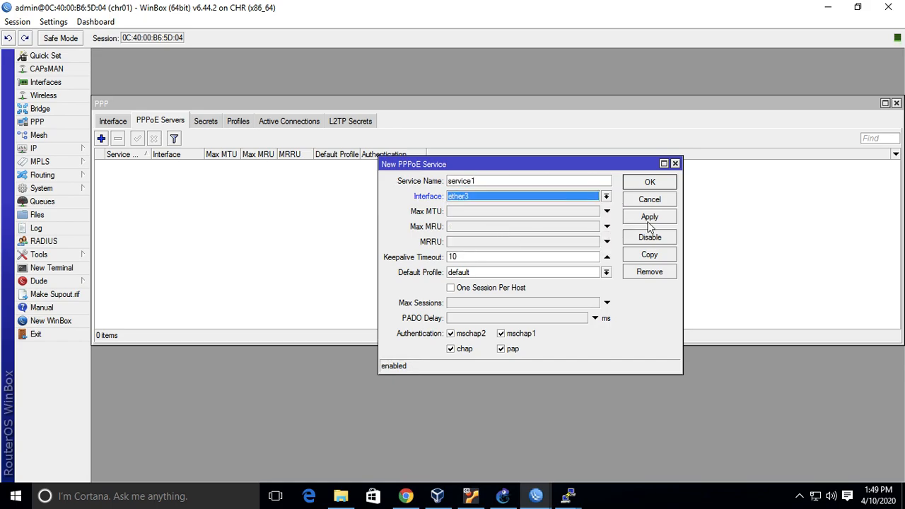
Set the PPPoE service's default profile to default-encryption, turn on One Session Per Host, and save the service.
click(606, 272)
click(595, 292)
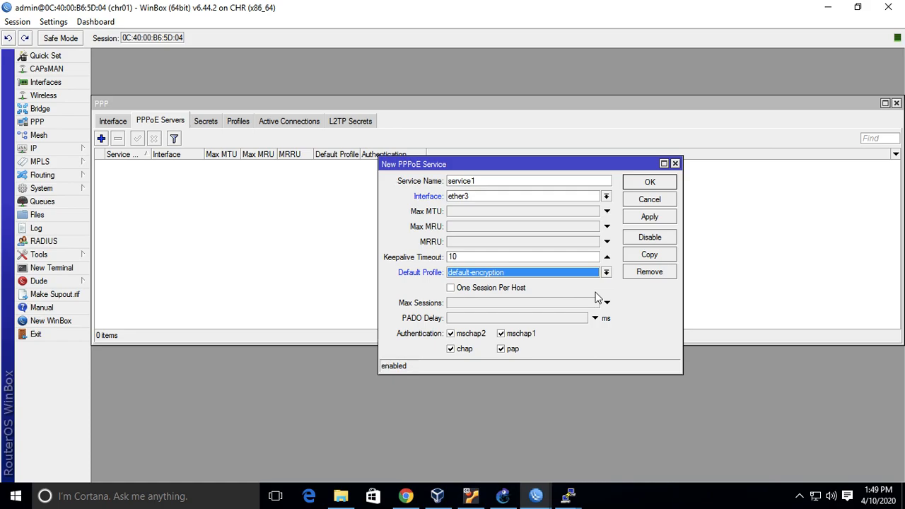
click(473, 290)
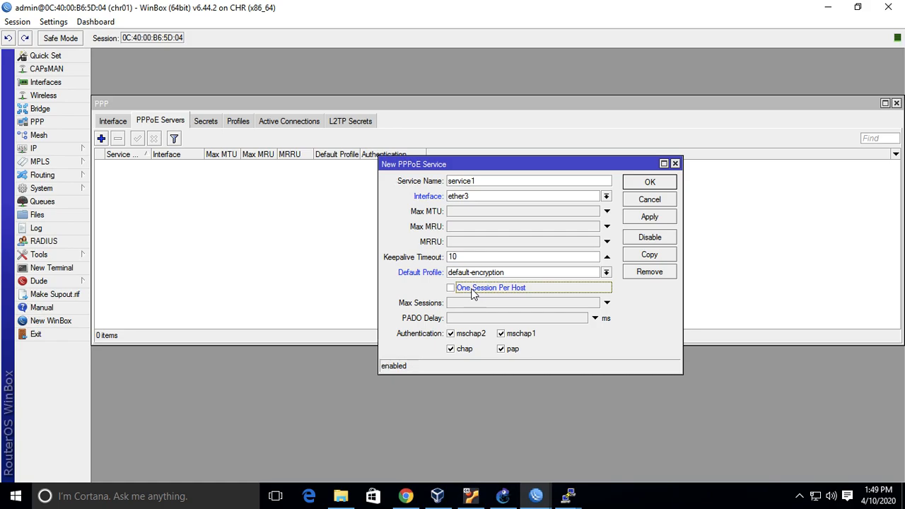
click(652, 182)
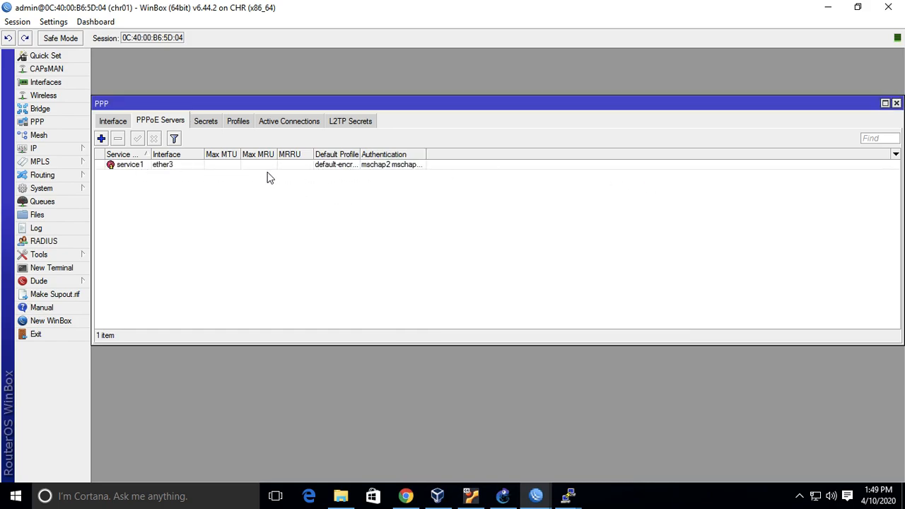
Check the link between the first two routers in GNS3 and remove address 192.168.0.1/30 on ether3 from chr01.
click(502, 496)
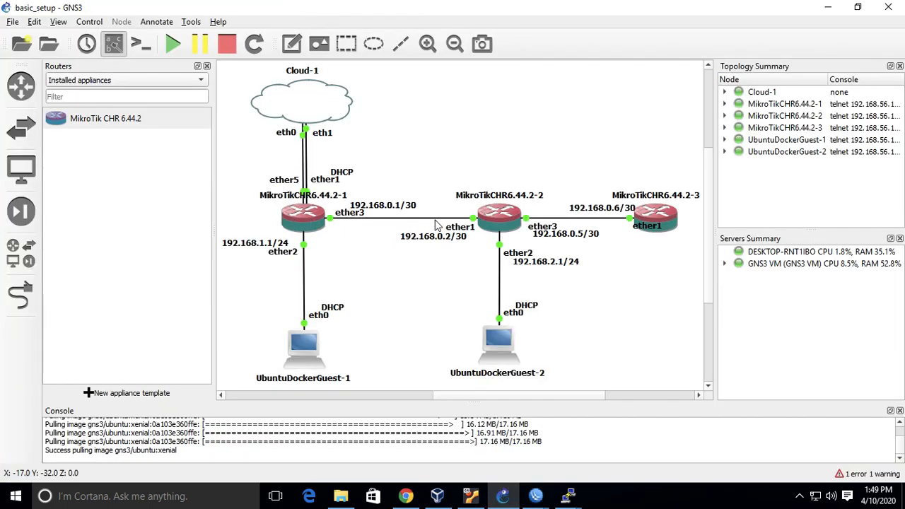
click(397, 207)
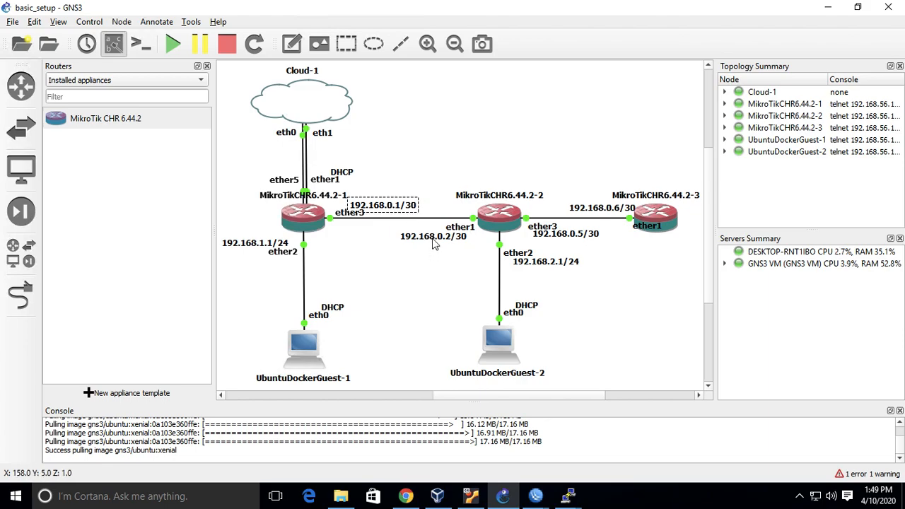
click(399, 211)
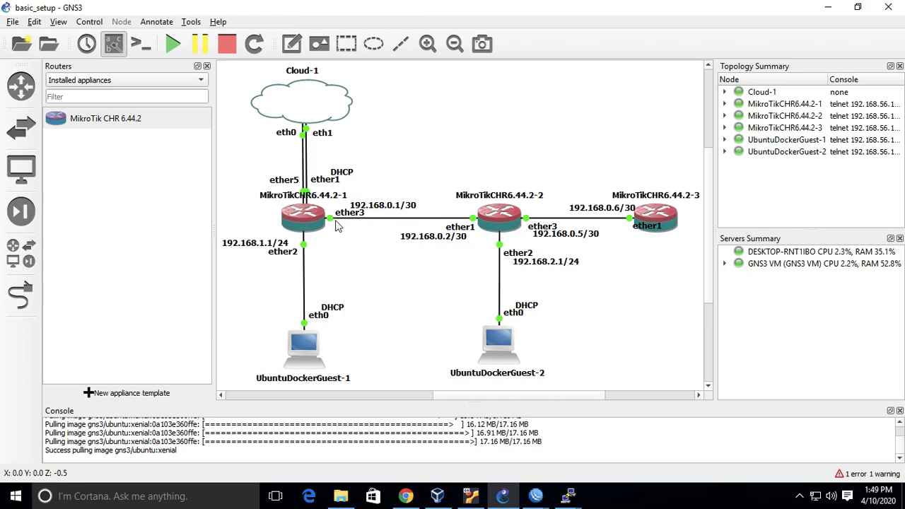
mouse_move(537, 497)
click(442, 451)
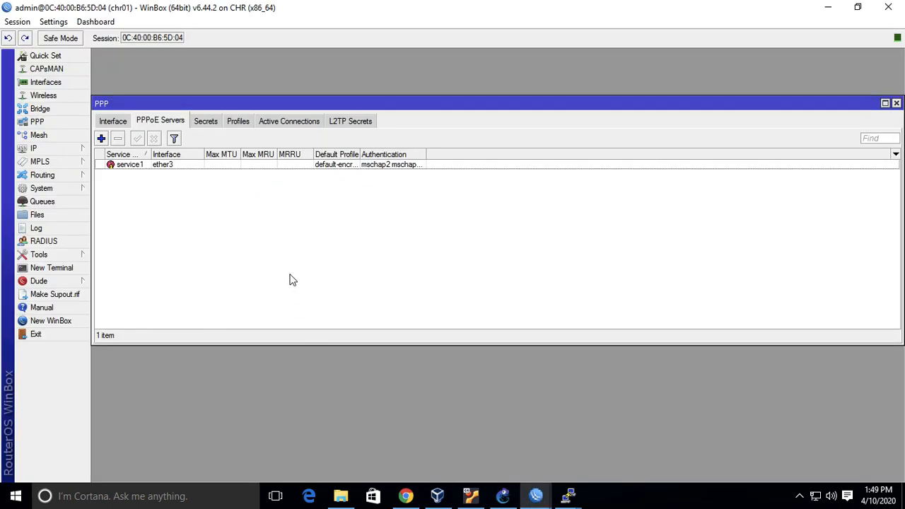
click(85, 147)
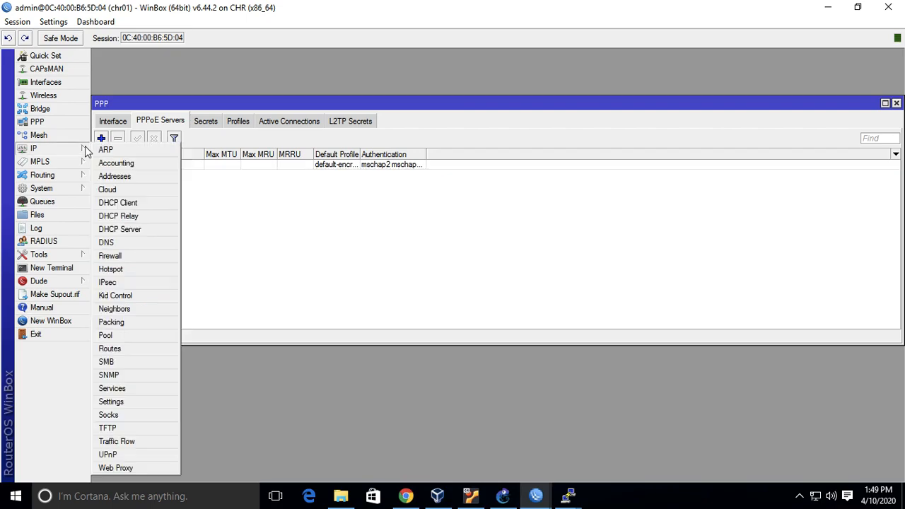
click(147, 176)
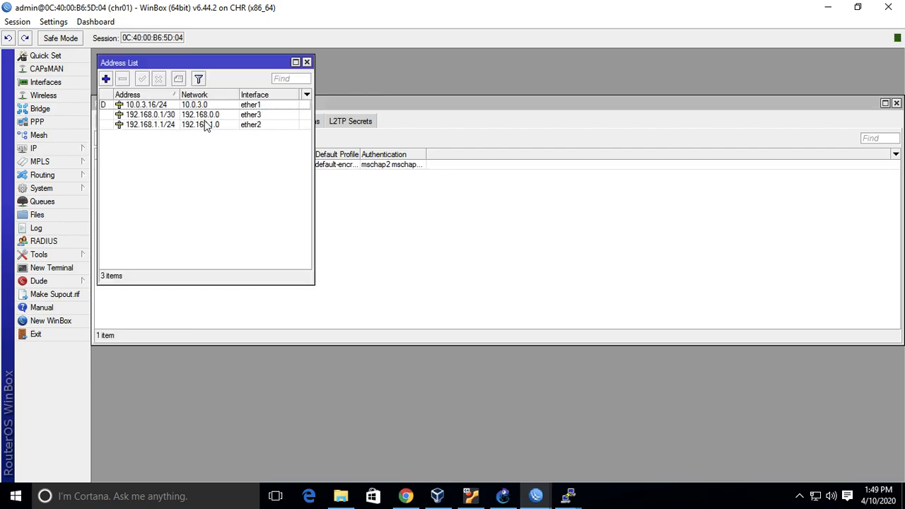
click(244, 116)
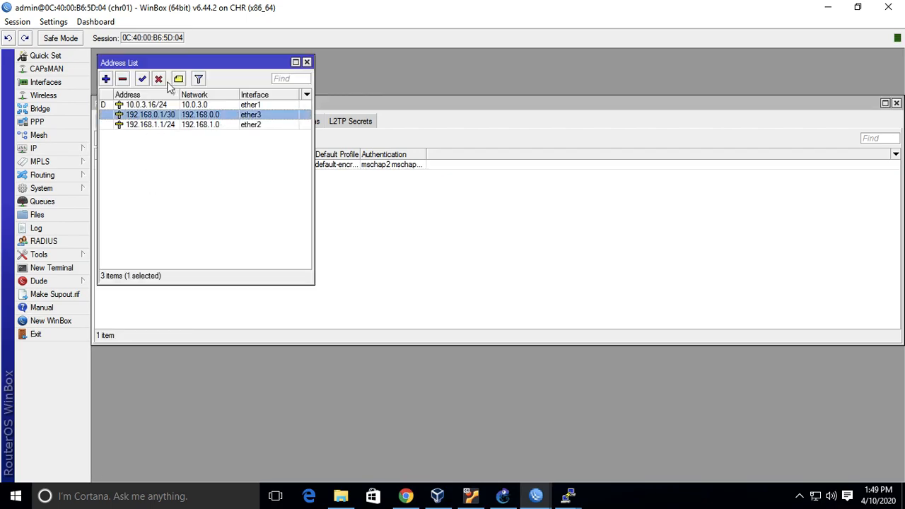
click(123, 78)
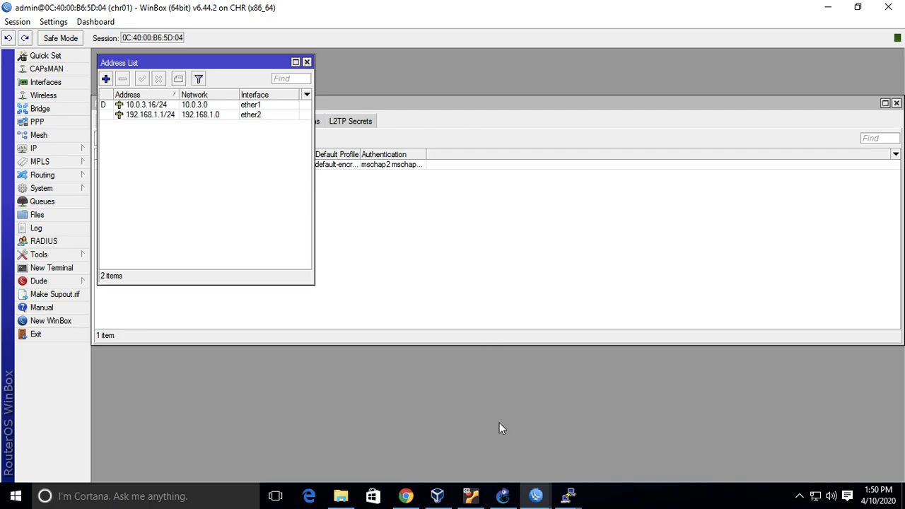
Review the router links in the GNS3 topology, and bring chr01's PPPoE server list back to the front.
click(503, 496)
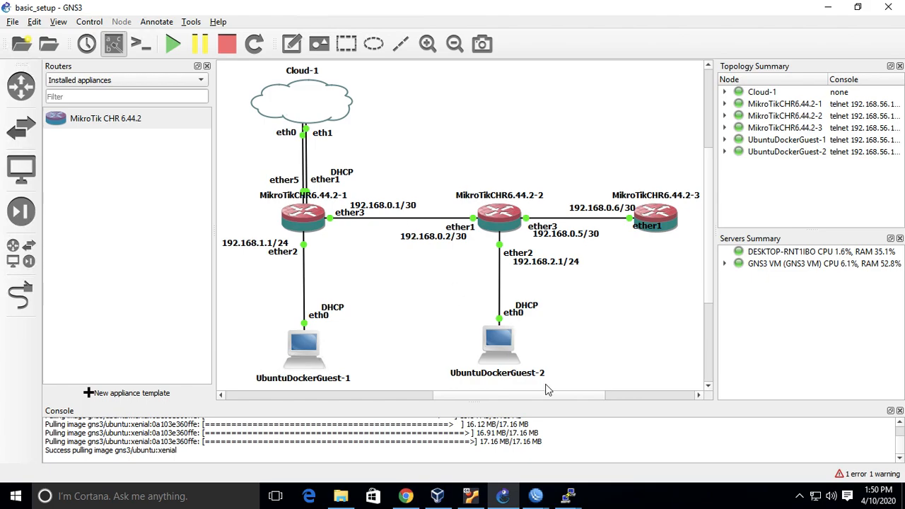
click(537, 496)
click(424, 448)
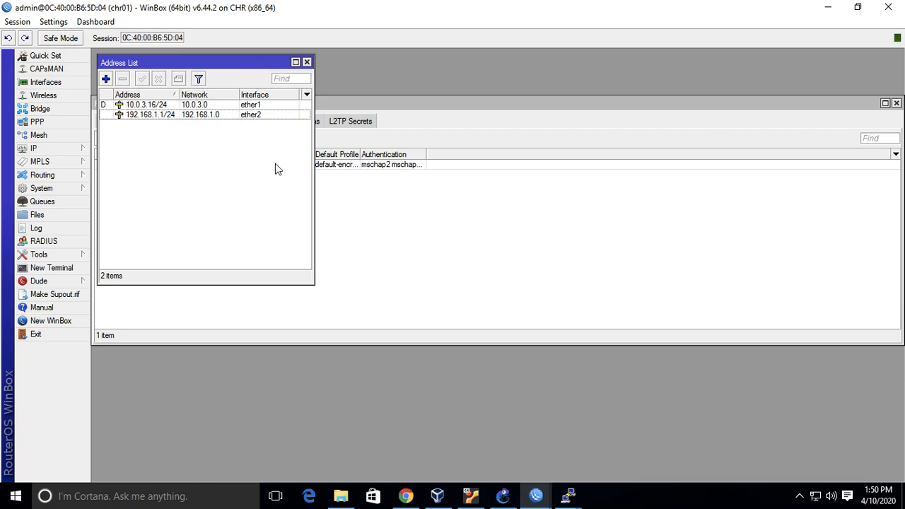
click(419, 194)
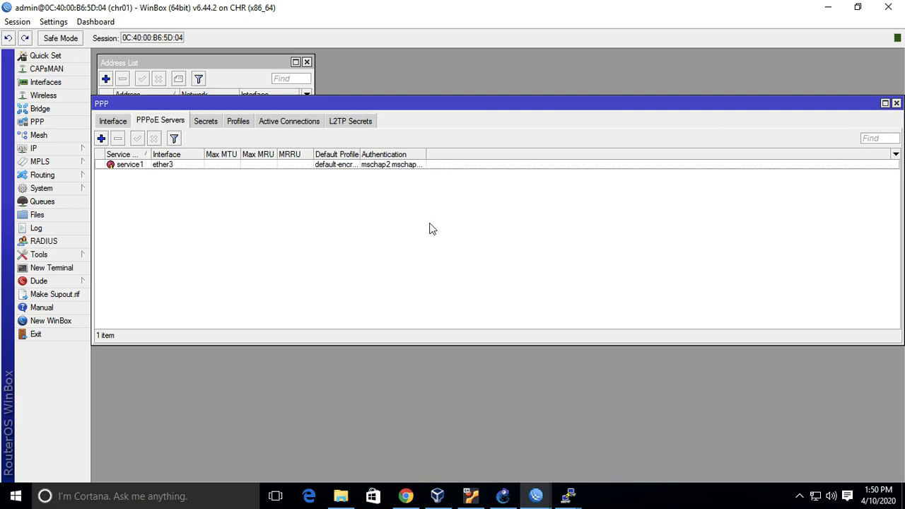
Switch to the chr02 session, remove address 192.168.0.2/30 on ether1, and close the address list.
mouse_move(533, 495)
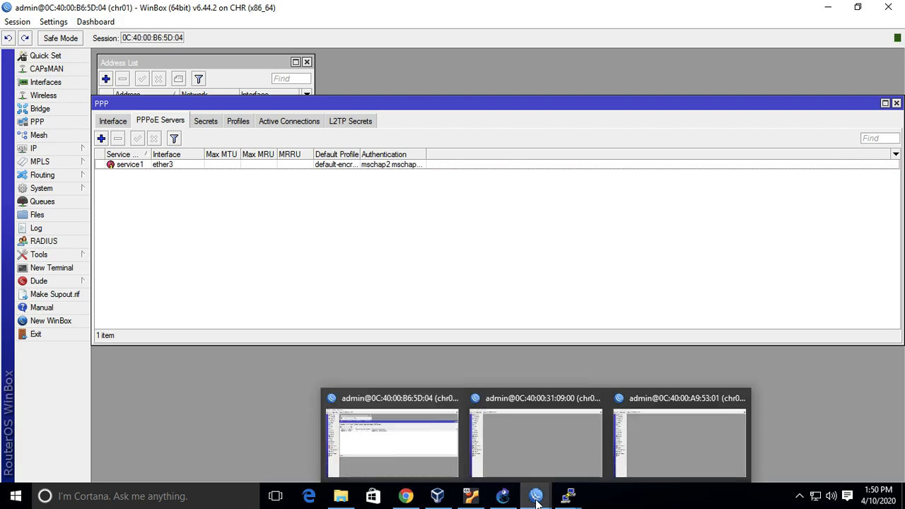
click(552, 445)
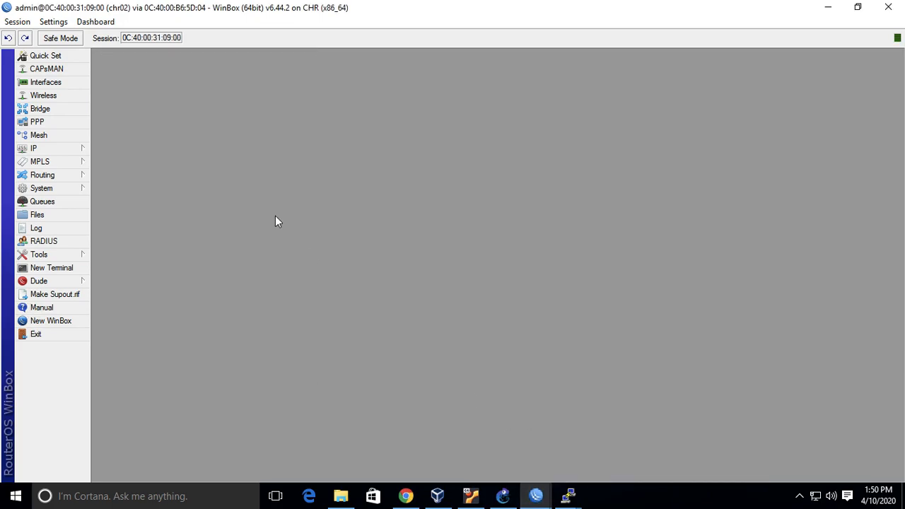
click(65, 147)
click(145, 177)
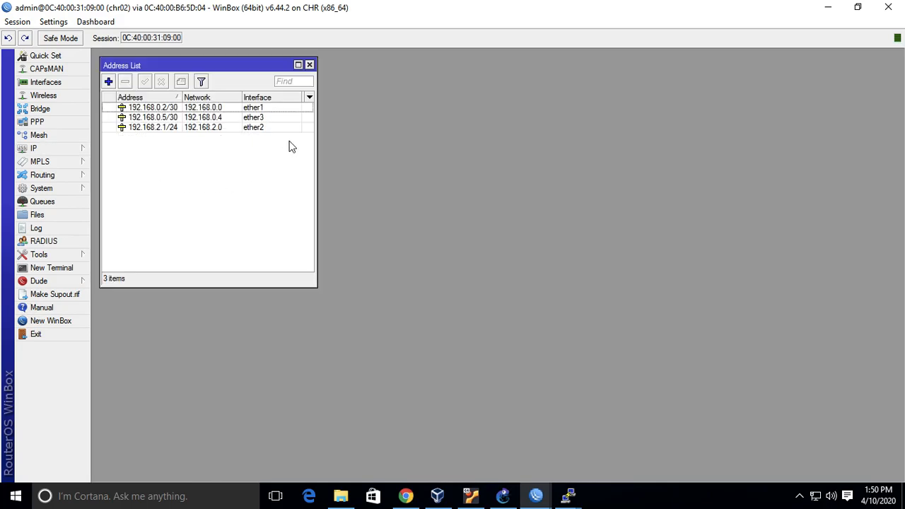
click(503, 495)
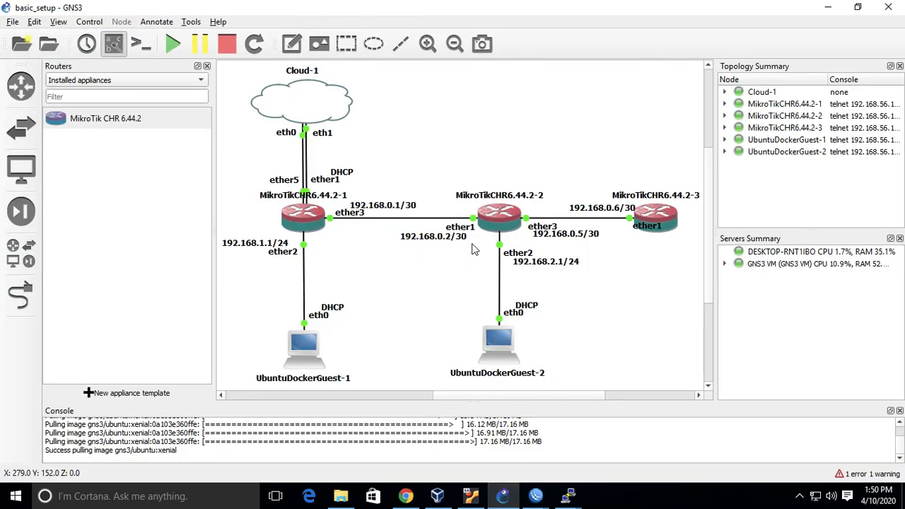
click(535, 497)
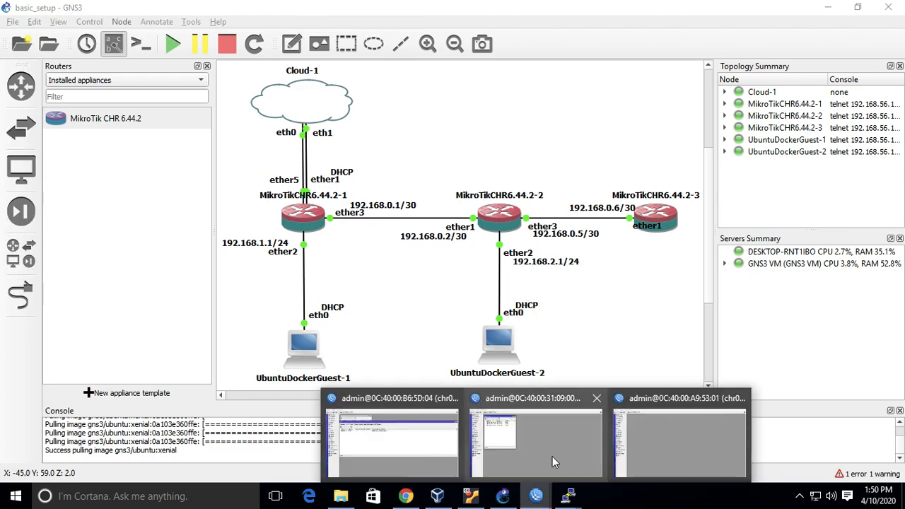
click(552, 456)
click(265, 109)
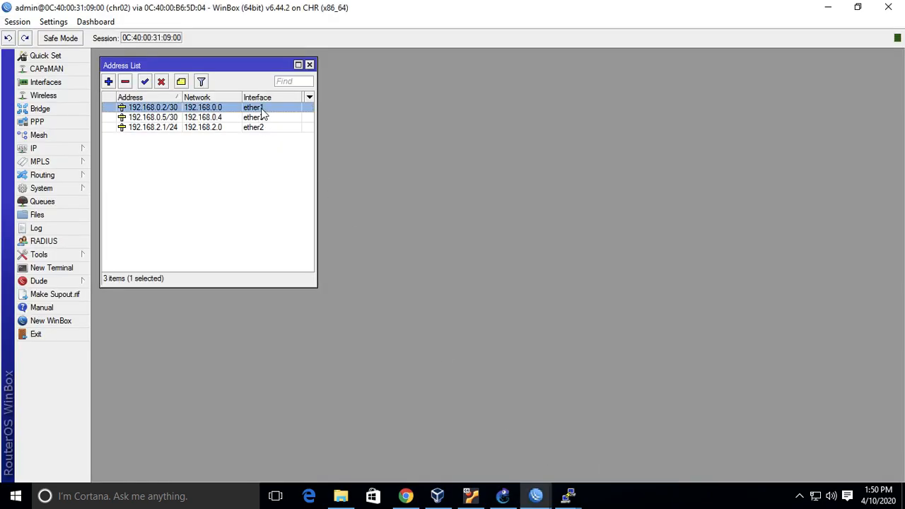
click(125, 82)
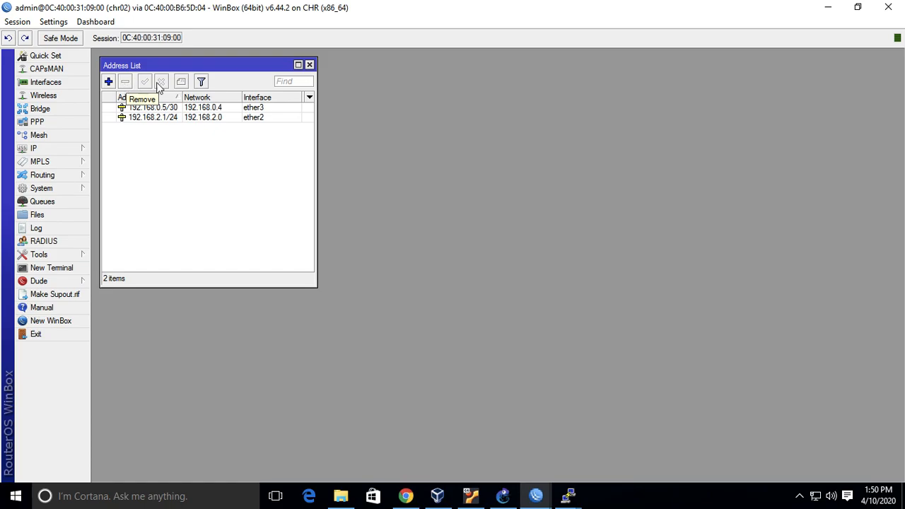
click(309, 65)
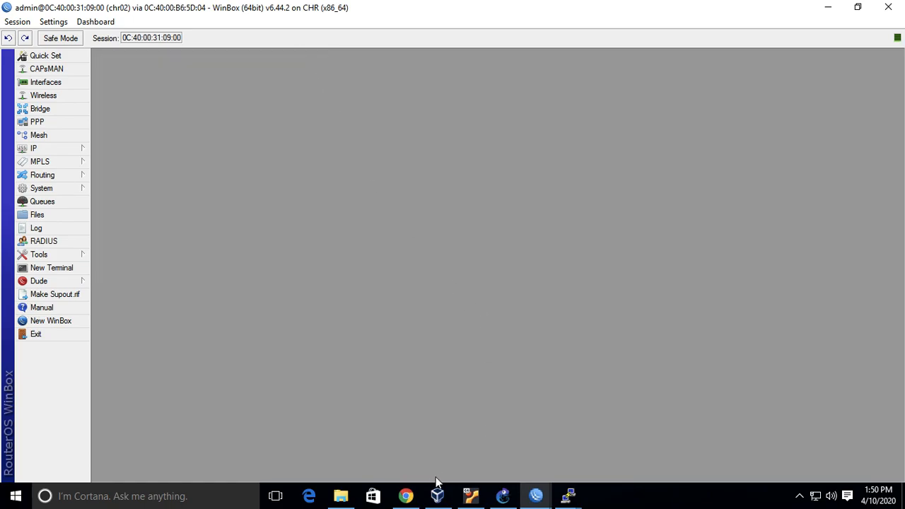
Look over the link between the first two routers in GNS3 again and return to the chr01 WinBox session.
click(405, 495)
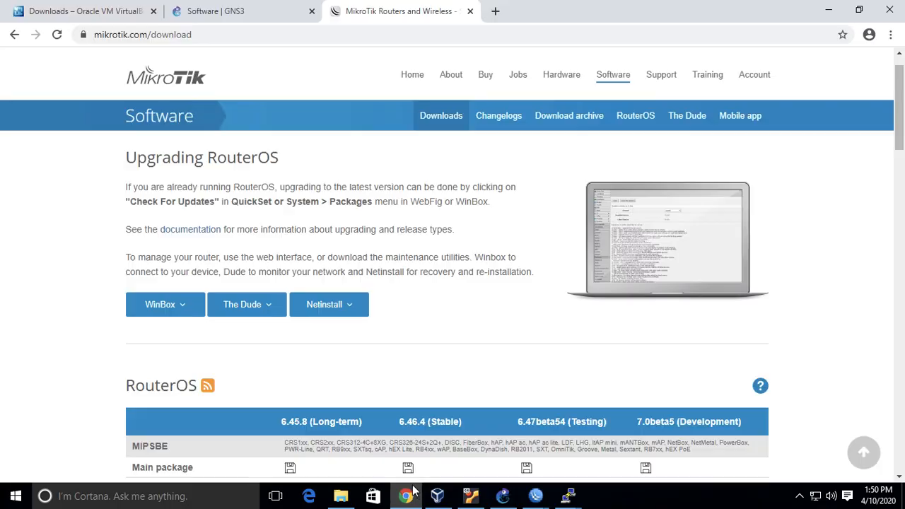
click(502, 495)
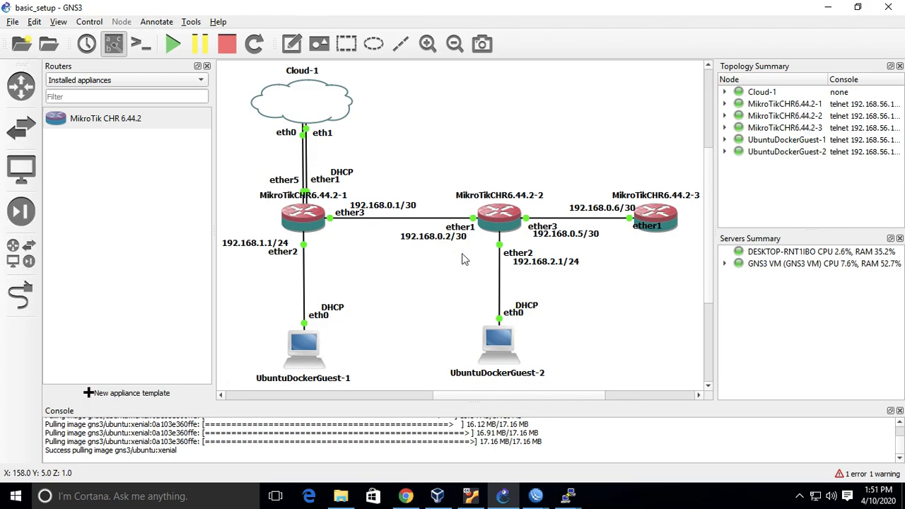
click(536, 495)
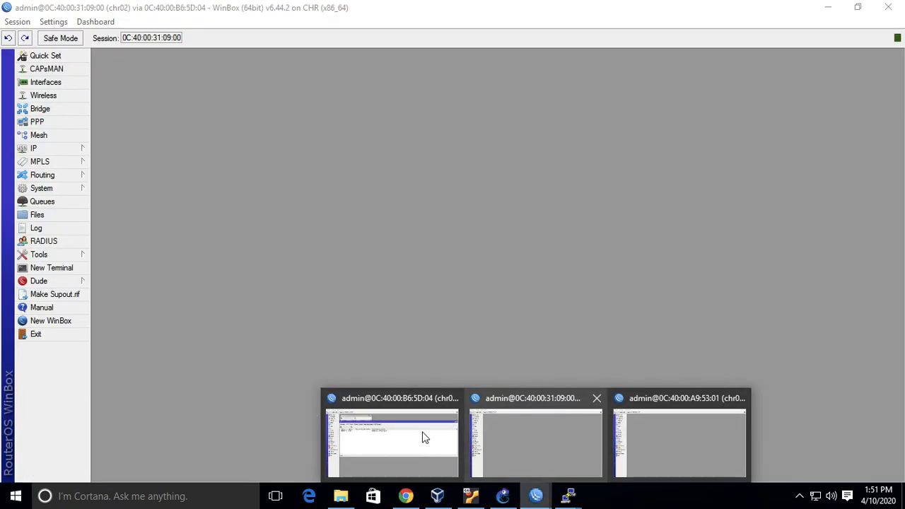
click(392, 442)
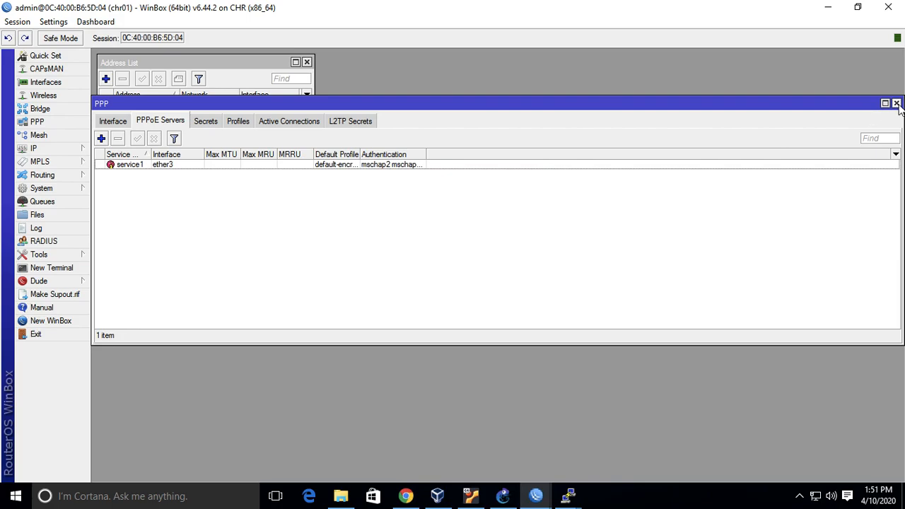
Add a PPP secret ppp2 on chr01, fill in its password, and set service pppoe and profile default-encryption.
click(238, 121)
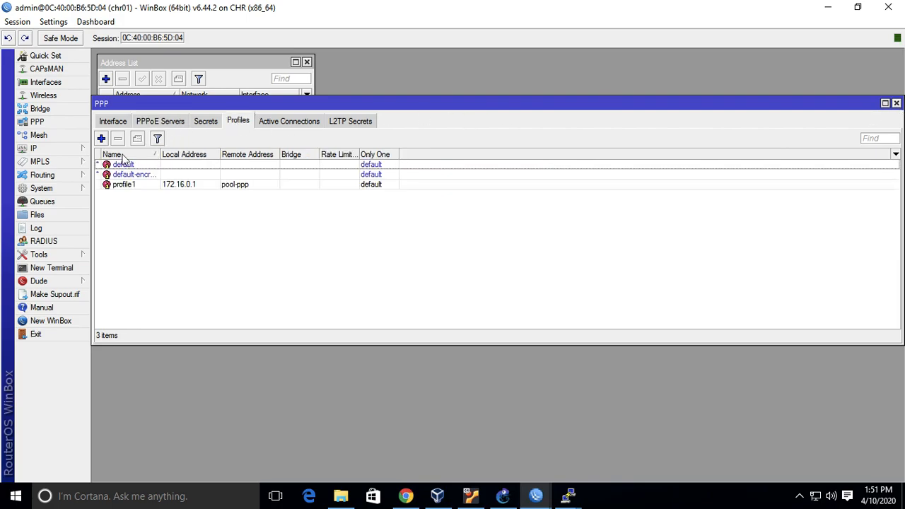
click(201, 126)
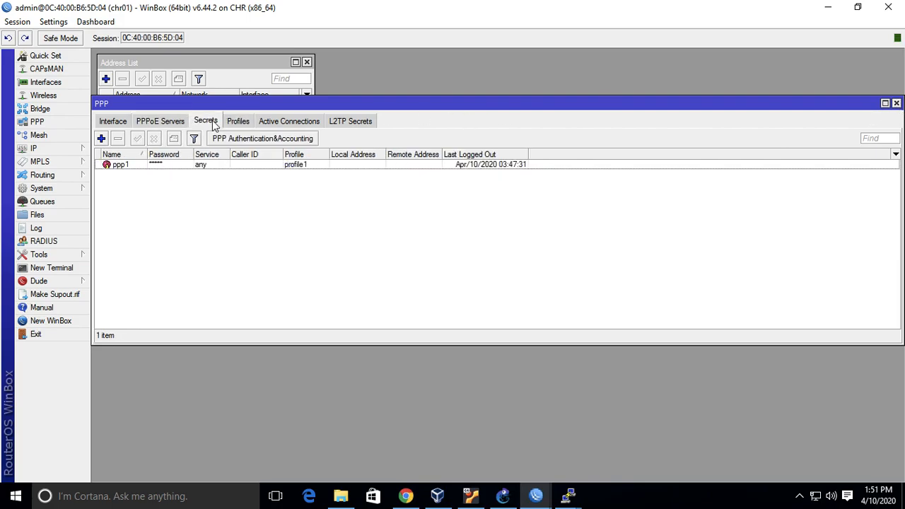
click(101, 139)
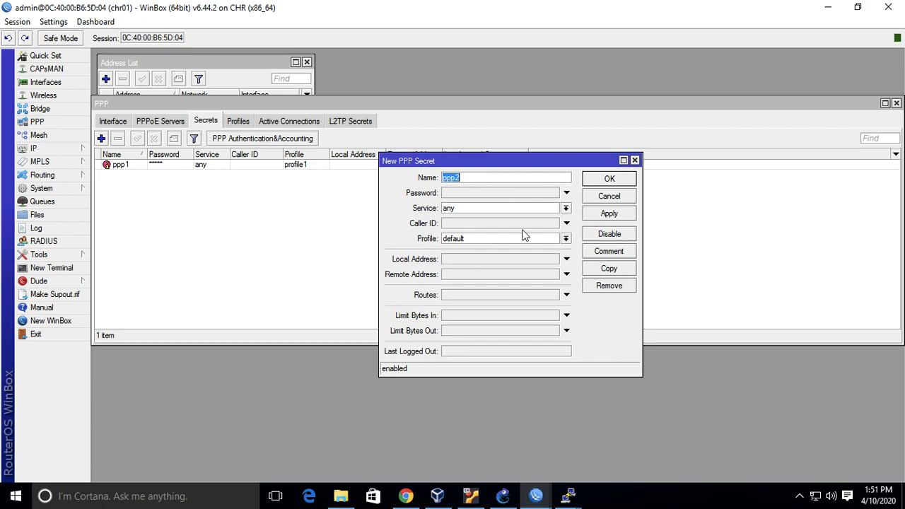
click(567, 193)
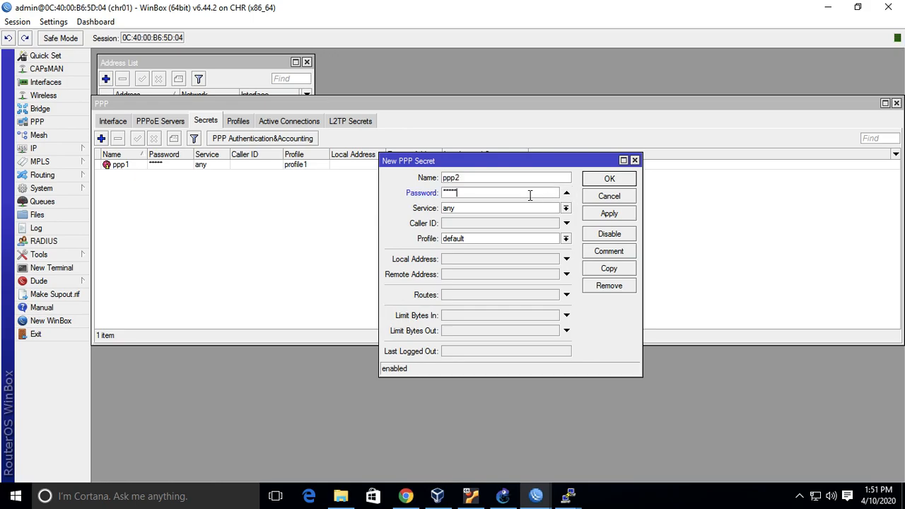
click(566, 207)
click(521, 253)
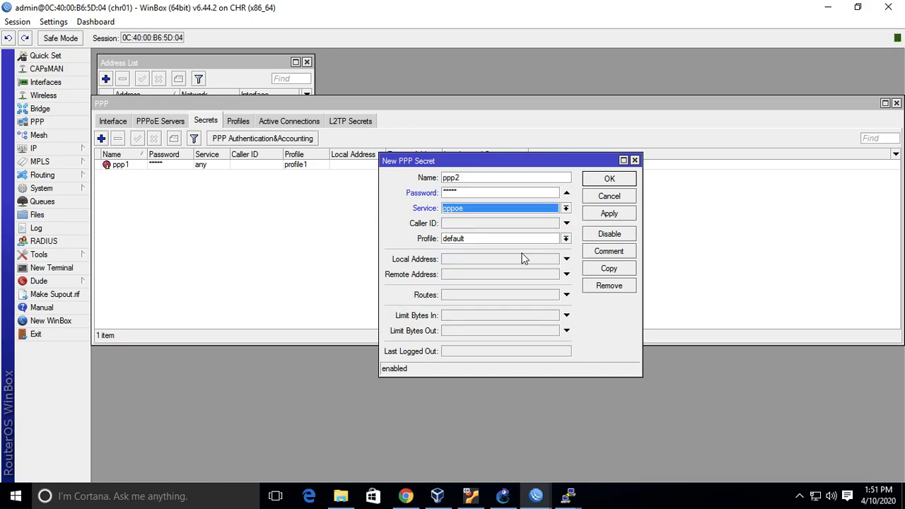
click(566, 239)
click(553, 258)
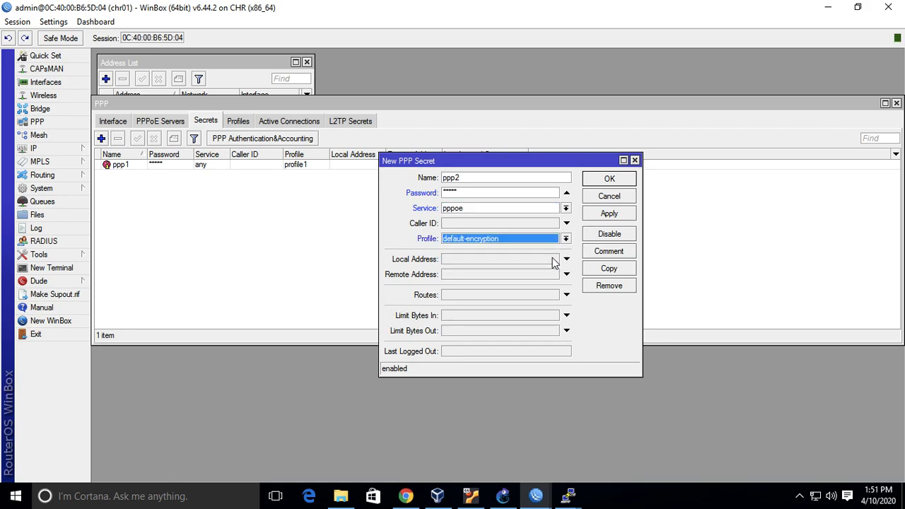
Set the local address of the ppp2 secret to 192.168.0.1.
click(566, 259)
text(172.168.)
key(BackSpace)
key(BackSpace)
key(BackSpace)
key(BackSpace)
key(BackSpace)
key(BackSpace)
key(BackSpace)
text(192.168.0.1)
Check the router link in GNS3, set the ppp2 secret's remote address to 192.168.0.2, and save the secret on chr01.
click(502, 496)
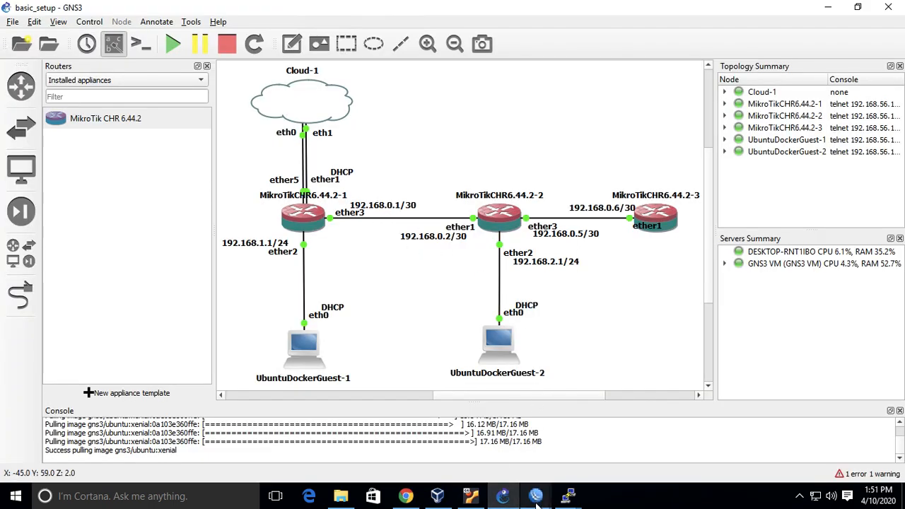
mouse_move(536, 497)
click(555, 434)
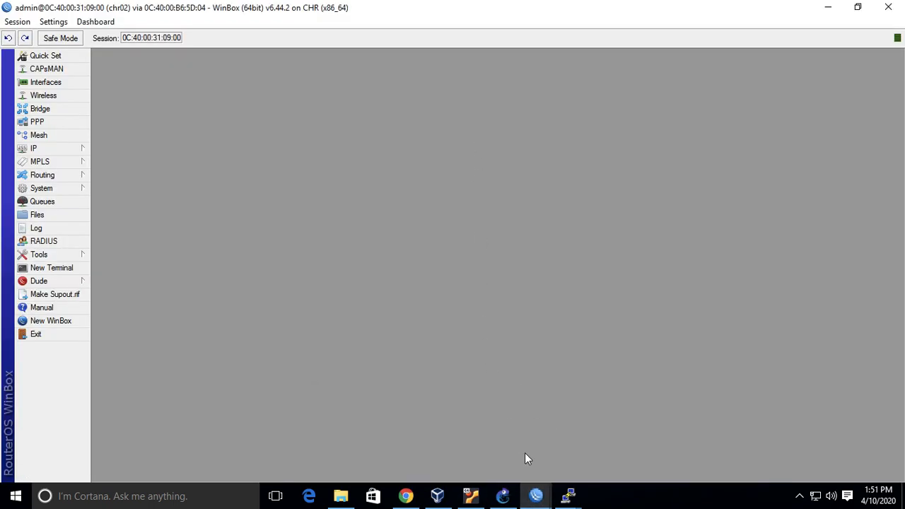
click(429, 443)
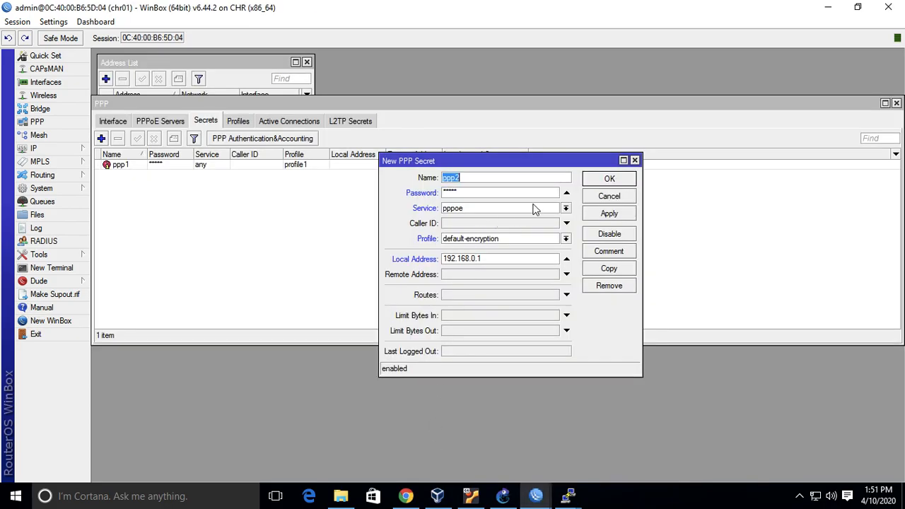
click(565, 276)
text(192.168.0.2)
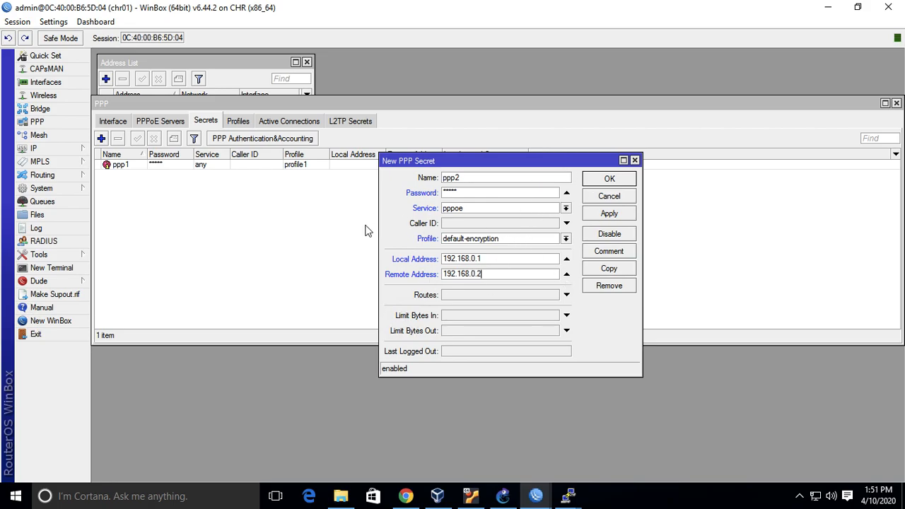
click(609, 178)
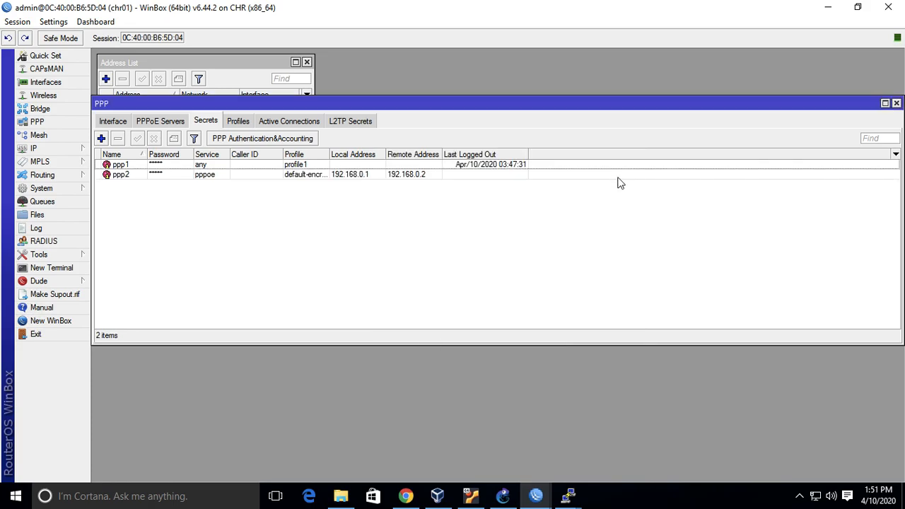
Review profile1's general settings without changing them, and look over chr01's PPP interfaces and PPPoE servers.
click(210, 175)
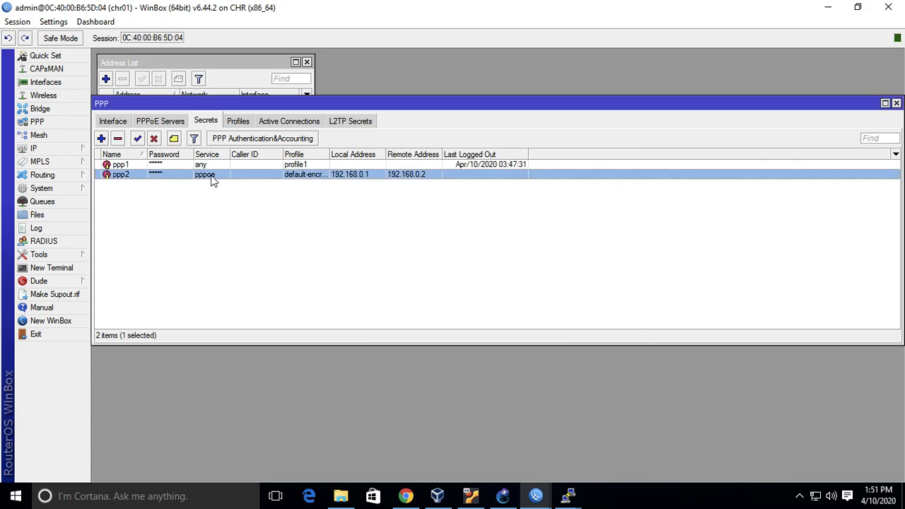
click(243, 122)
double_click(166, 186)
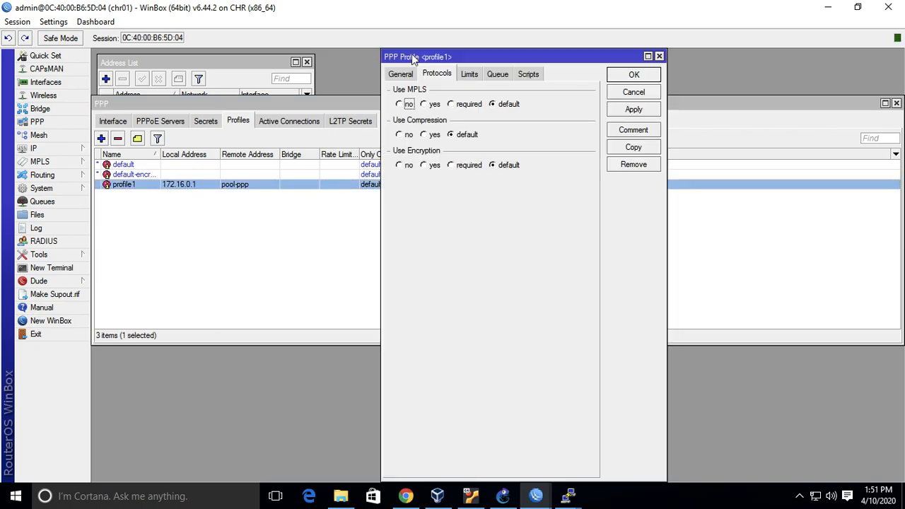
click(400, 74)
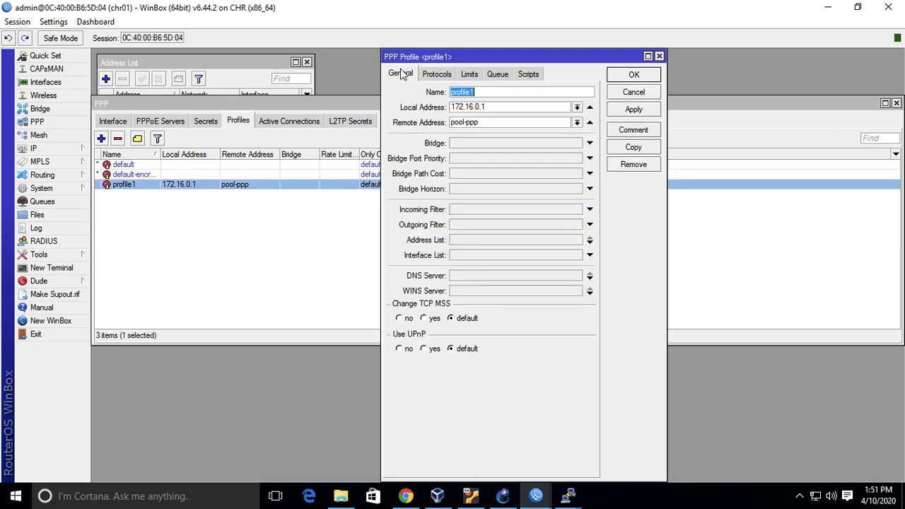
click(633, 93)
click(115, 122)
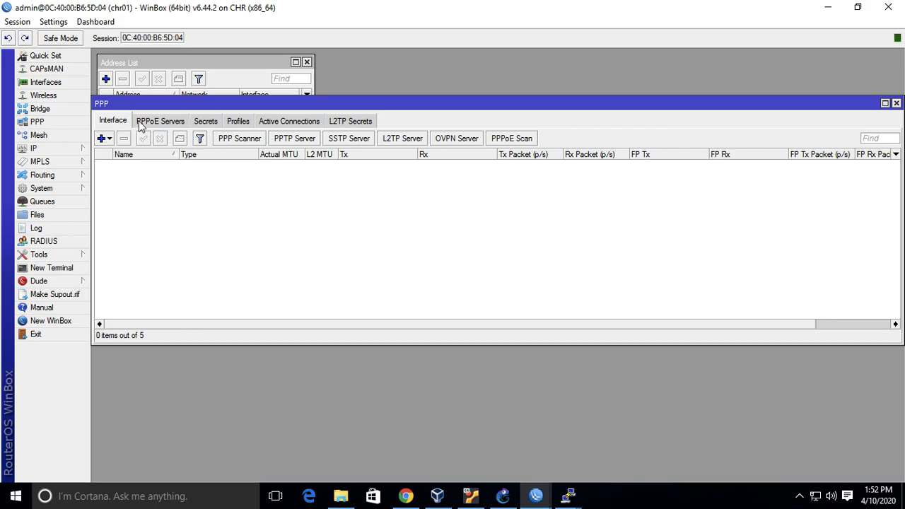
click(141, 123)
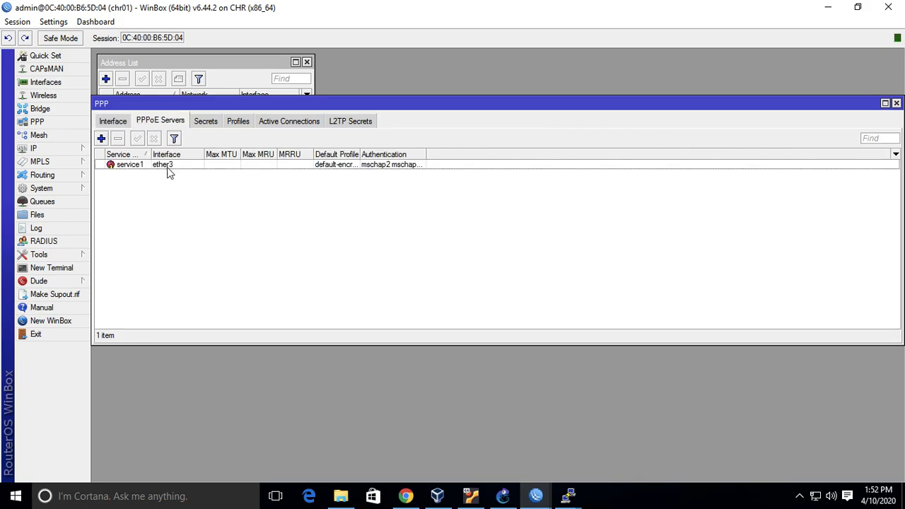
Switch to the chr02 session, start a new PPPoE client on ether1, and check that port against the GNS3 topology.
mouse_move(536, 495)
click(566, 454)
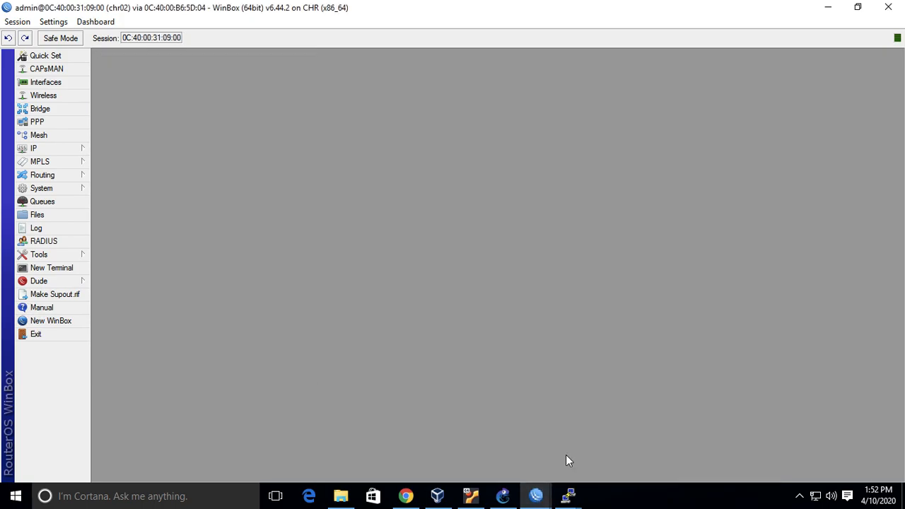
click(53, 123)
click(108, 182)
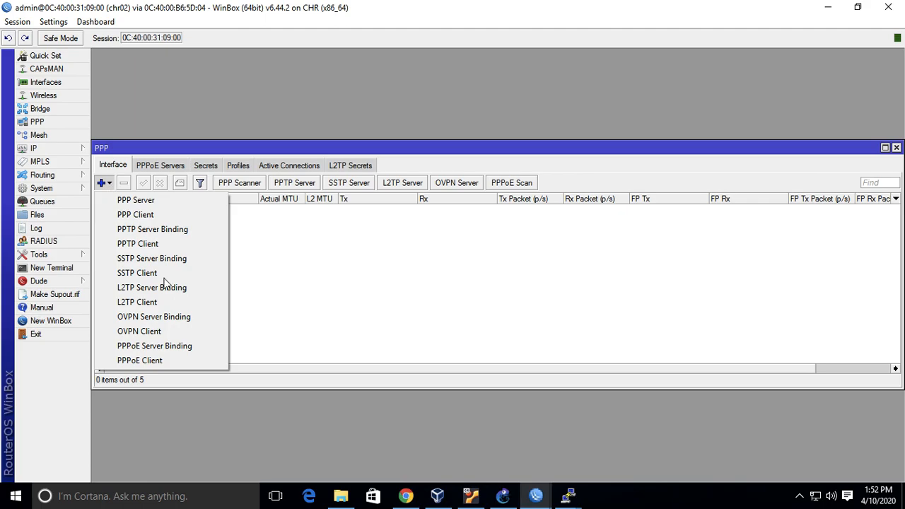
click(177, 360)
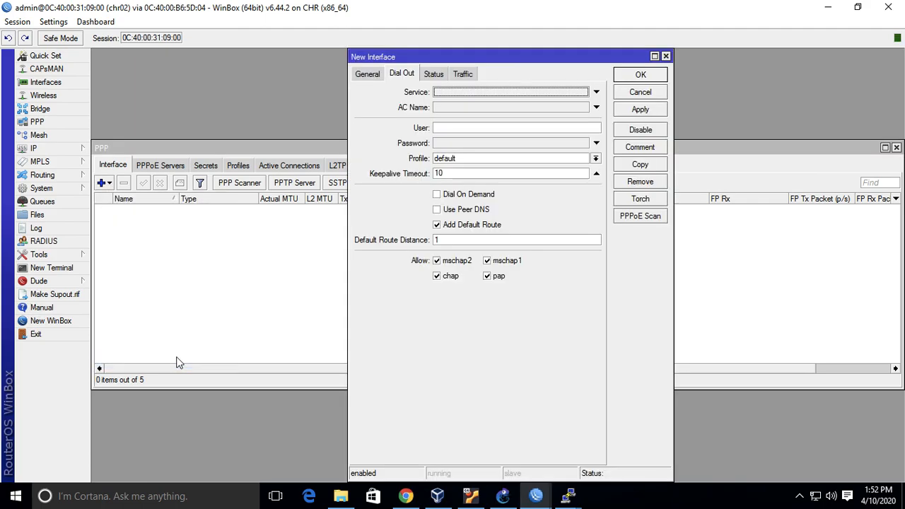
click(367, 75)
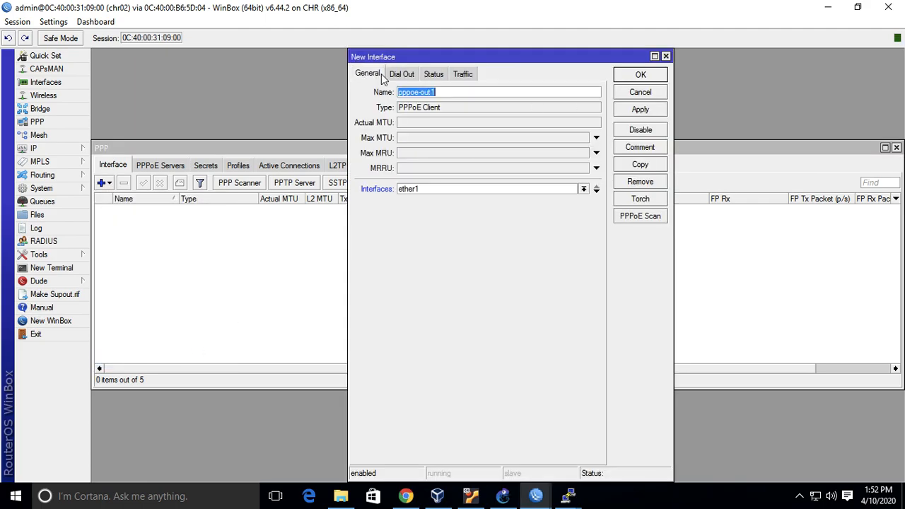
click(502, 496)
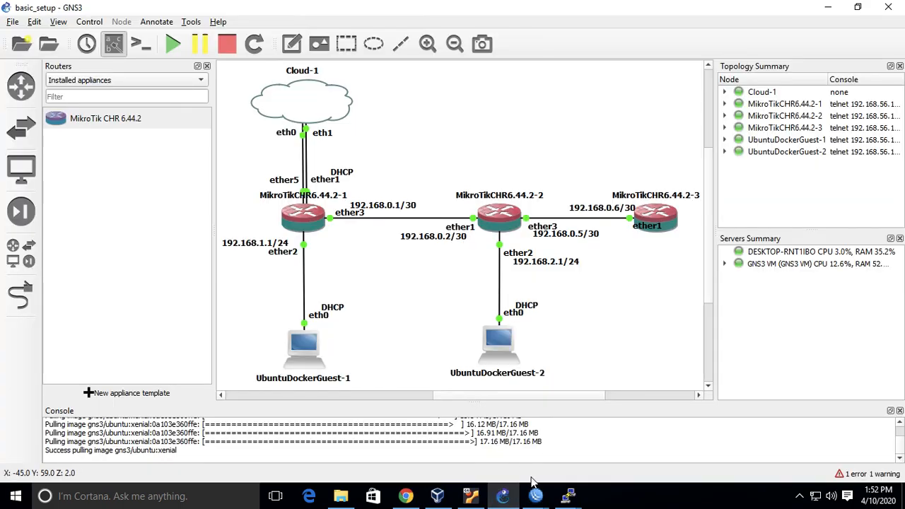
click(537, 435)
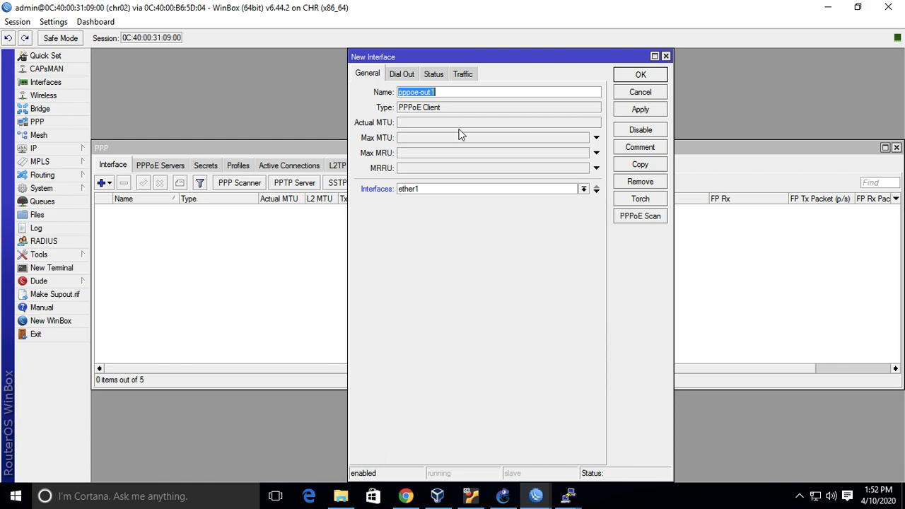
Enter ppp2 as the PPPoE client's dial-out user and fill in its password.
click(408, 76)
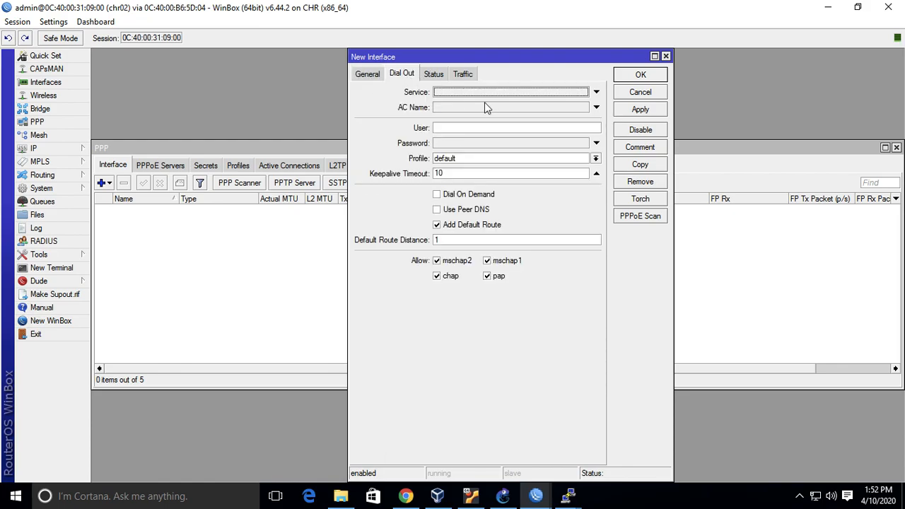
click(513, 126)
text(ppp2)
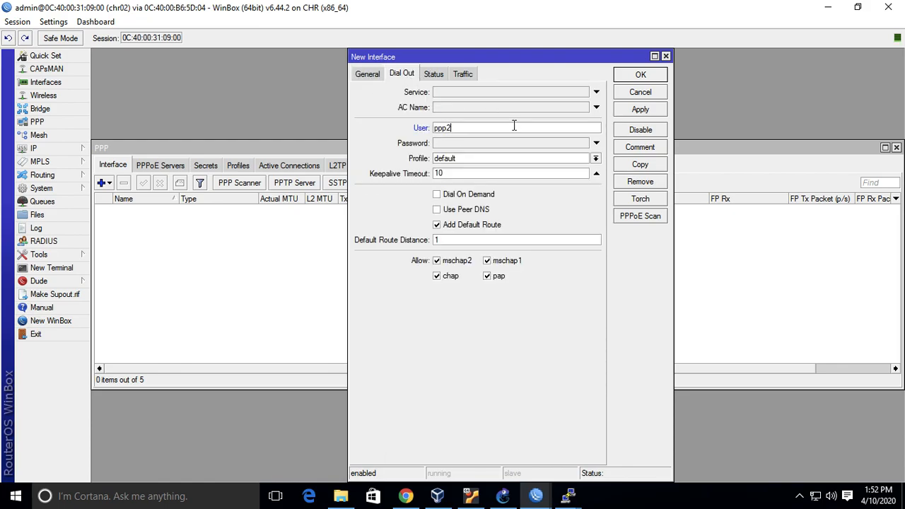
click(596, 143)
text(12345)
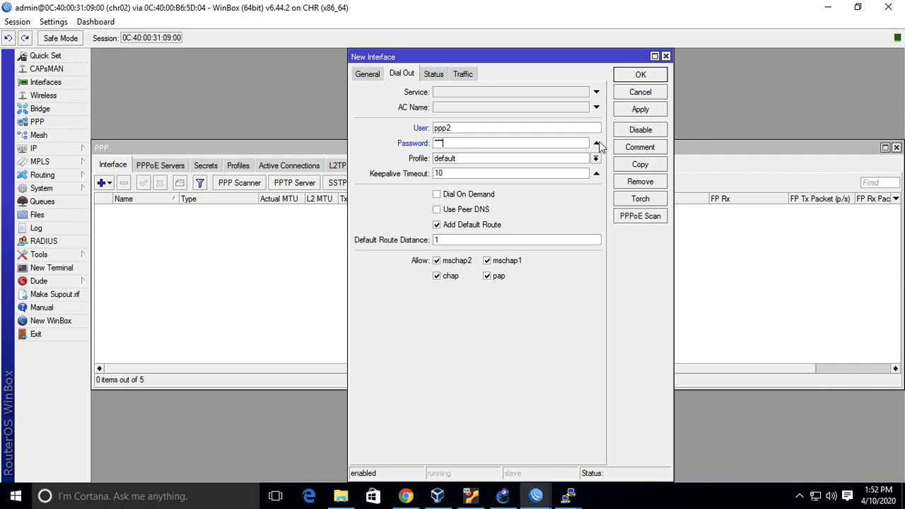
Set the PPPoE client's profile to default-encryption, enable Use Peer DNS, and save the interface.
click(595, 158)
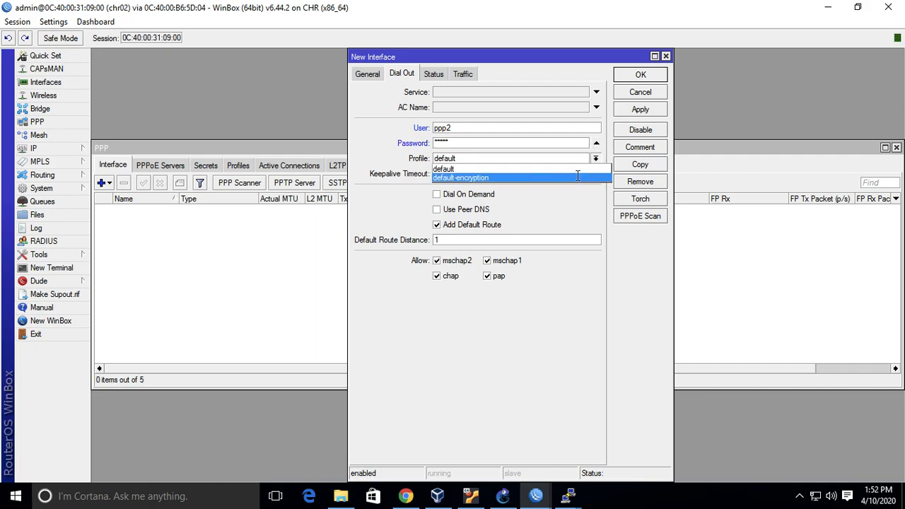
click(578, 177)
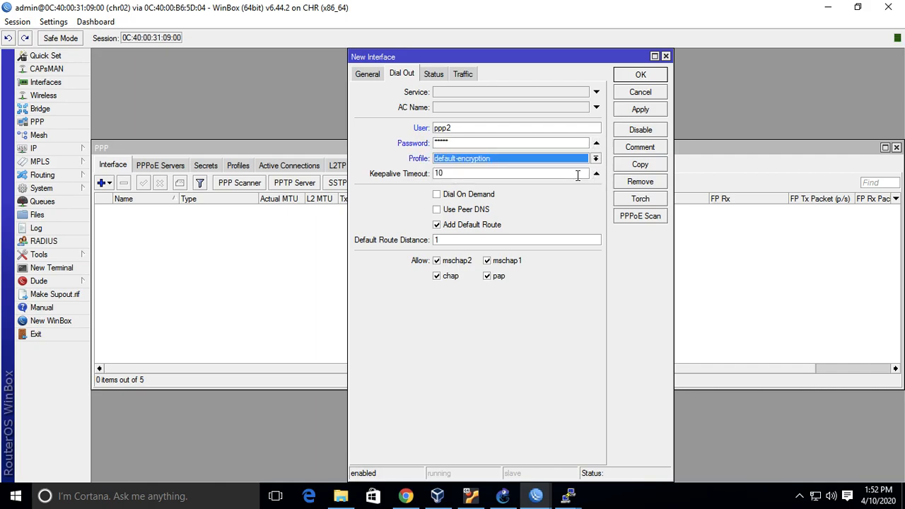
click(463, 211)
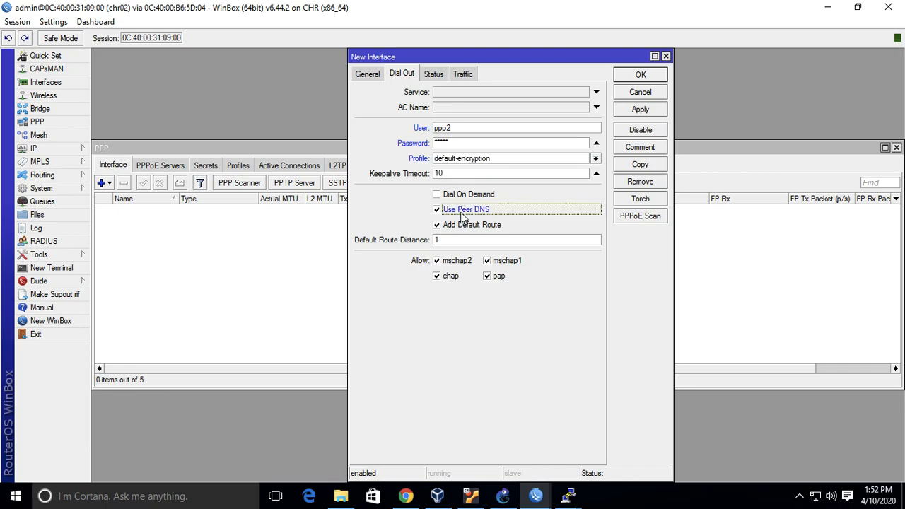
click(652, 111)
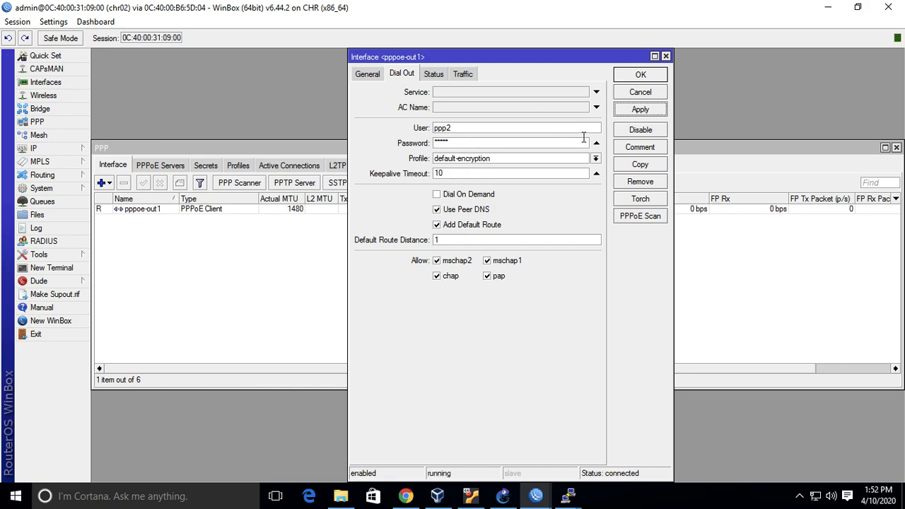
click(651, 76)
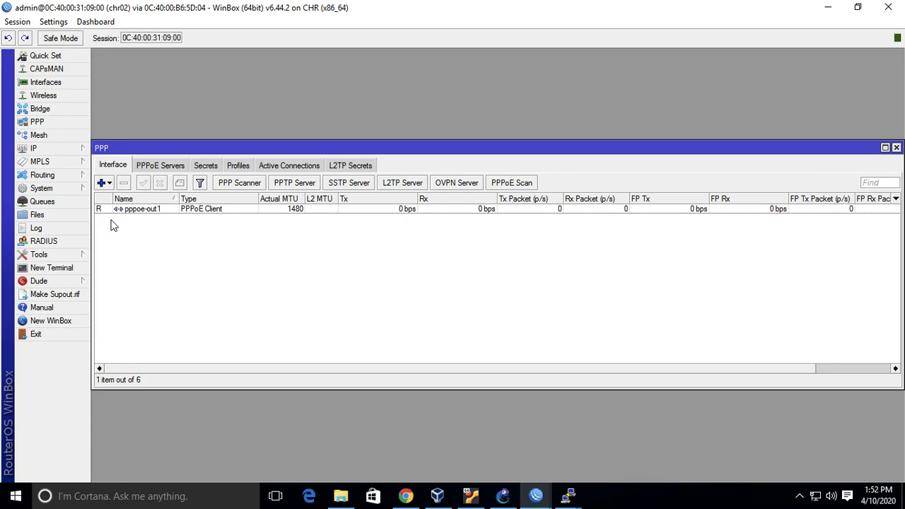
Open chr02's IP address list and examine the address assigned to pppoe-out1.
click(54, 147)
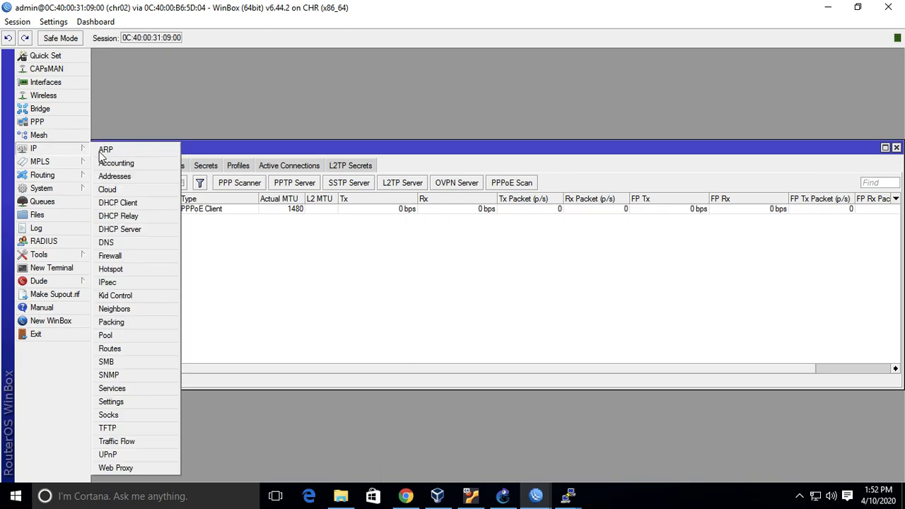
click(121, 176)
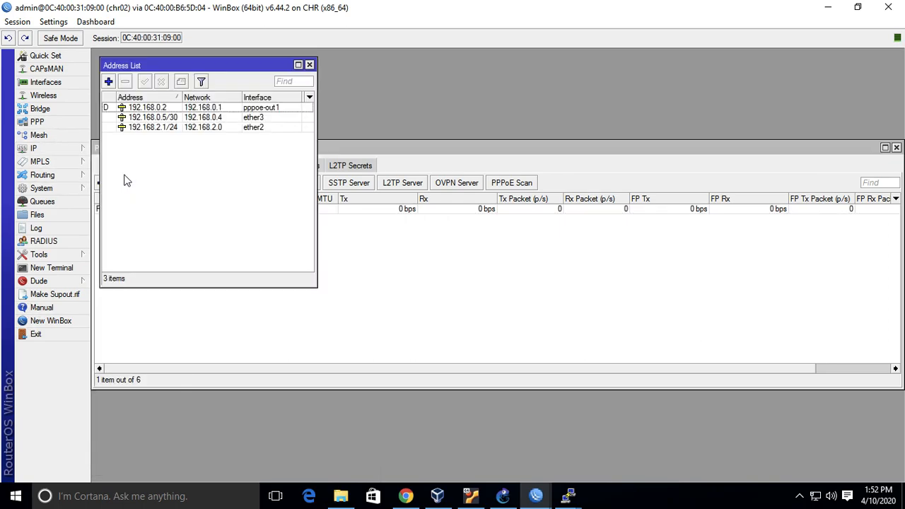
click(188, 109)
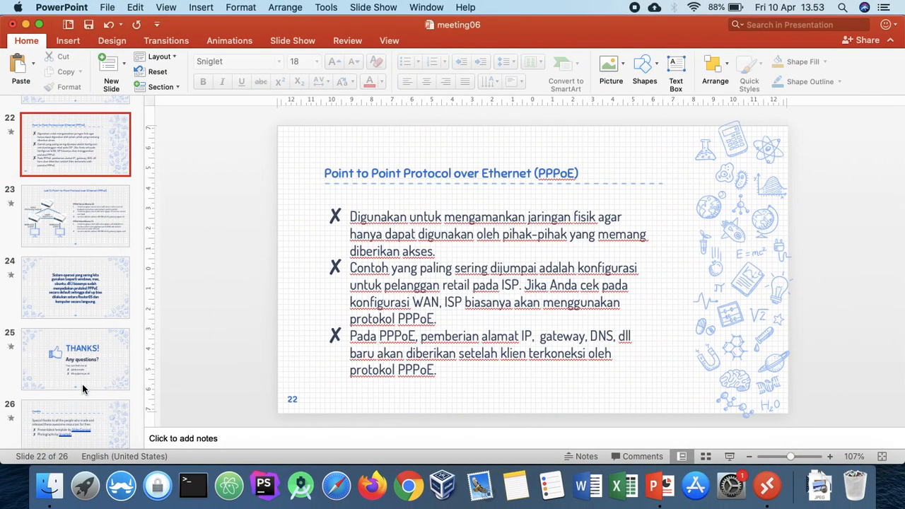
Switch to the meeting06 presentation in PowerPoint and view slides 24 and 25.
click(82, 388)
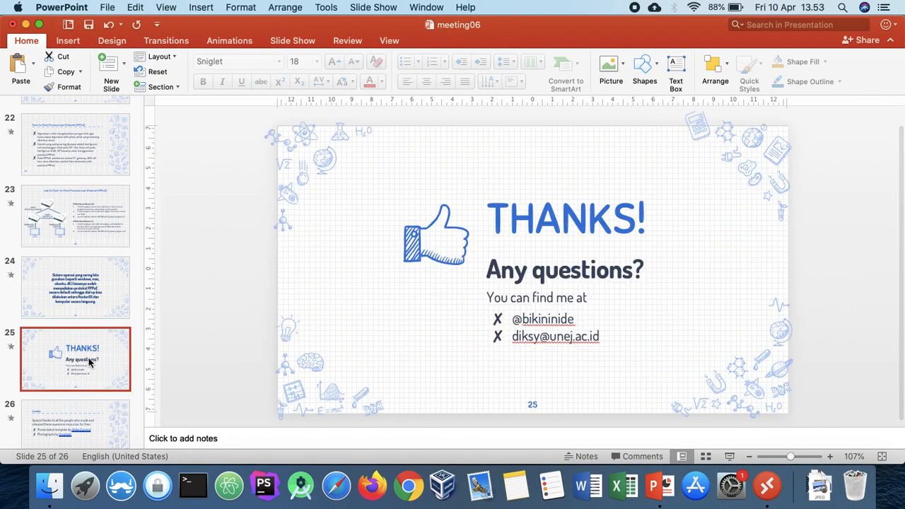
click(90, 270)
click(86, 336)
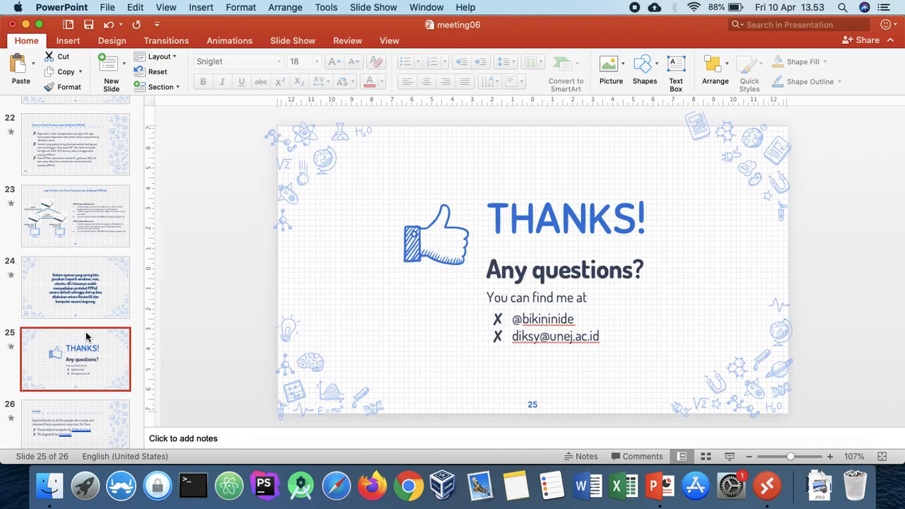